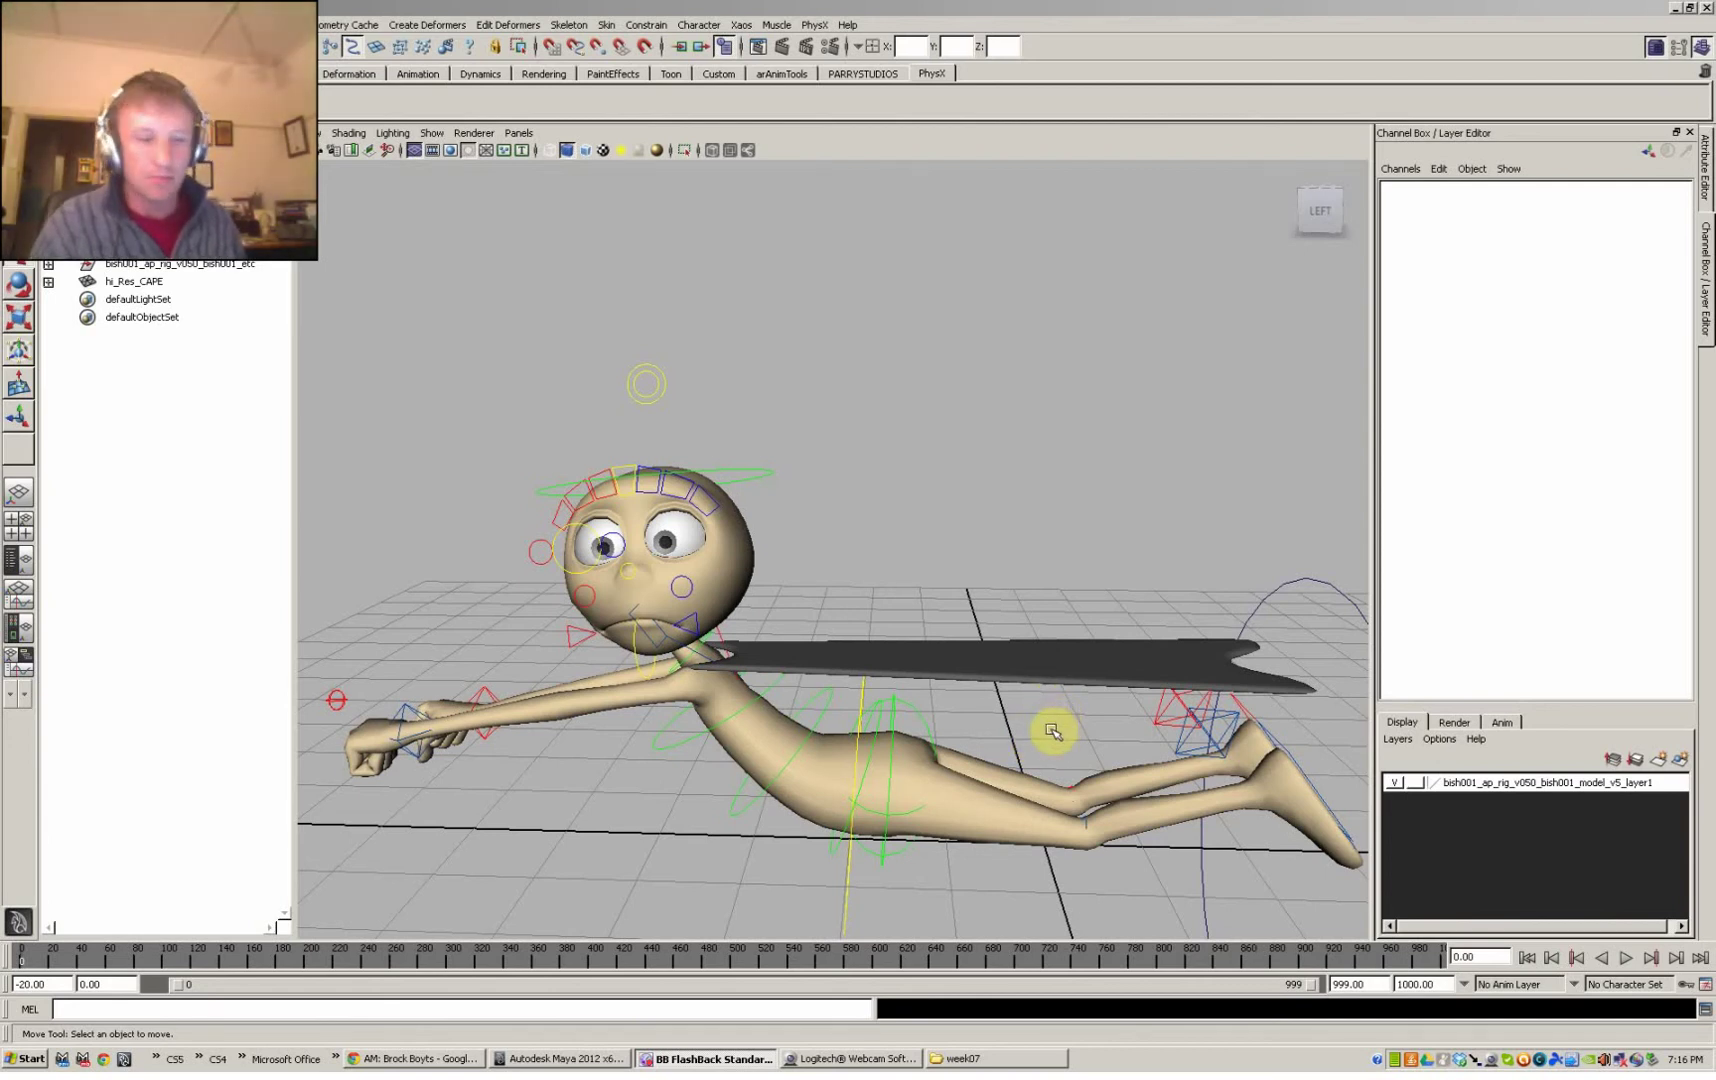
# - Select the capes and try lifting the hi-res cape, then undo the move
pyautogui.keyDown('alt'); pyautogui.moveTo(1049, 725); pyautogui.dragTo(1016, 682, button='middle'); pyautogui.keyUp('alt')
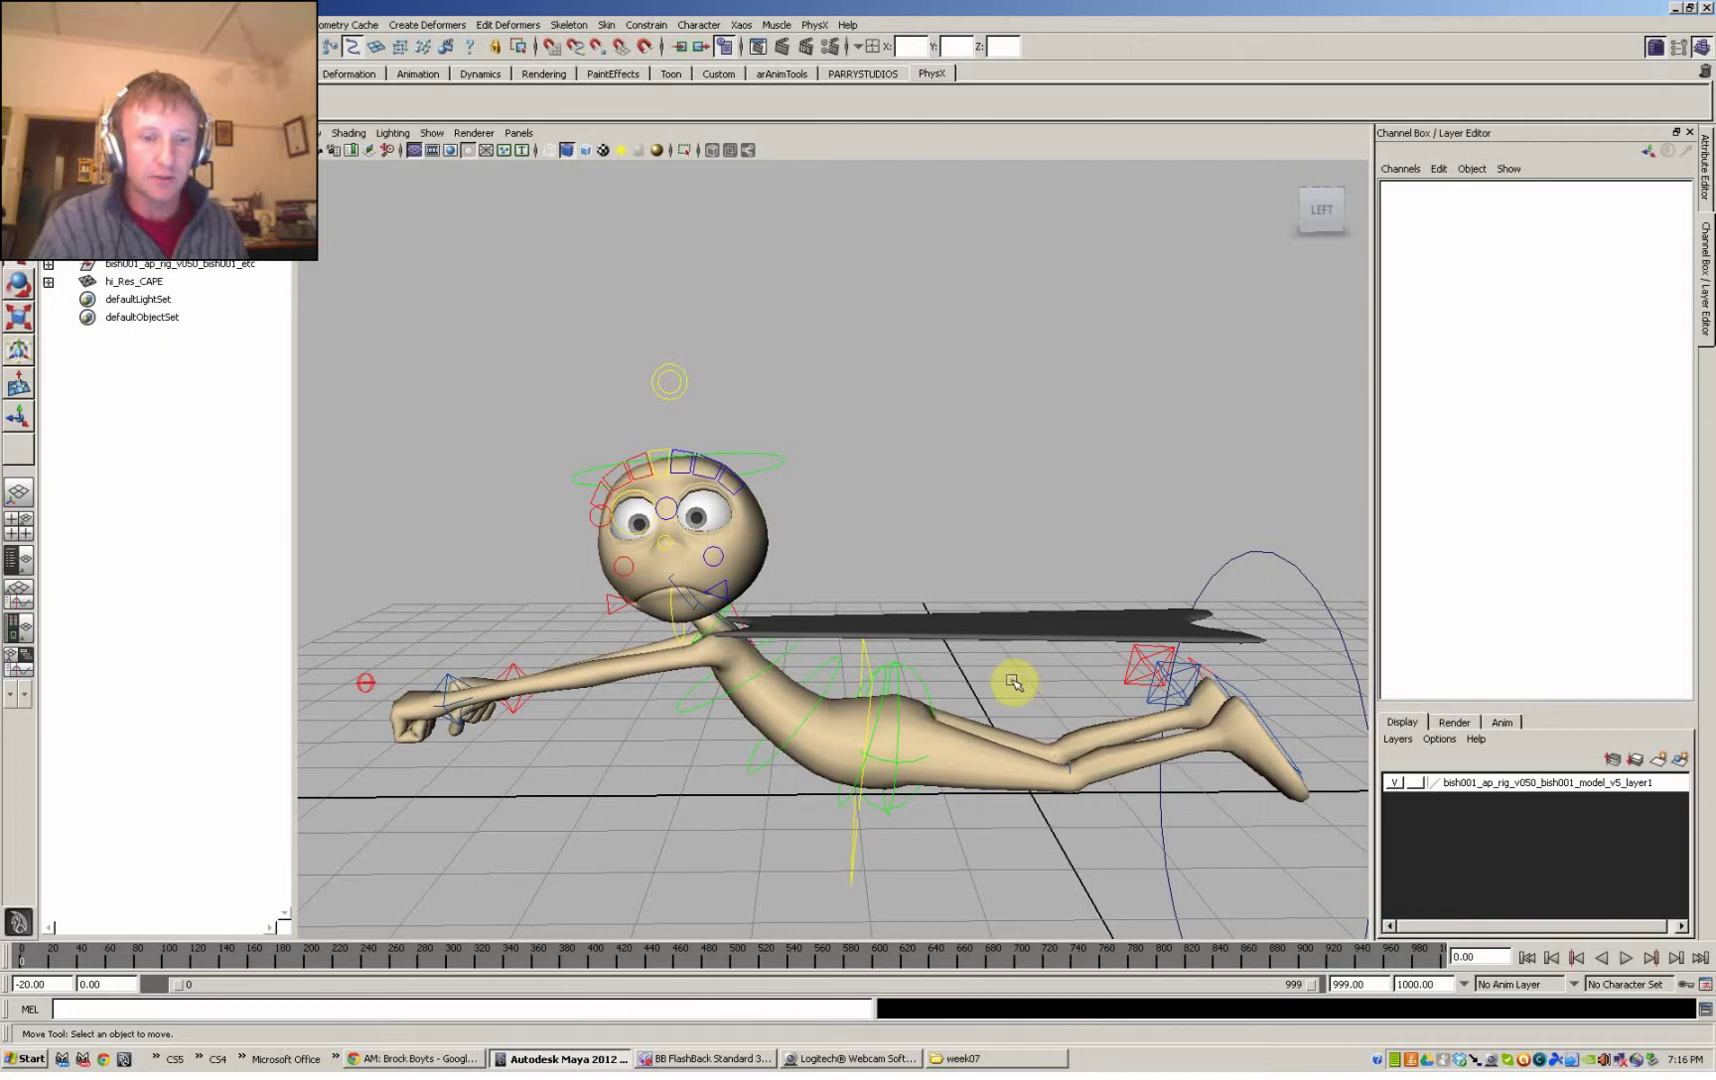
pyautogui.keyDown('alt'); pyautogui.moveTo(1075, 806); pyautogui.dragTo(1076, 808); pyautogui.keyUp('alt')
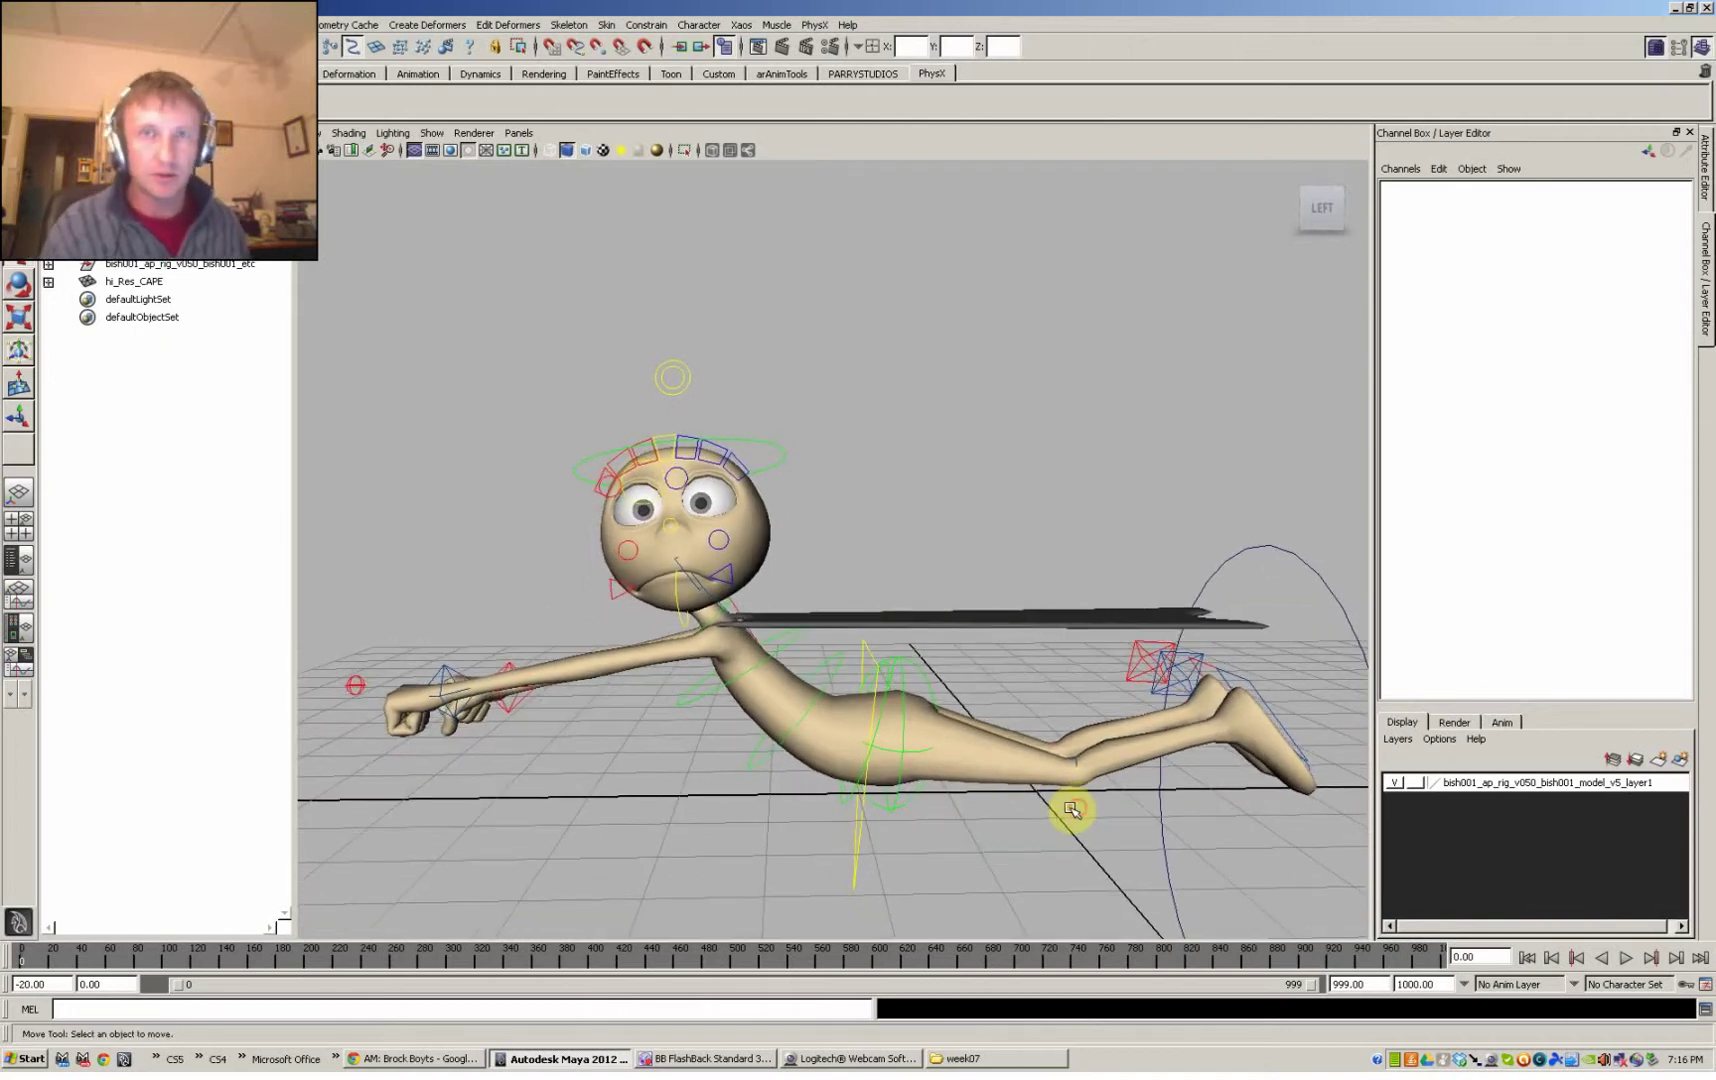
pyautogui.click(137, 271)
pyautogui.keyDown('alt'); pyautogui.moveTo(960, 684); pyautogui.dragTo(997, 690); pyautogui.keyUp('alt')
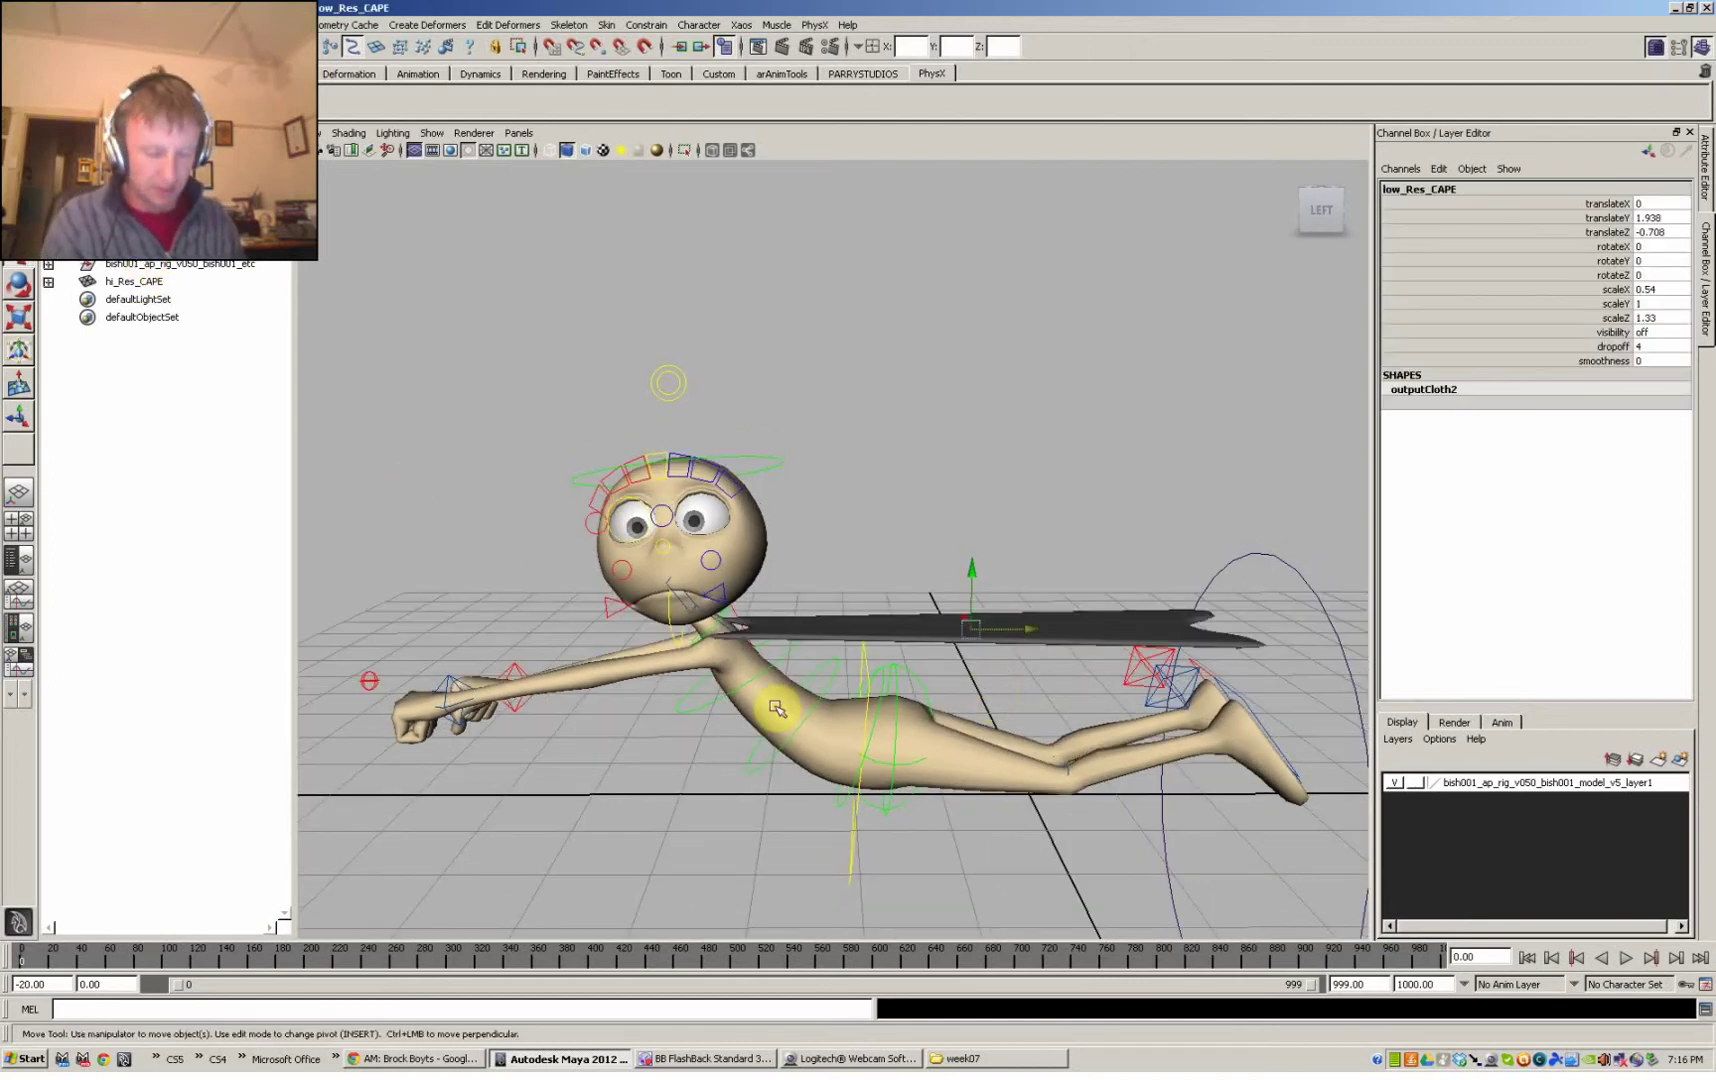
pyautogui.click(160, 287)
pyautogui.moveTo(970, 612); pyautogui.dragTo(969, 498)
pyautogui.hotkey('ctrl', 'z')
# - Raise the low-res cape above the hi-res one, hide the selected cape, and deselect
pyautogui.click(137, 245)
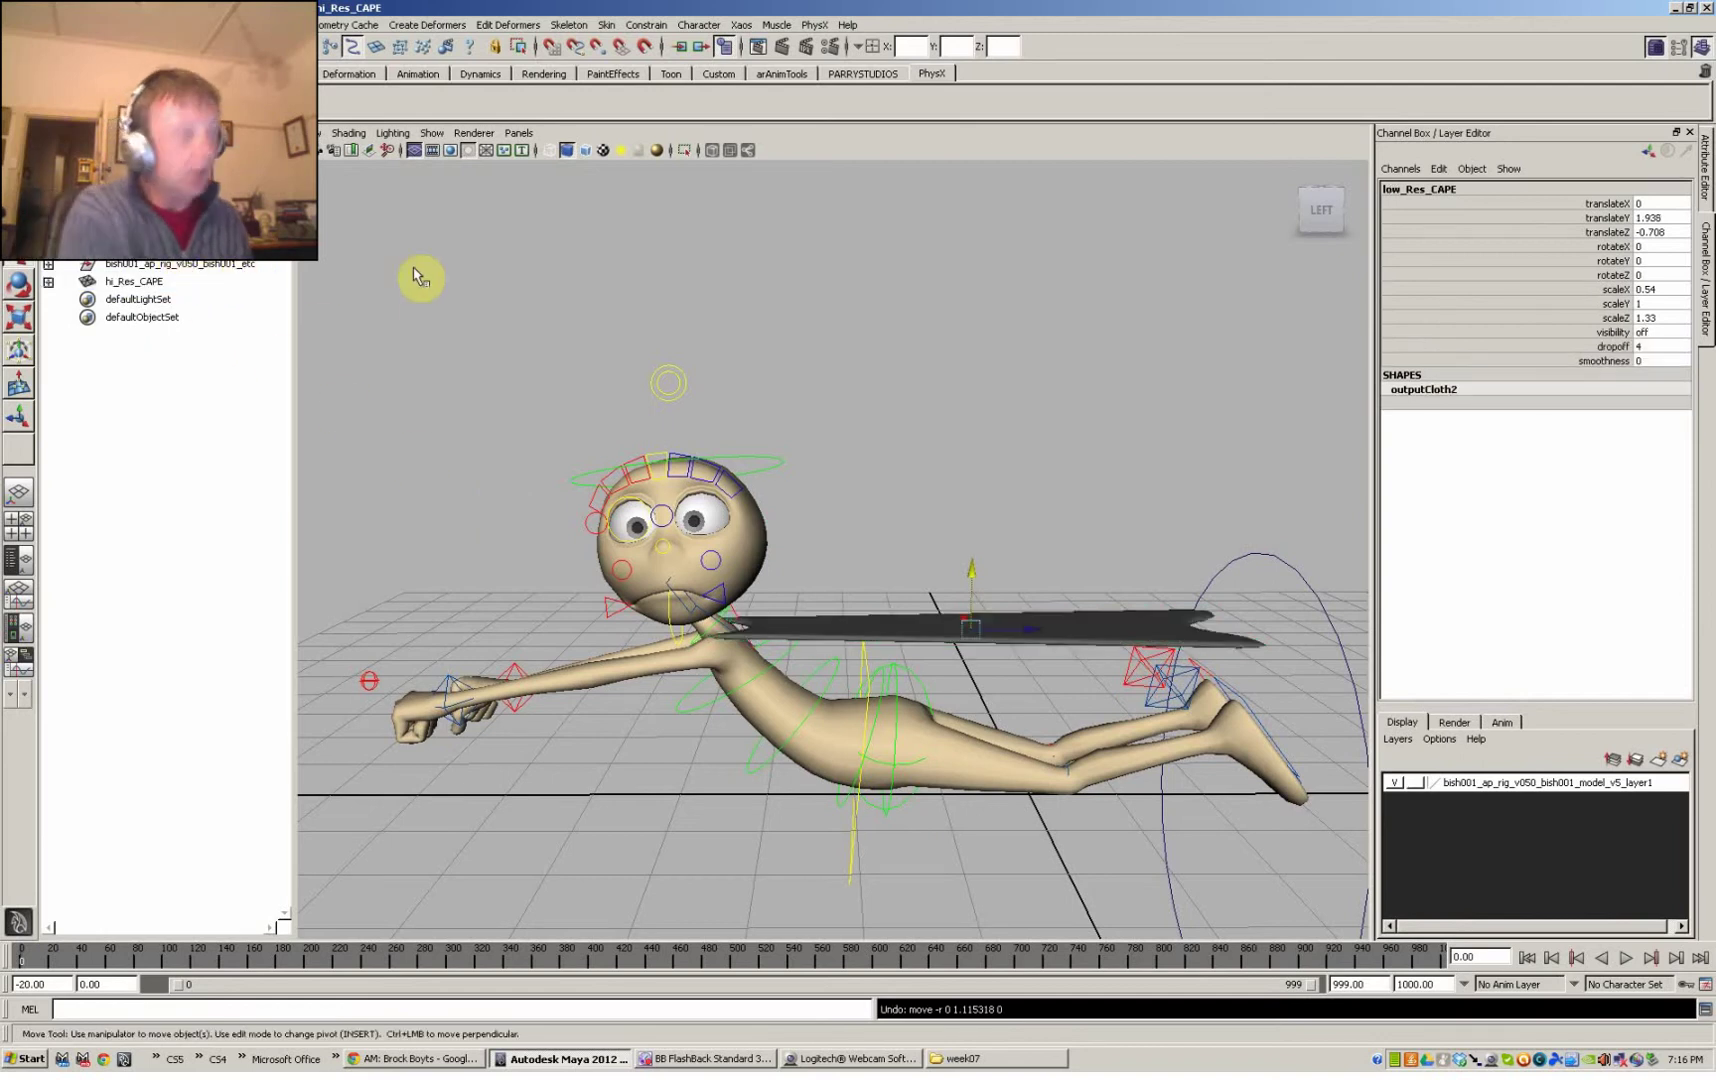
pyautogui.keyDown('alt'); pyautogui.moveTo(1027, 689); pyautogui.dragTo(1027, 687); pyautogui.keyUp('alt')
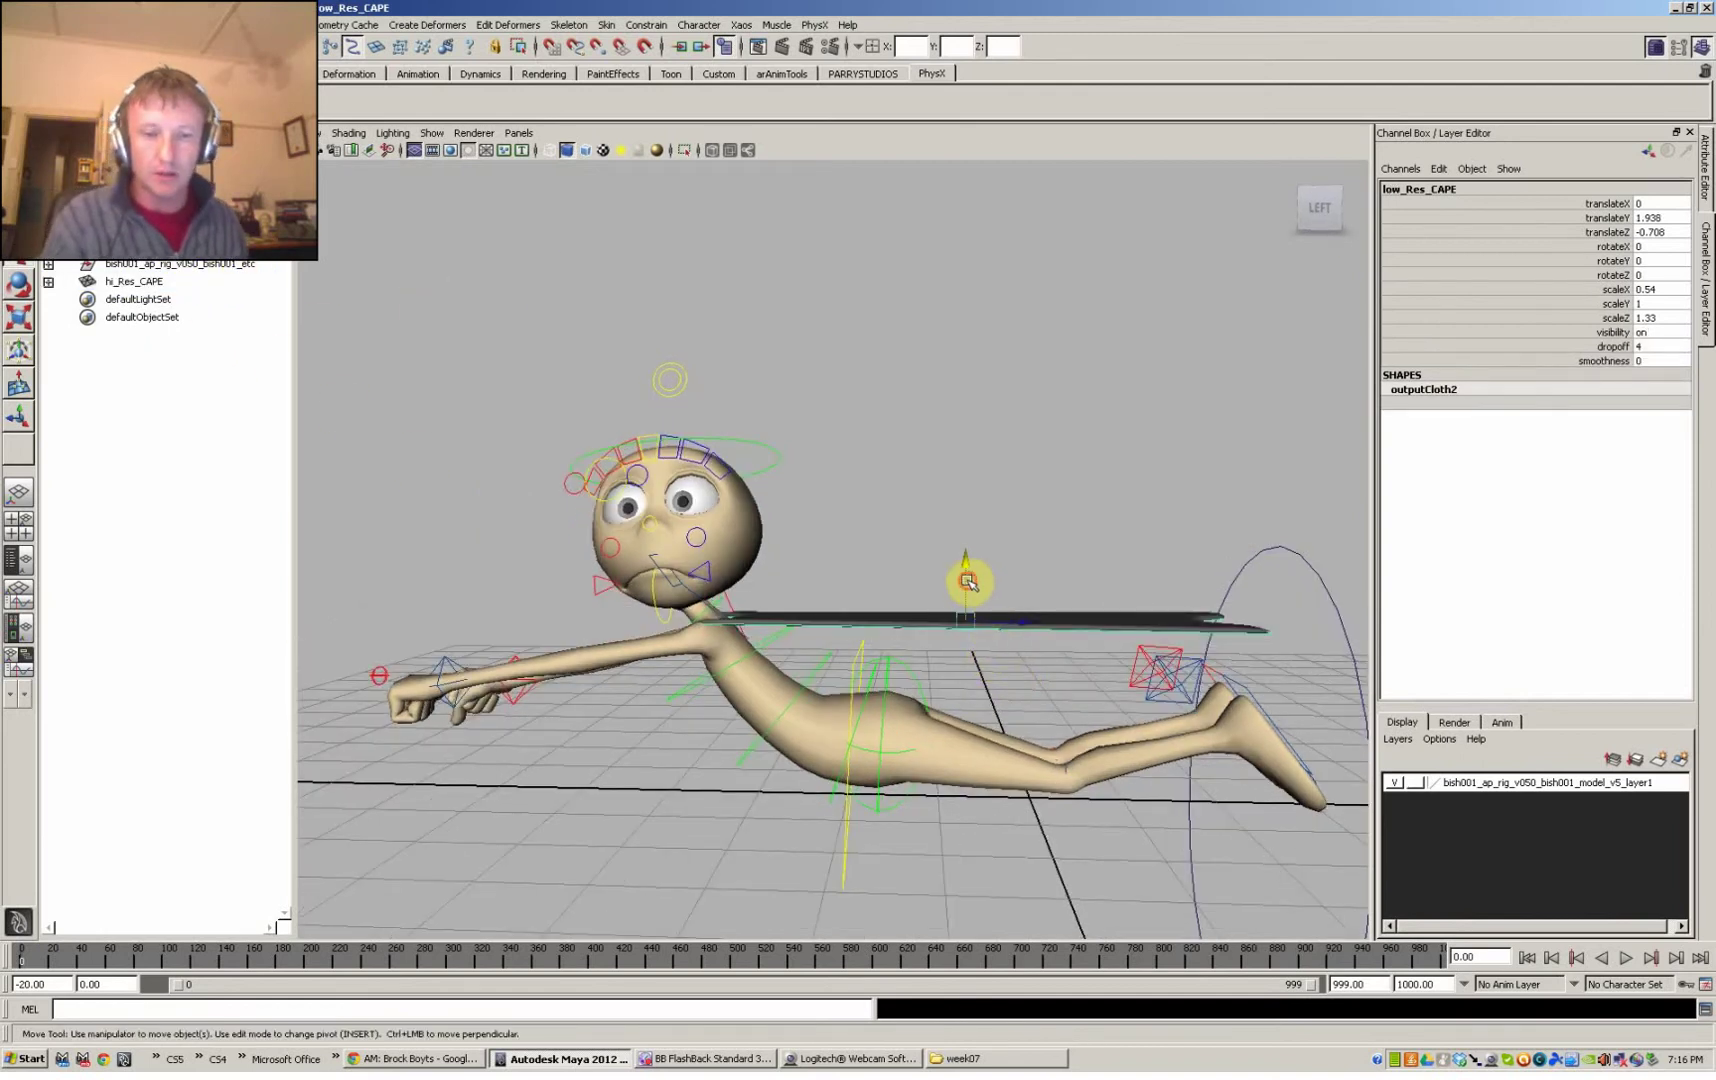
pyautogui.moveTo(969, 582); pyautogui.dragTo(977, 467)
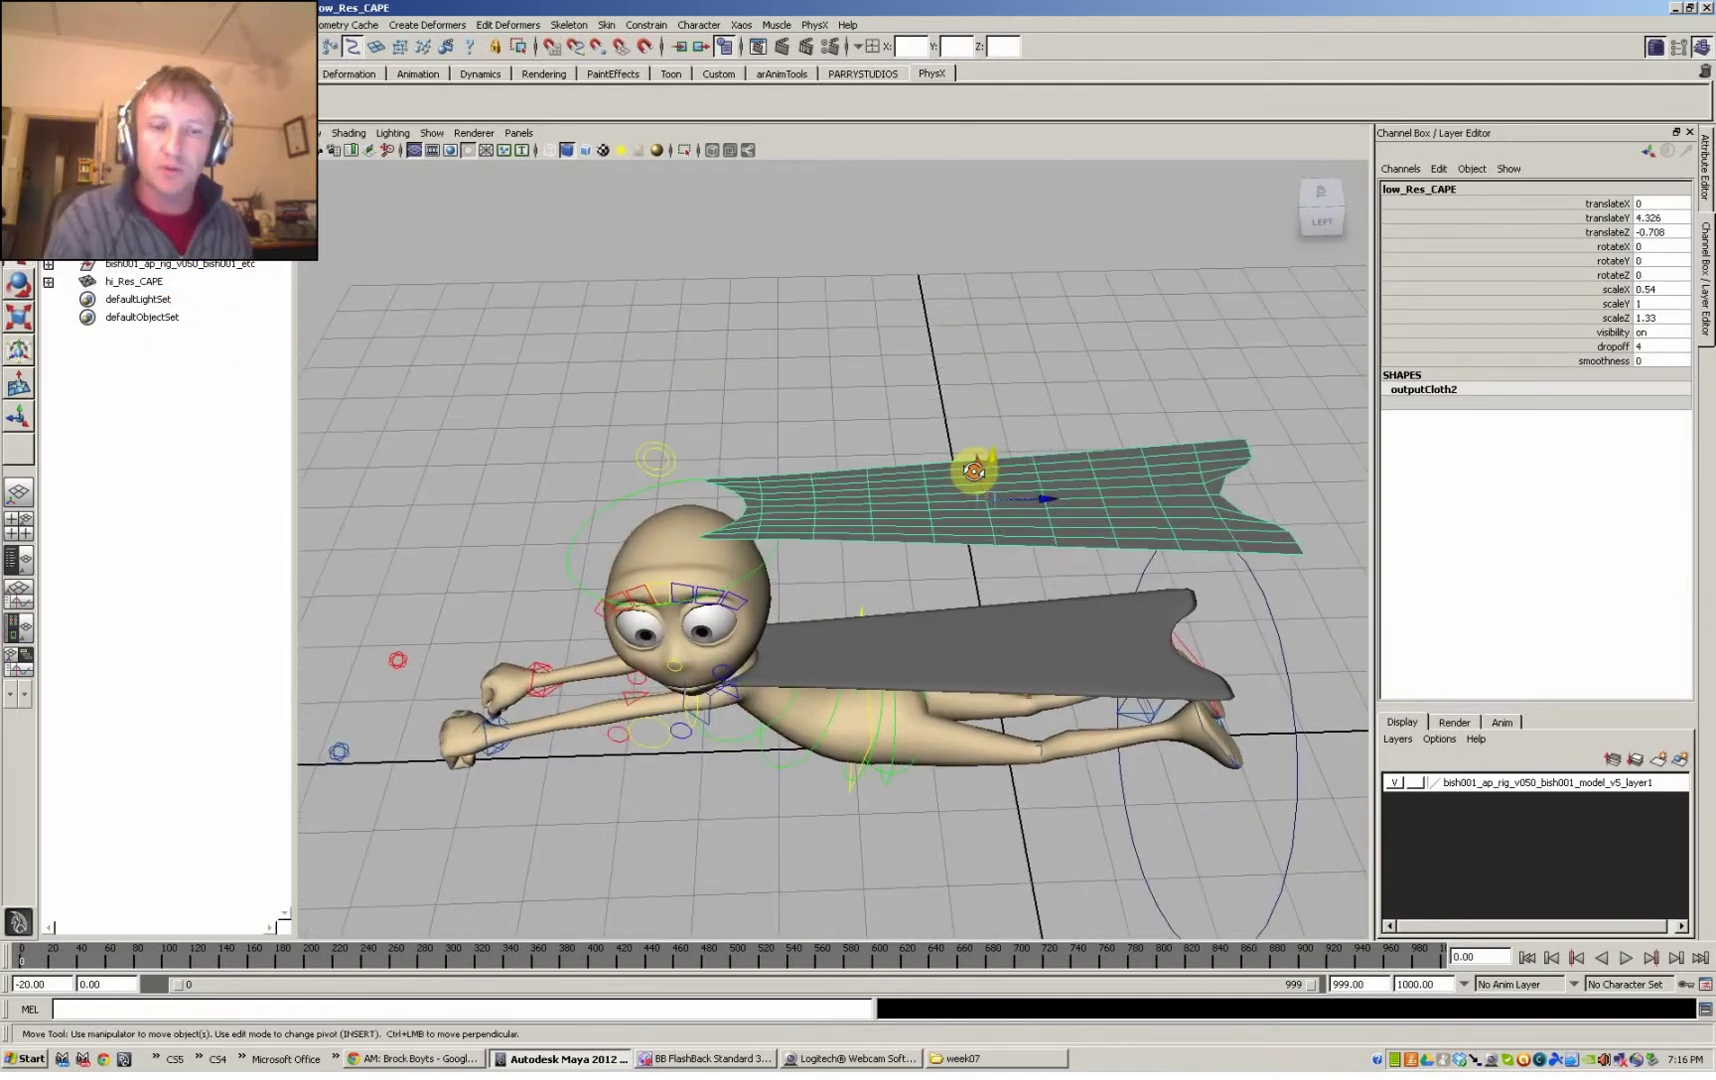
pyautogui.hotkey('ctrl', 'h')
pyautogui.keyDown('alt'); pyautogui.moveTo(1015, 651); pyautogui.dragTo(1062, 630); pyautogui.keyUp('alt')
pyautogui.click(1042, 628)
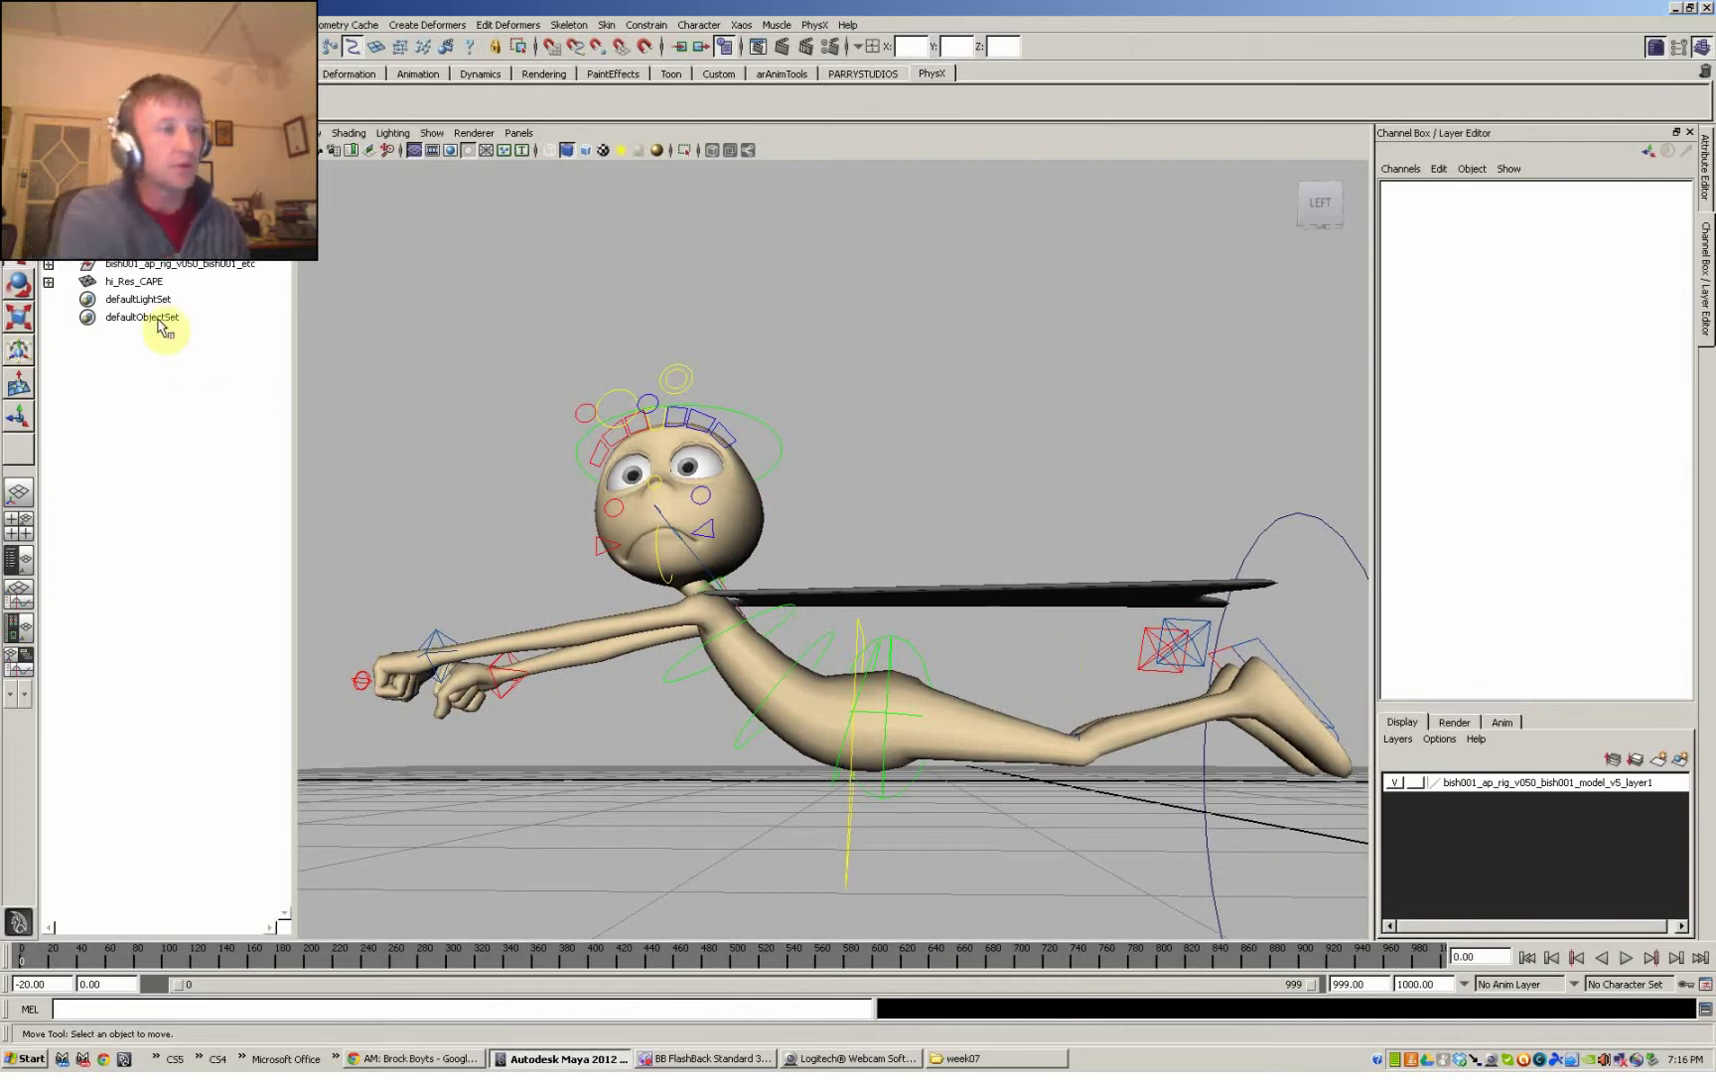
# - Select low_Res_CAPE, switch to the nDynamics menu set and open the nMesh menu
pyautogui.click(148, 283)
pyautogui.click(995, 772)
pyautogui.keyDown('alt'); pyautogui.moveTo(1003, 739); pyautogui.dragTo(1011, 655); pyautogui.keyUp('alt')
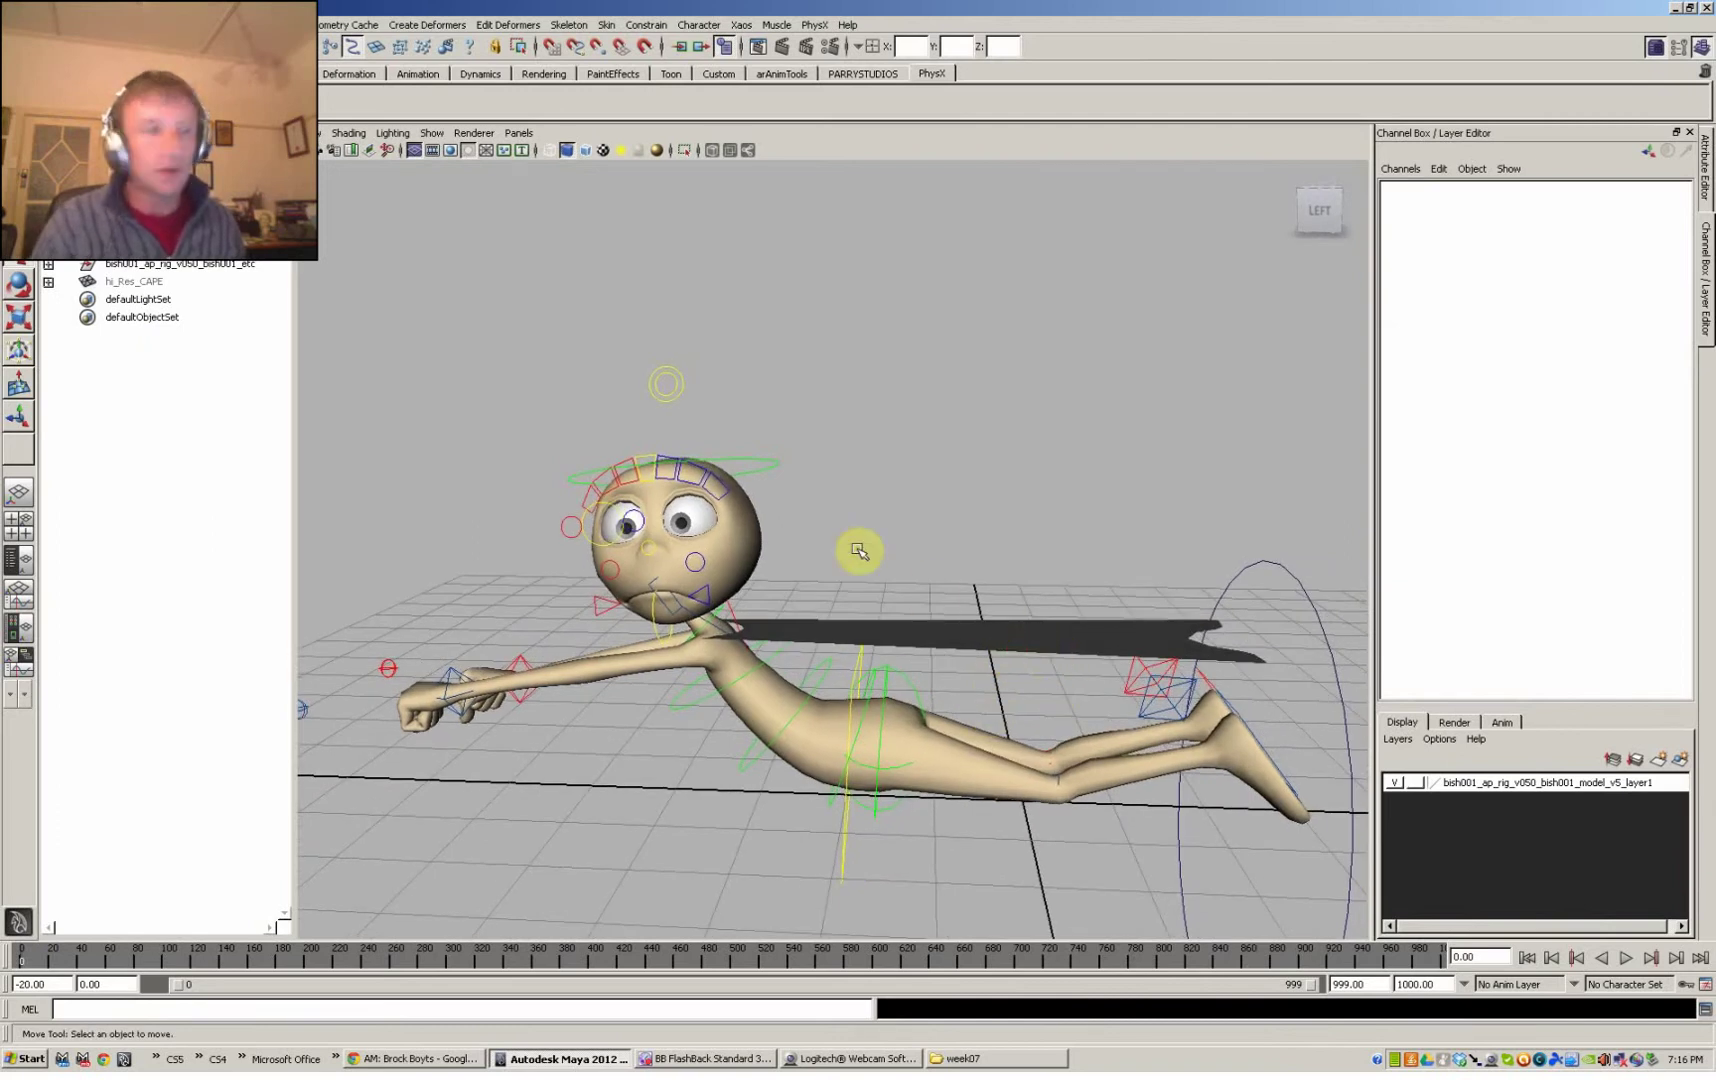
pyautogui.click(376, 47)
pyautogui.click(1013, 637)
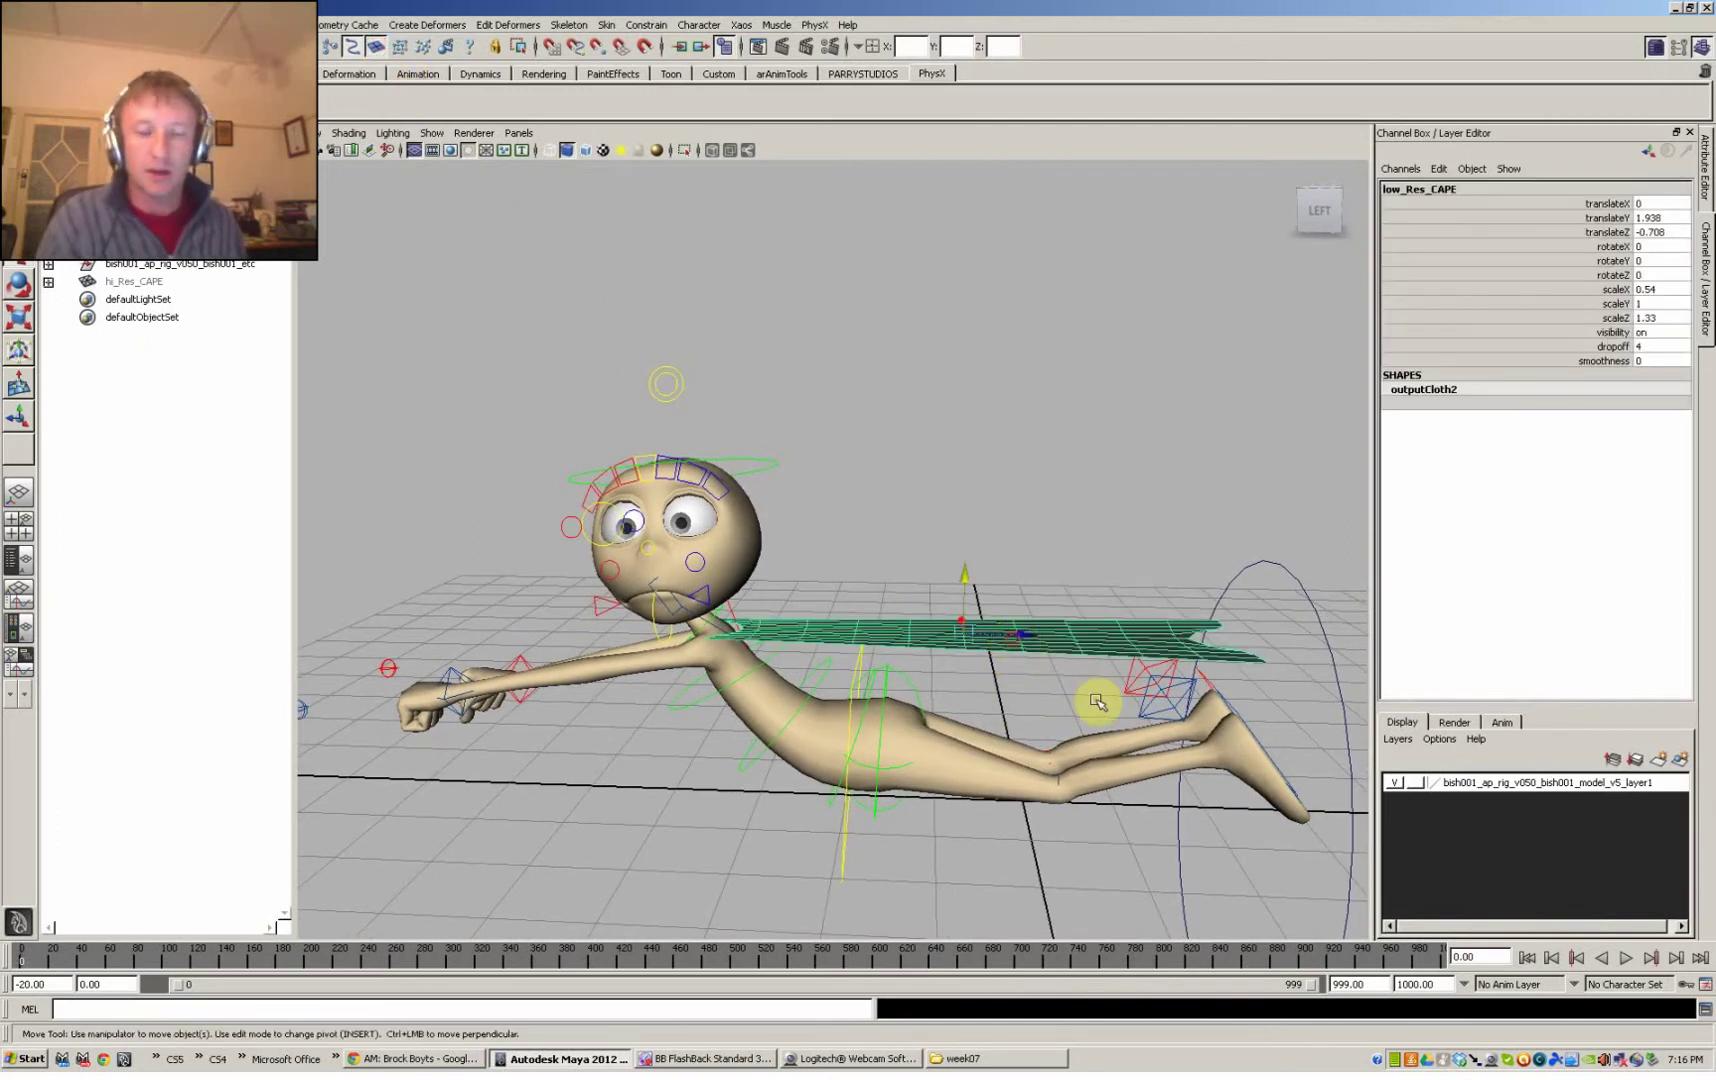
pyautogui.keyDown('alt'); pyautogui.moveTo(1099, 702); pyautogui.dragTo(1000, 662); pyautogui.keyUp('alt')
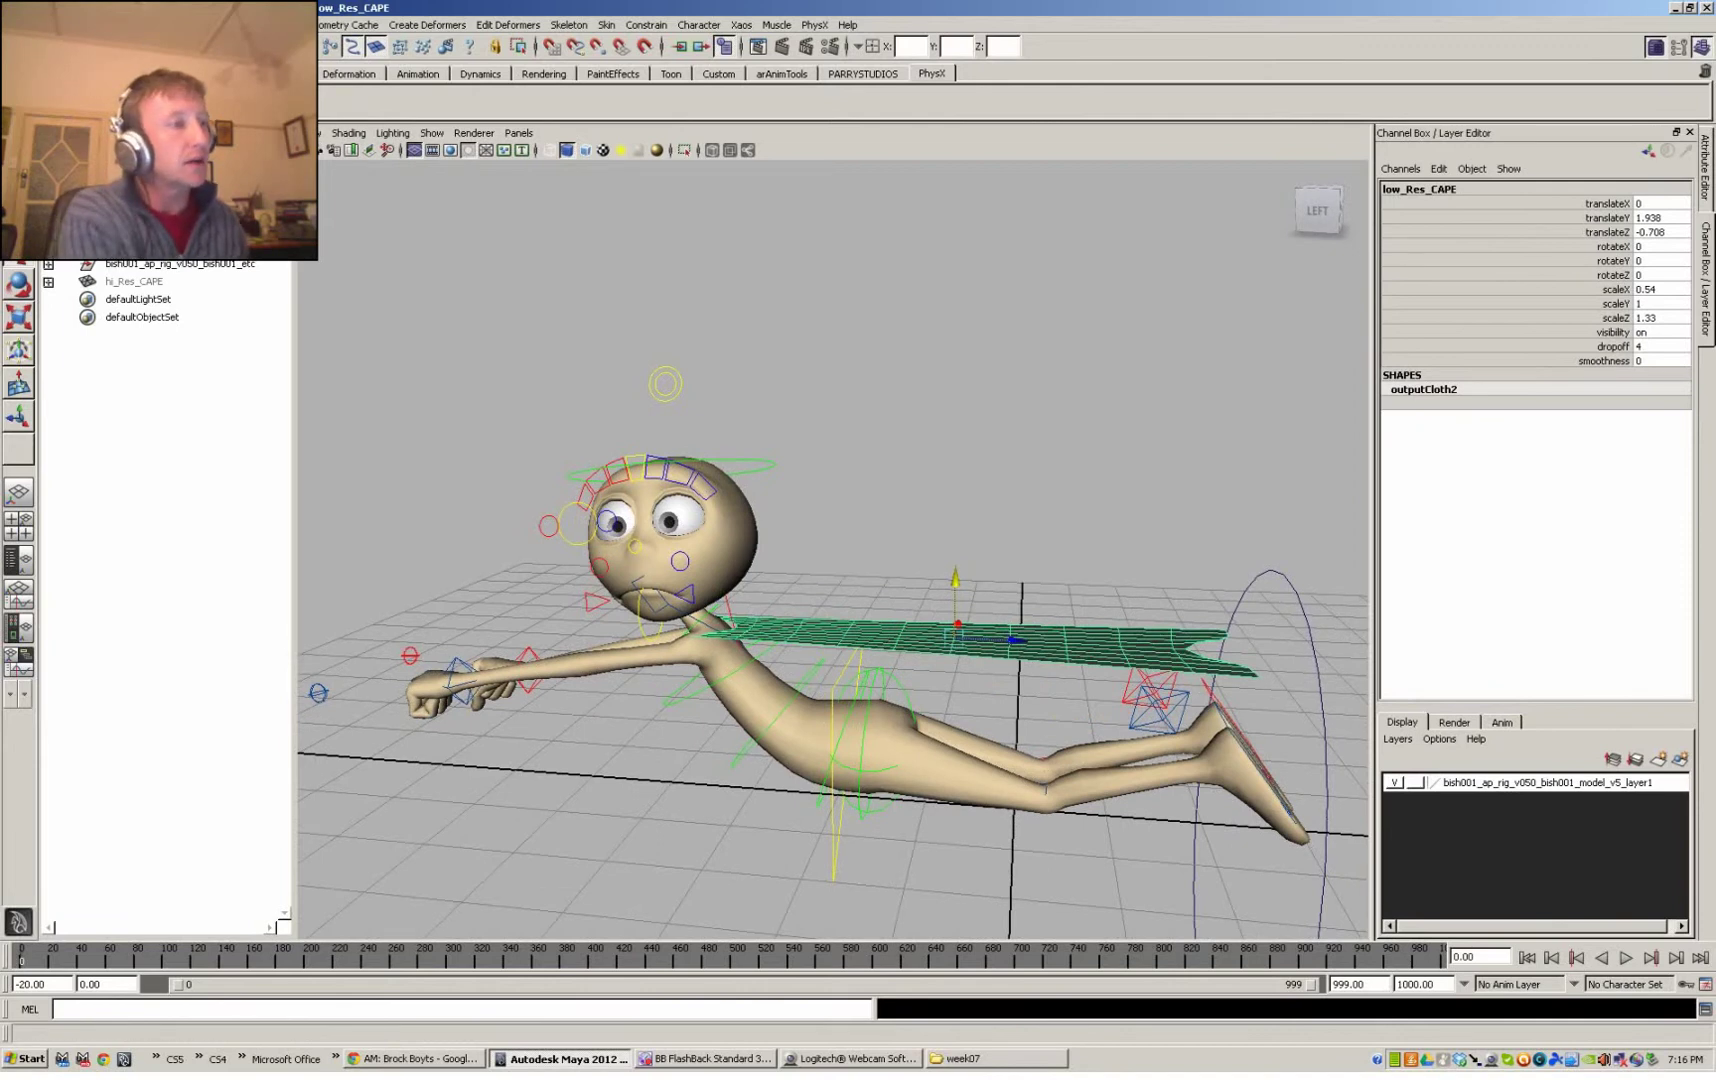
pyautogui.click(50, 160)
pyautogui.keyDown('alt'); pyautogui.moveTo(1064, 721); pyautogui.dragTo(1053, 726); pyautogui.keyUp('alt')
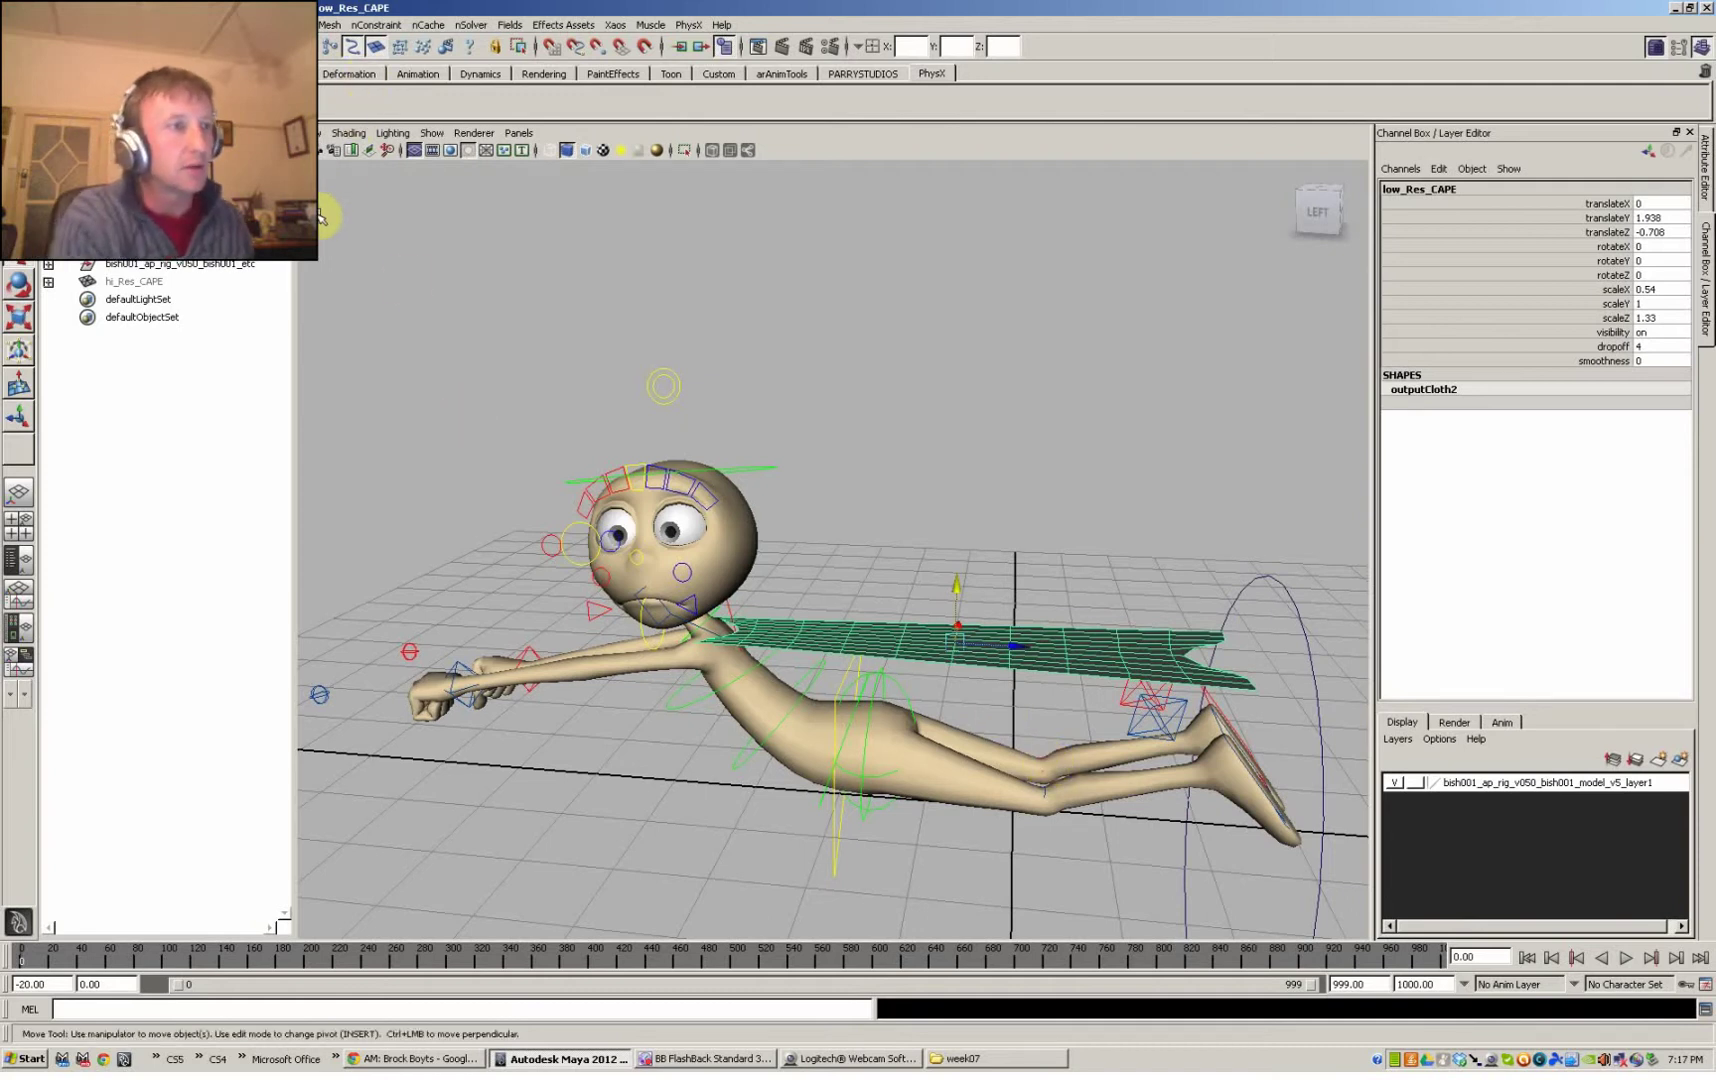
pyautogui.click(331, 25)
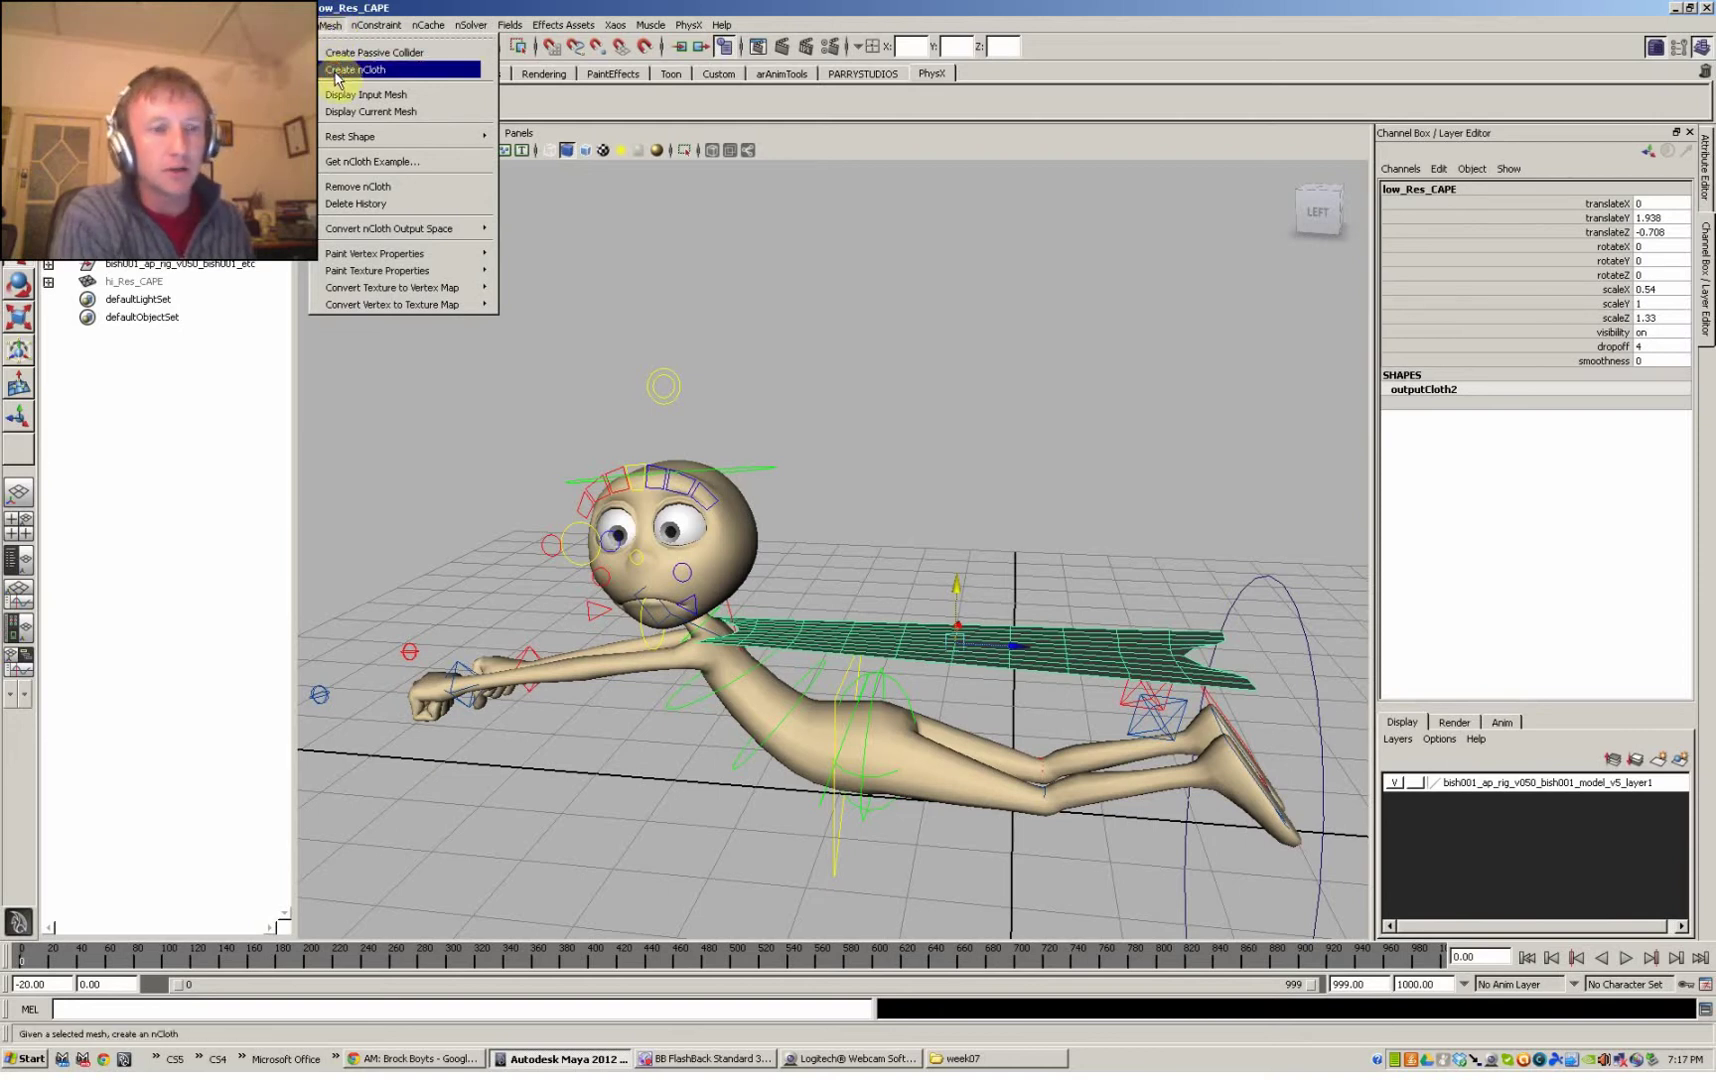
# - Create an nCloth from low_Res_CAPE and inspect the new nucleus1 and nCloth1 nodes
pyautogui.click(335, 70)
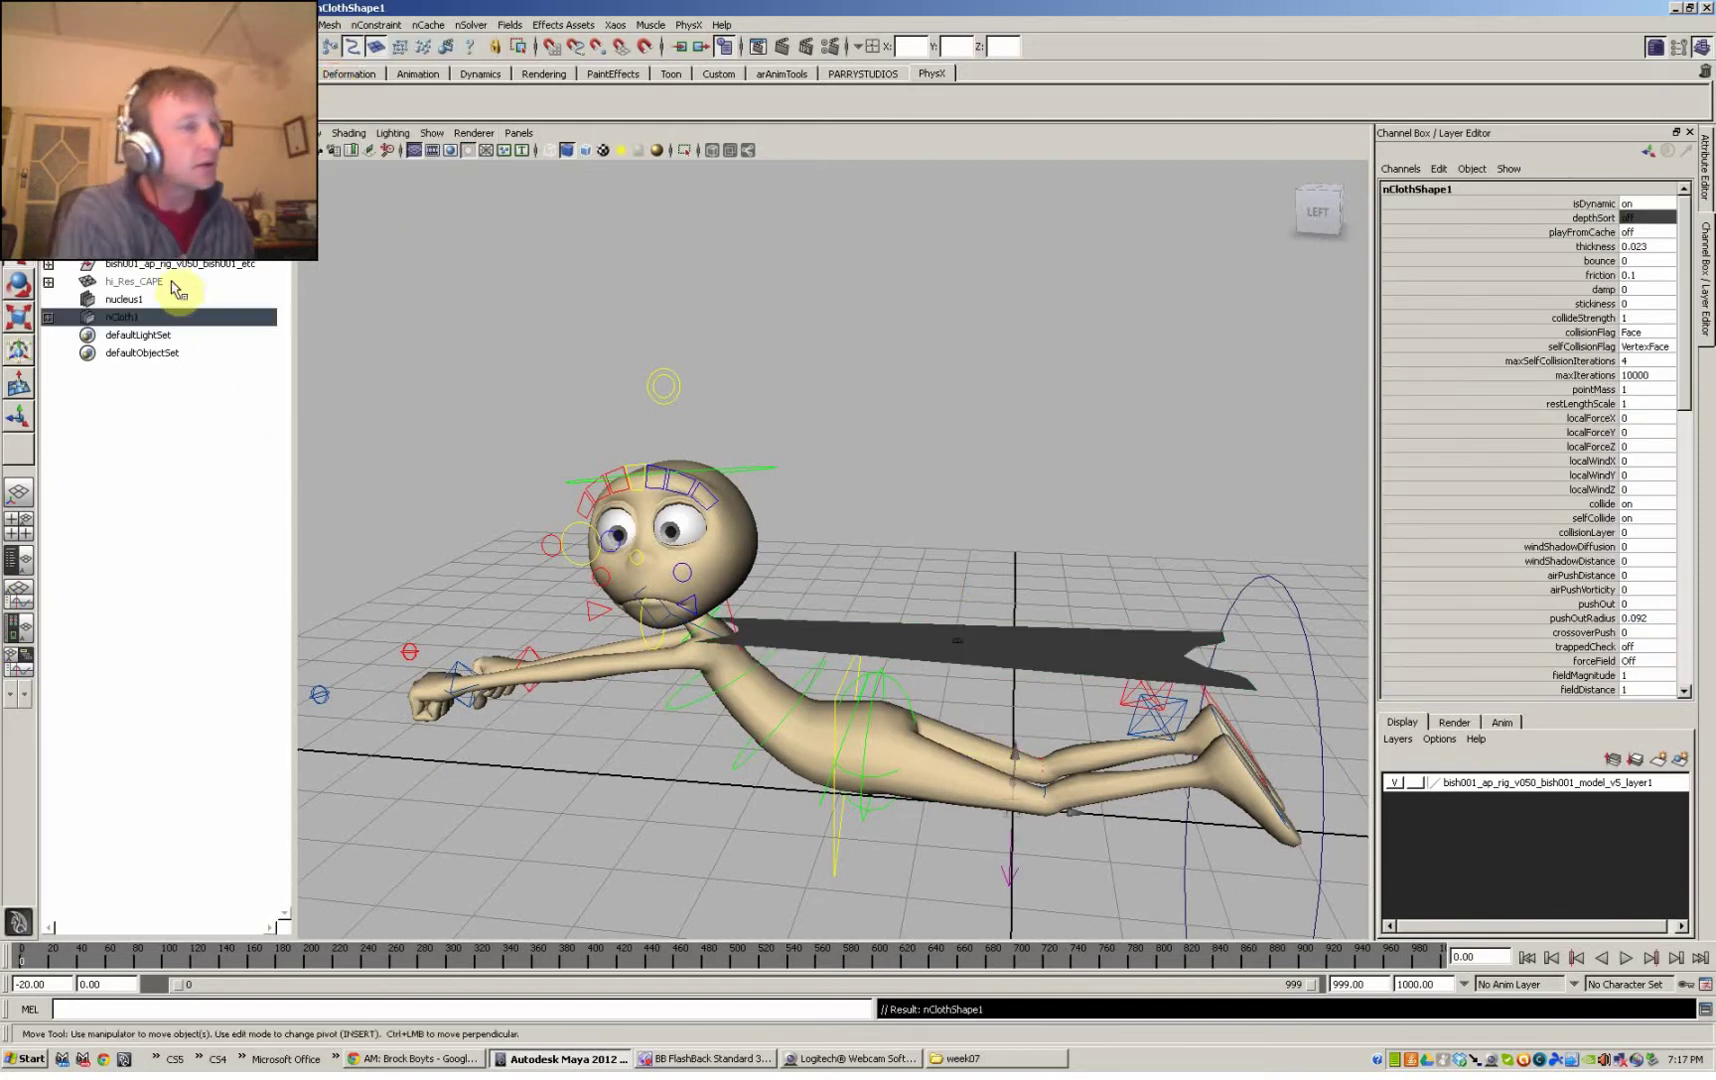
pyautogui.click(130, 299)
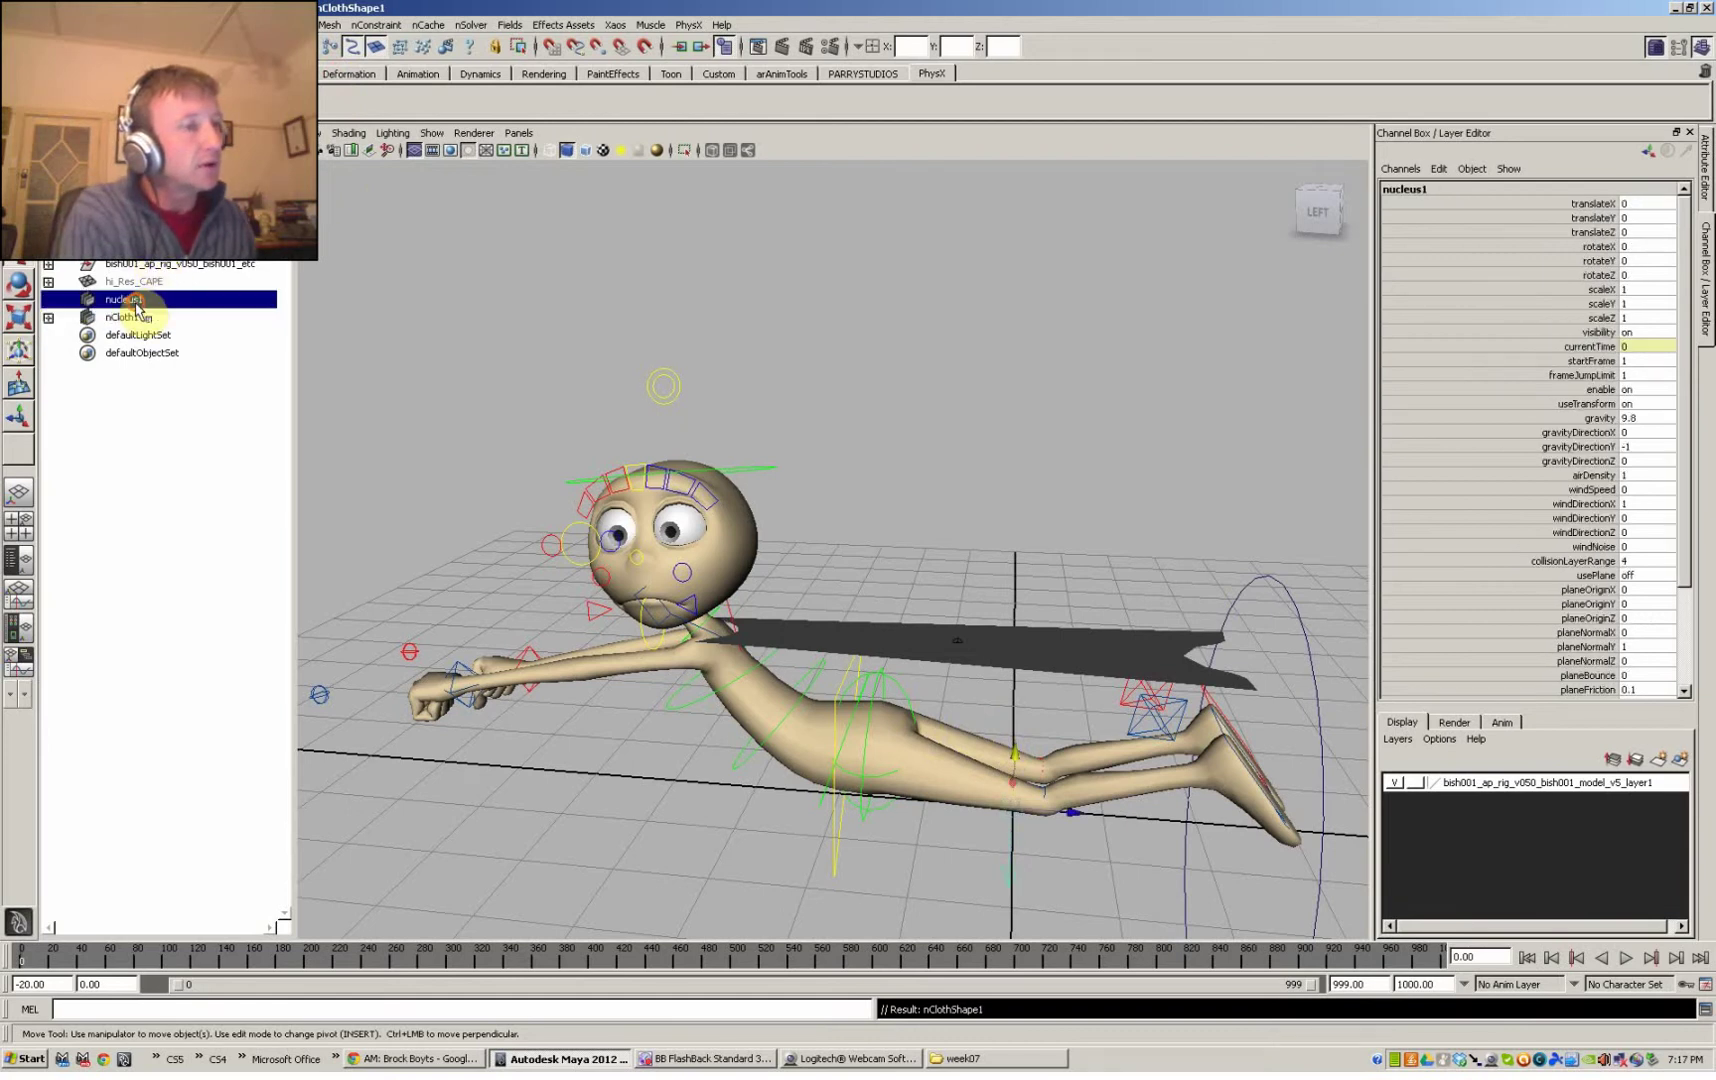
pyautogui.keyDown('alt'); pyautogui.moveTo(862, 828); pyautogui.dragTo(1030, 846); pyautogui.keyUp('alt')
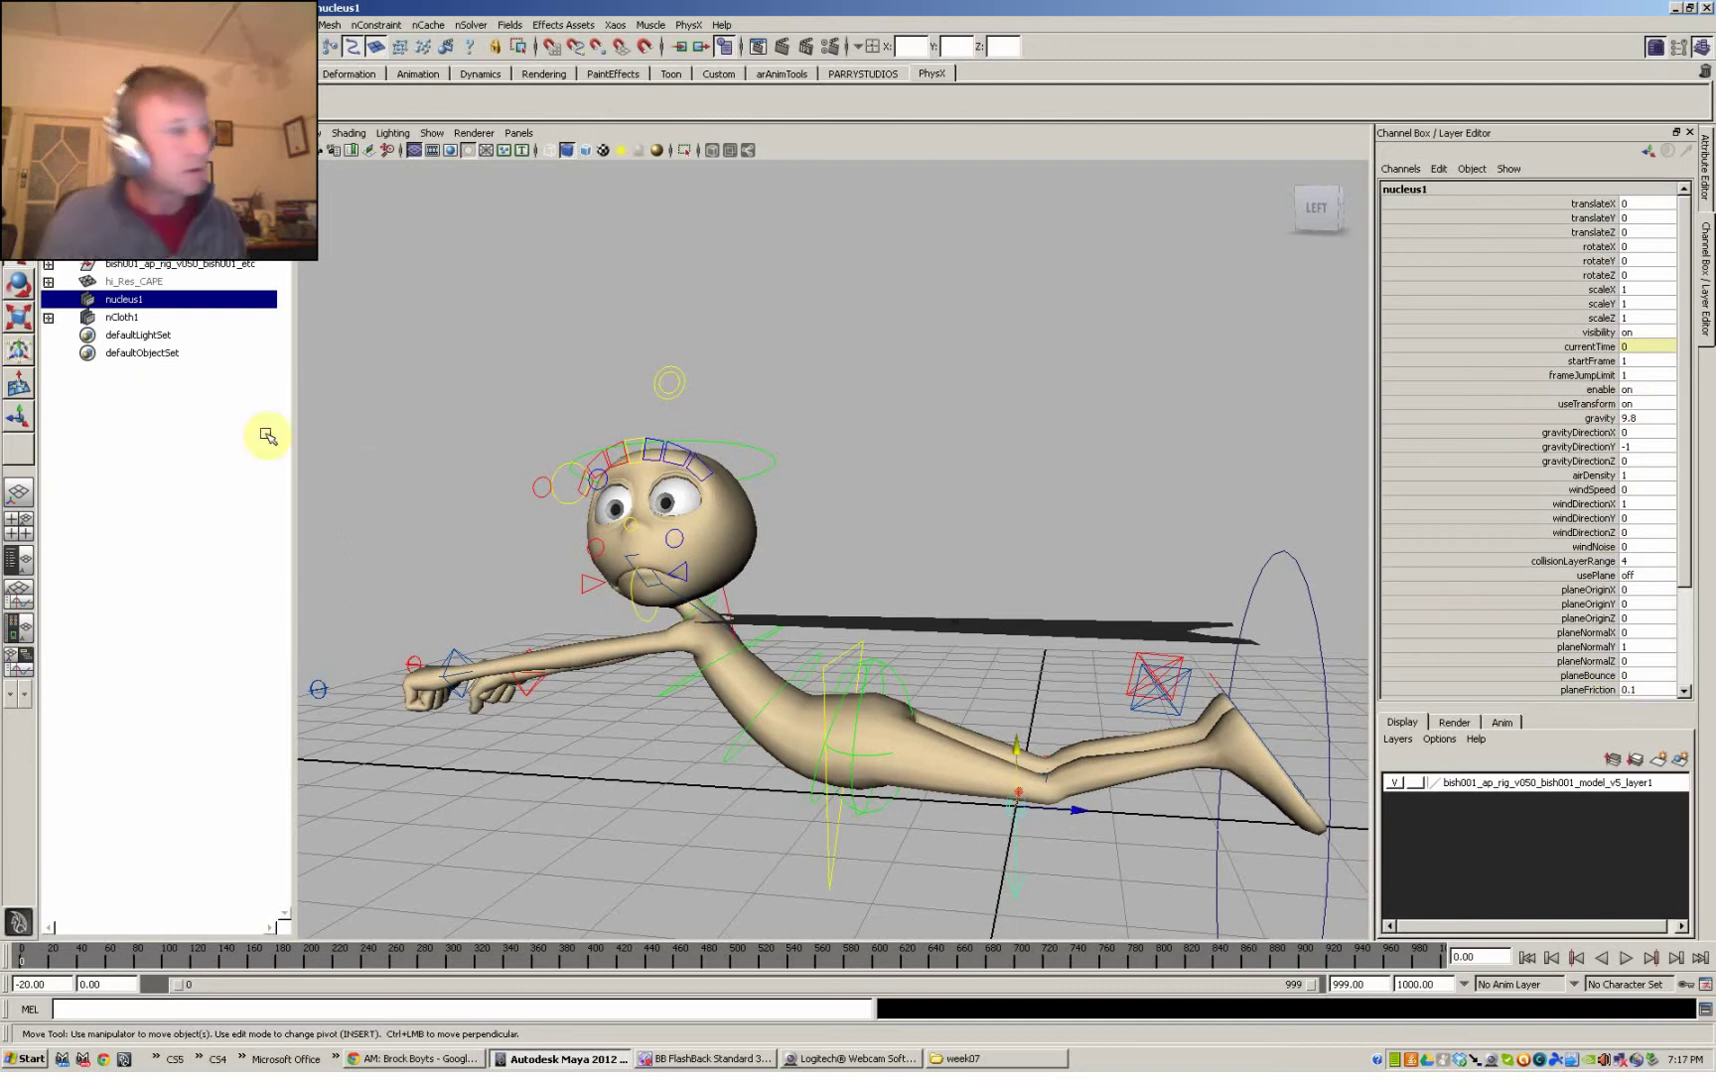
pyautogui.click(122, 318)
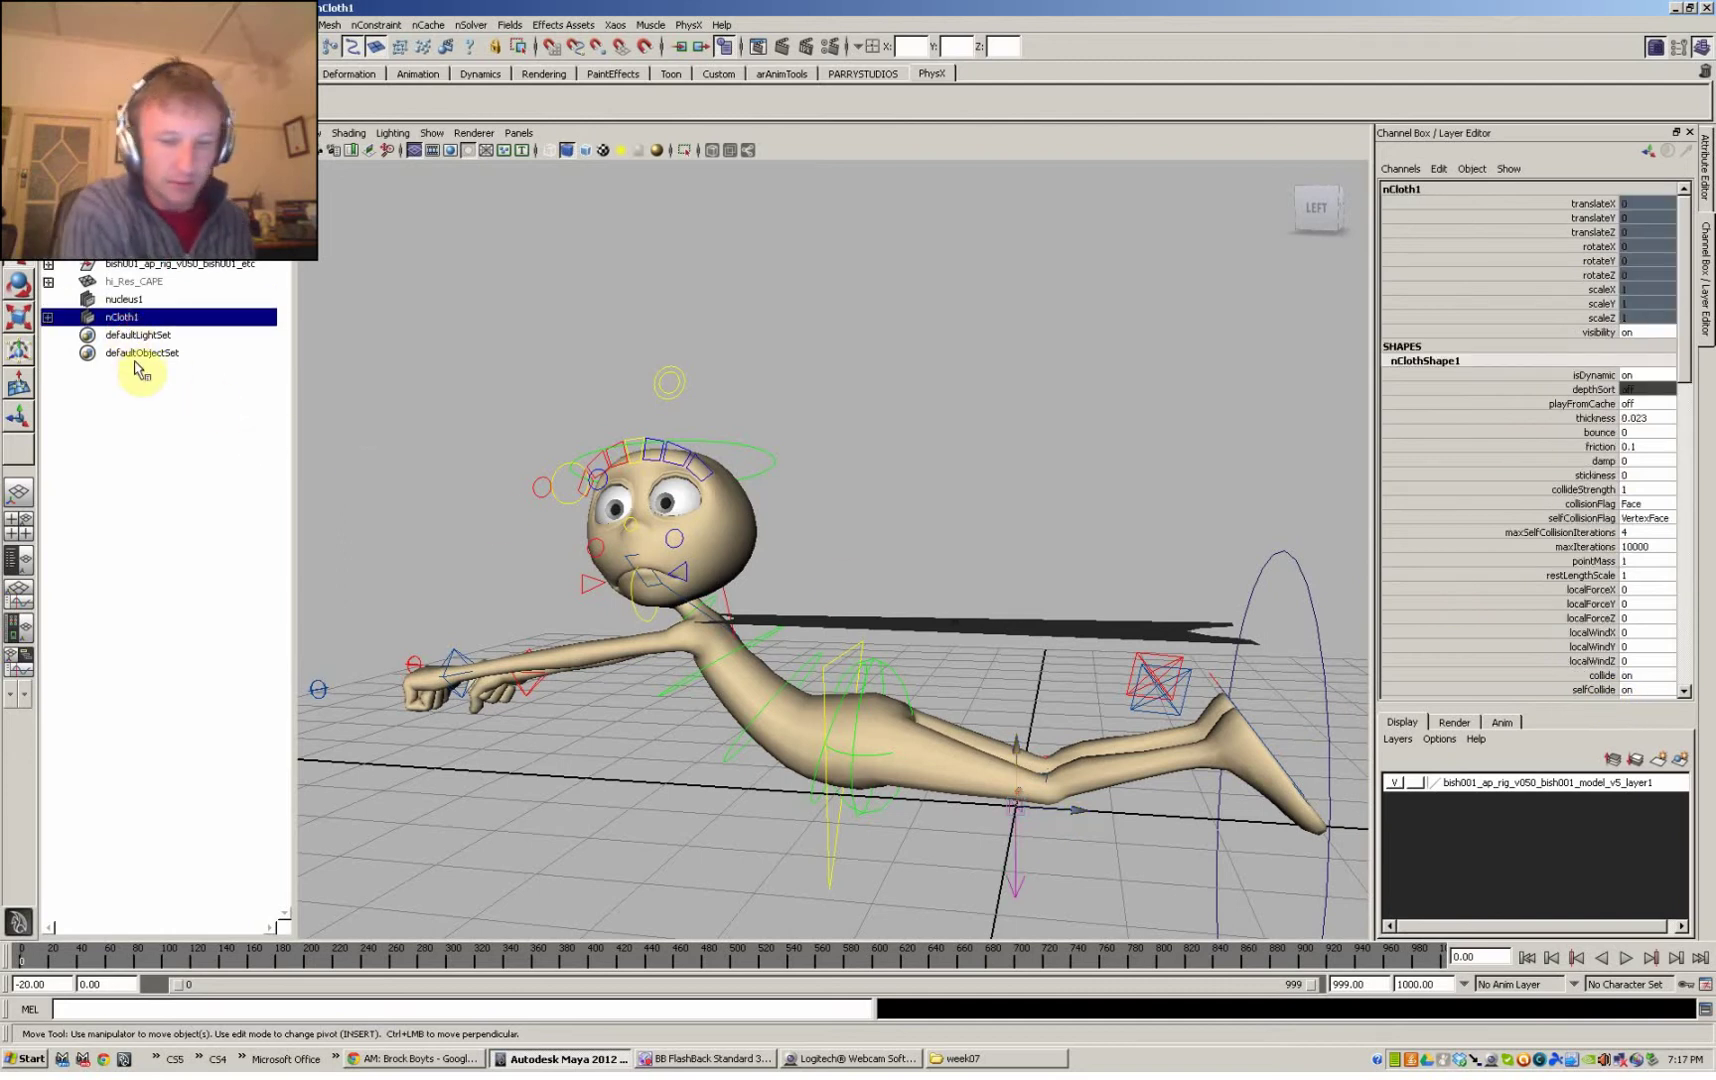
pyautogui.keyDown('alt'); pyautogui.moveTo(990, 637); pyautogui.dragTo(1015, 640); pyautogui.keyUp('alt')
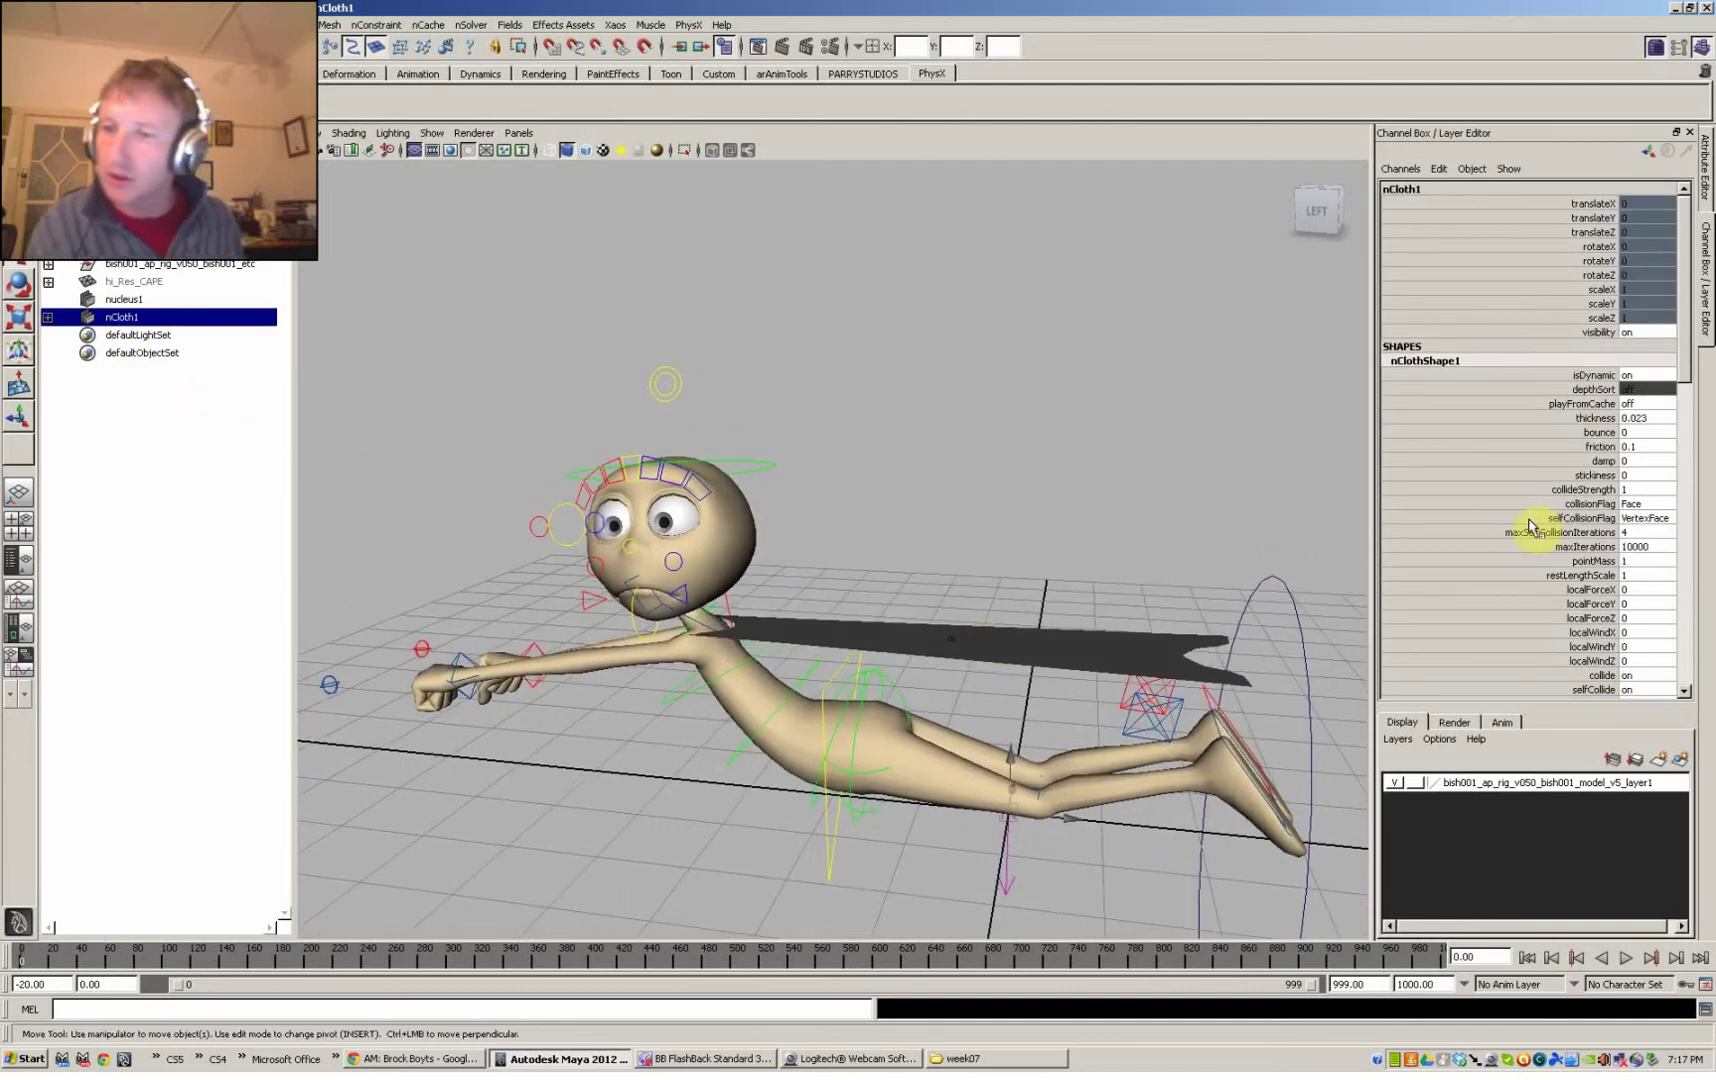
pyautogui.hotkey('ctrl', 'a')
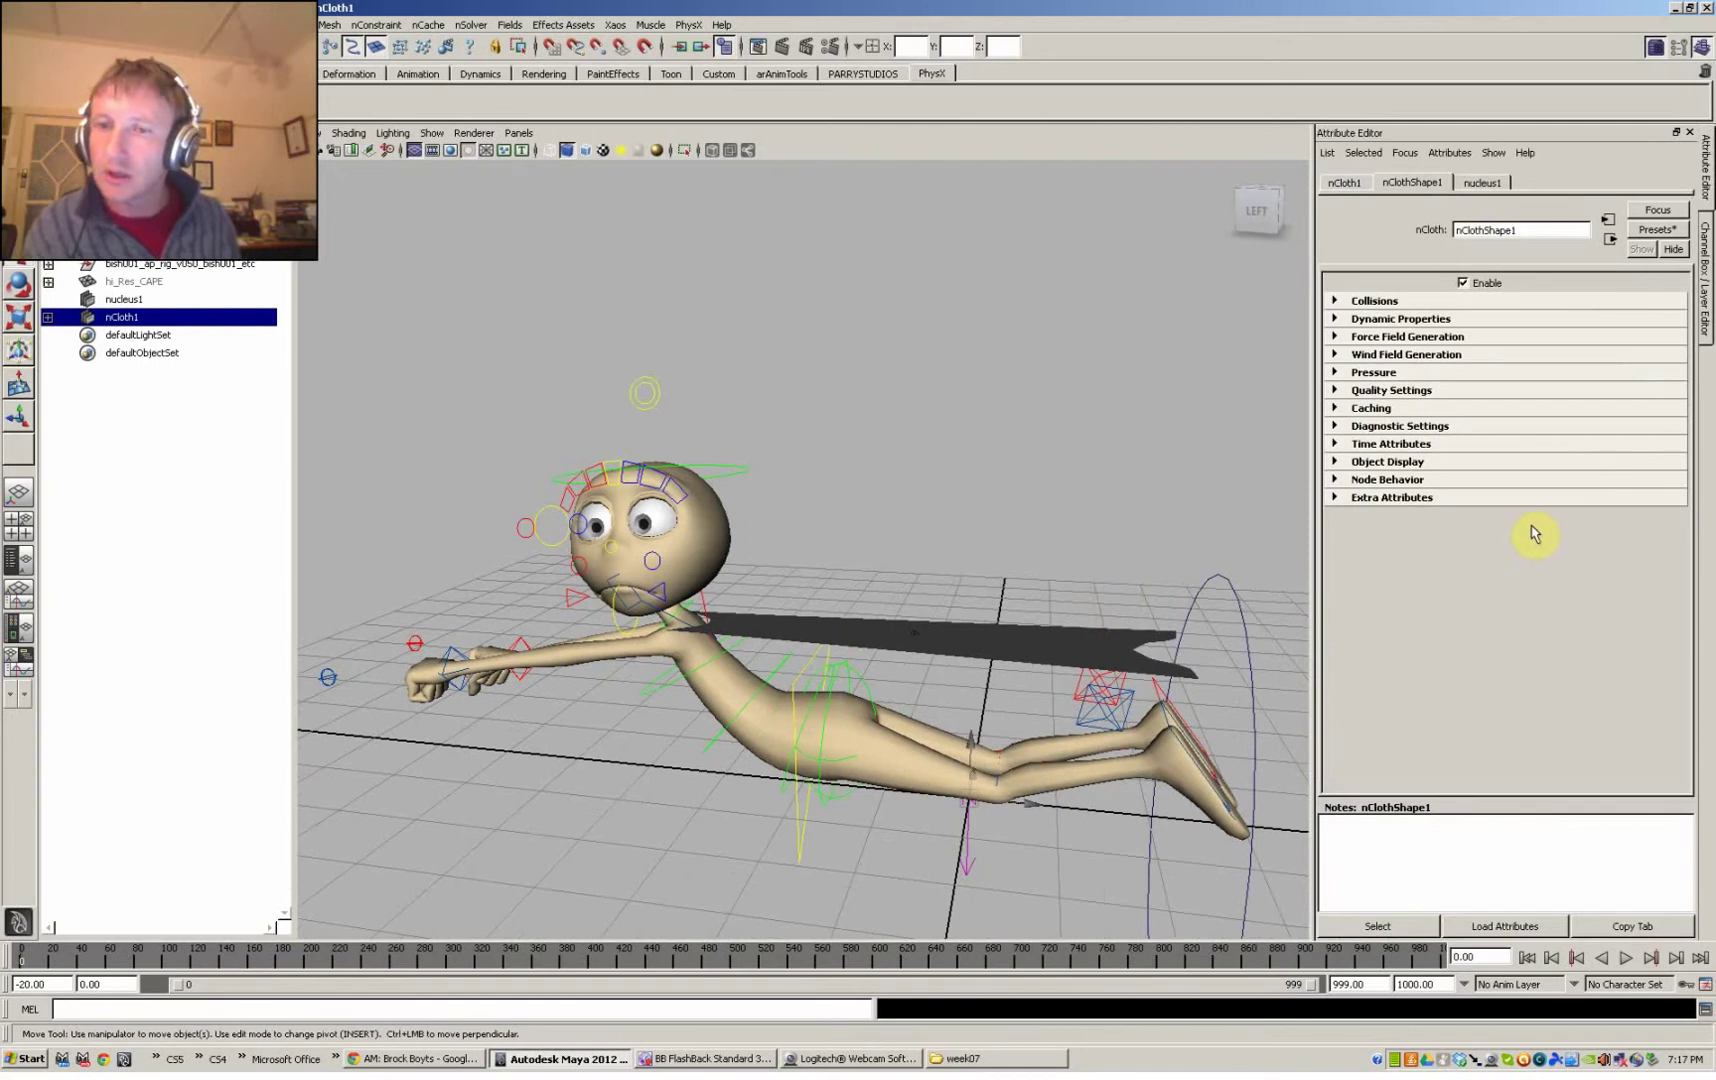
pyautogui.hotkey('ctrl', 'a')
# - Orbit around the character and switch the viewport to wireframe
pyautogui.keyDown('alt'); pyautogui.moveTo(1019, 670); pyautogui.dragTo(980, 650); pyautogui.keyUp('alt')
pyautogui.moveTo(1046, 700)
pyautogui.keyDown('alt'); pyautogui.mouseDown()
pyautogui.moveTo(1069, 720)
pyautogui.moveTo(984, 686)
pyautogui.moveTo(957, 639)
pyautogui.mouseUp(); pyautogui.keyUp('alt')
pyautogui.press('4')
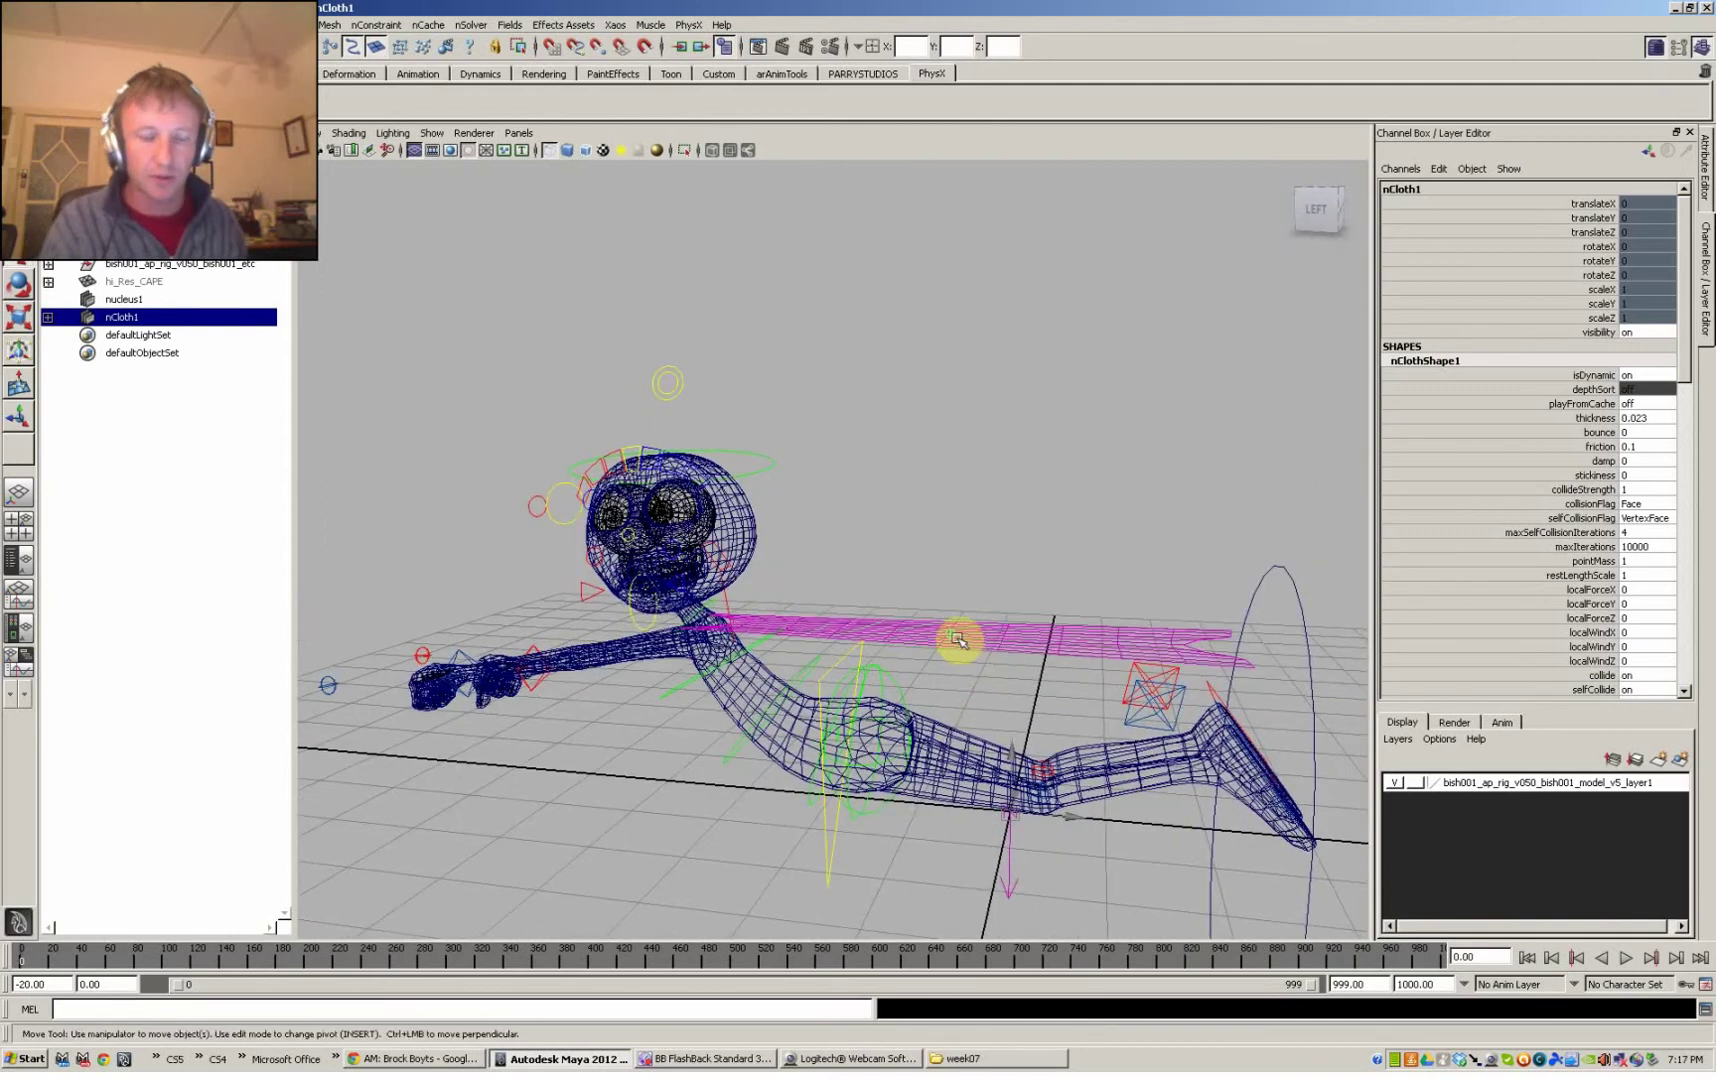
# - Select nucleus1, play the simulation to frame 26, and rewind to the start
pyautogui.click(1004, 852)
pyautogui.keyDown('alt'); pyautogui.moveTo(1107, 858); pyautogui.dragTo(1022, 792); pyautogui.keyUp('alt')
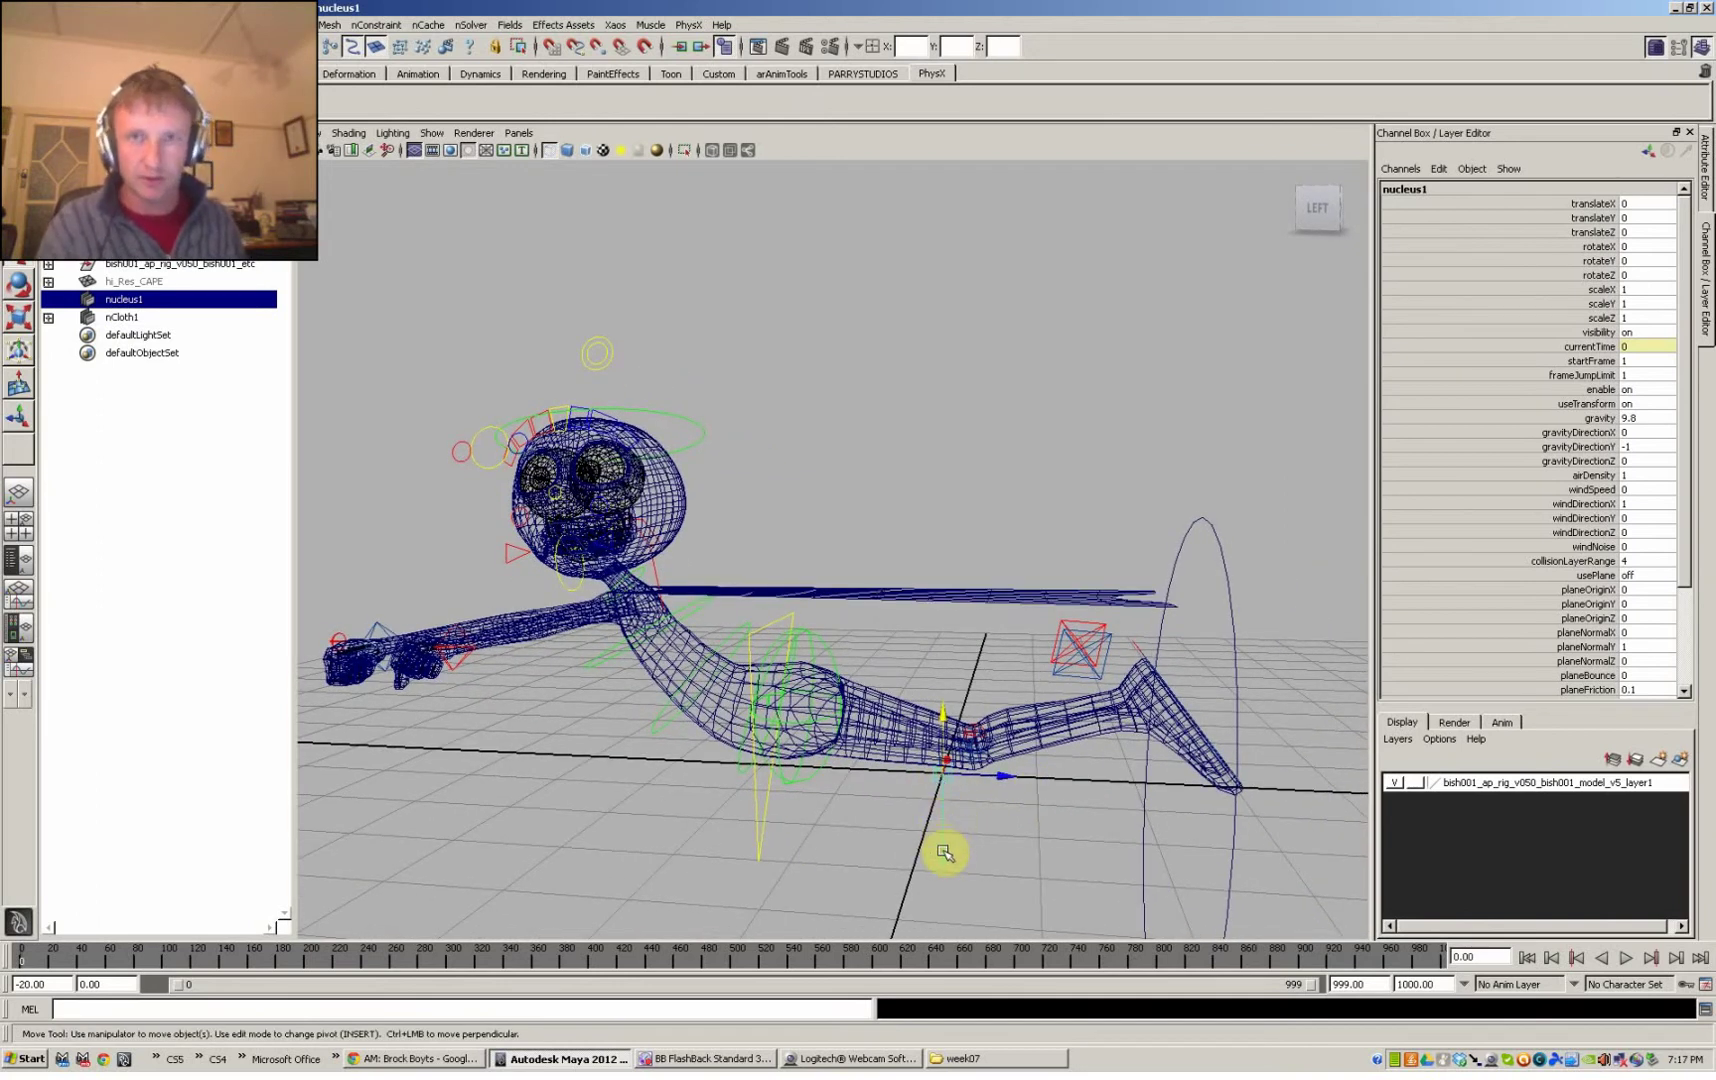
pyautogui.click(1627, 960)
pyautogui.click(1627, 960)
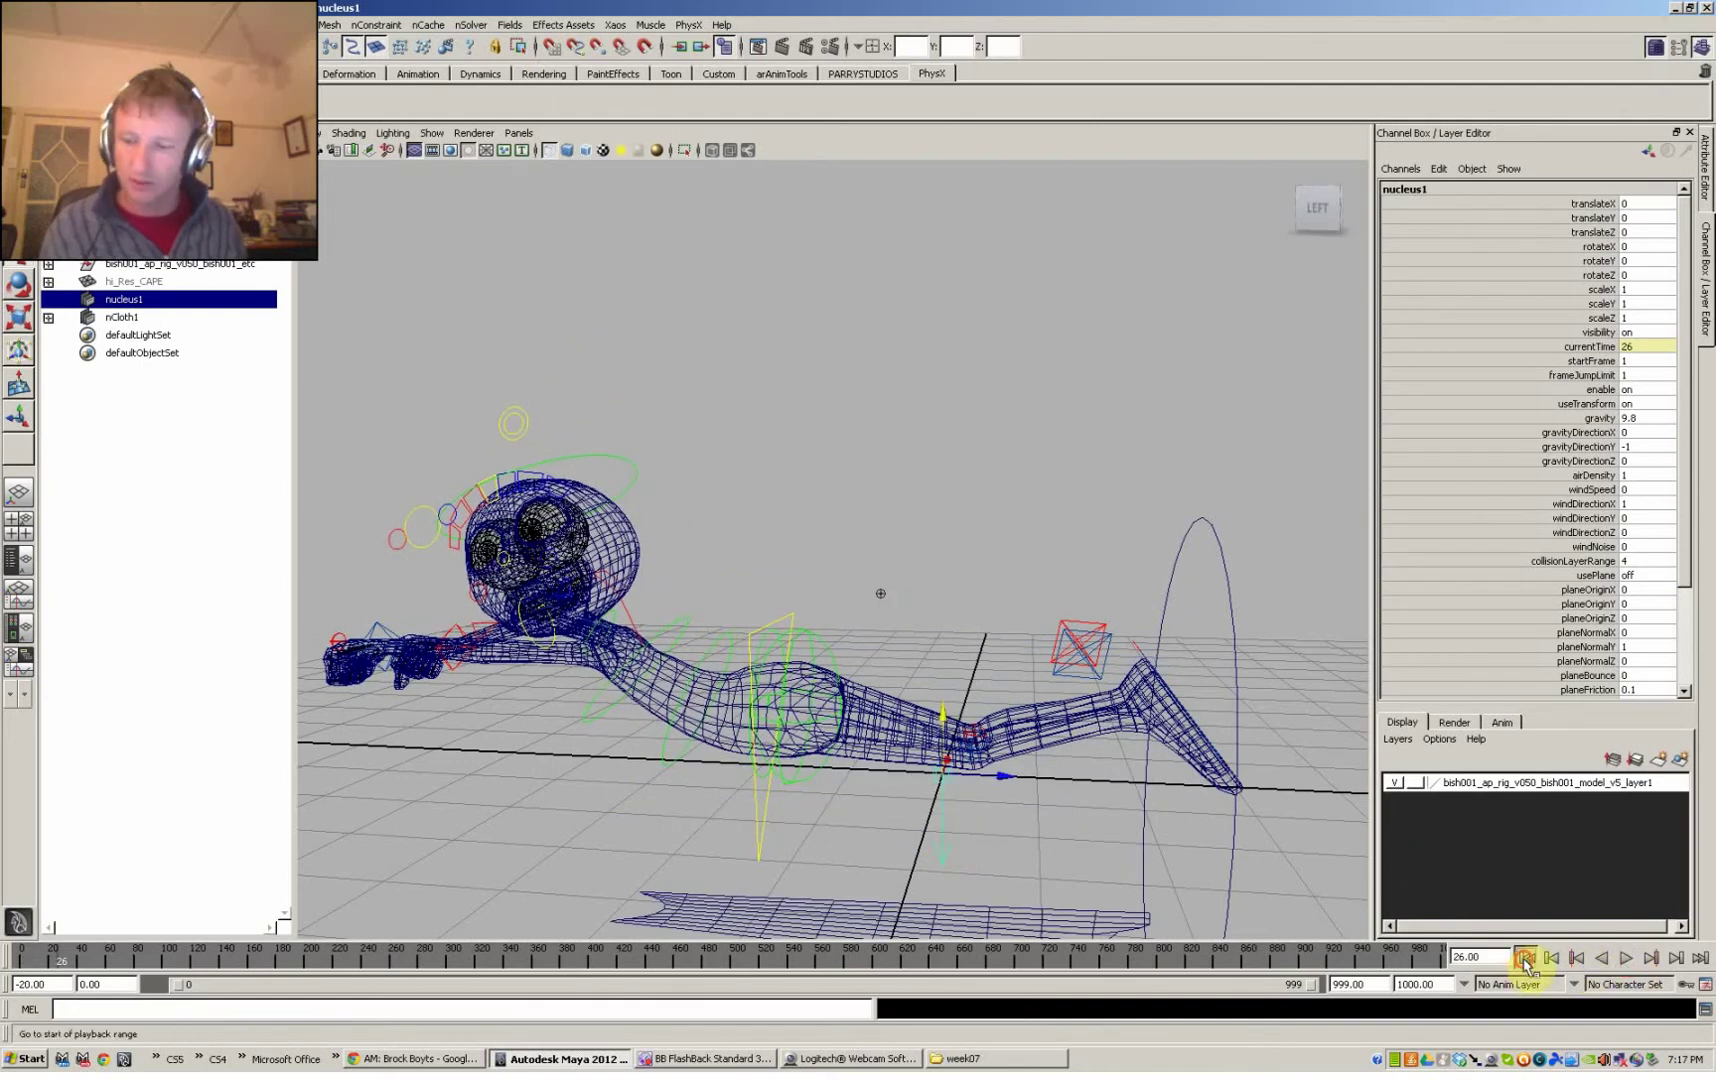
pyautogui.click(1524, 958)
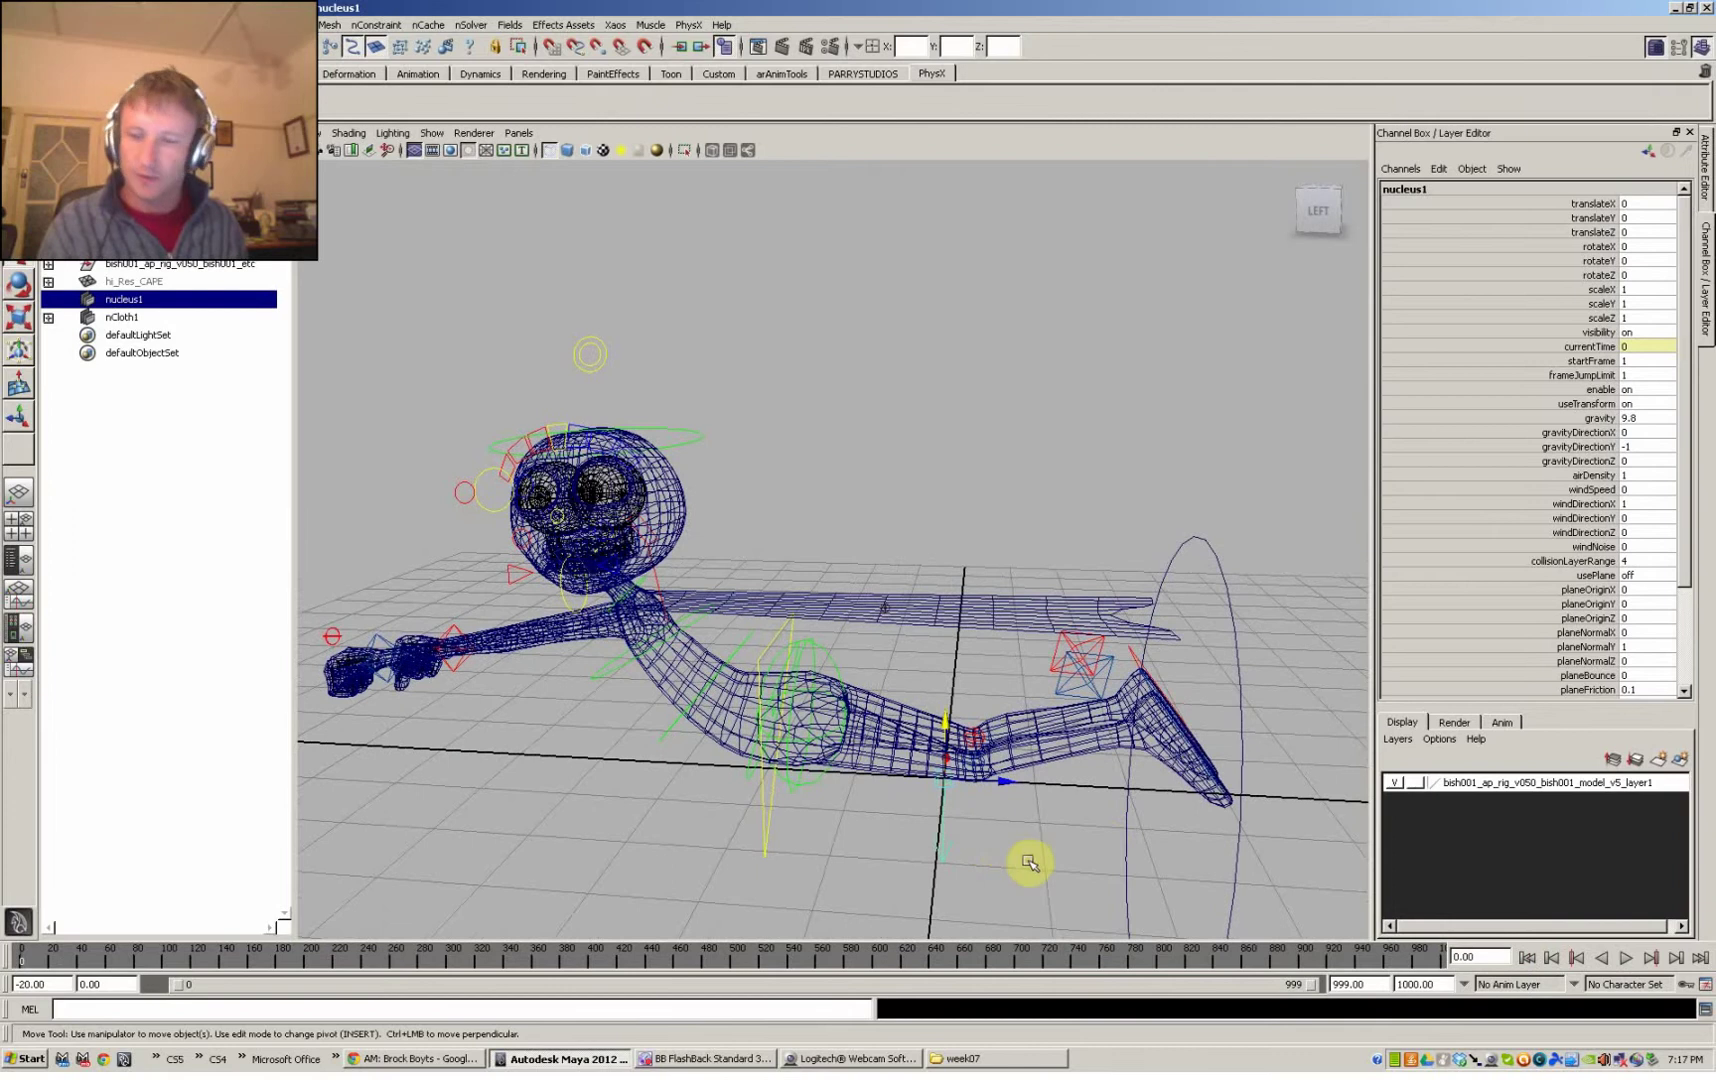
# - In nucleus1's Attribute Editor, collapse the groups and leave only Gravity and Wind expanded
pyautogui.hotkey('ctrl', 'a')
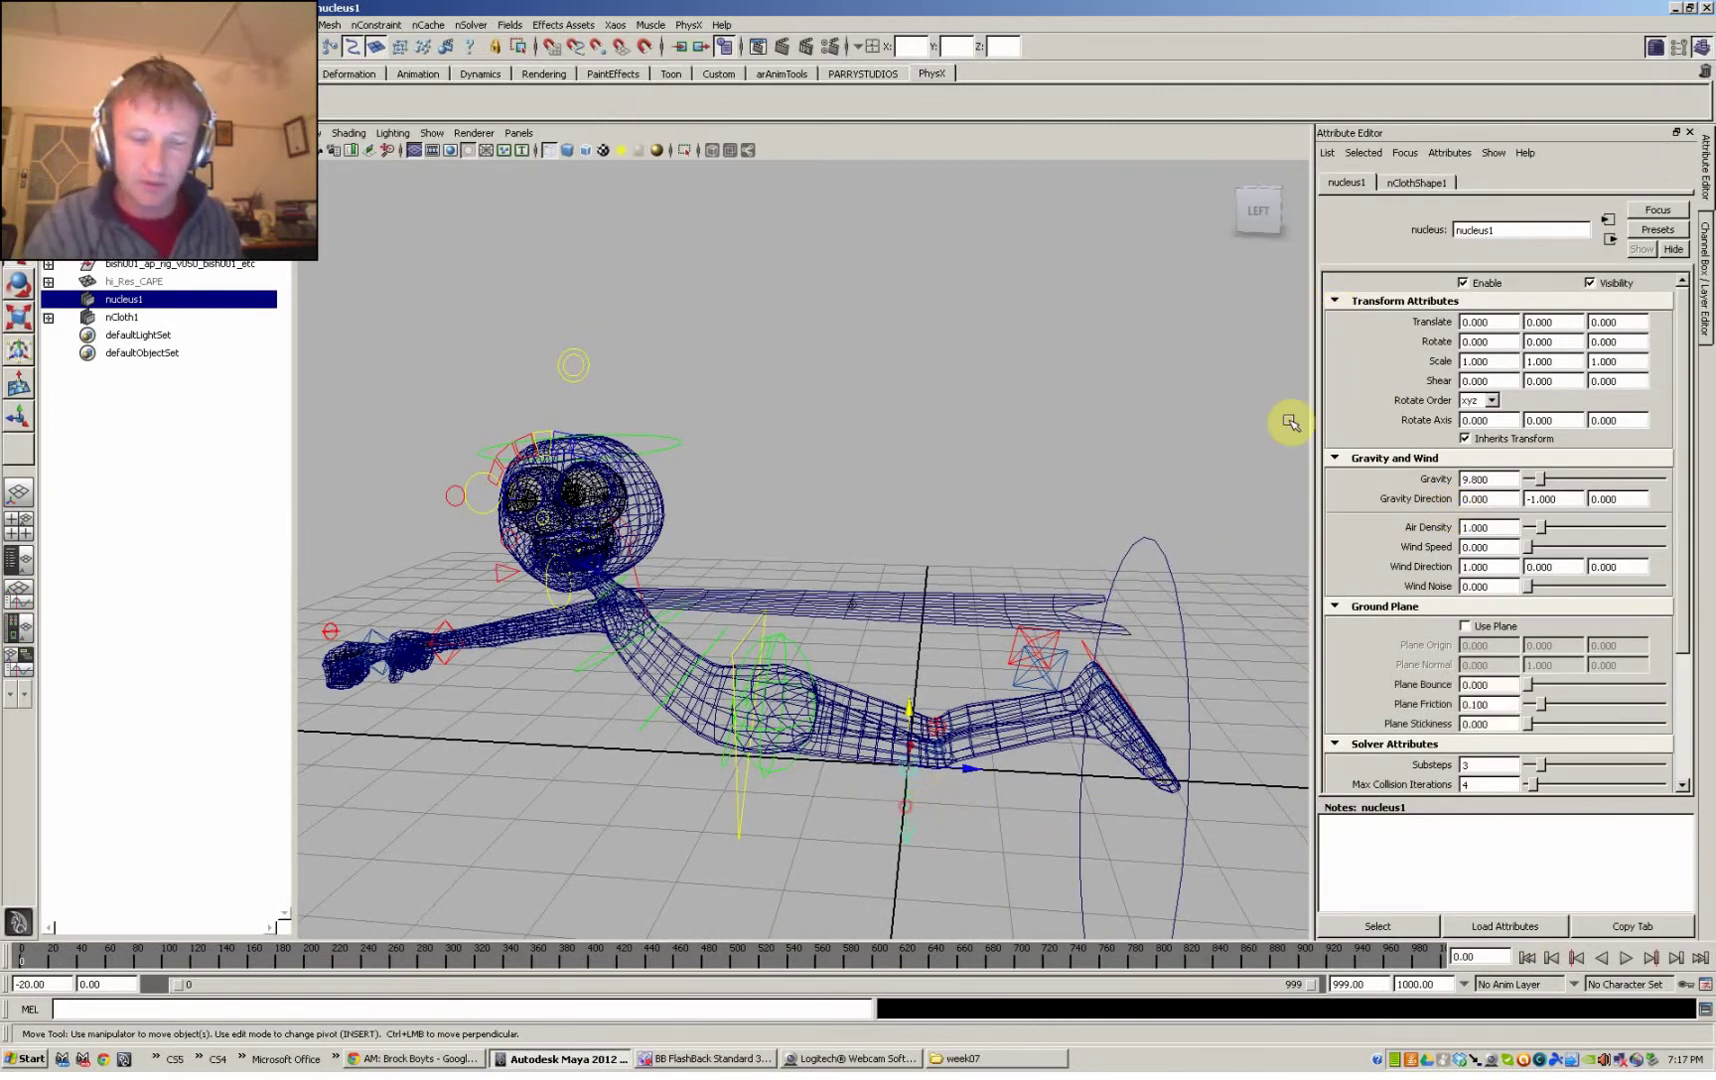
pyautogui.click(1413, 184)
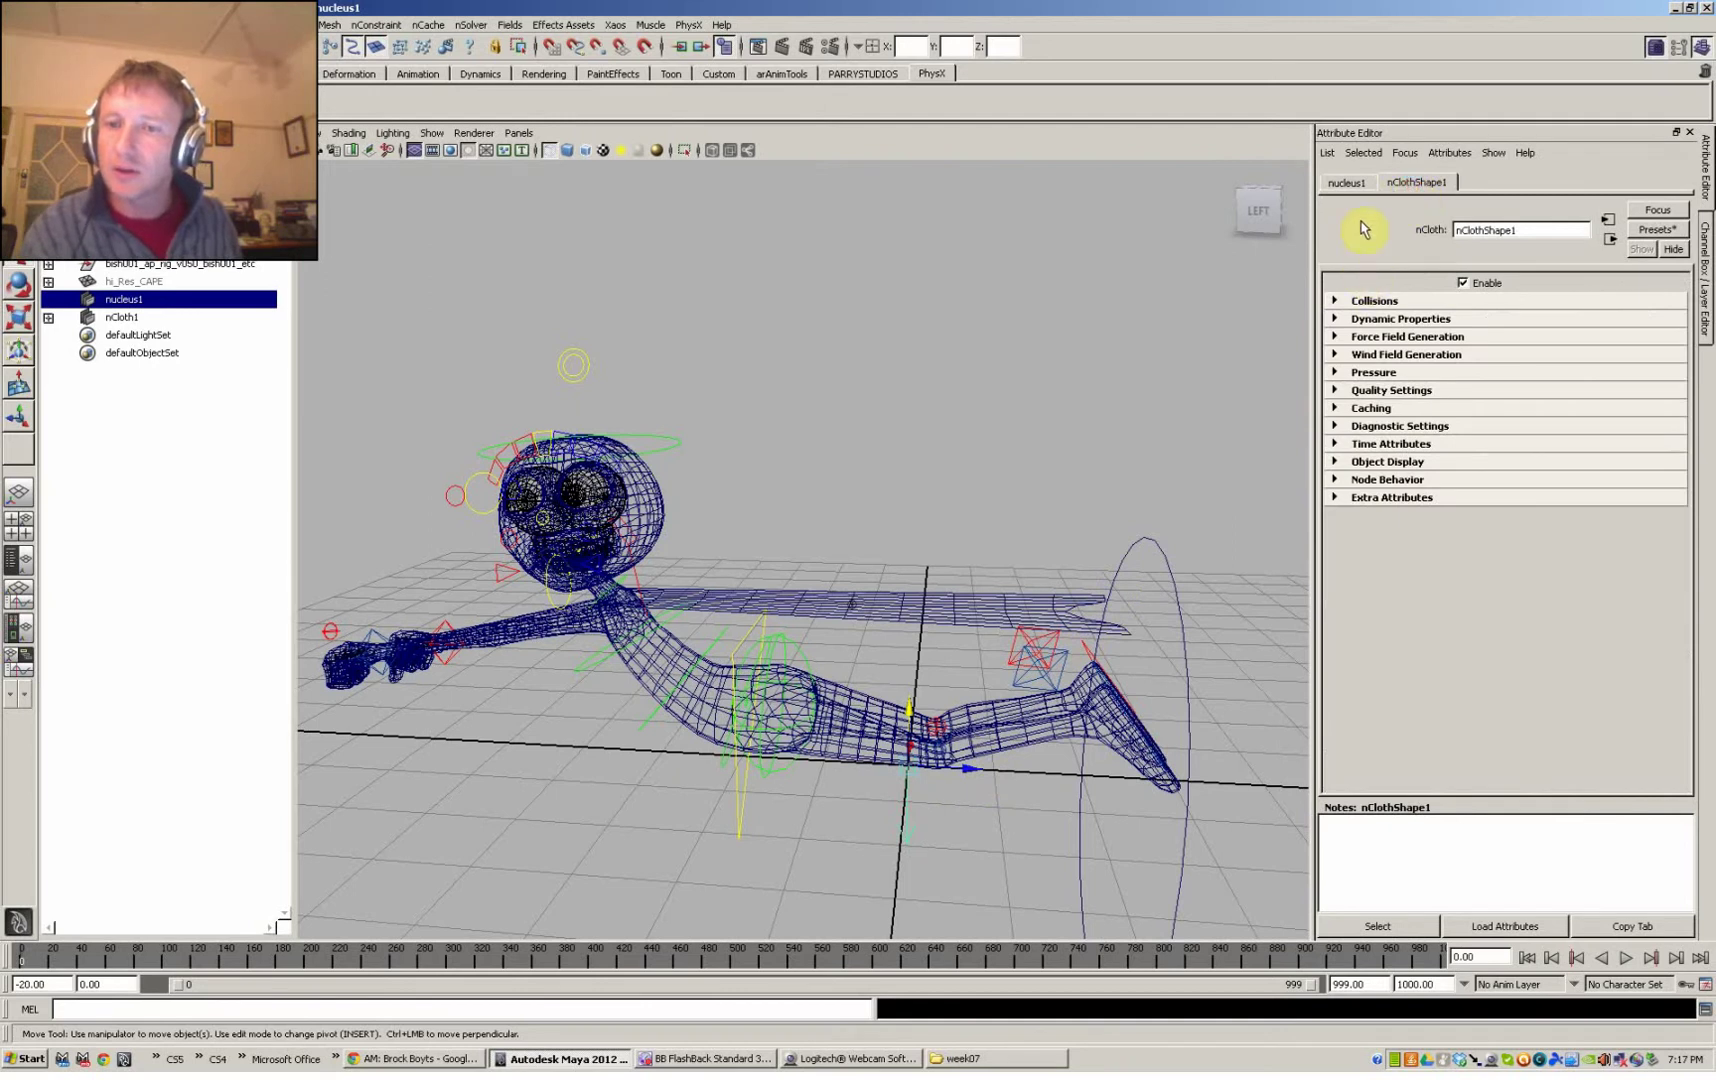
pyautogui.click(1346, 183)
pyautogui.click(1336, 302)
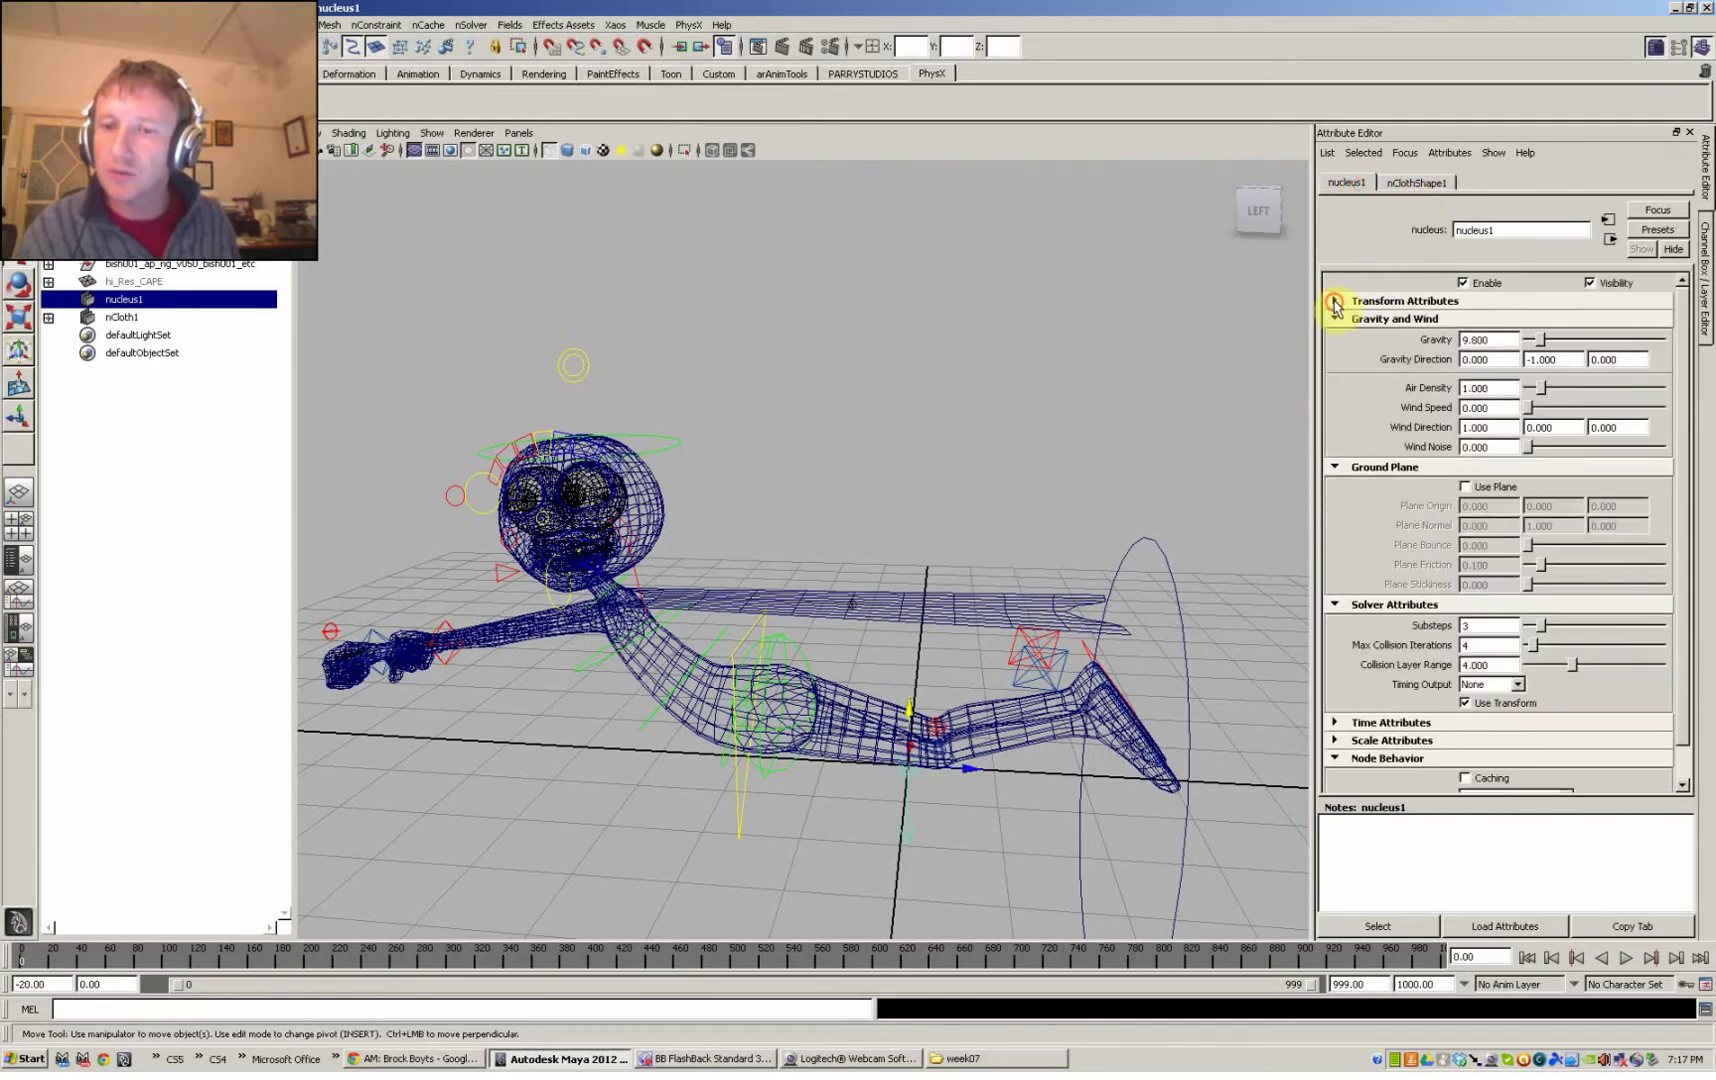
pyautogui.click(1335, 319)
pyautogui.click(1336, 338)
pyautogui.click(1336, 355)
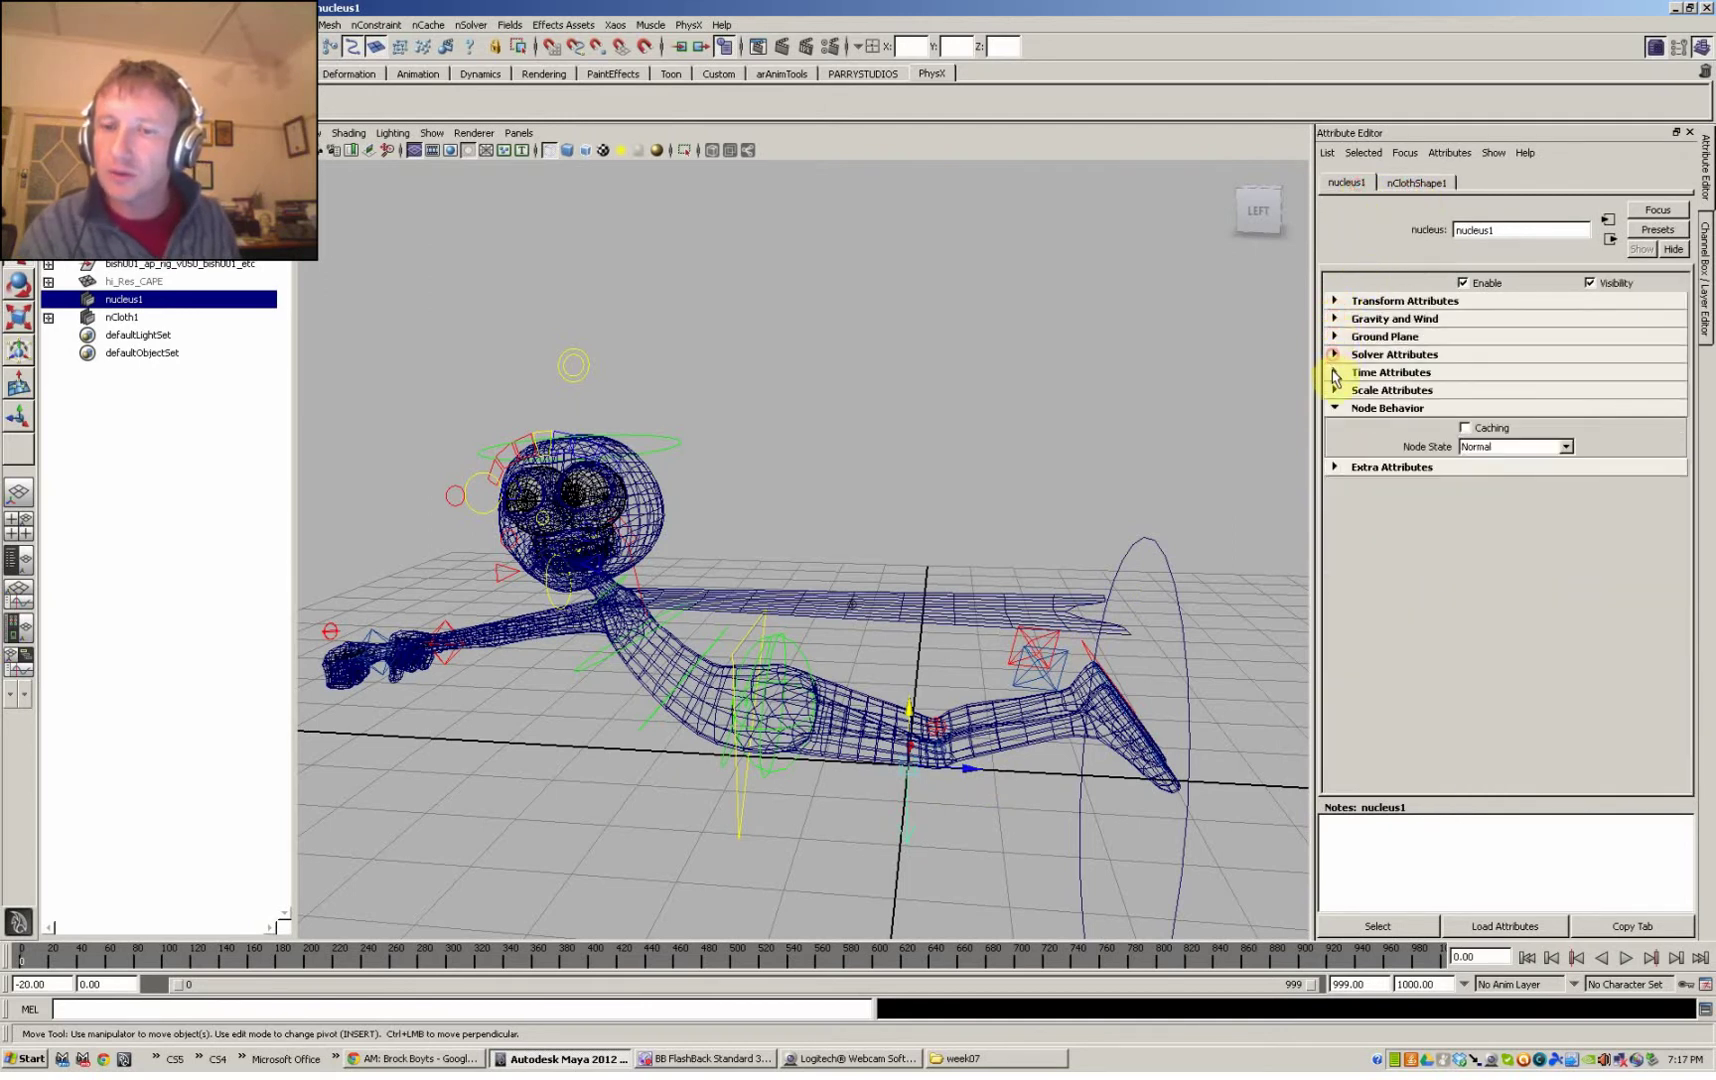
pyautogui.click(1335, 408)
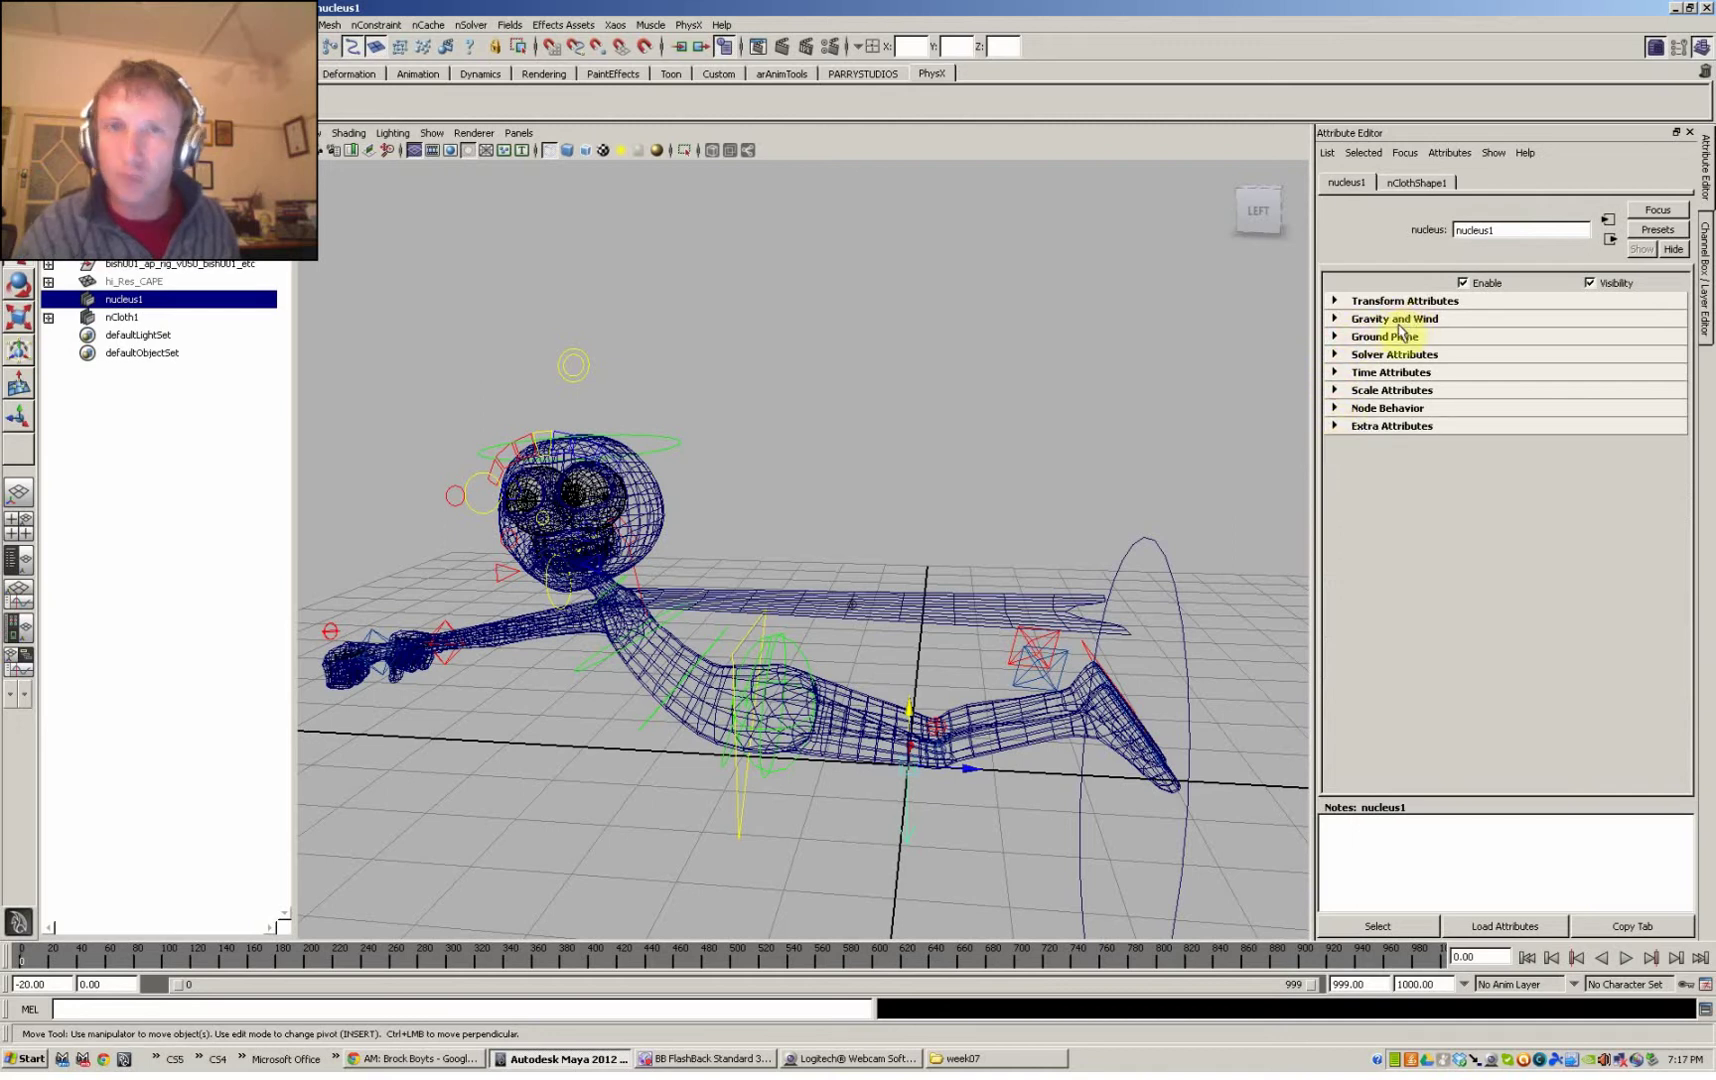
pyautogui.click(1336, 320)
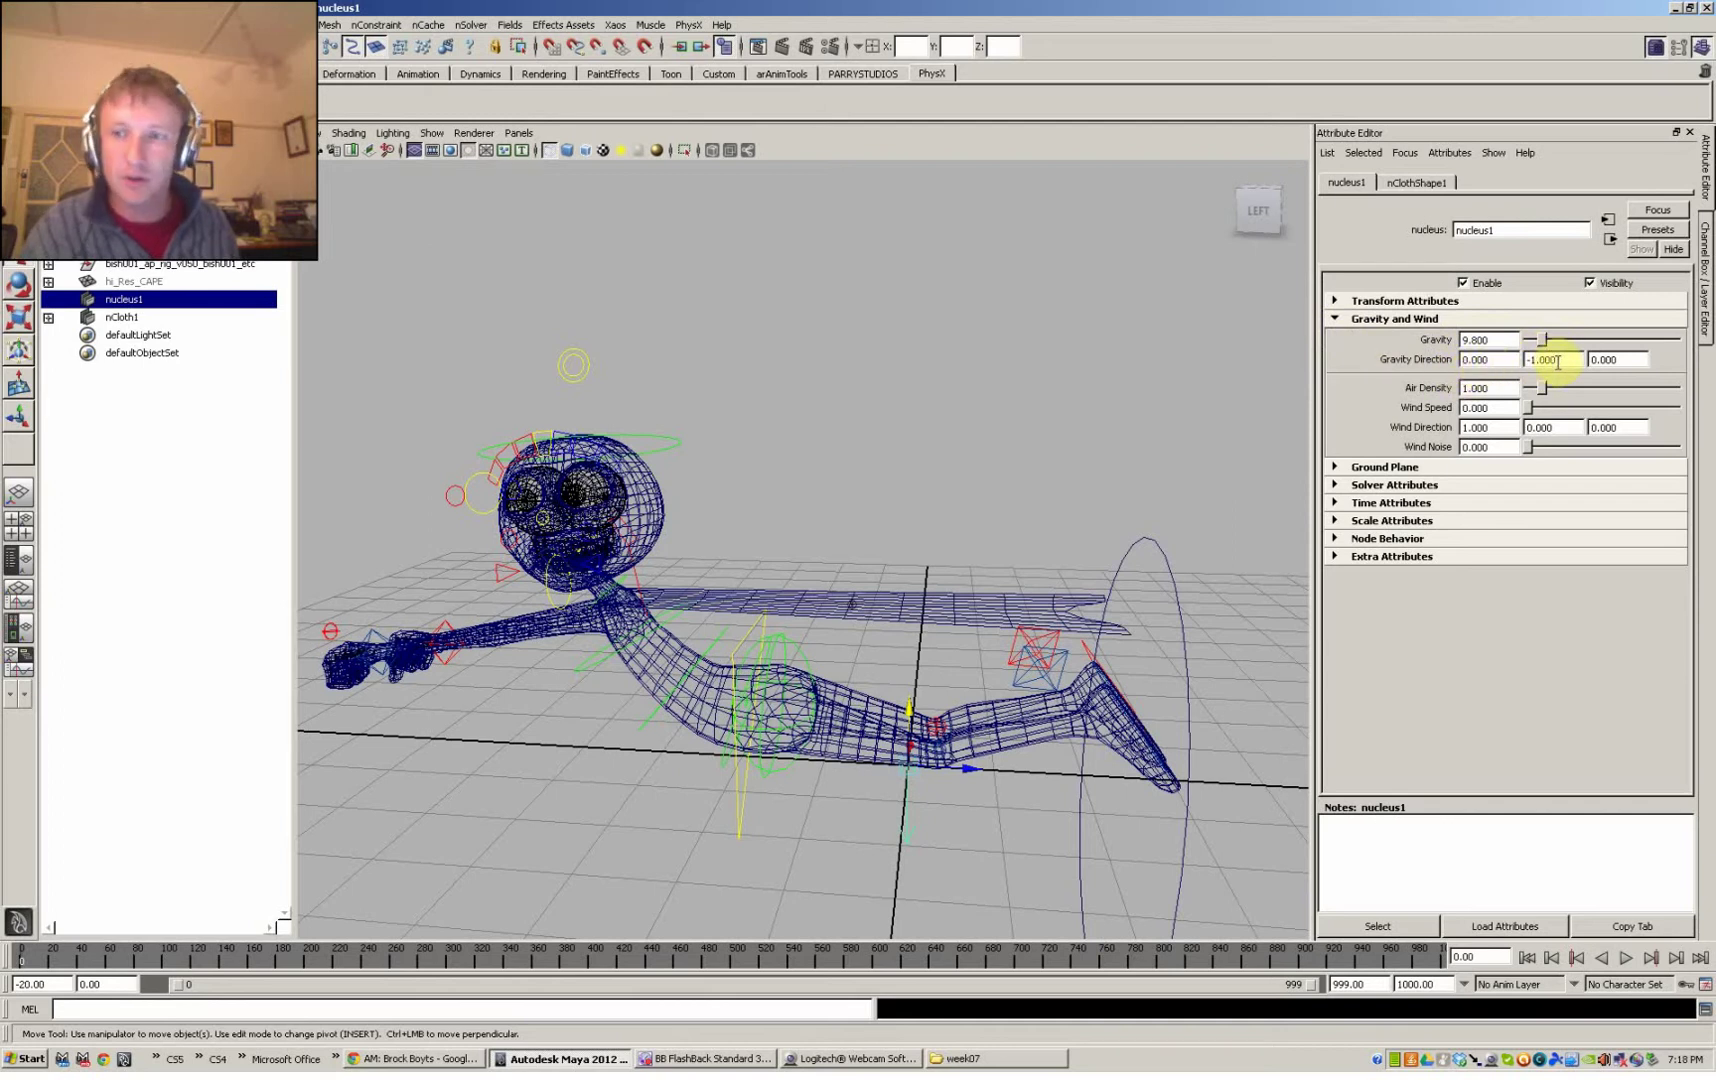
# - Set gravity and wind direction to 0,0,1, Wind Speed 10, Wind Noise 1, then play
pyautogui.moveTo(1561, 361); pyautogui.dragTo(1494, 362)
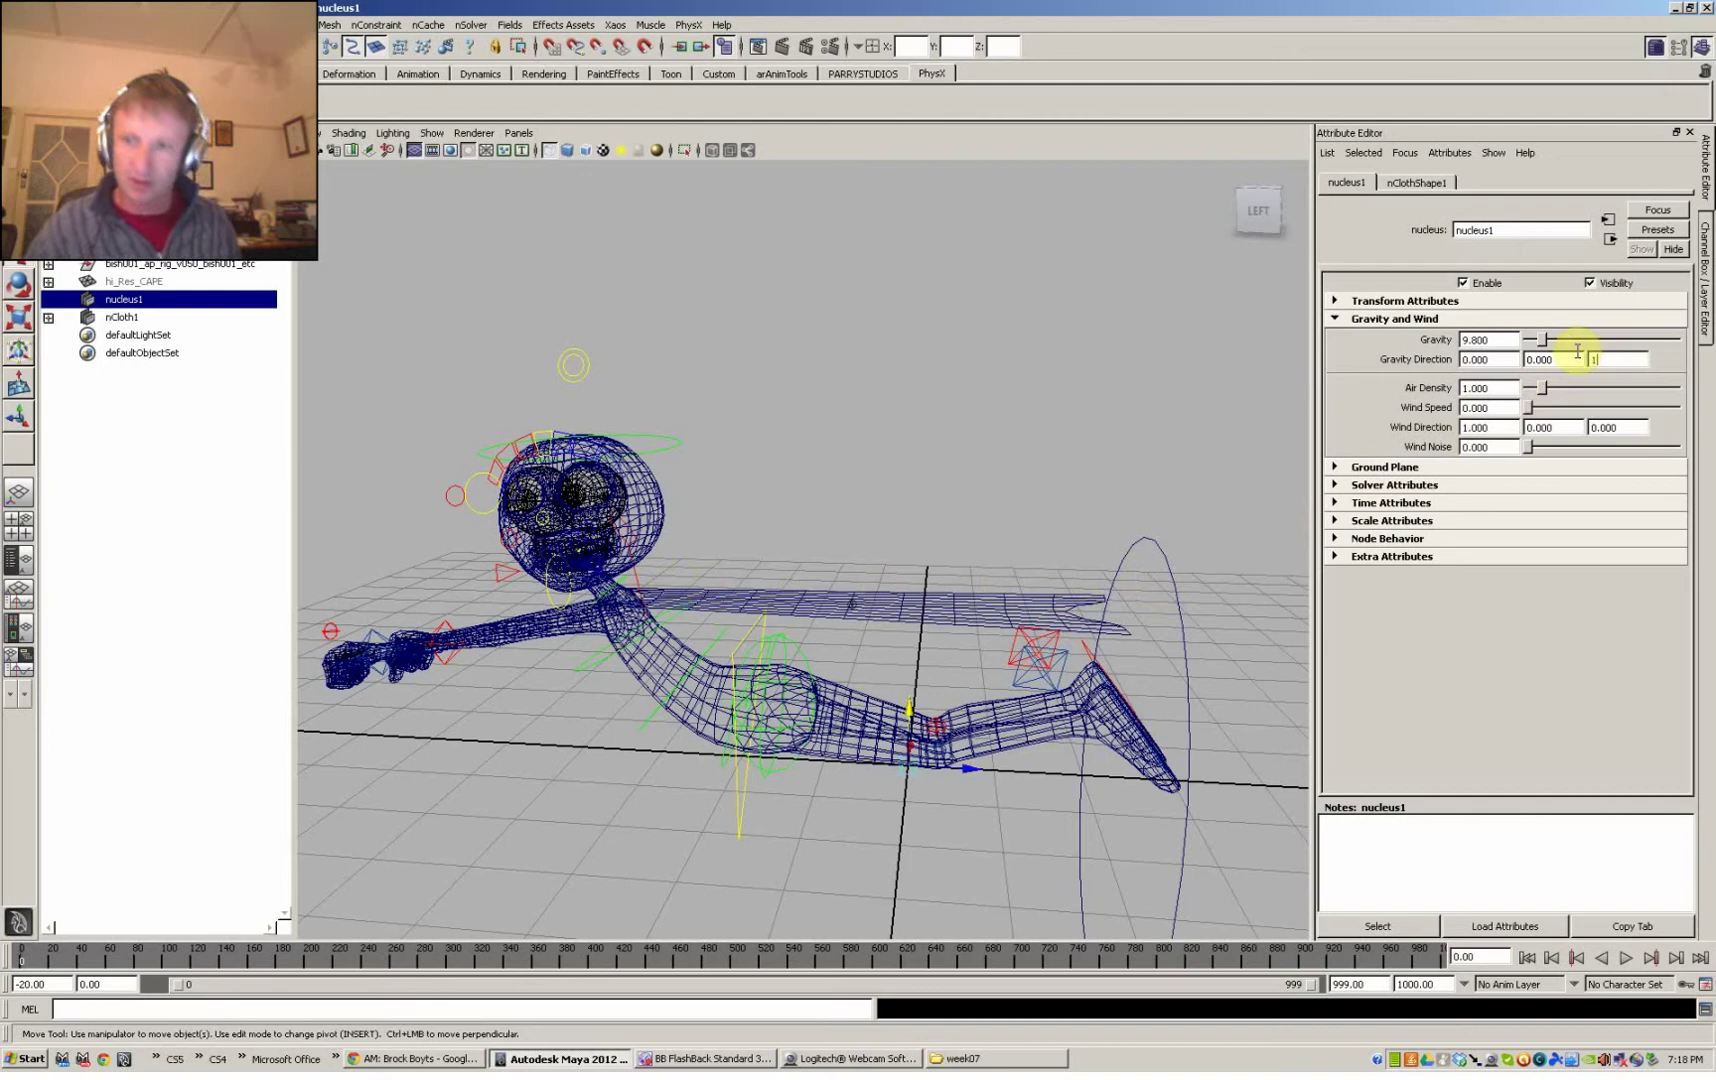
pyautogui.click(1497, 428)
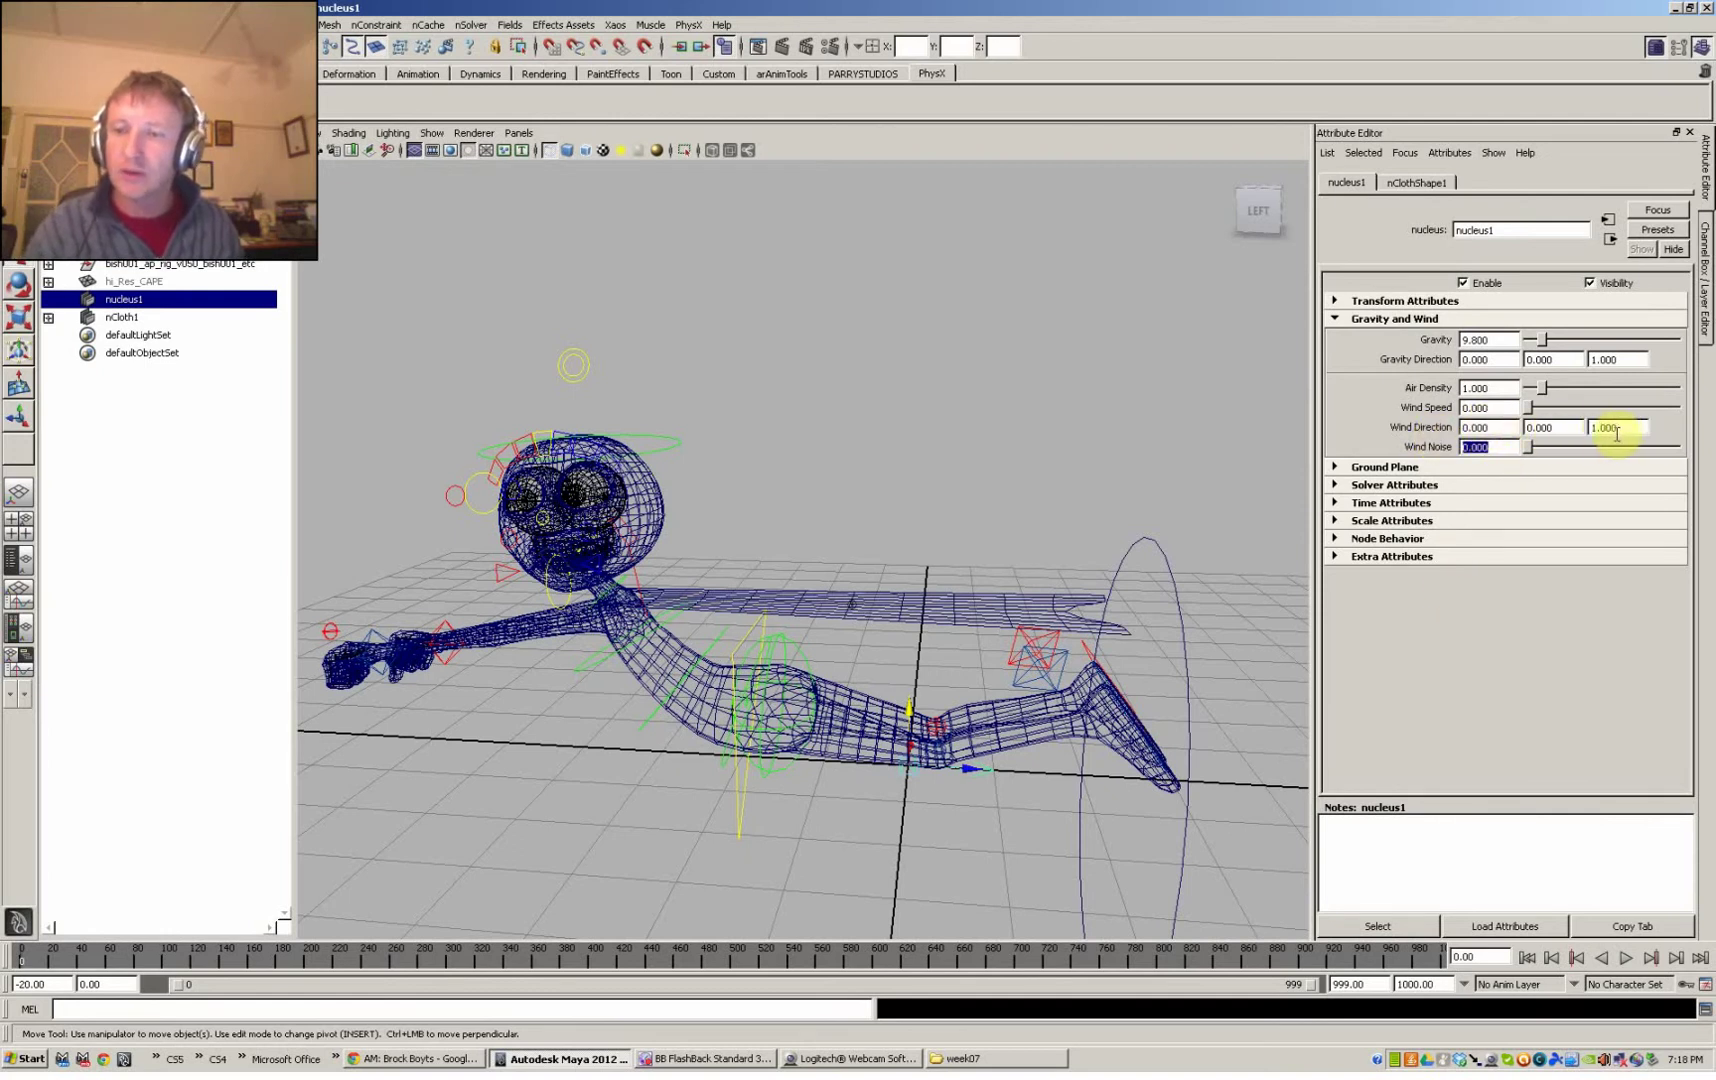
pyautogui.click(1486, 407)
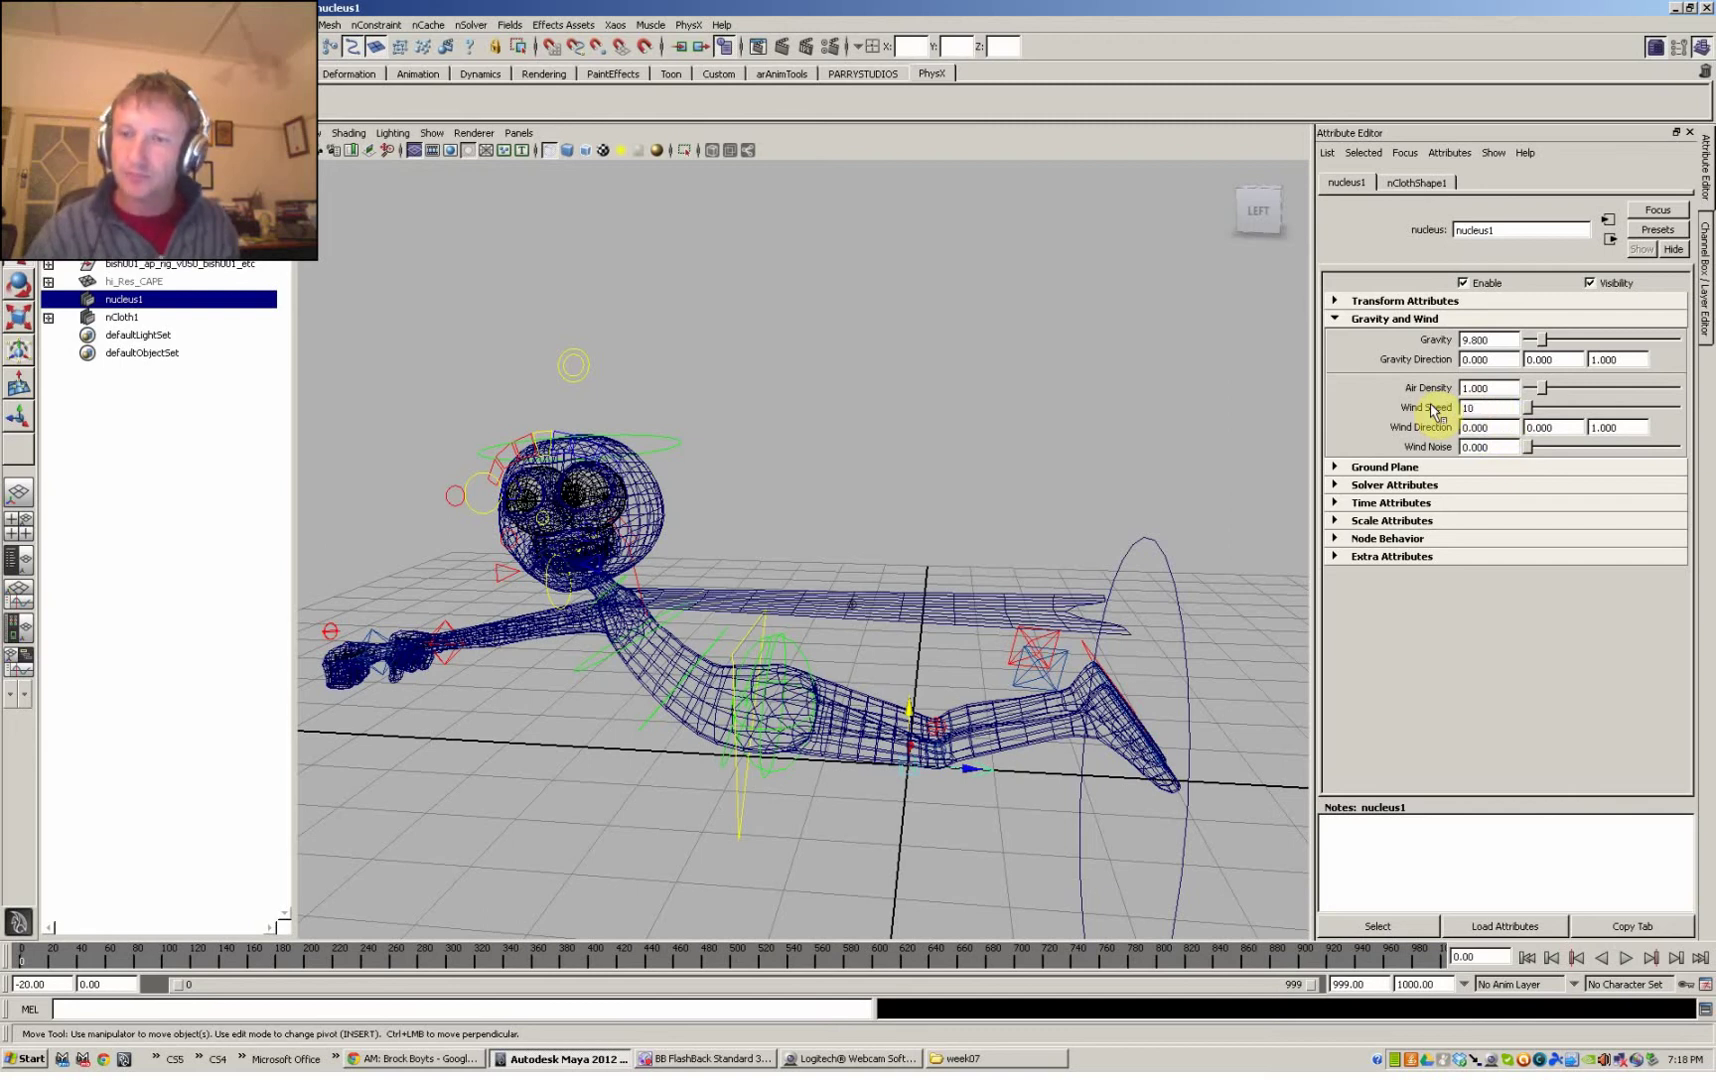
pyautogui.write('10')
pyautogui.press('Return')
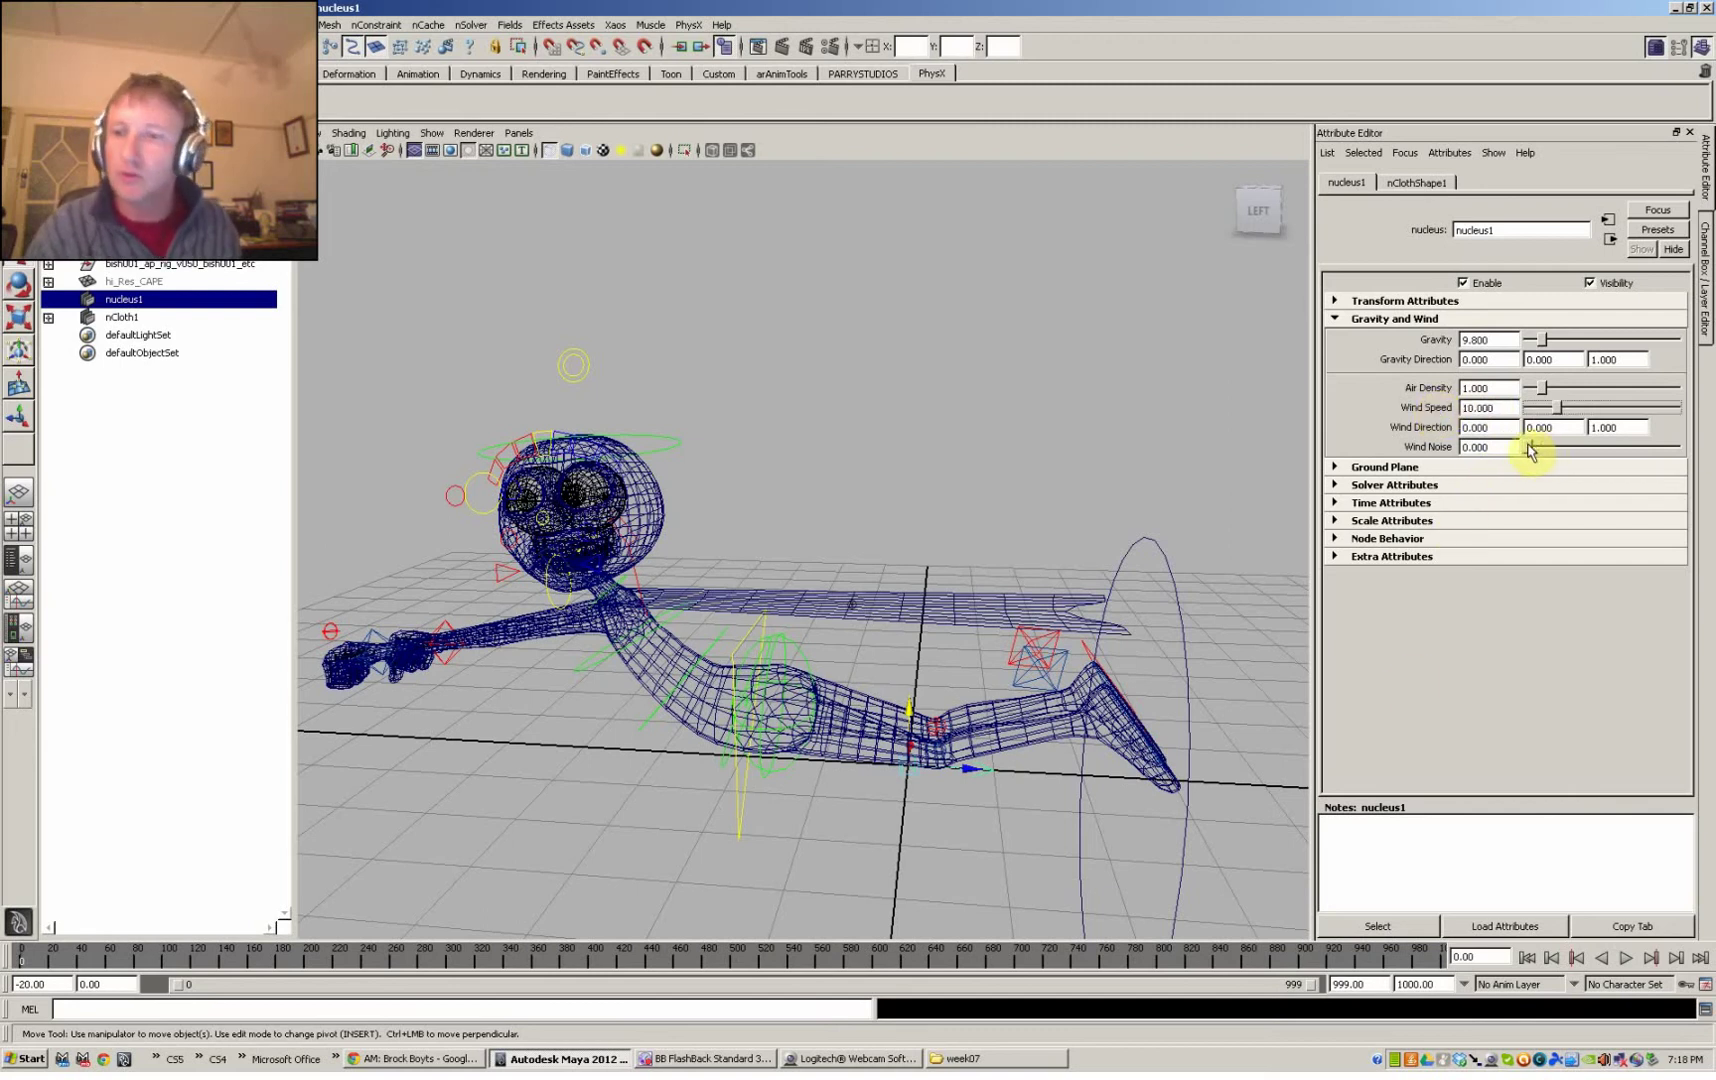
pyautogui.moveTo(1529, 448); pyautogui.dragTo(1677, 452)
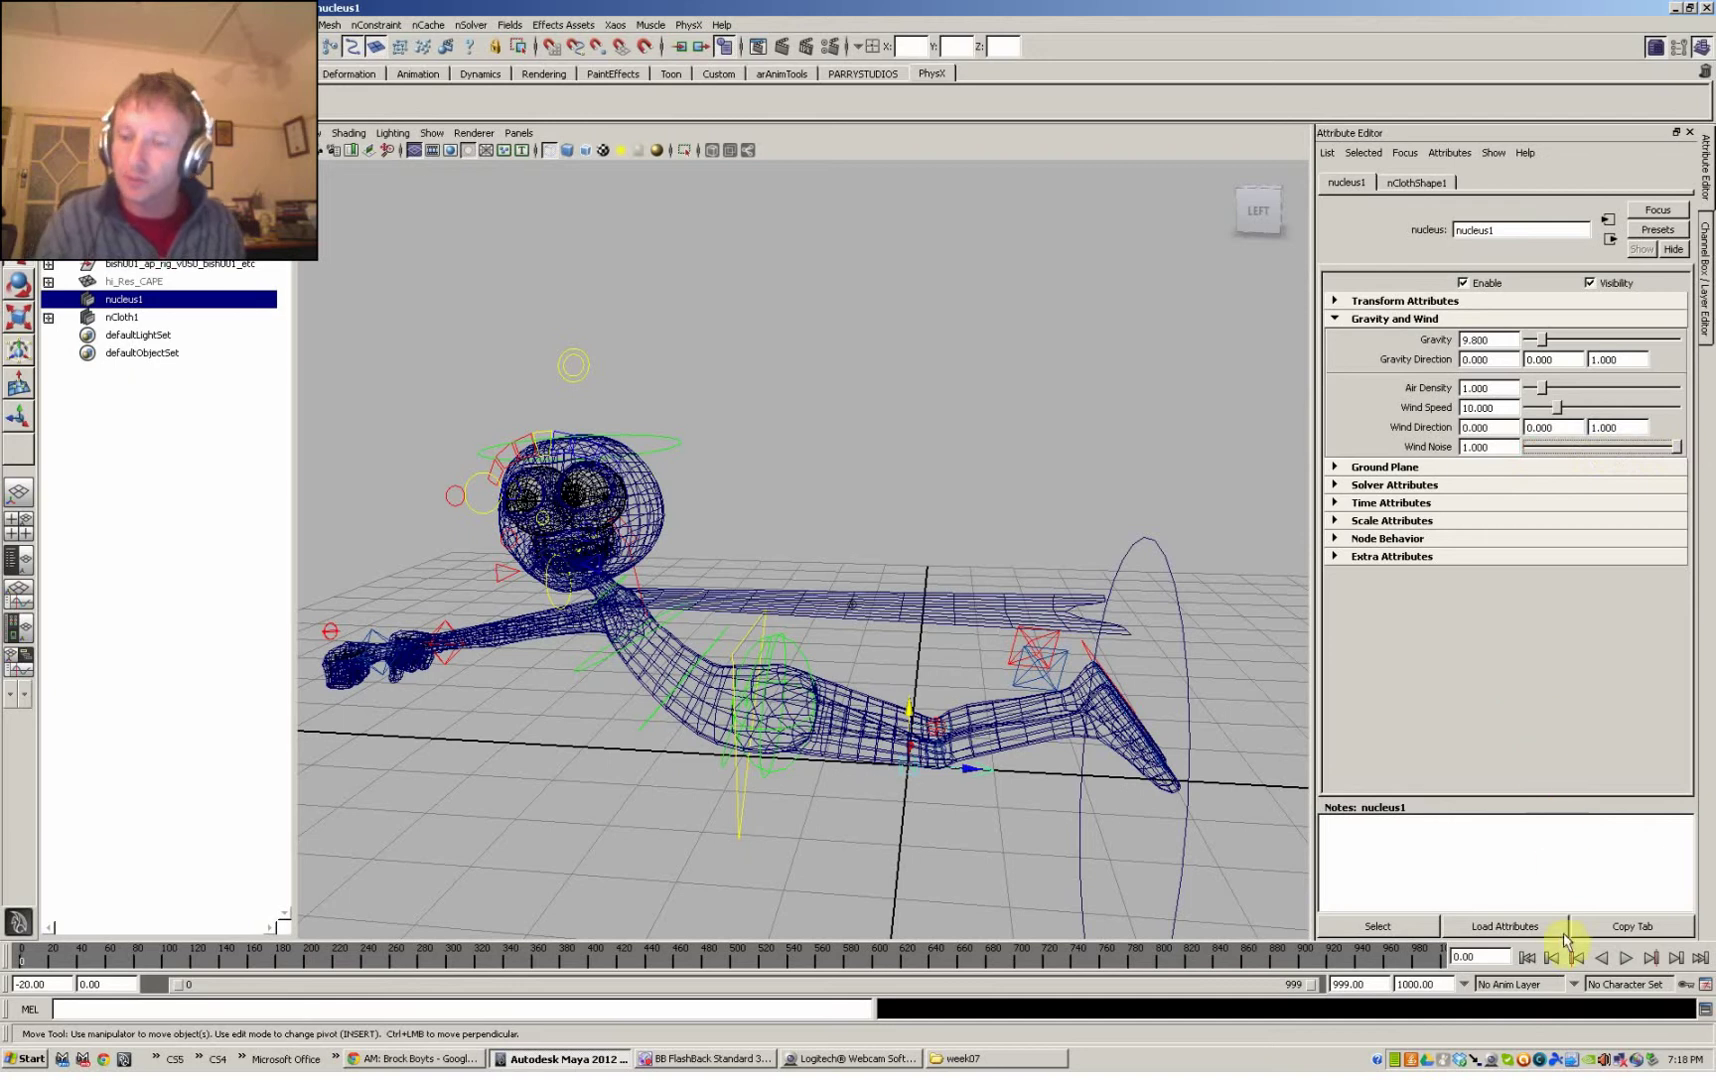
pyautogui.click(1625, 959)
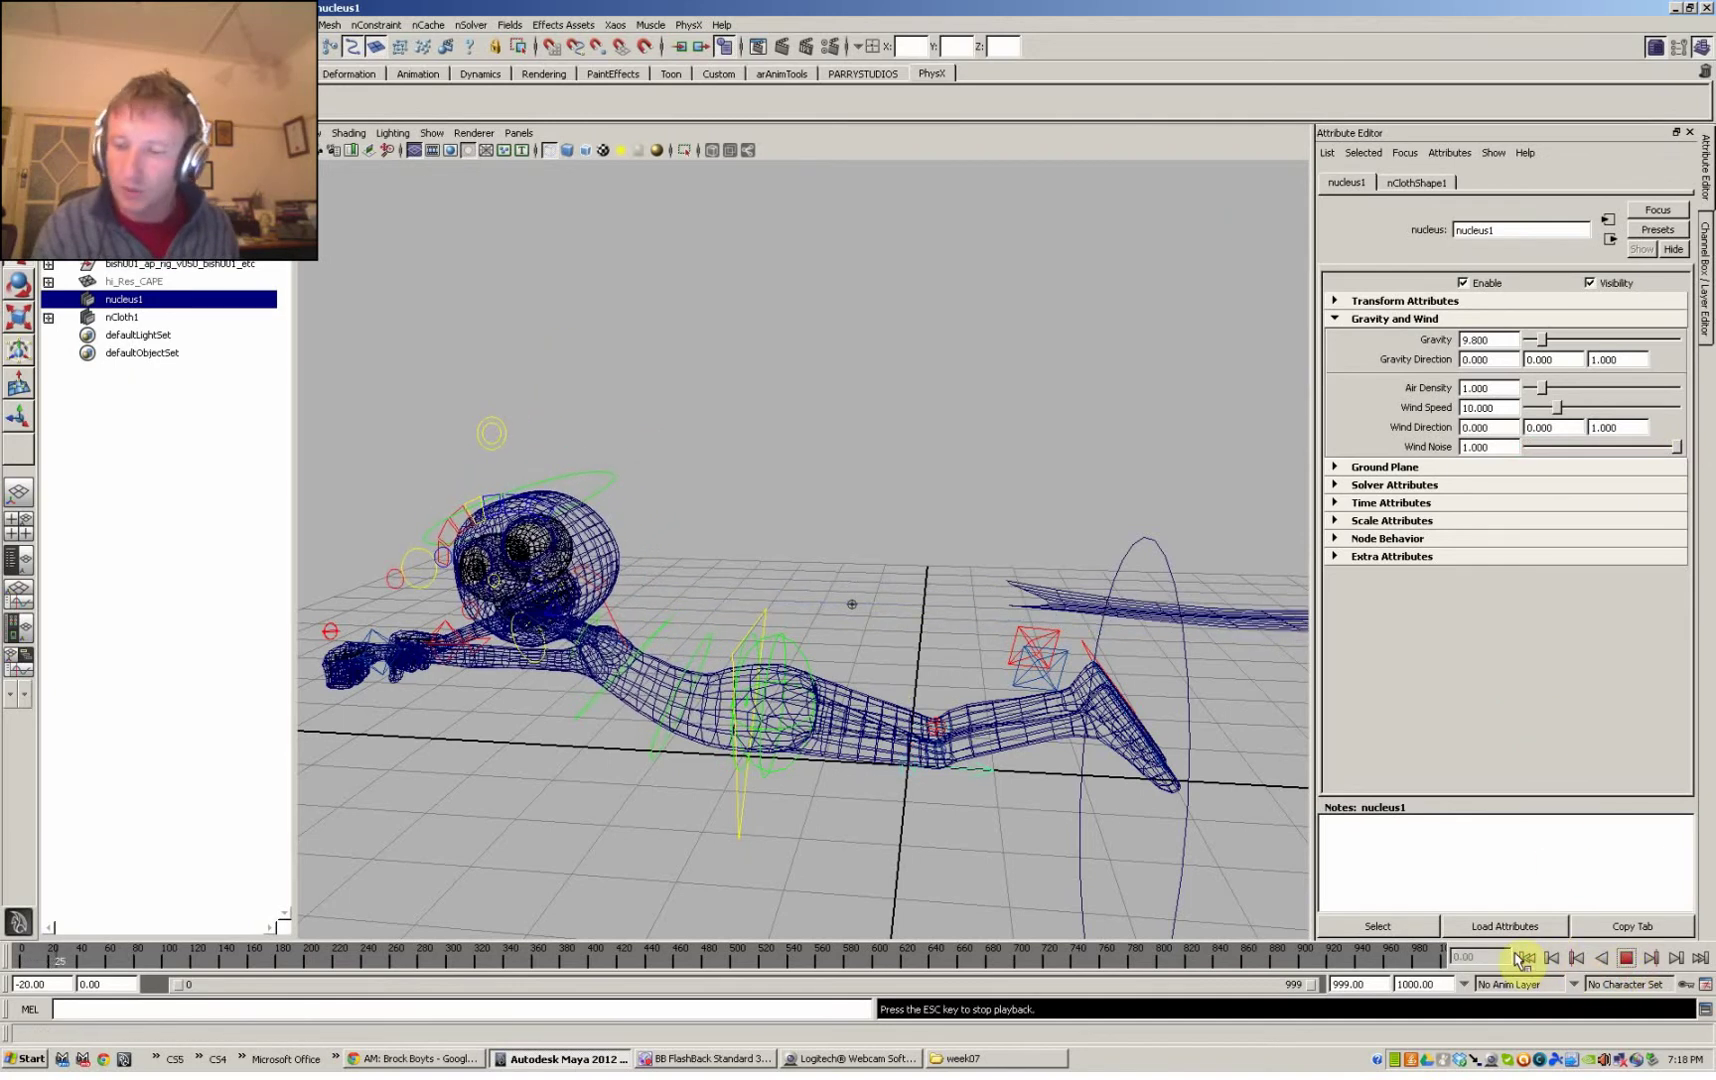
# - Stop and rewind playback, then save Time Slider preferences with Play every frame
pyautogui.click(1625, 958)
pyautogui.click(1527, 958)
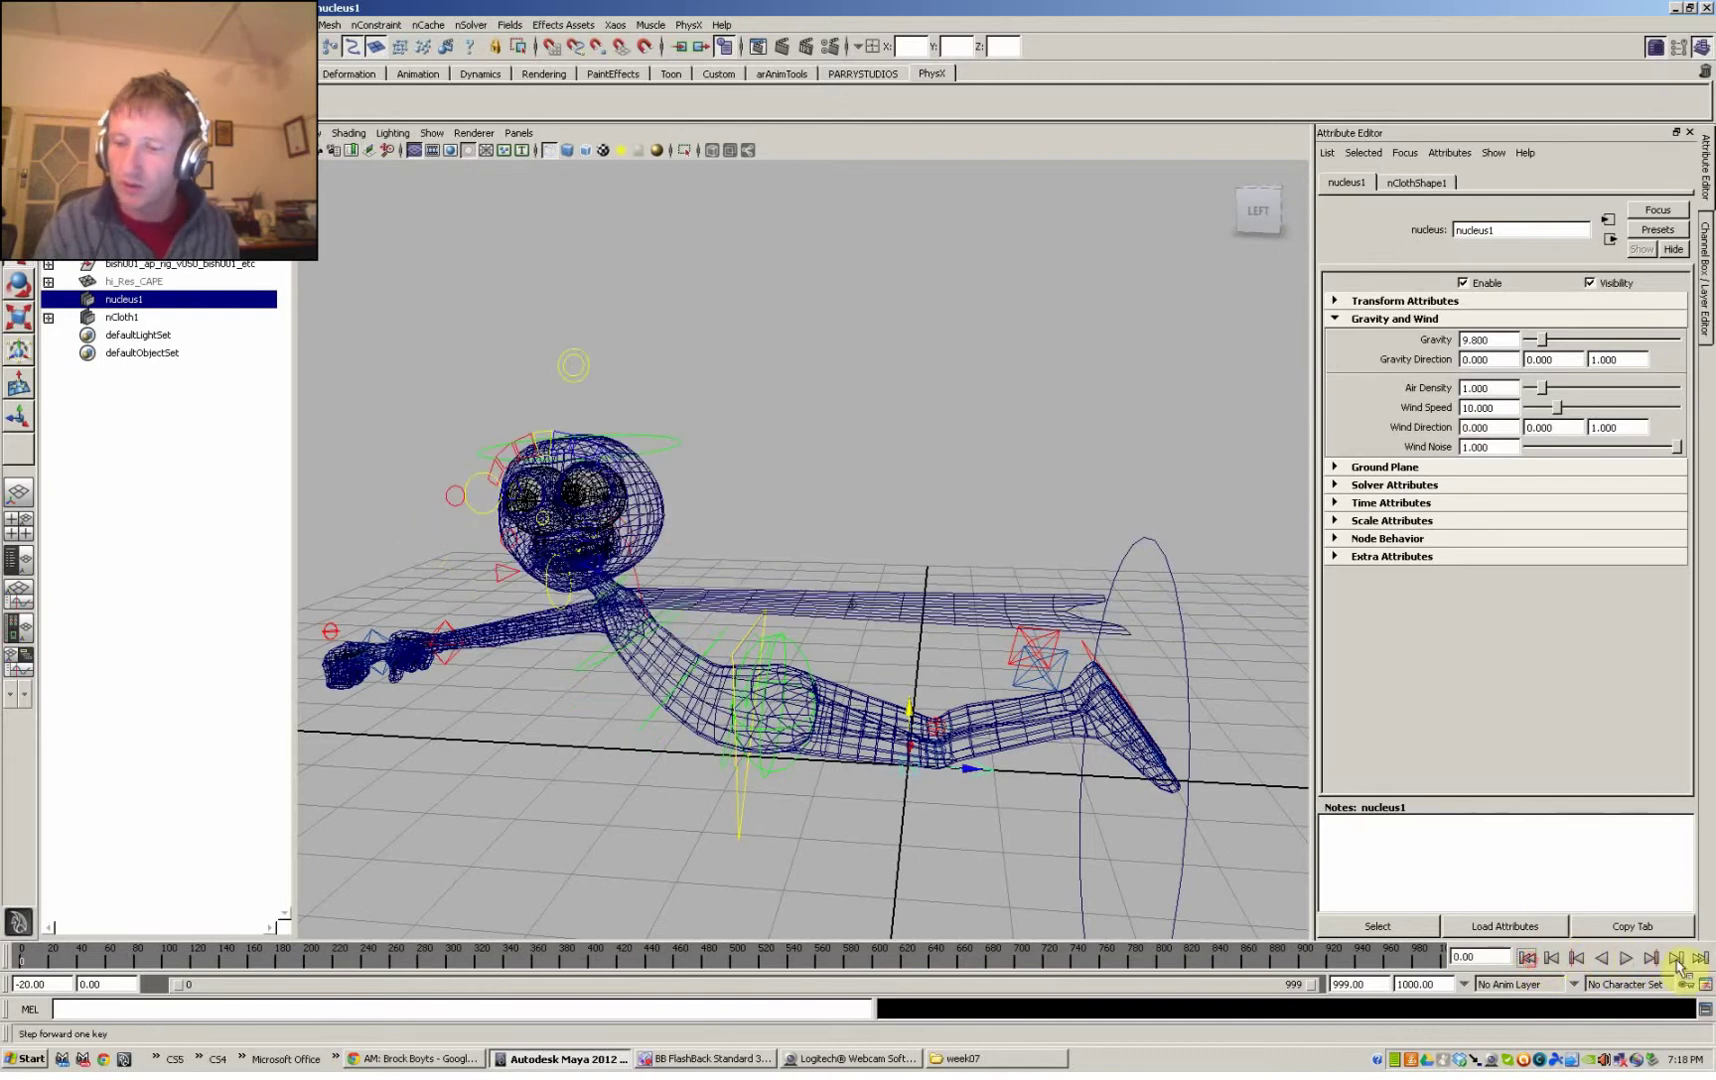
pyautogui.click(1706, 988)
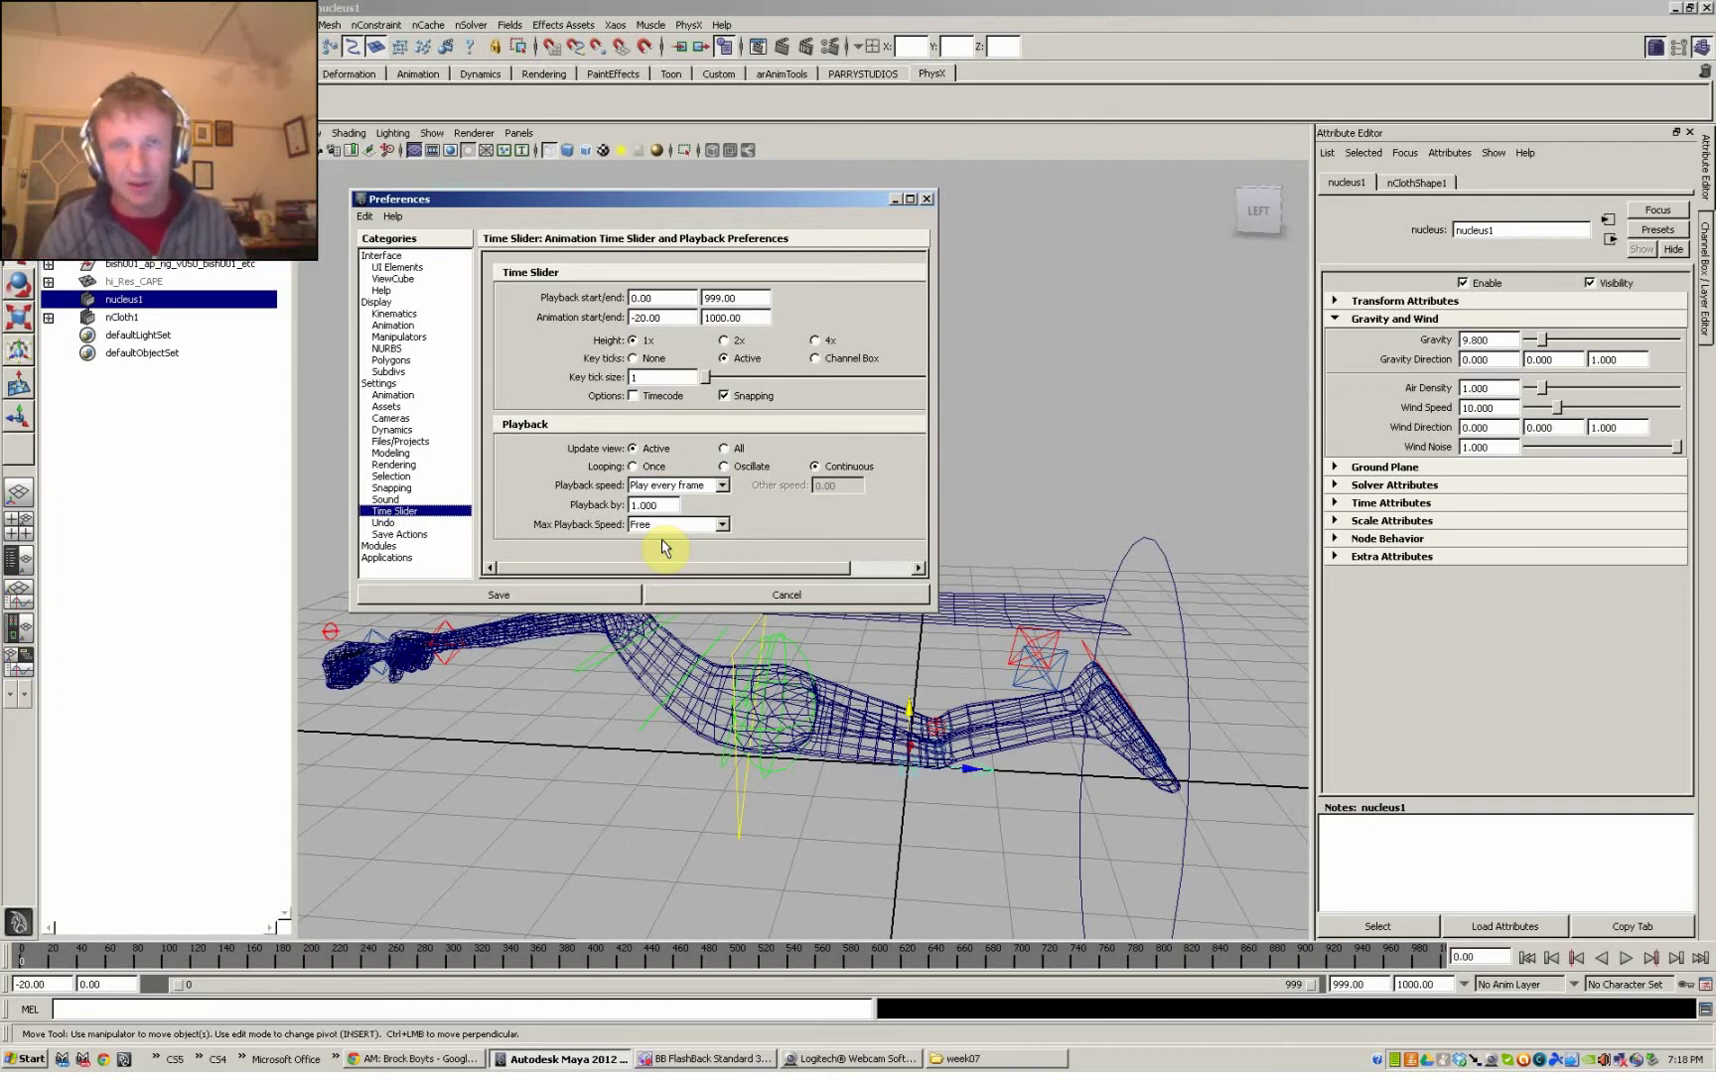
pyautogui.click(557, 596)
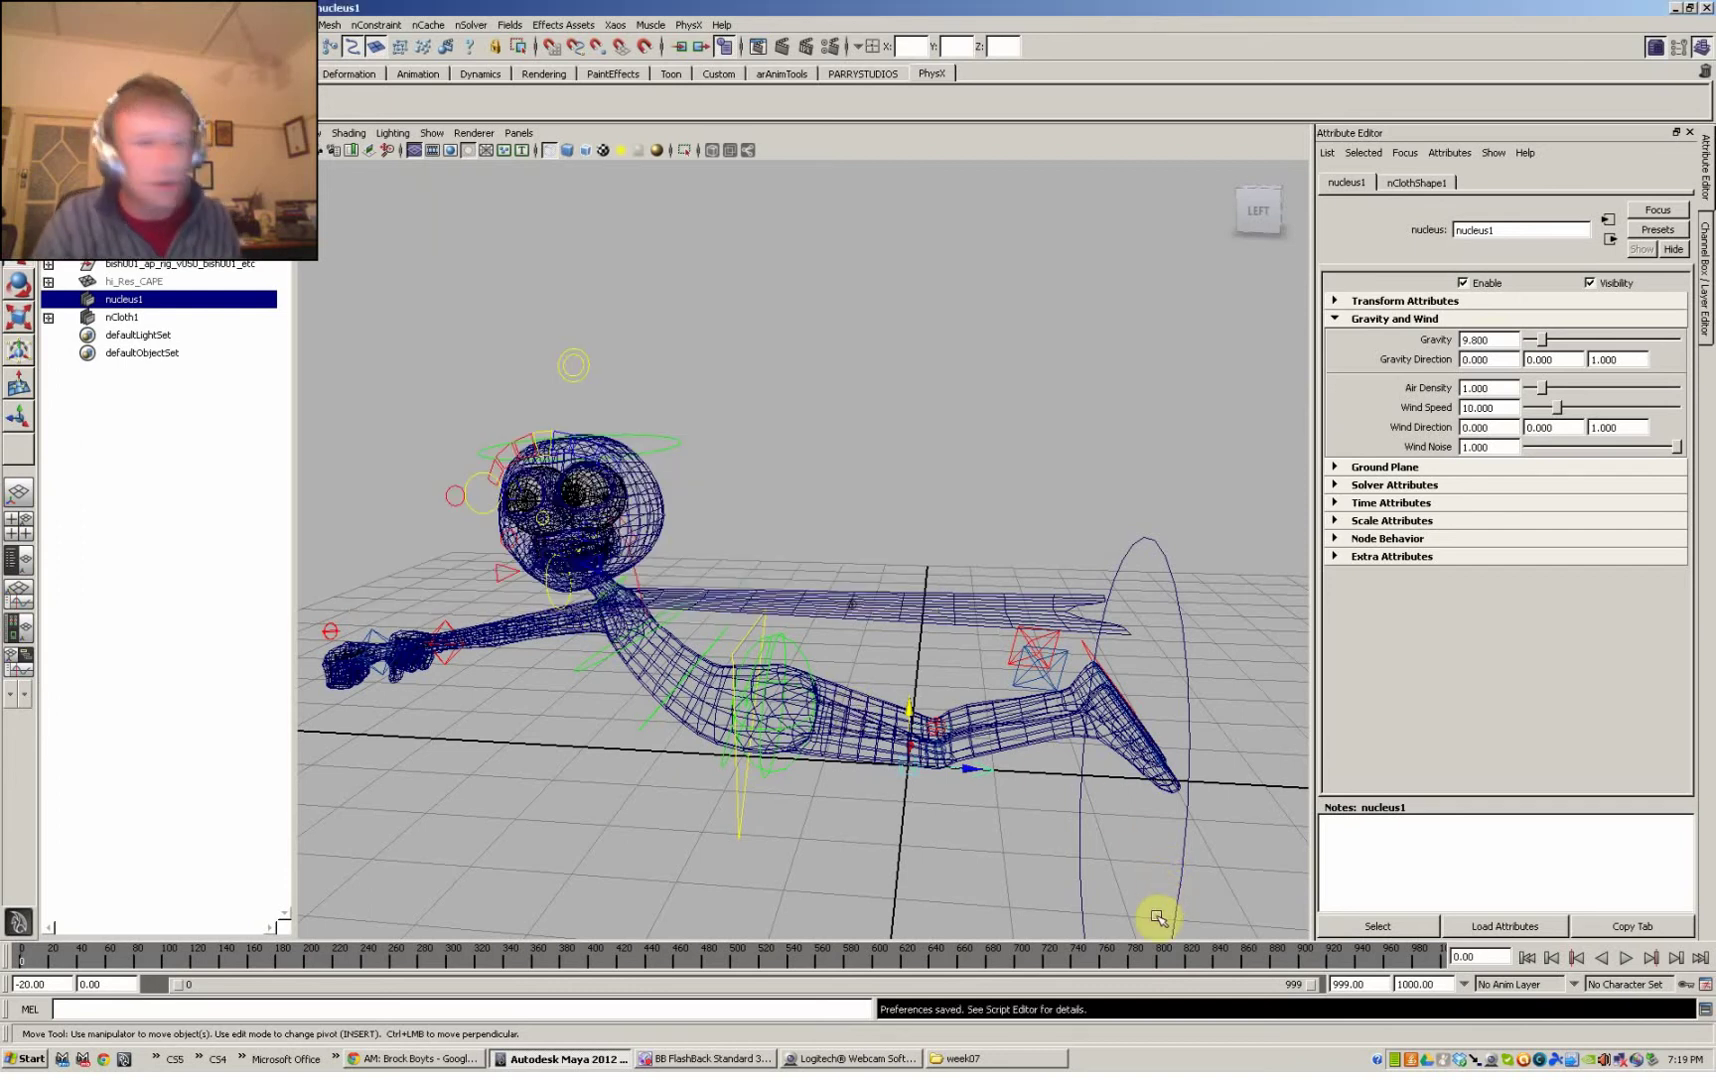
# - Switch to smooth shading, play the cape simulation to frame 20, and rewind
pyautogui.keyDown('alt'); pyautogui.moveTo(1164, 858); pyautogui.dragTo(1167, 868); pyautogui.keyUp('alt')
pyautogui.press('5')
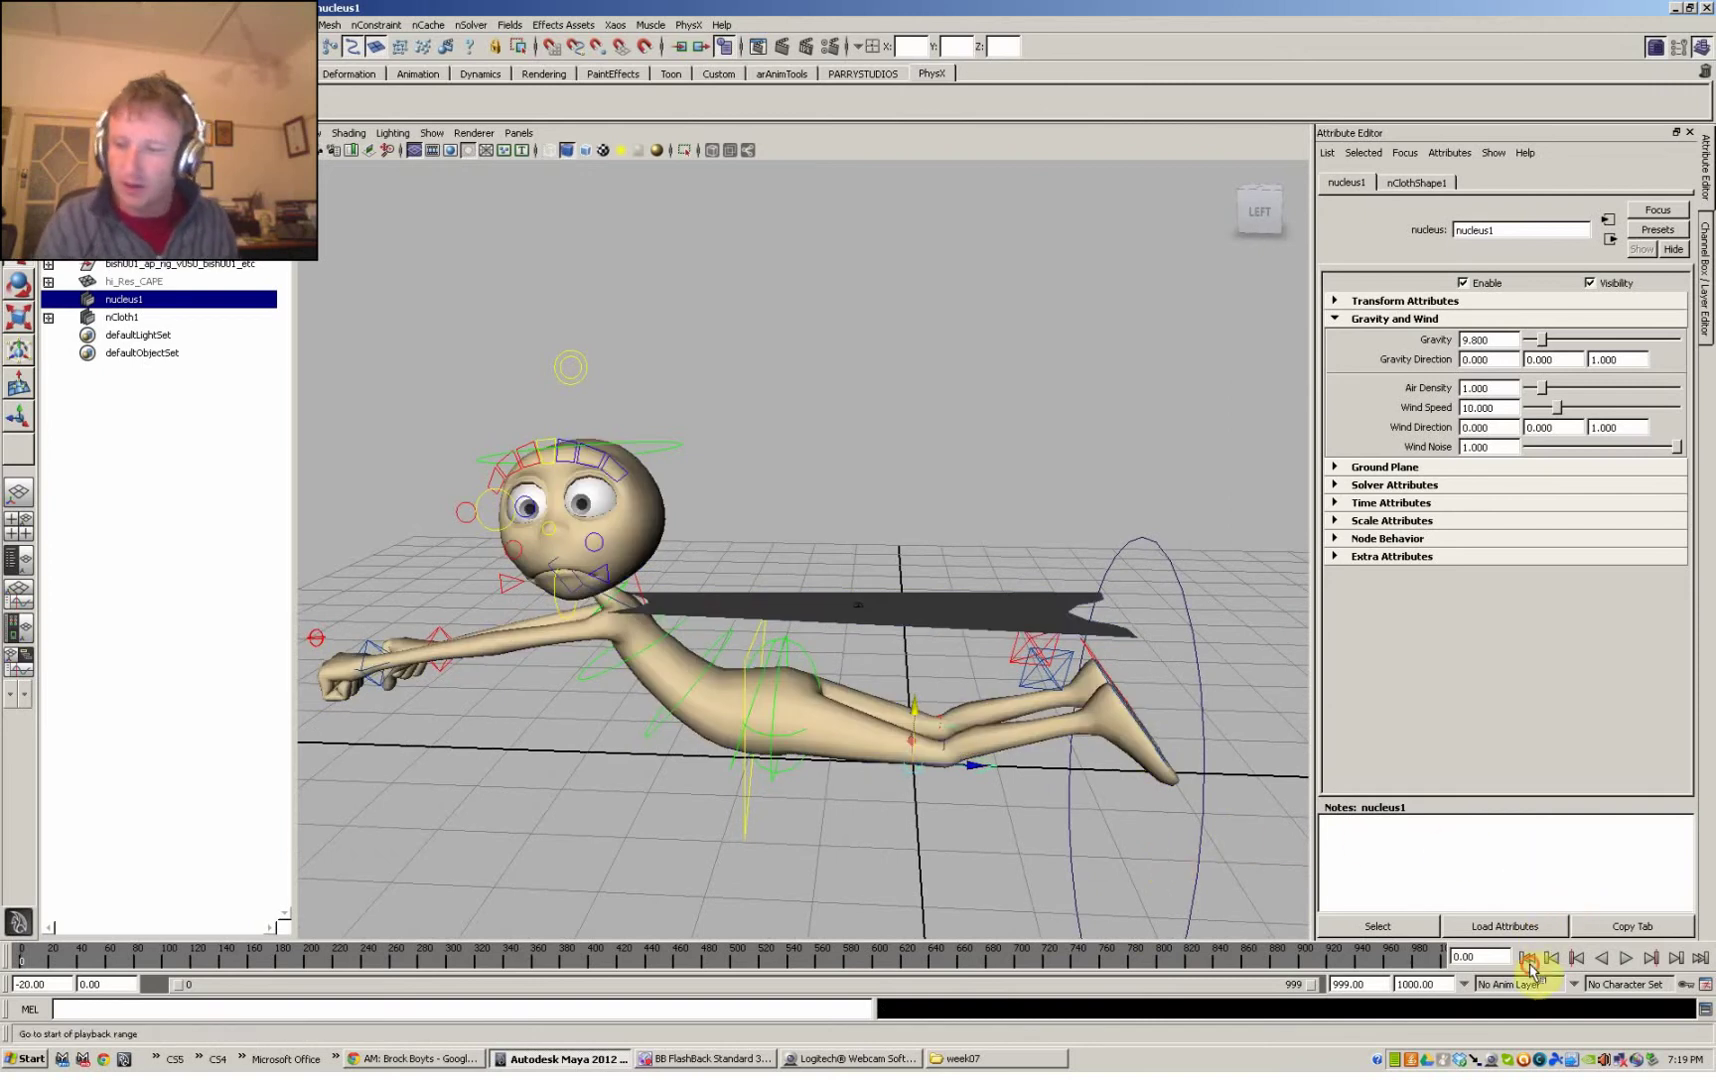
pyautogui.click(1626, 960)
pyautogui.click(1626, 960)
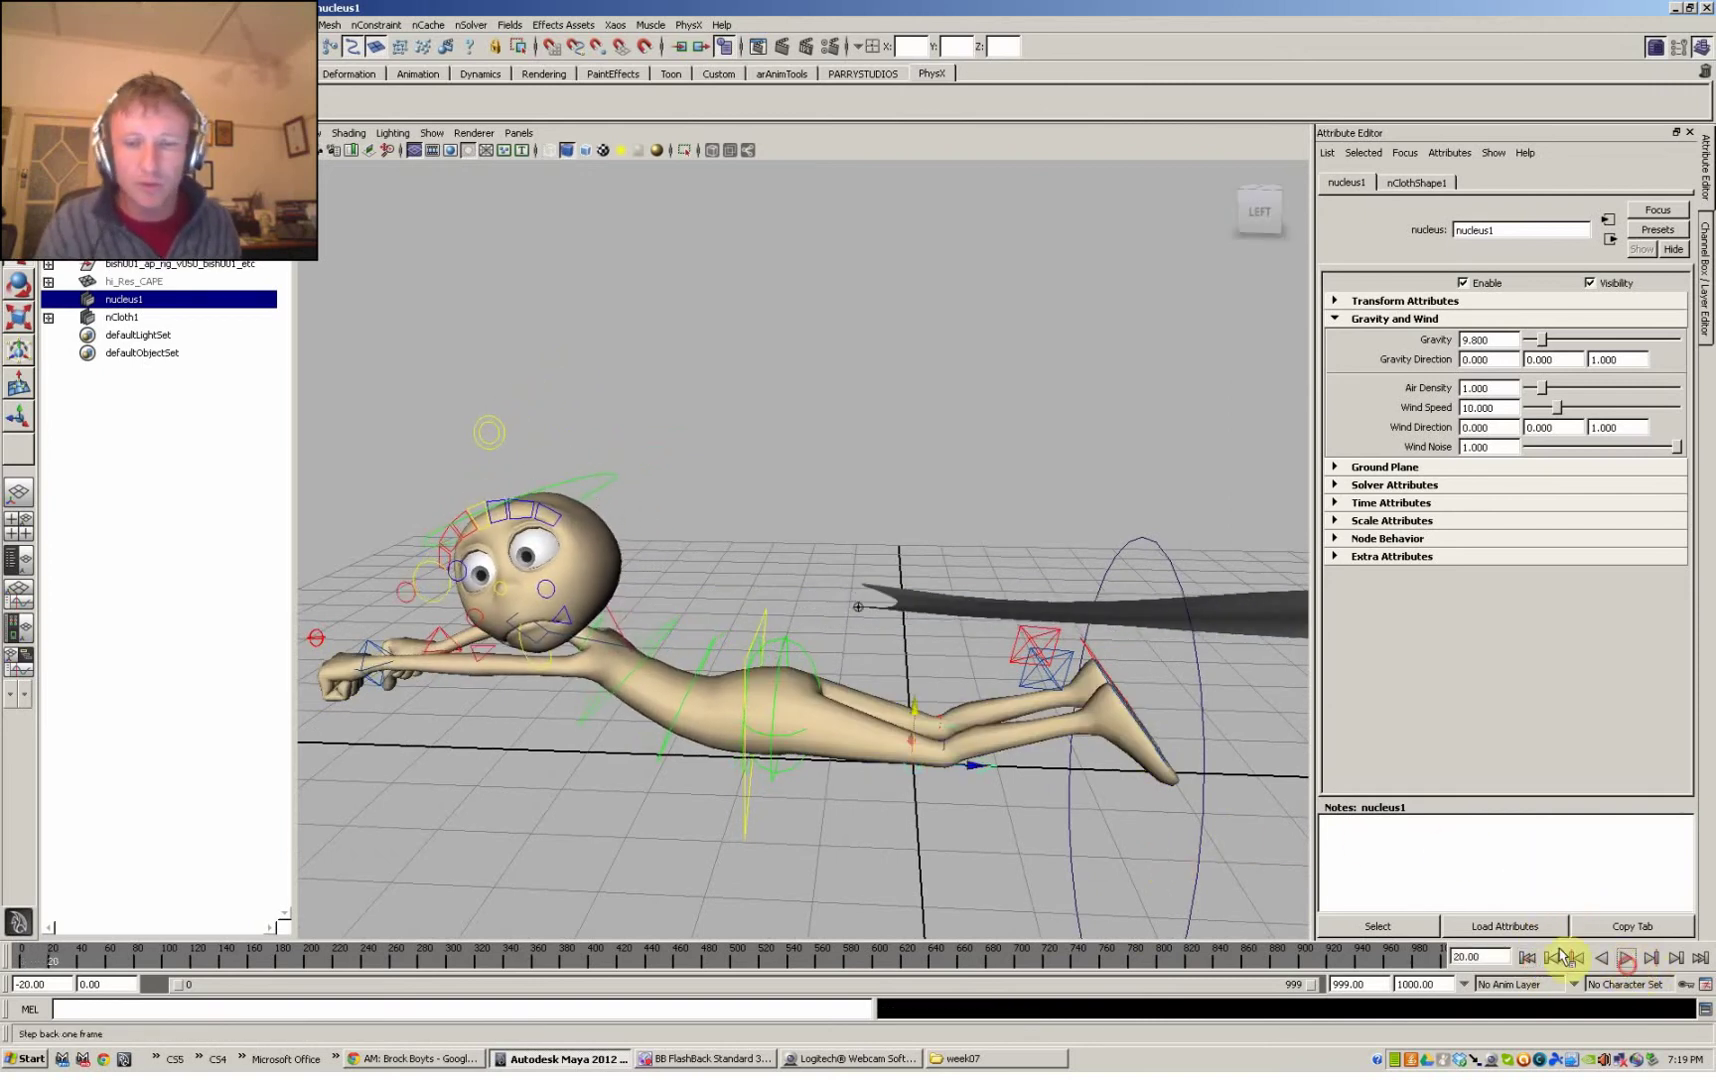
pyautogui.click(1522, 958)
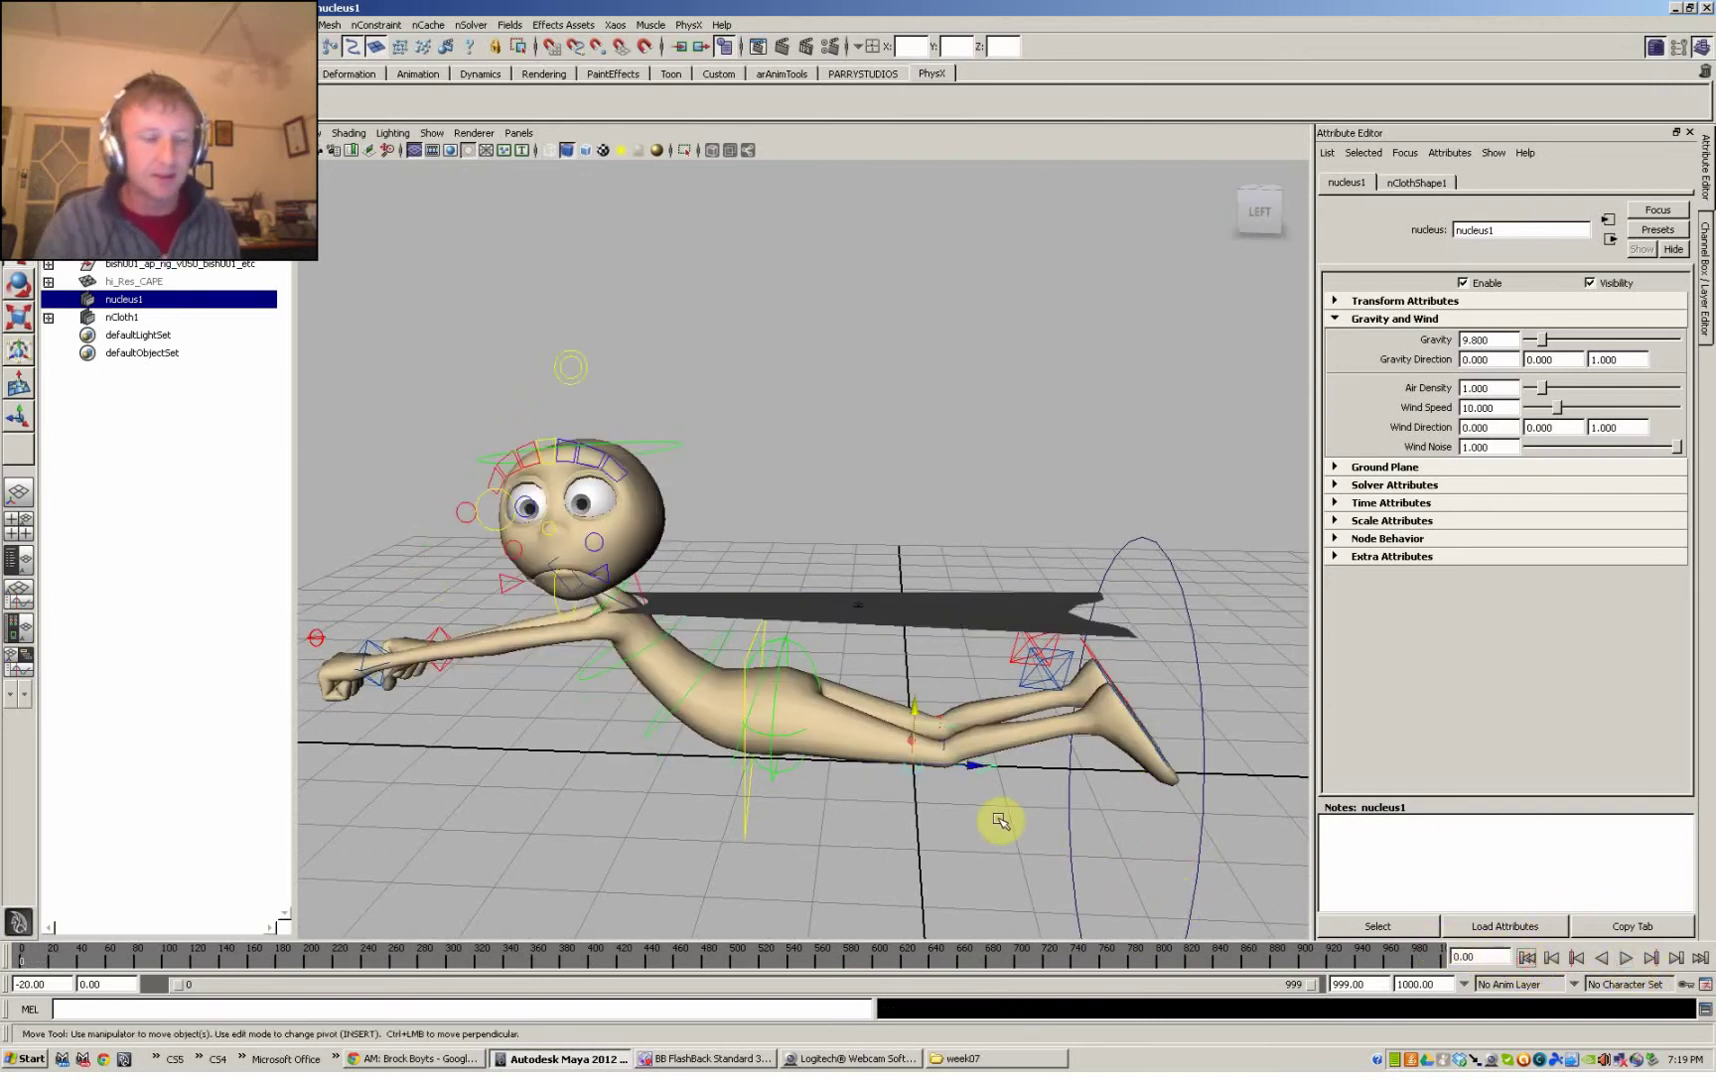
# - Zoom in and orbit around the head, selecting the body mesh, to inspect the neck area
pyautogui.keyDown('alt'); pyautogui.moveTo(906, 773); pyautogui.dragTo(1045, 773); pyautogui.keyUp('alt')
pyautogui.scroll(4, 1045, 773)
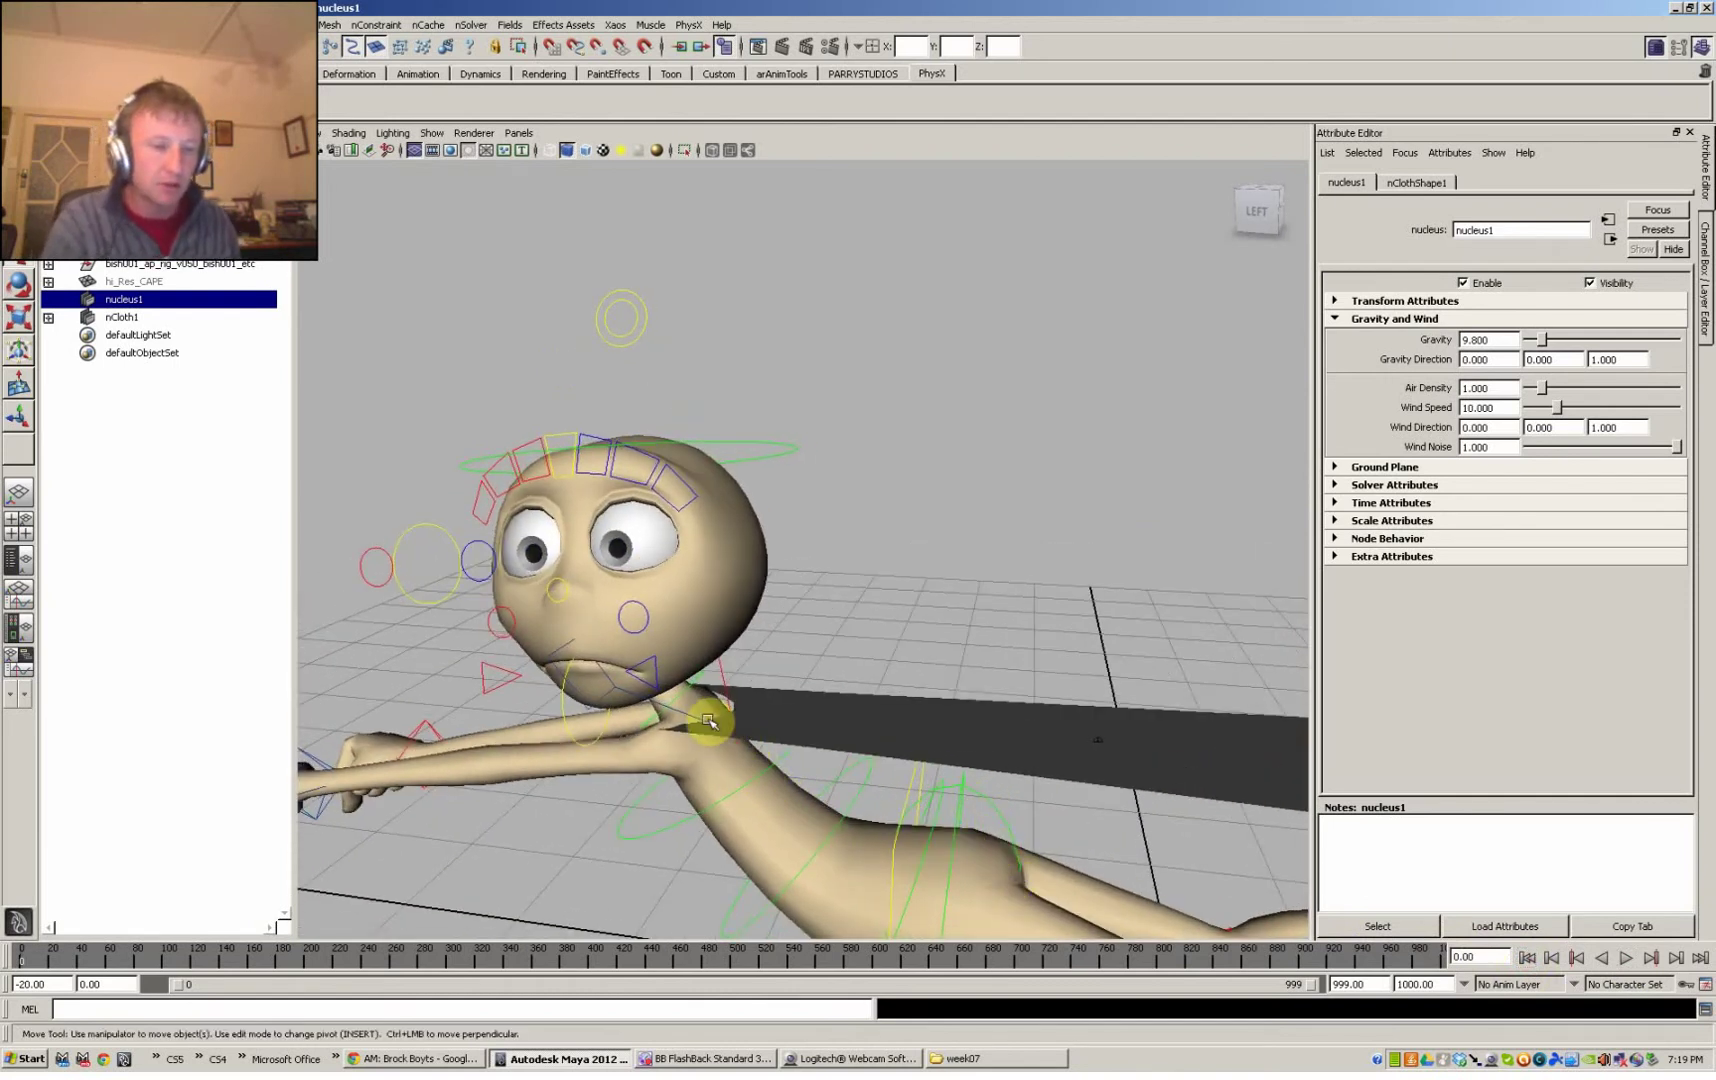
pyautogui.keyDown('alt'); pyautogui.moveTo(762, 701); pyautogui.dragTo(866, 678); pyautogui.keyUp('alt')
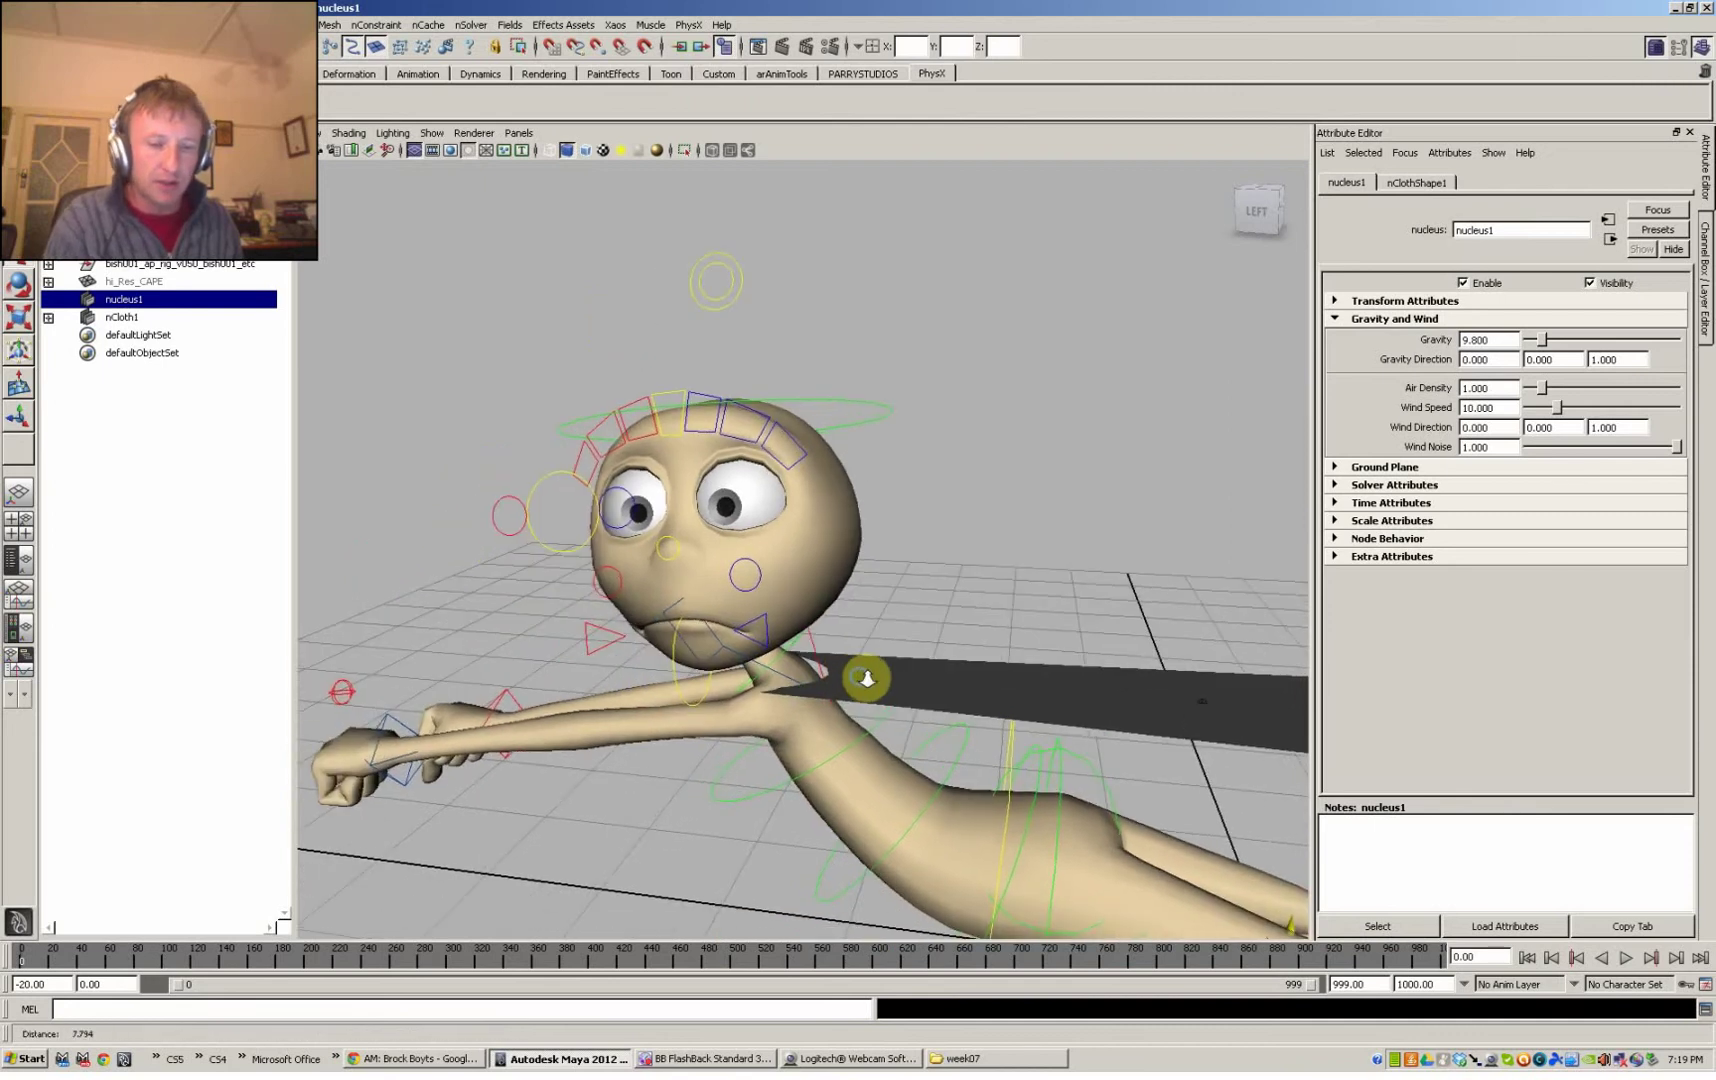
pyautogui.scroll(3, 850, 728)
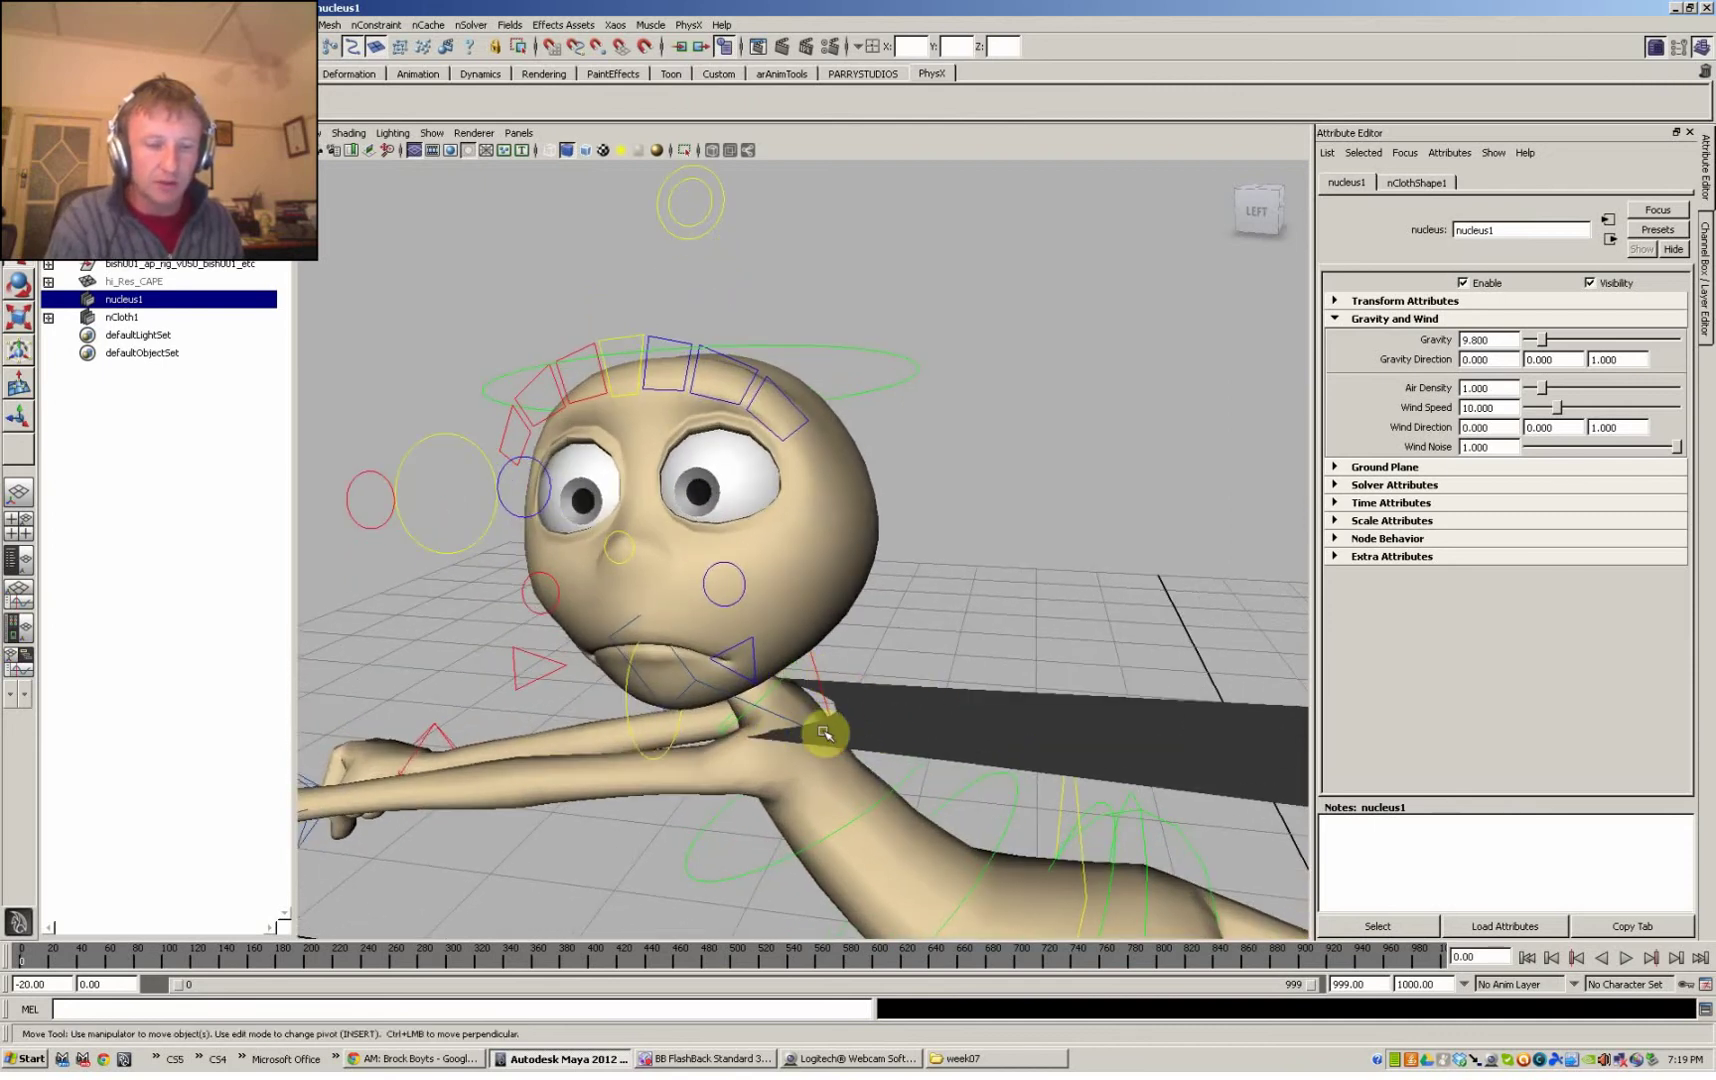
pyautogui.moveTo(830, 738)
pyautogui.keyDown('alt'); pyautogui.mouseDown()
pyautogui.moveTo(758, 739)
pyautogui.moveTo(844, 727)
pyautogui.moveTo(950, 747)
pyautogui.moveTo(977, 728)
pyautogui.moveTo(919, 670)
pyautogui.moveTo(821, 702)
pyautogui.mouseUp(); pyautogui.keyUp('alt')
pyautogui.click(810, 727)
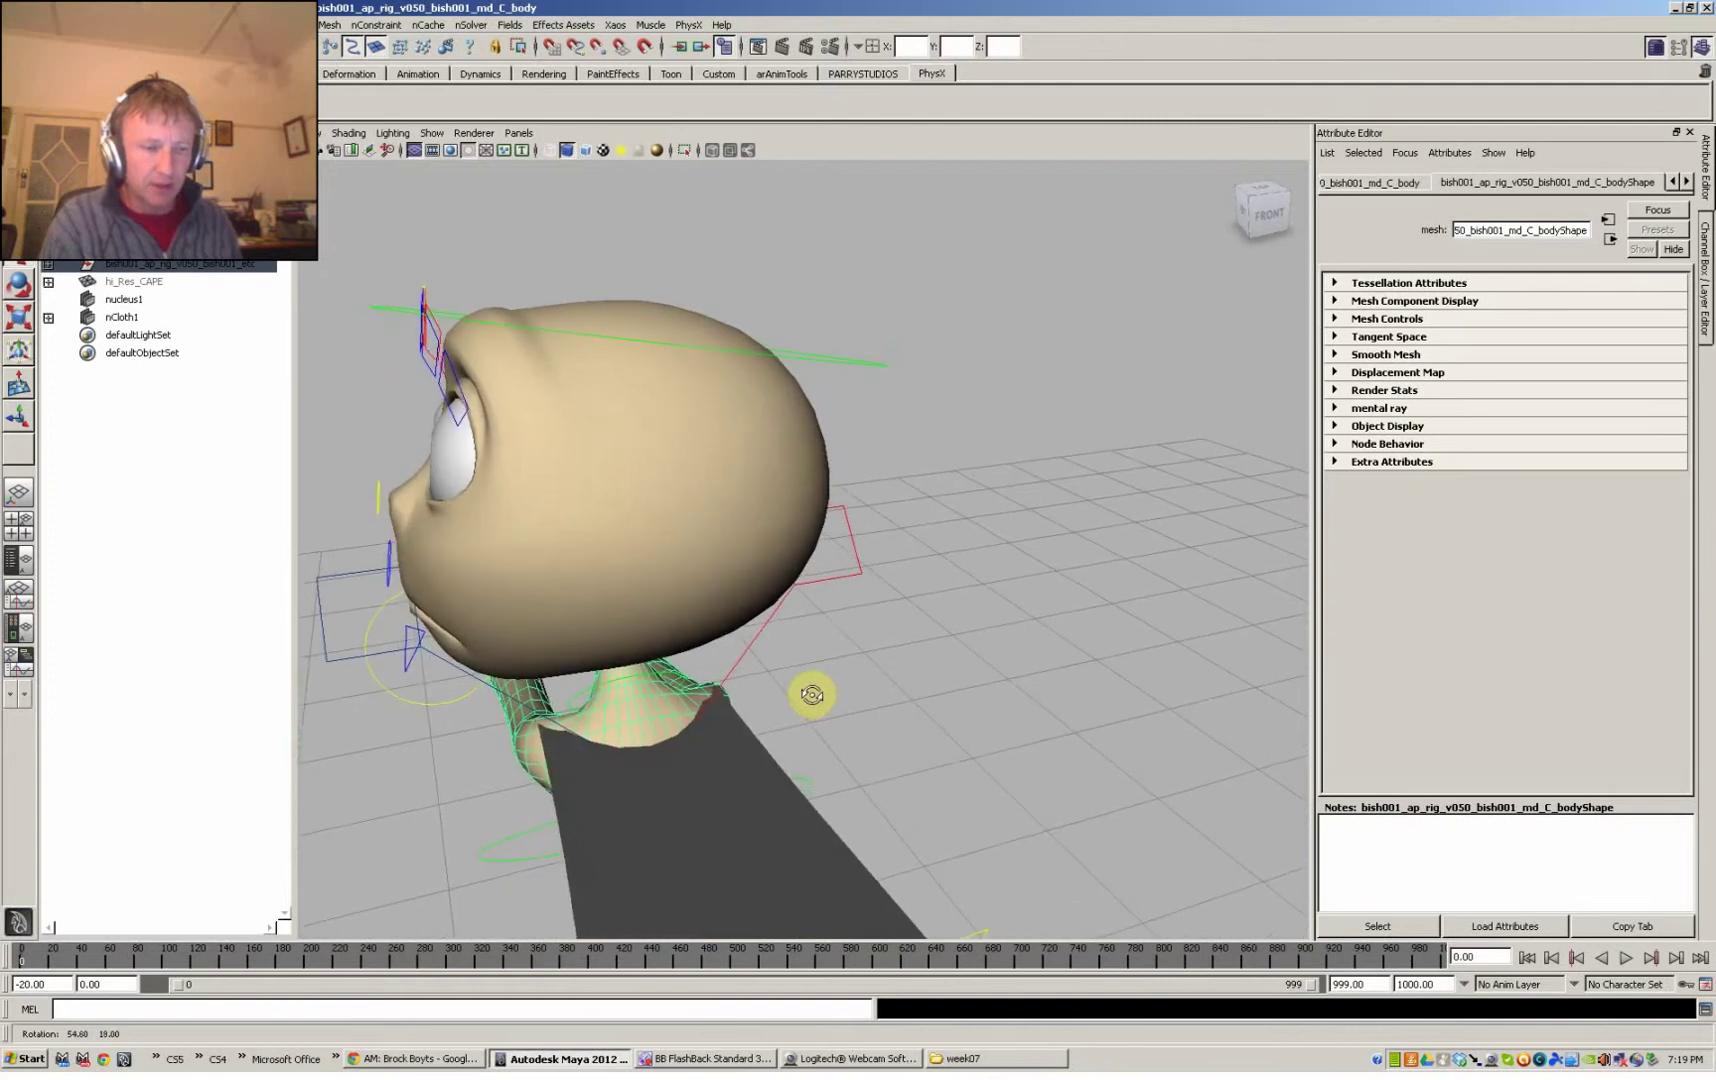
pyautogui.keyDown('alt'); pyautogui.moveTo(811, 694); pyautogui.dragTo(896, 678); pyautogui.keyUp('alt')
pyautogui.keyDown('alt'); pyautogui.moveTo(885, 747); pyautogui.dragTo(912, 735); pyautogui.keyUp('alt')
# - Select the cape cloth, inspect where it meets the neck, and compare with the browser reference video
pyautogui.click(935, 740)
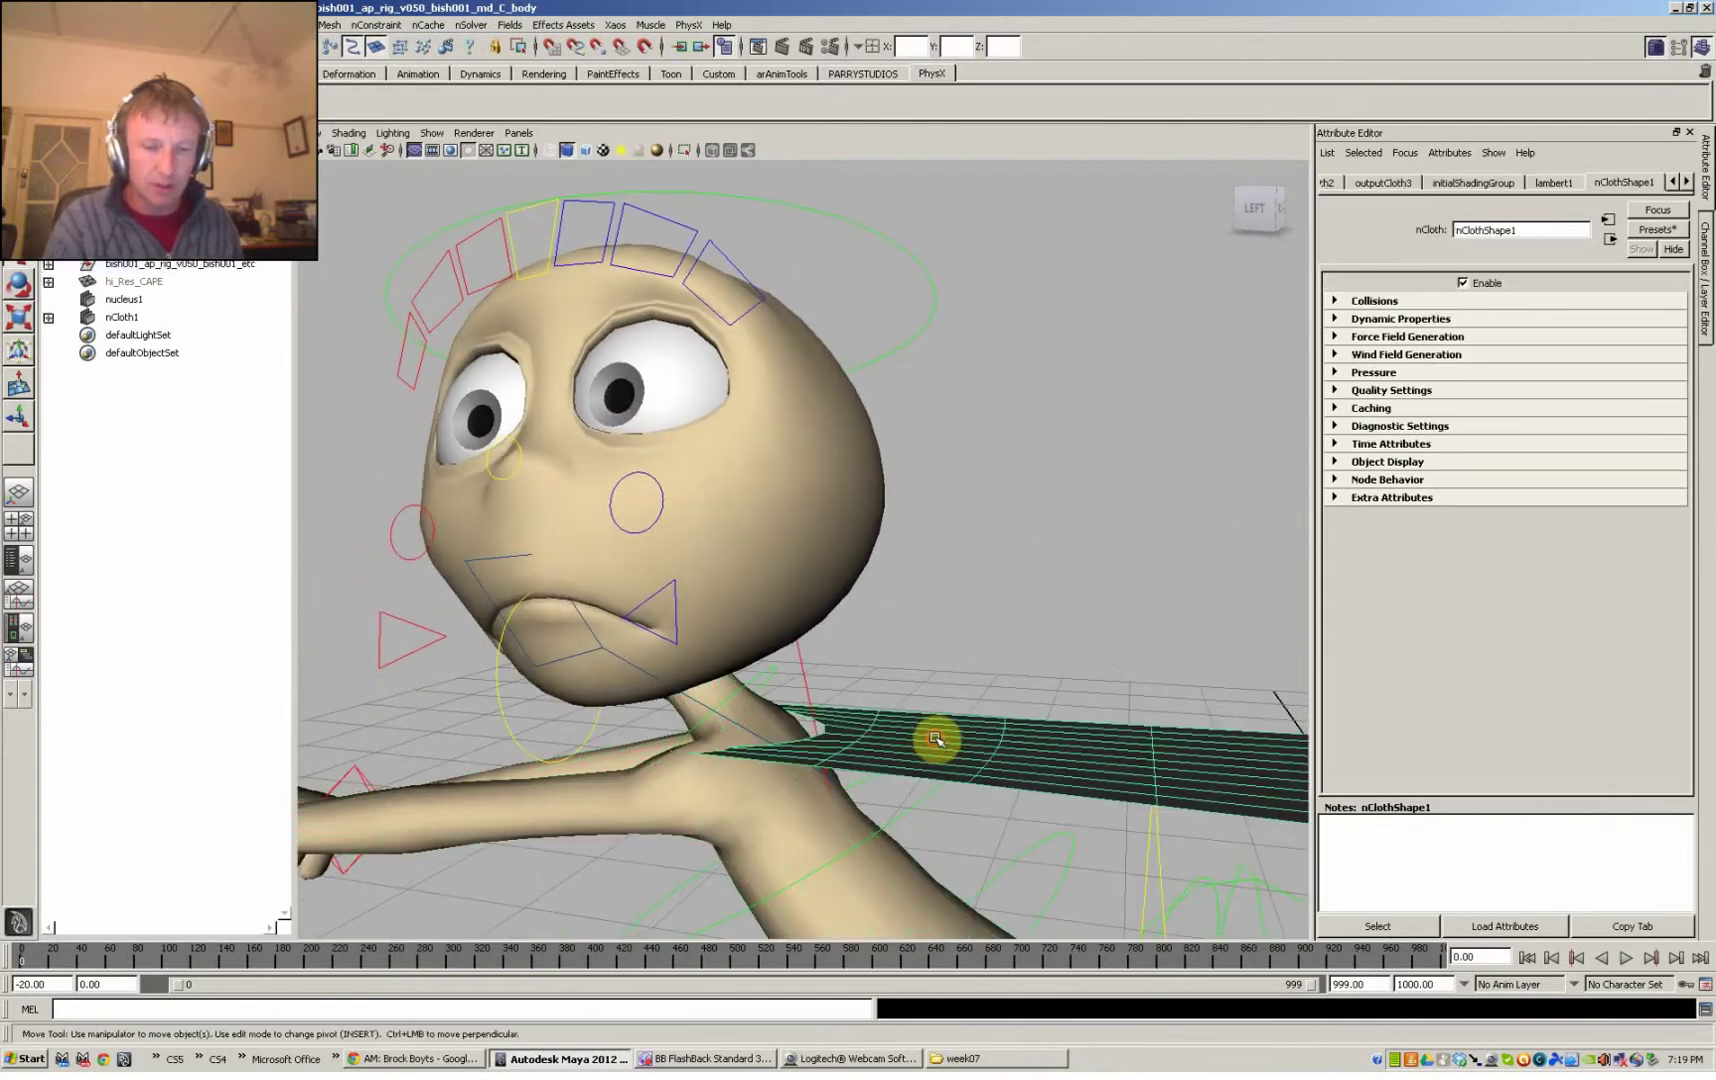
pyautogui.keyDown('alt'); pyautogui.moveTo(1030, 709); pyautogui.dragTo(1148, 760); pyautogui.keyUp('alt')
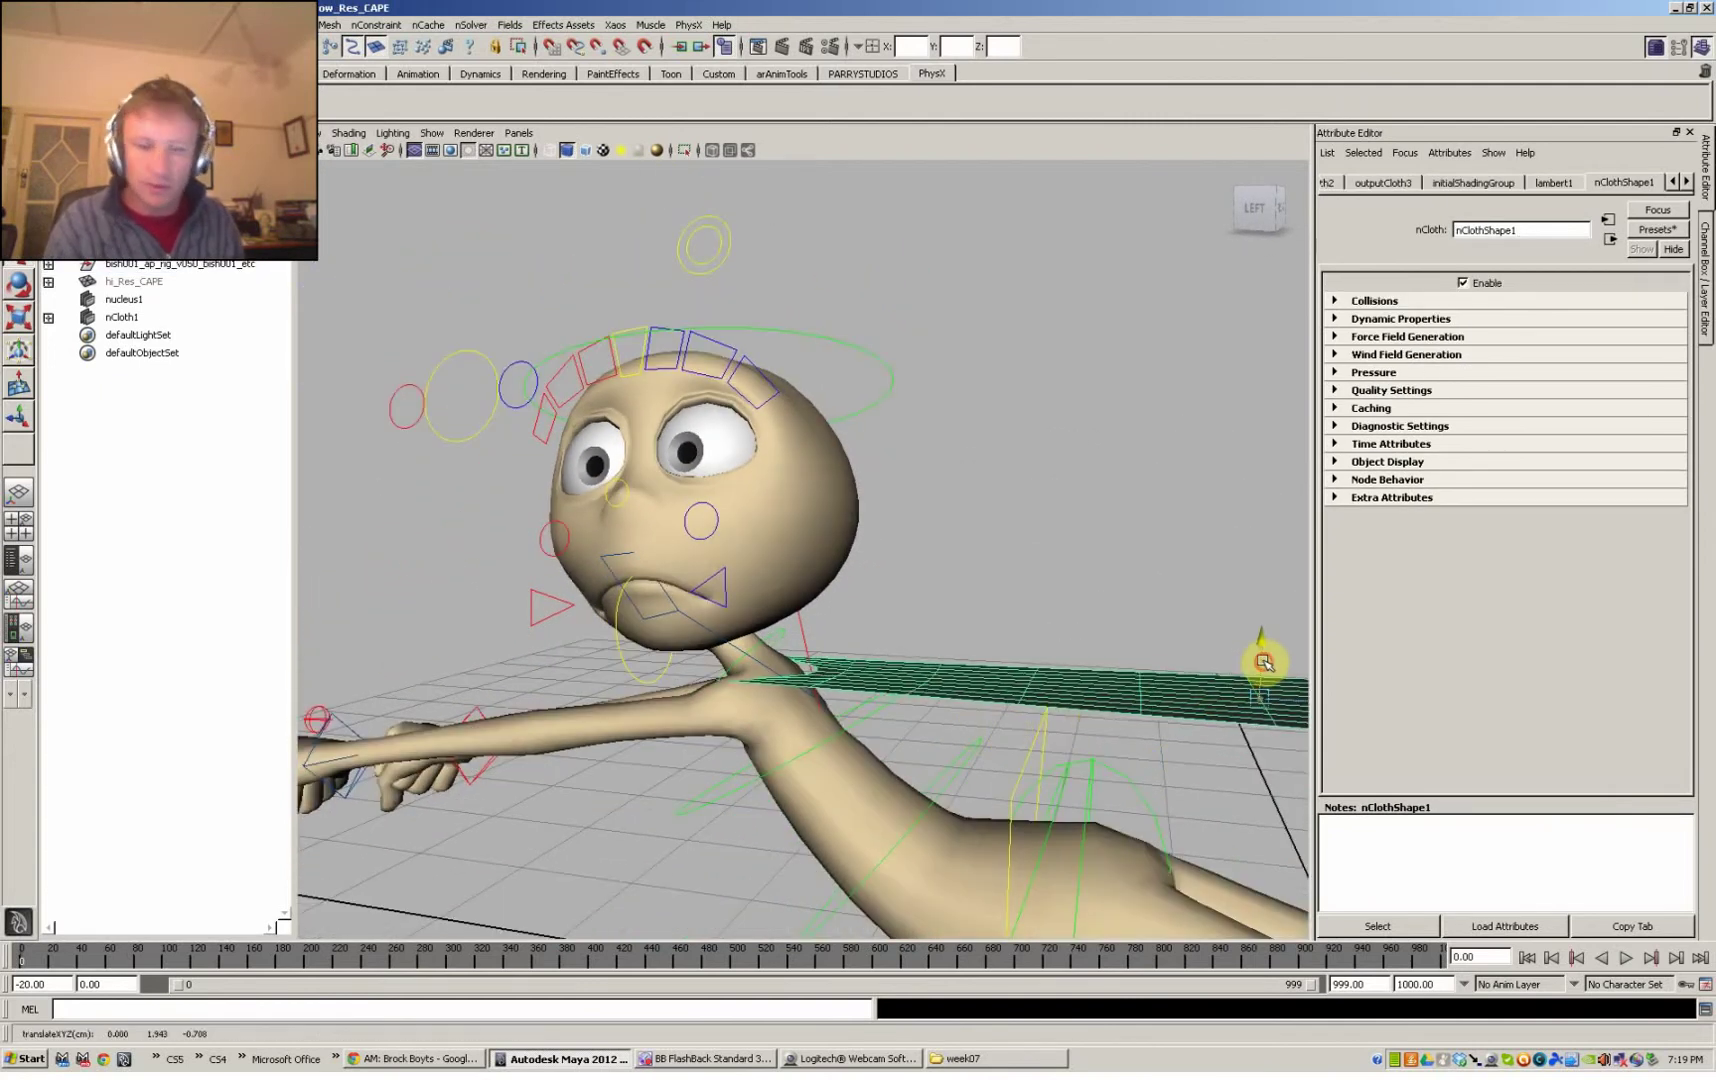
pyautogui.keyDown('alt'); pyautogui.moveTo(856, 697); pyautogui.dragTo(871, 714); pyautogui.keyUp('alt')
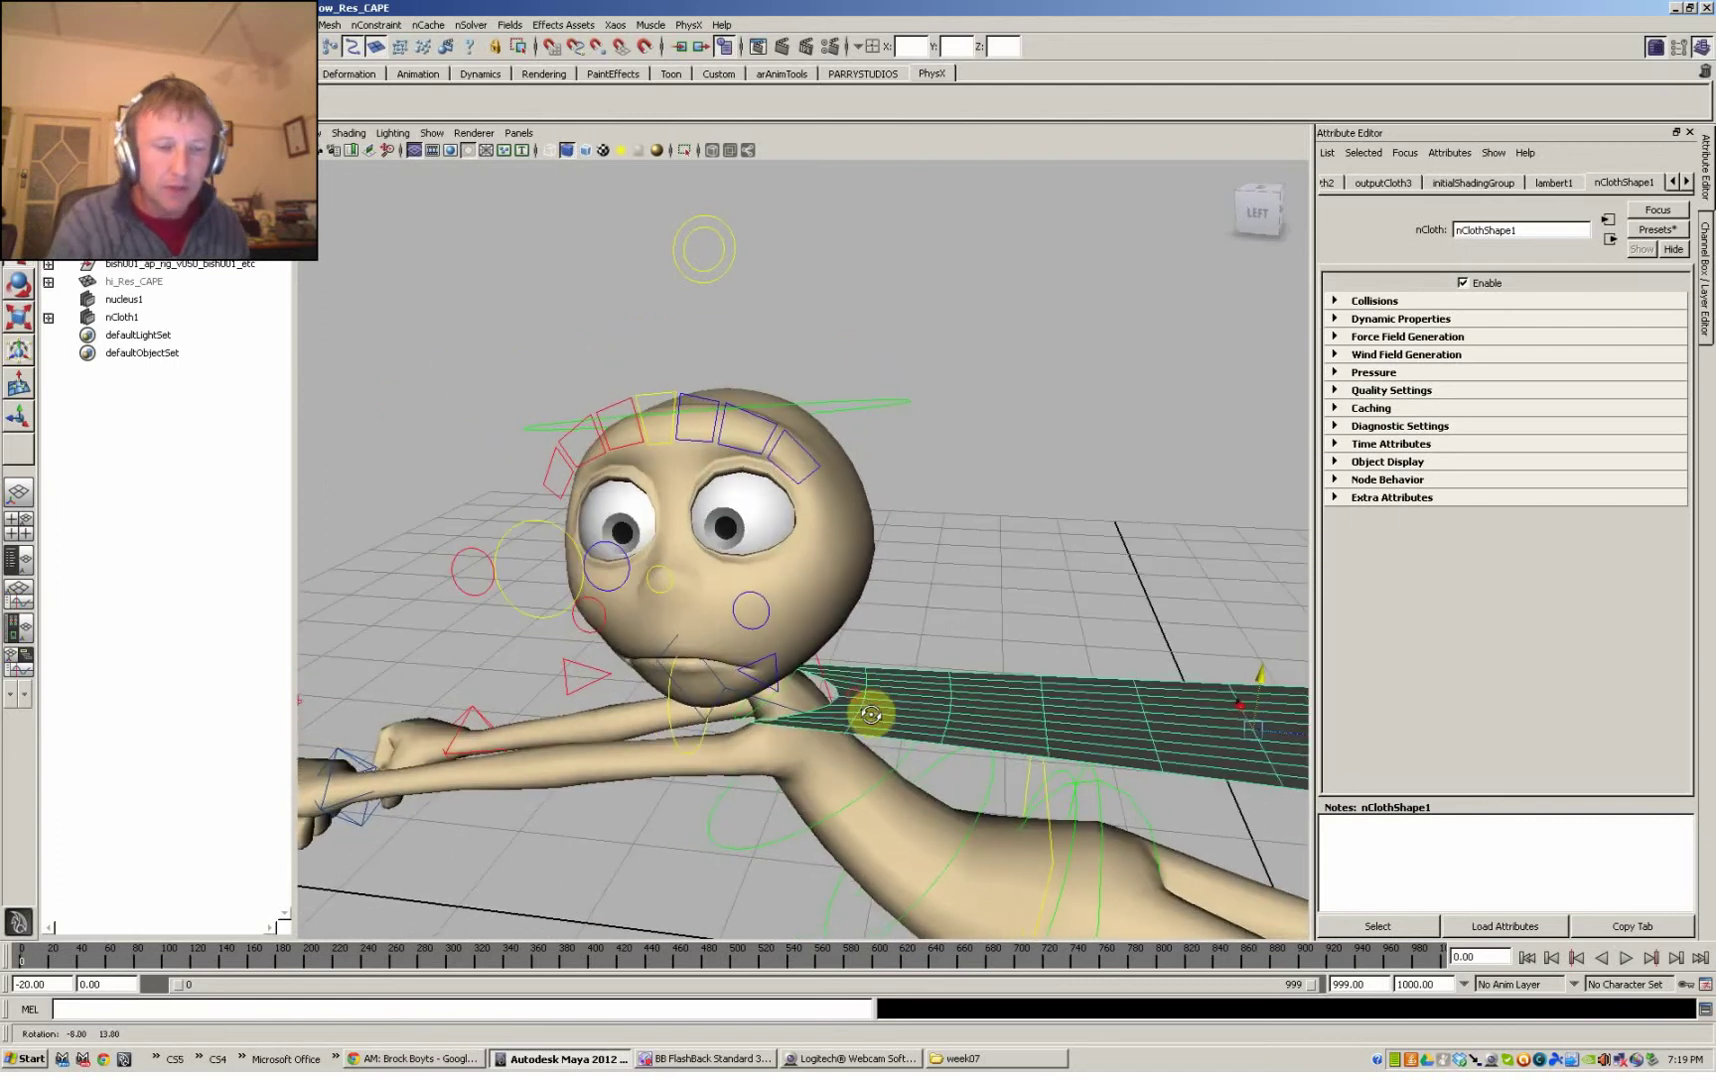
pyautogui.keyDown('alt'); pyautogui.moveTo(777, 762); pyautogui.dragTo(682, 676); pyautogui.keyUp('alt')
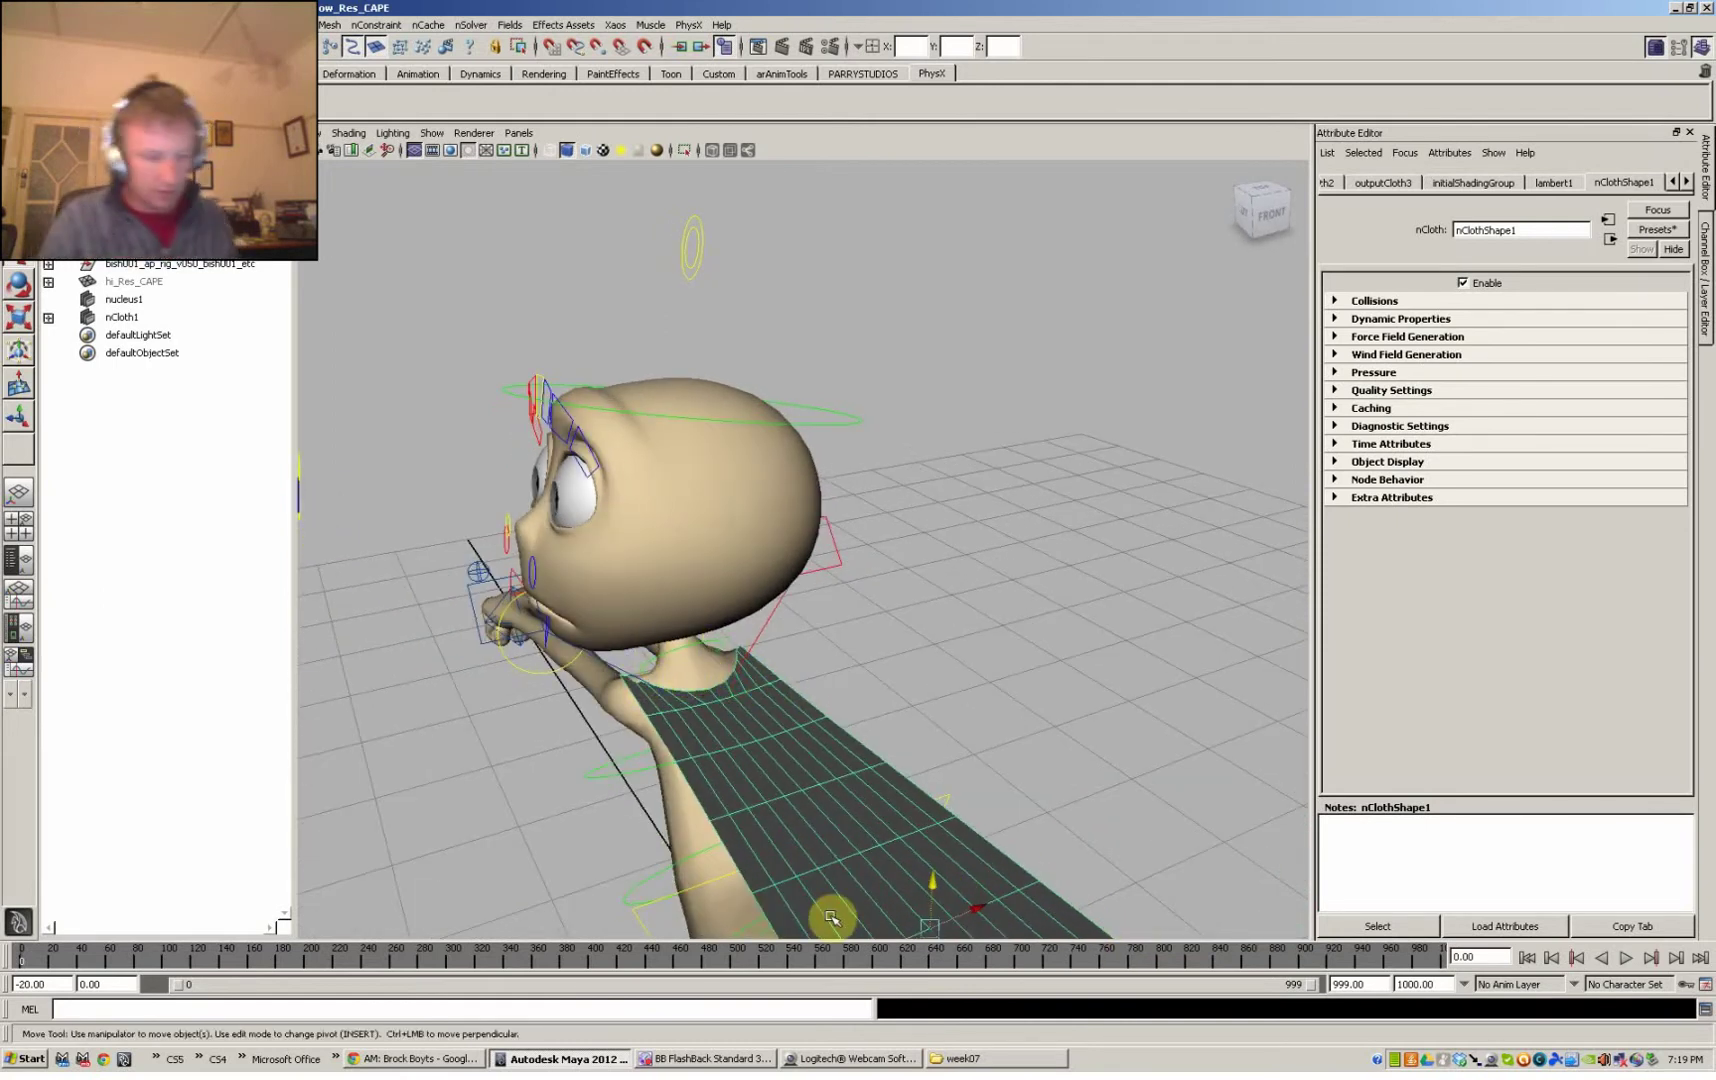
pyautogui.click(463, 1058)
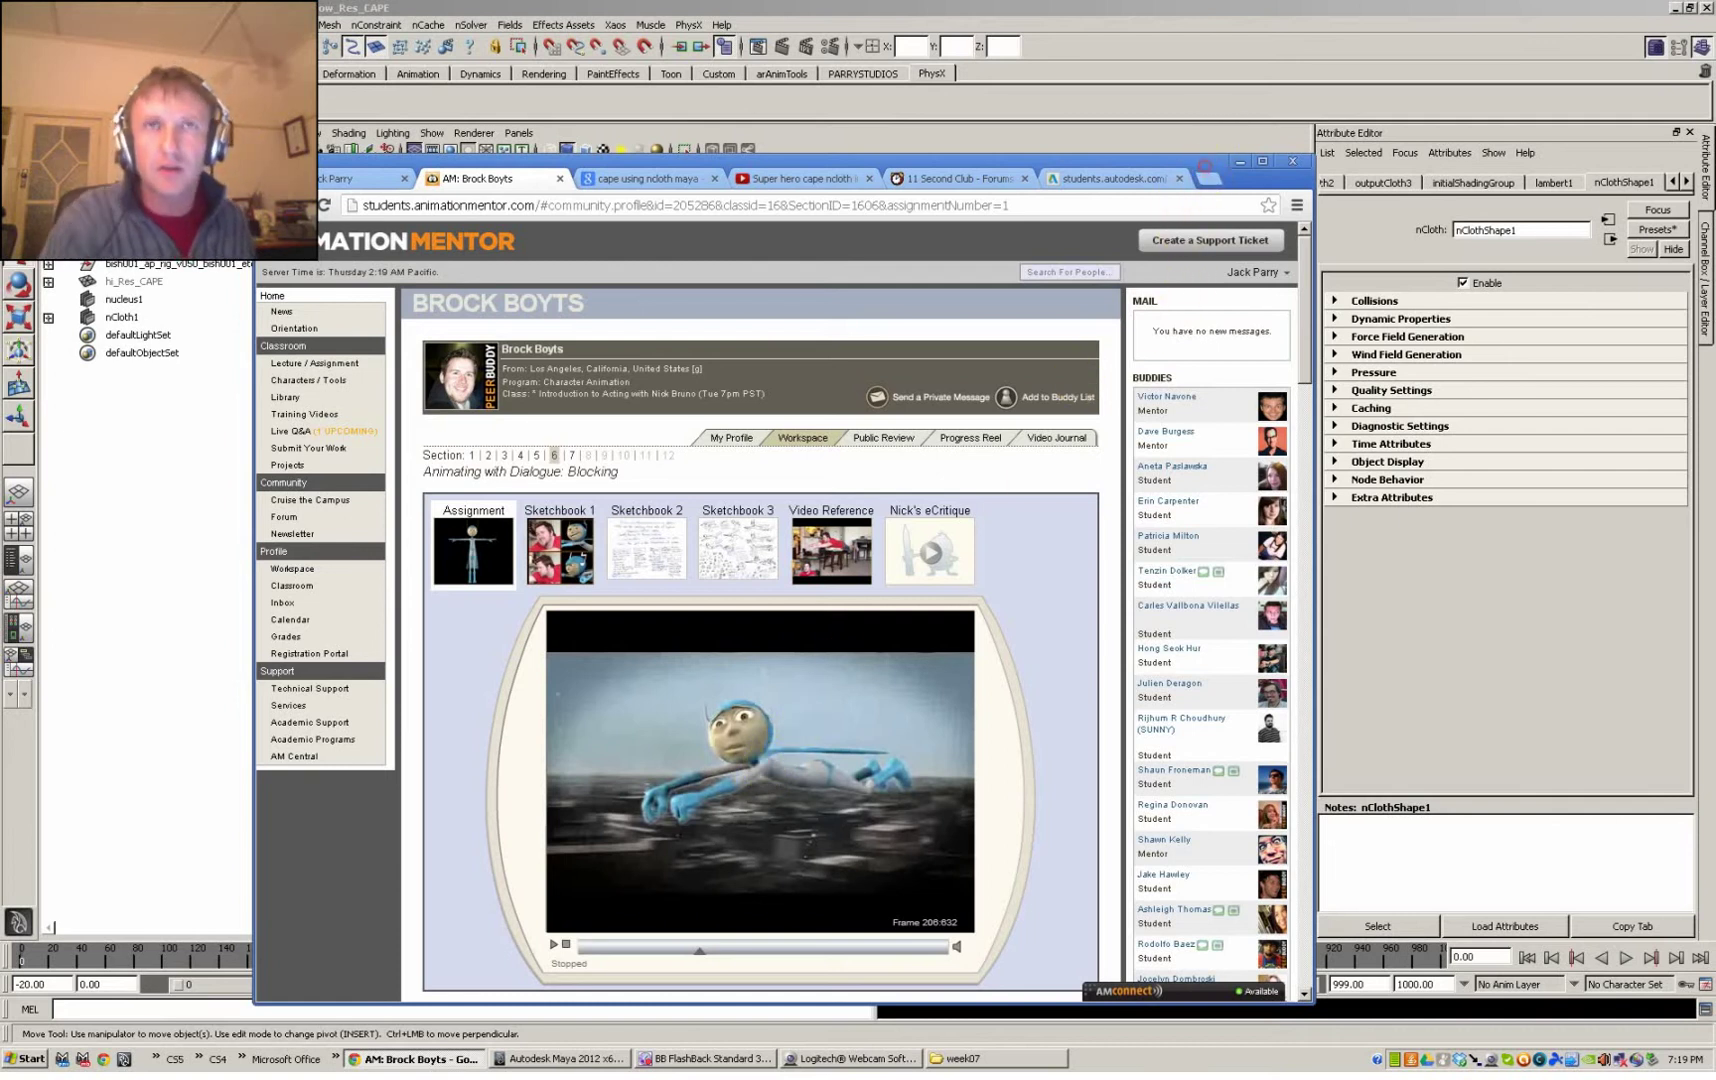
pyautogui.click(1240, 161)
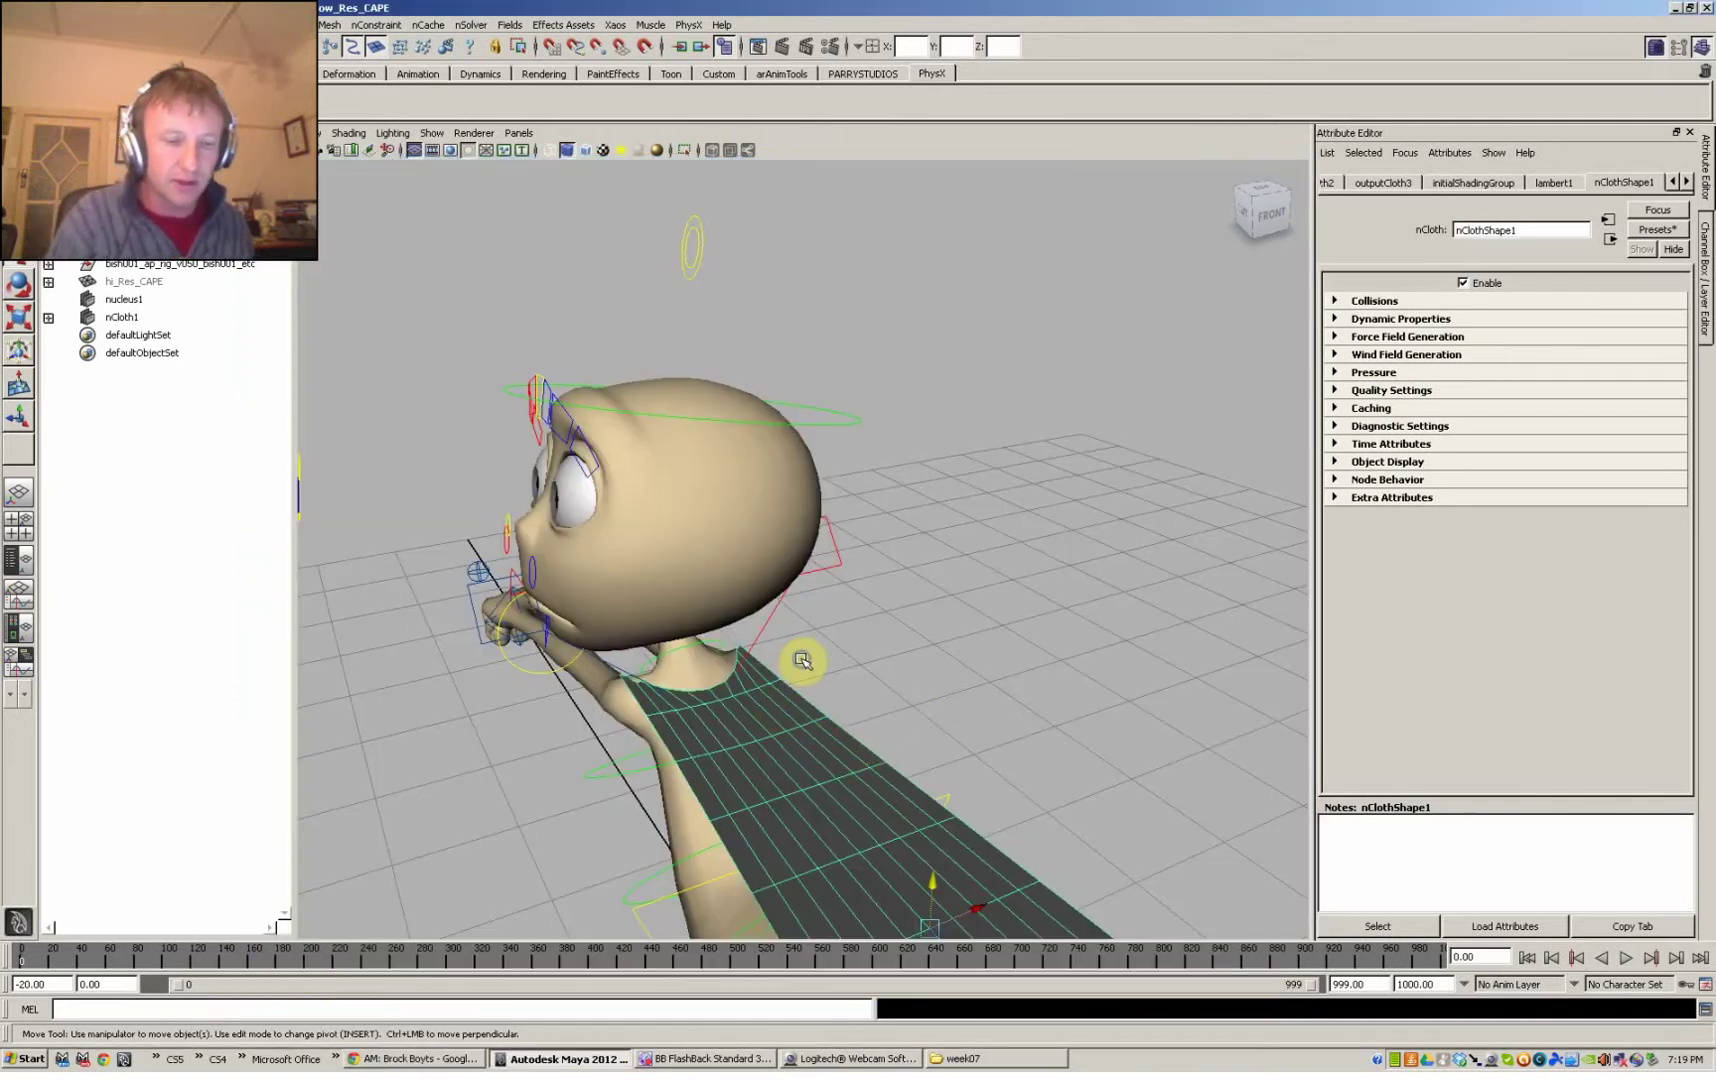
# - Try selecting the character's body mesh from a left-side view, then deselect it
pyautogui.click(805, 685)
pyautogui.moveTo(823, 690)
pyautogui.keyDown('alt'); pyautogui.mouseDown()
pyautogui.moveTo(922, 665)
pyautogui.moveTo(843, 690)
pyautogui.mouseUp(); pyautogui.keyUp('alt')
pyautogui.click(824, 709)
pyautogui.keyDown('alt'); pyautogui.moveTo(824, 709); pyautogui.dragTo(992, 693, button='right'); pyautogui.keyUp('alt')
pyautogui.keyDown('alt'); pyautogui.moveTo(992, 693); pyautogui.dragTo(988, 659); pyautogui.keyUp('alt')
pyautogui.keyDown('alt'); pyautogui.moveTo(988, 659); pyautogui.dragTo(958, 663, button='right'); pyautogui.keyUp('alt')
pyautogui.click(1188, 703)
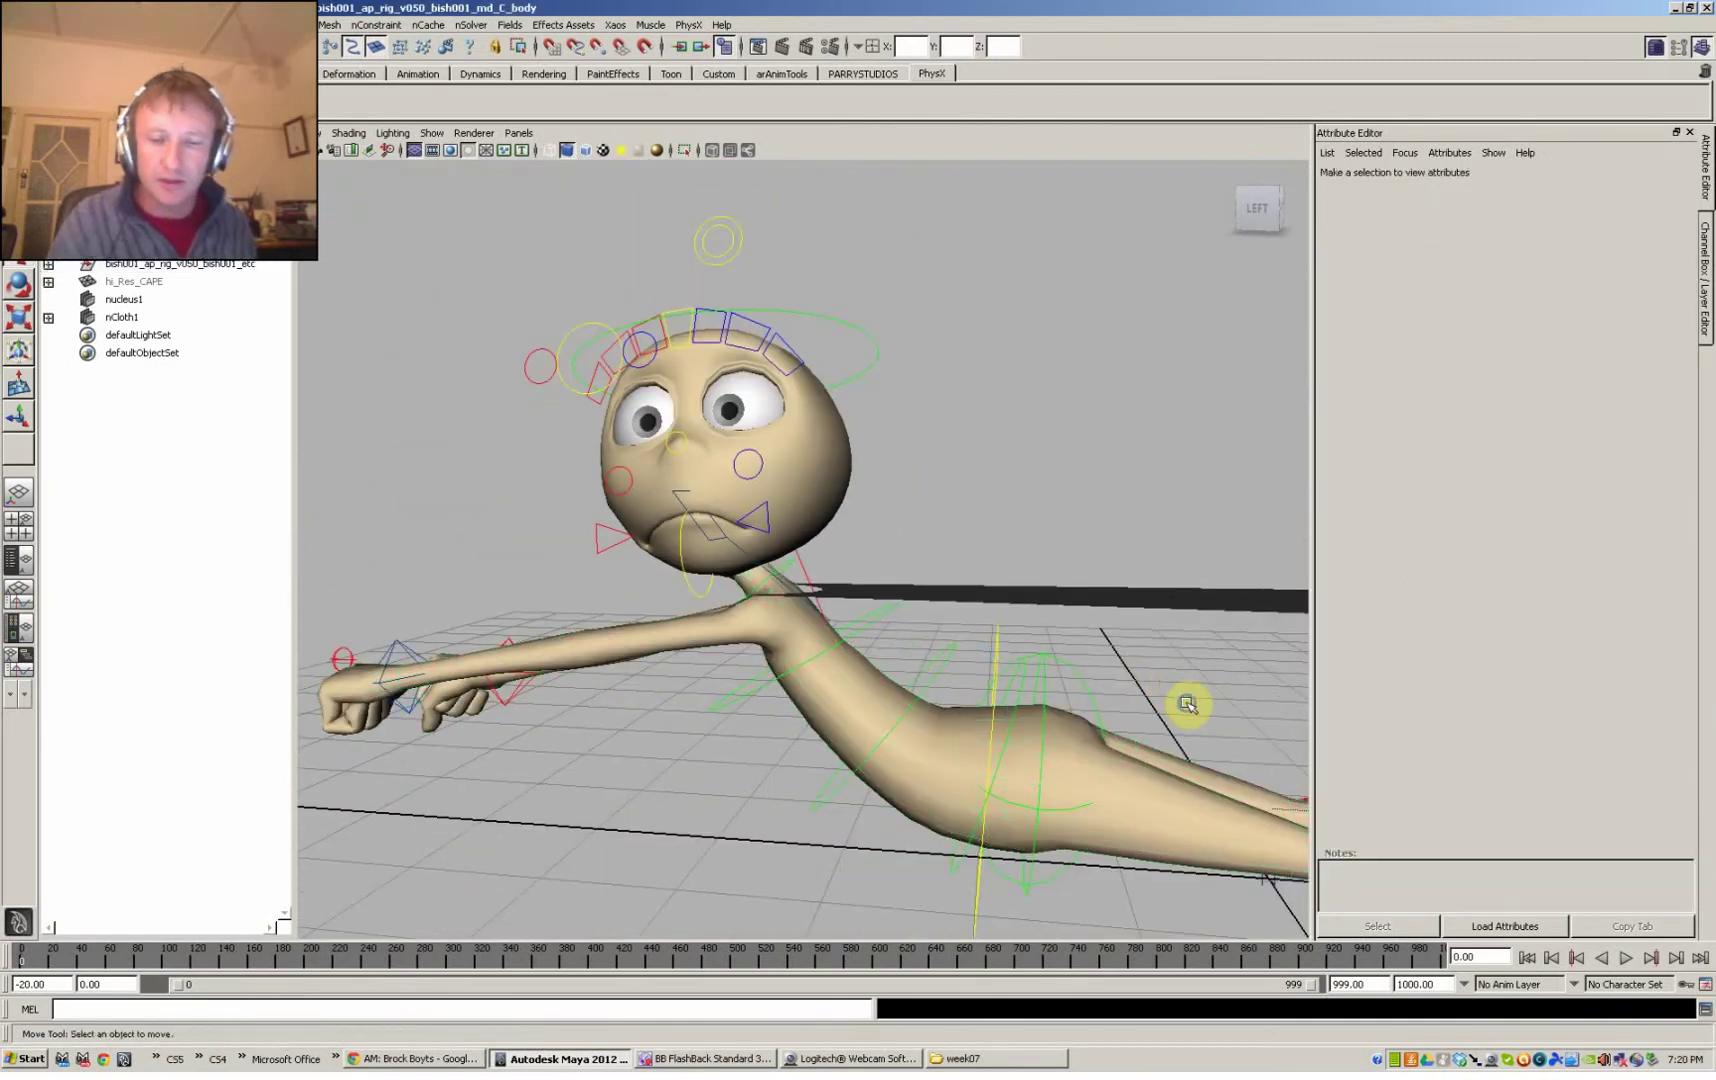
pyautogui.keyDown('alt'); pyautogui.moveTo(1188, 703); pyautogui.dragTo(1157, 632, button='right'); pyautogui.keyUp('alt')
# - On the rig's visibility control, set geoDisplay to referenced and confirm the body is unselectable
pyautogui.click(1256, 560)
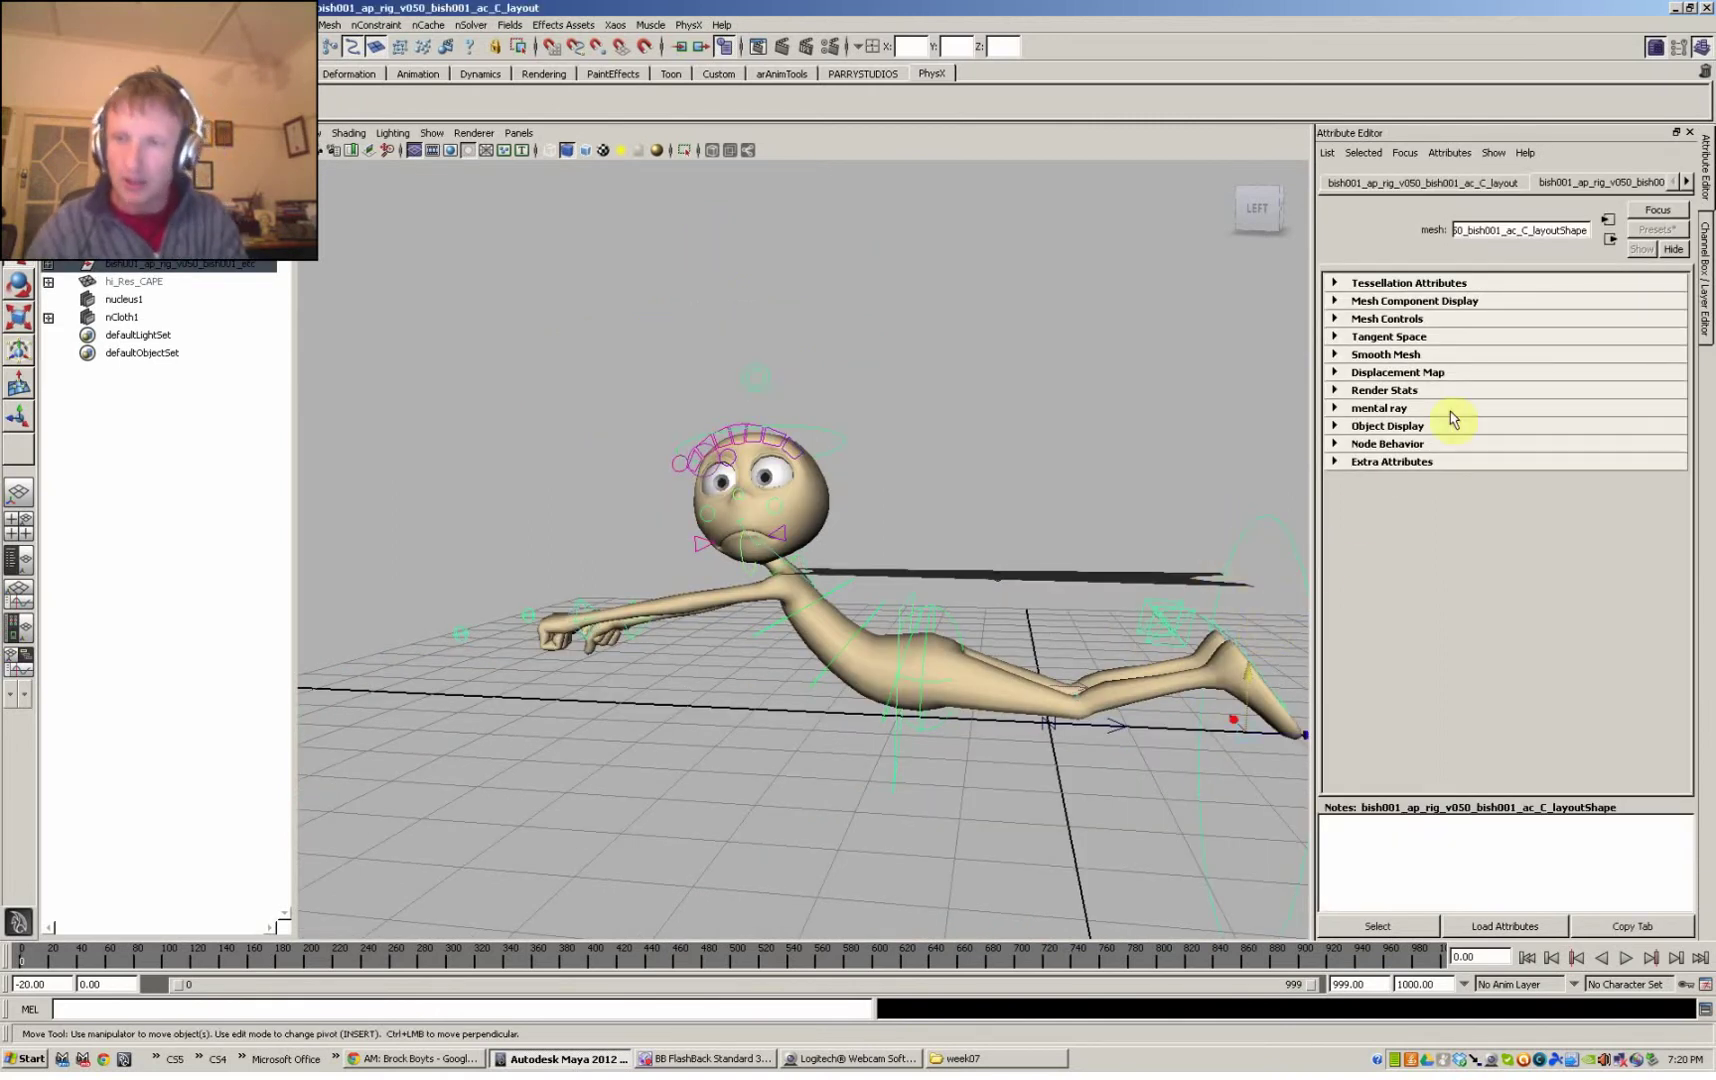
pyautogui.click(1700, 300)
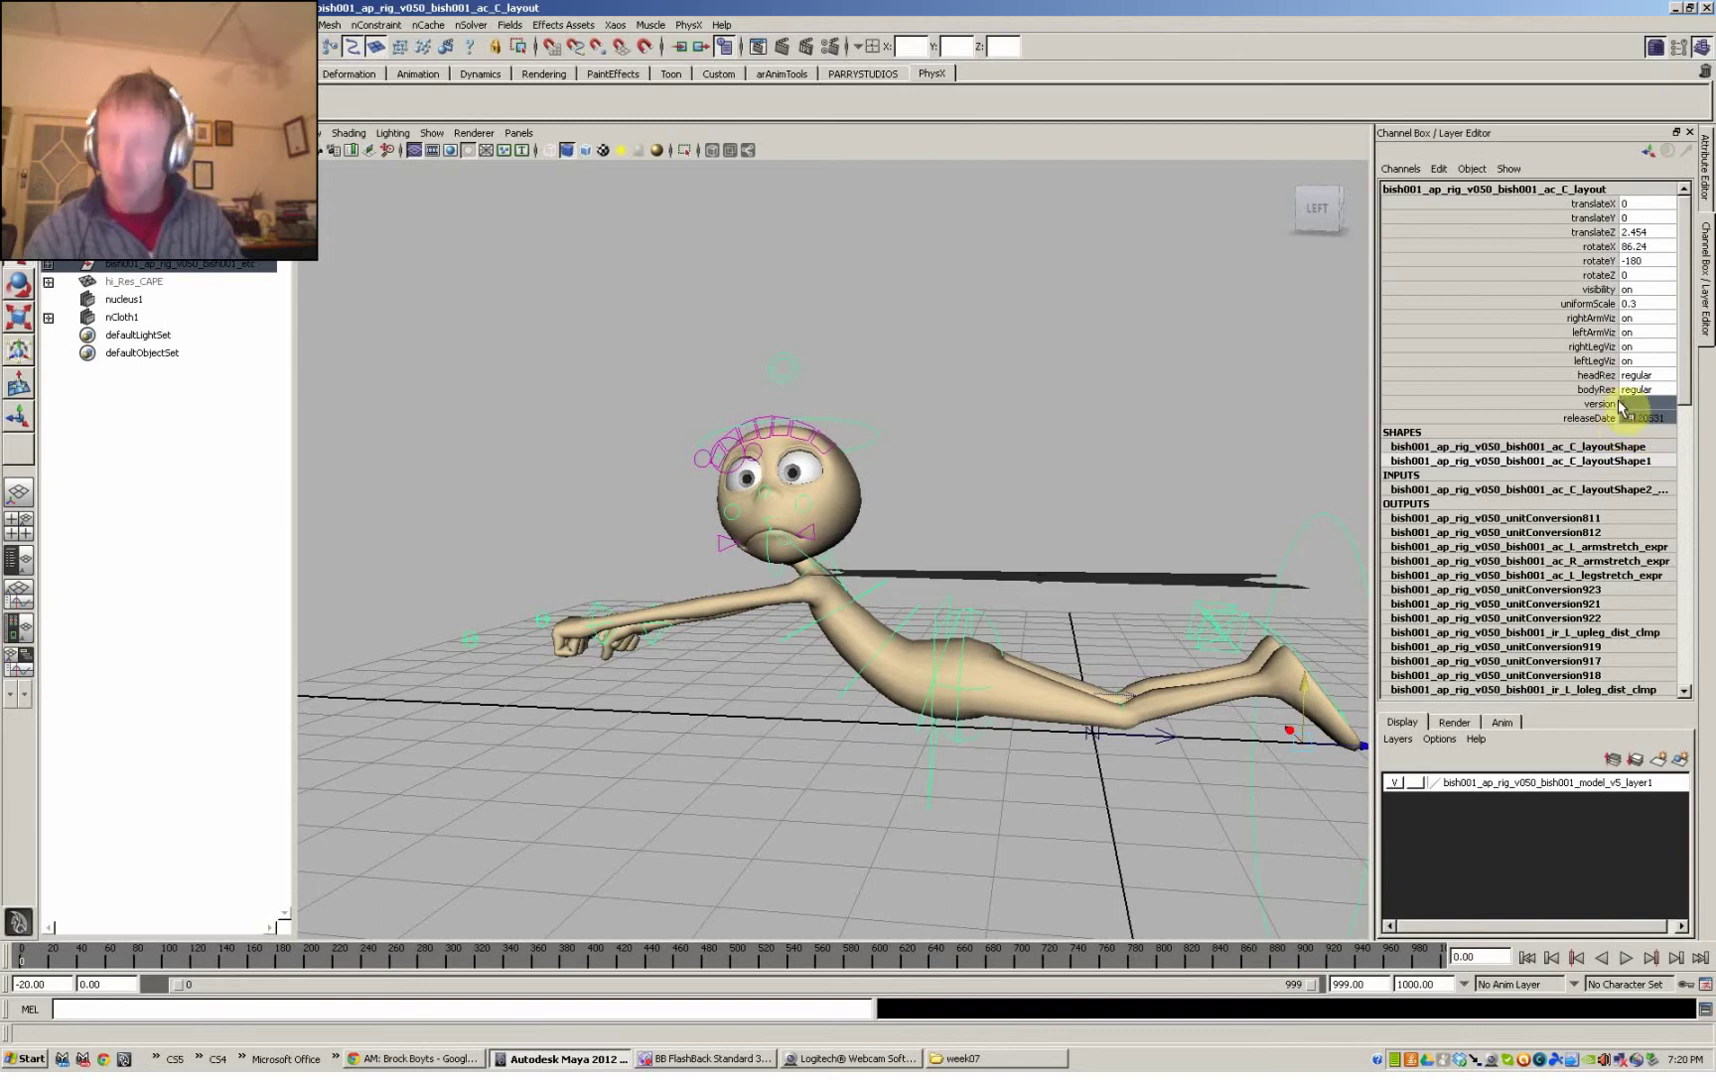
pyautogui.press('Down')
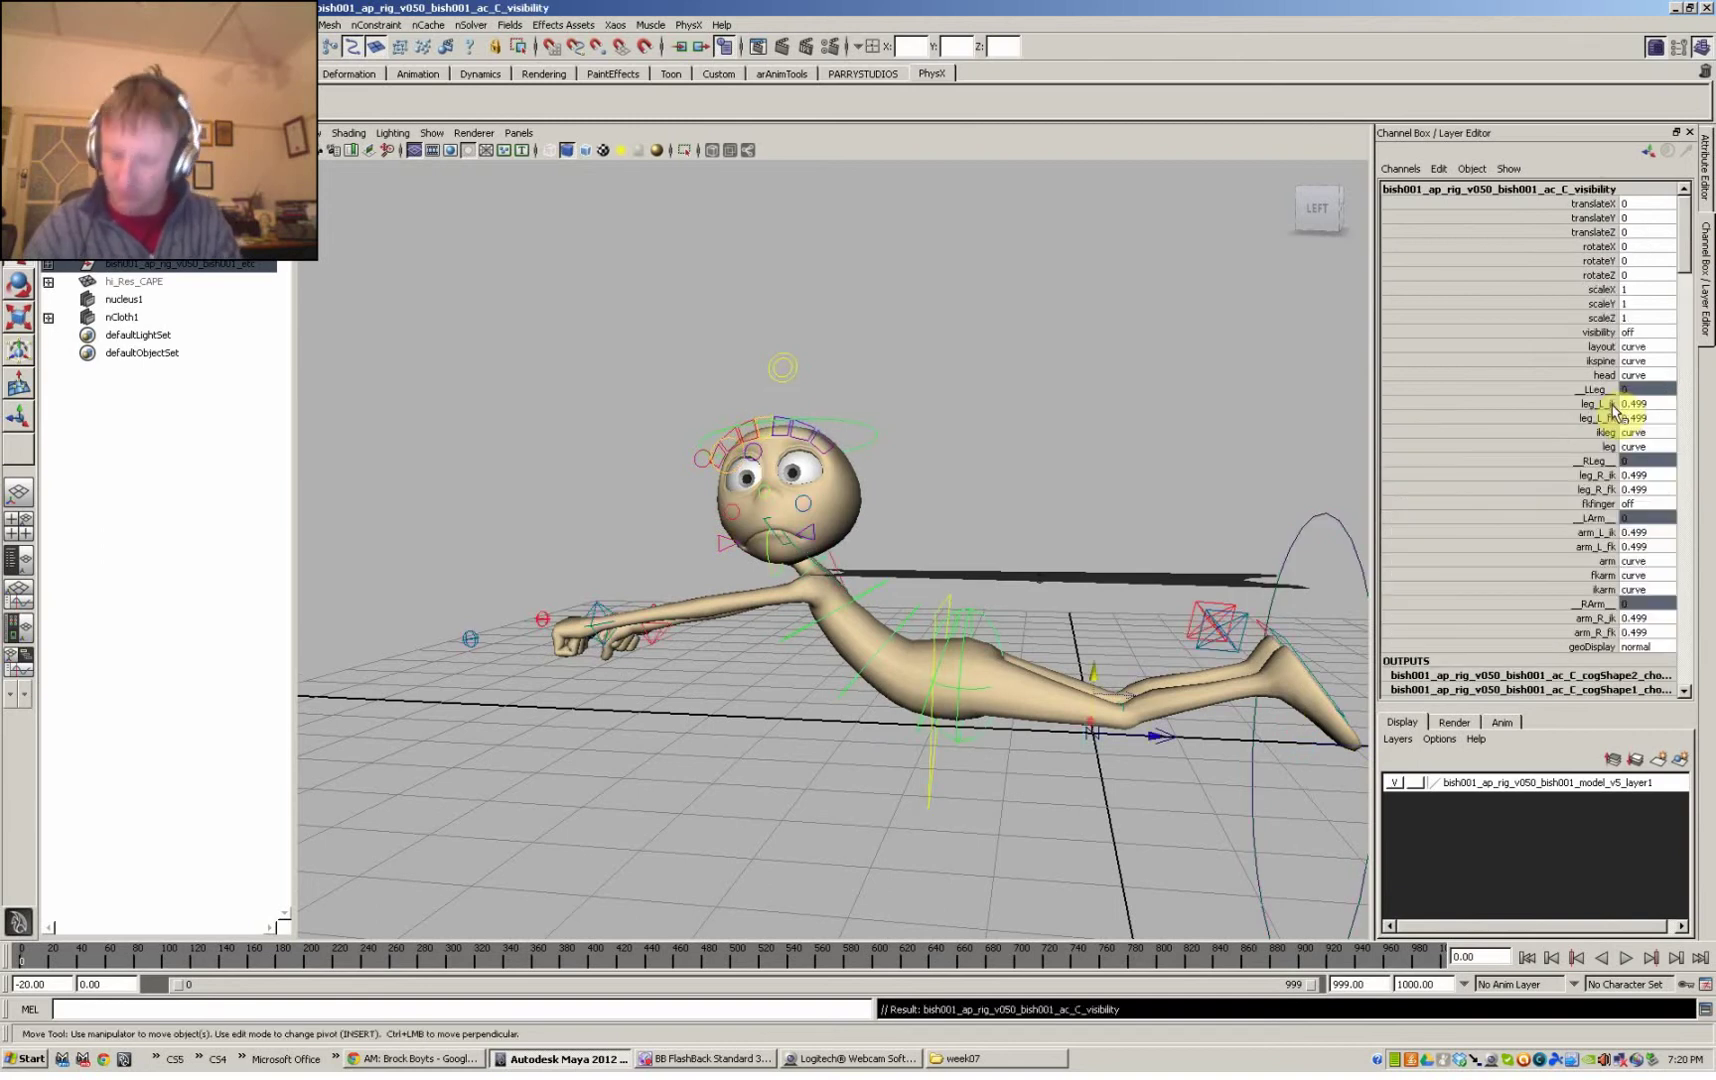
pyautogui.click(1643, 649)
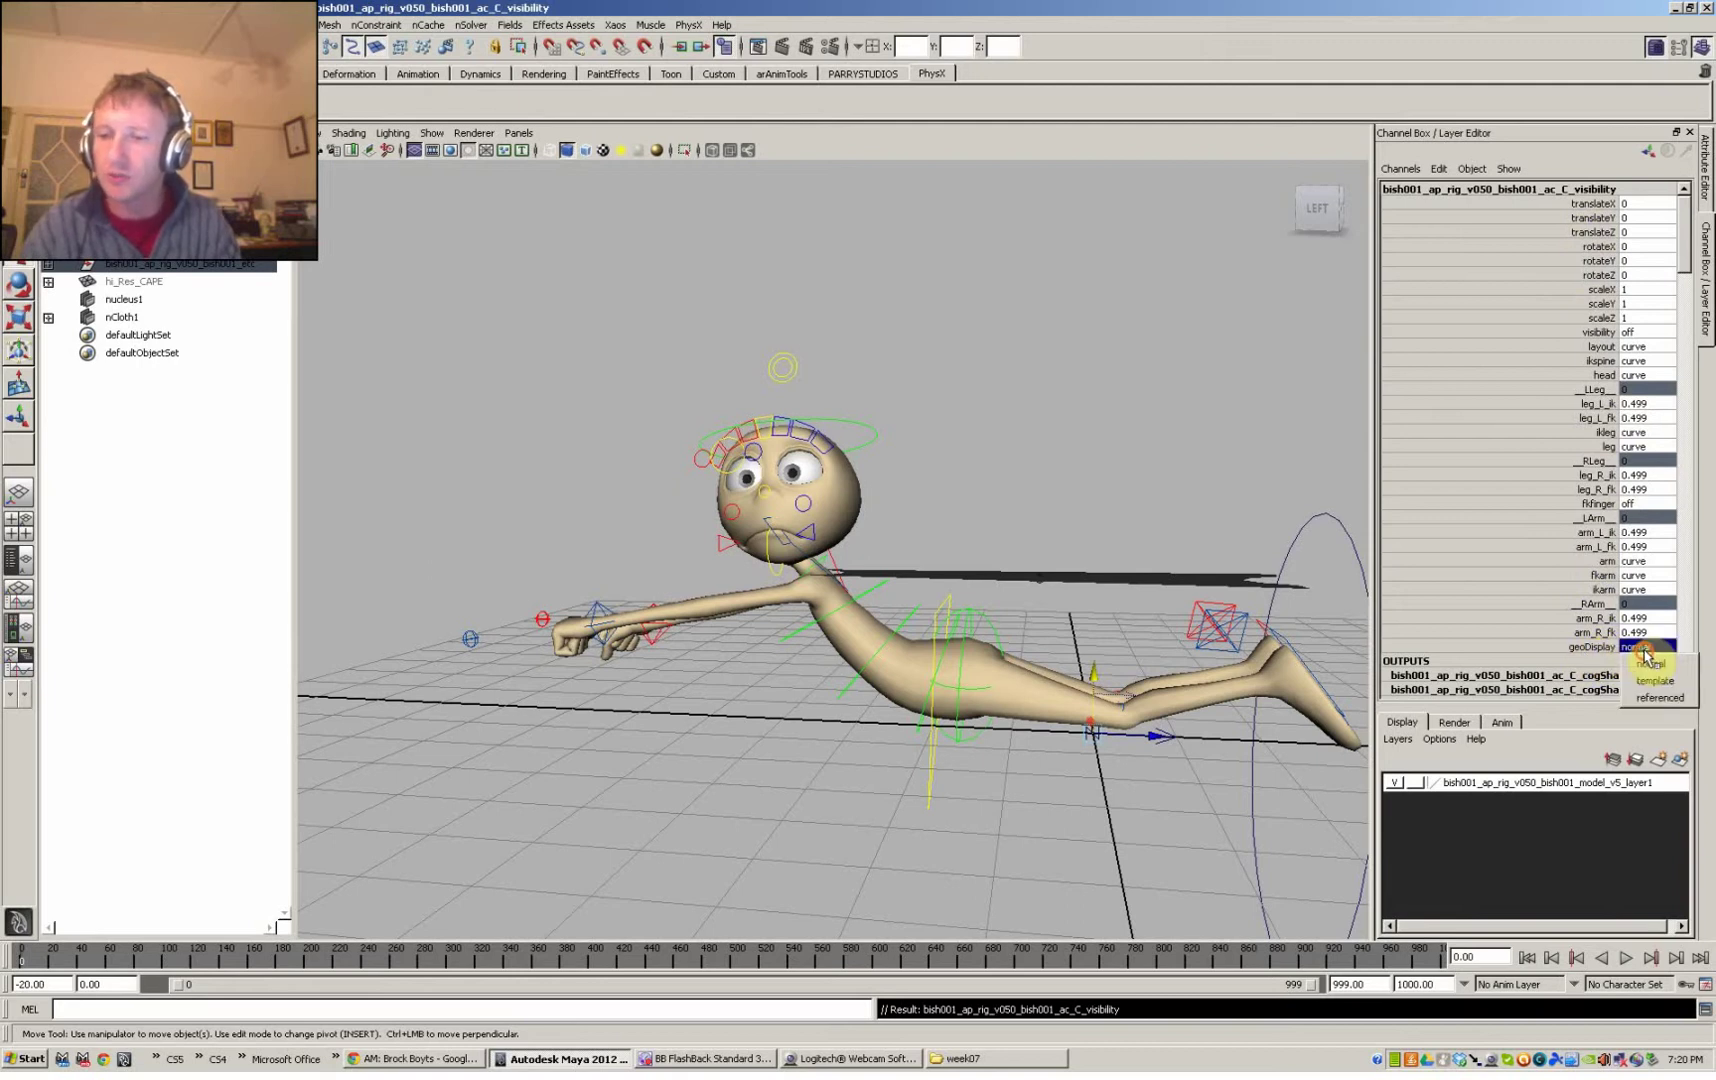
pyautogui.click(1664, 697)
pyautogui.click(1030, 685)
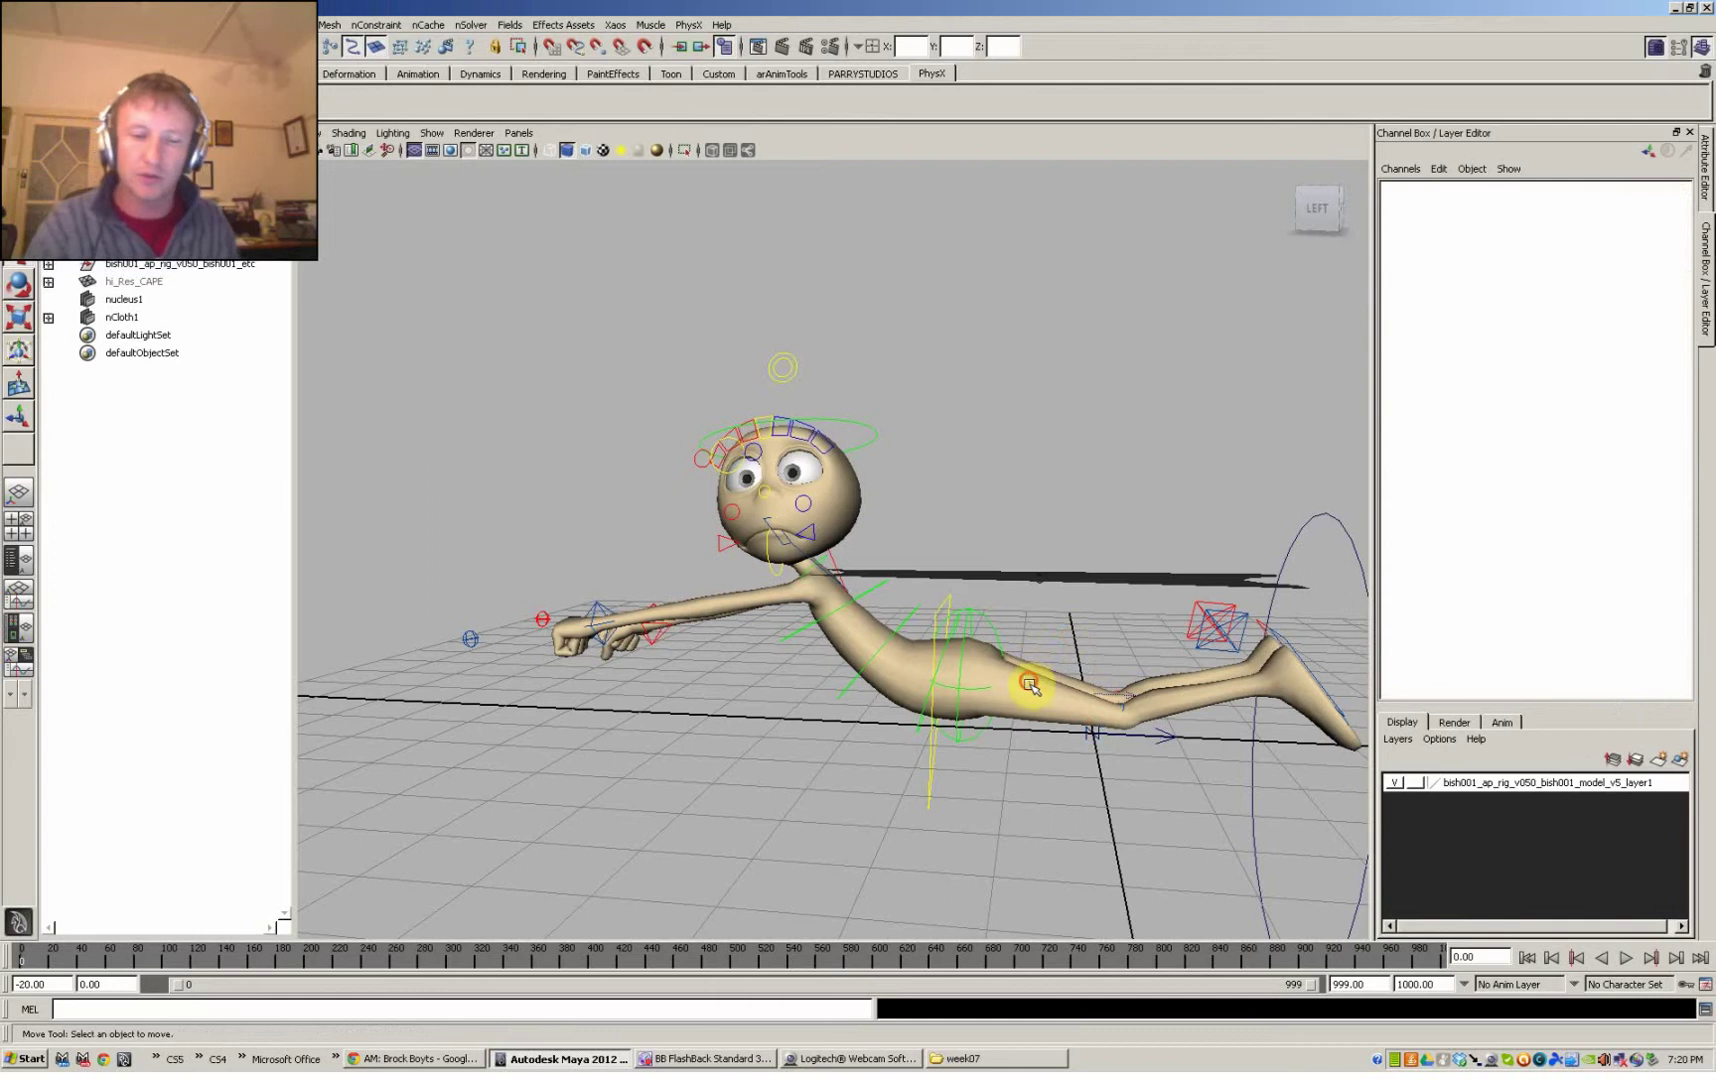
# - Set the rig's geoDisplay back to normal and select the body mesh
pyautogui.click(1300, 518)
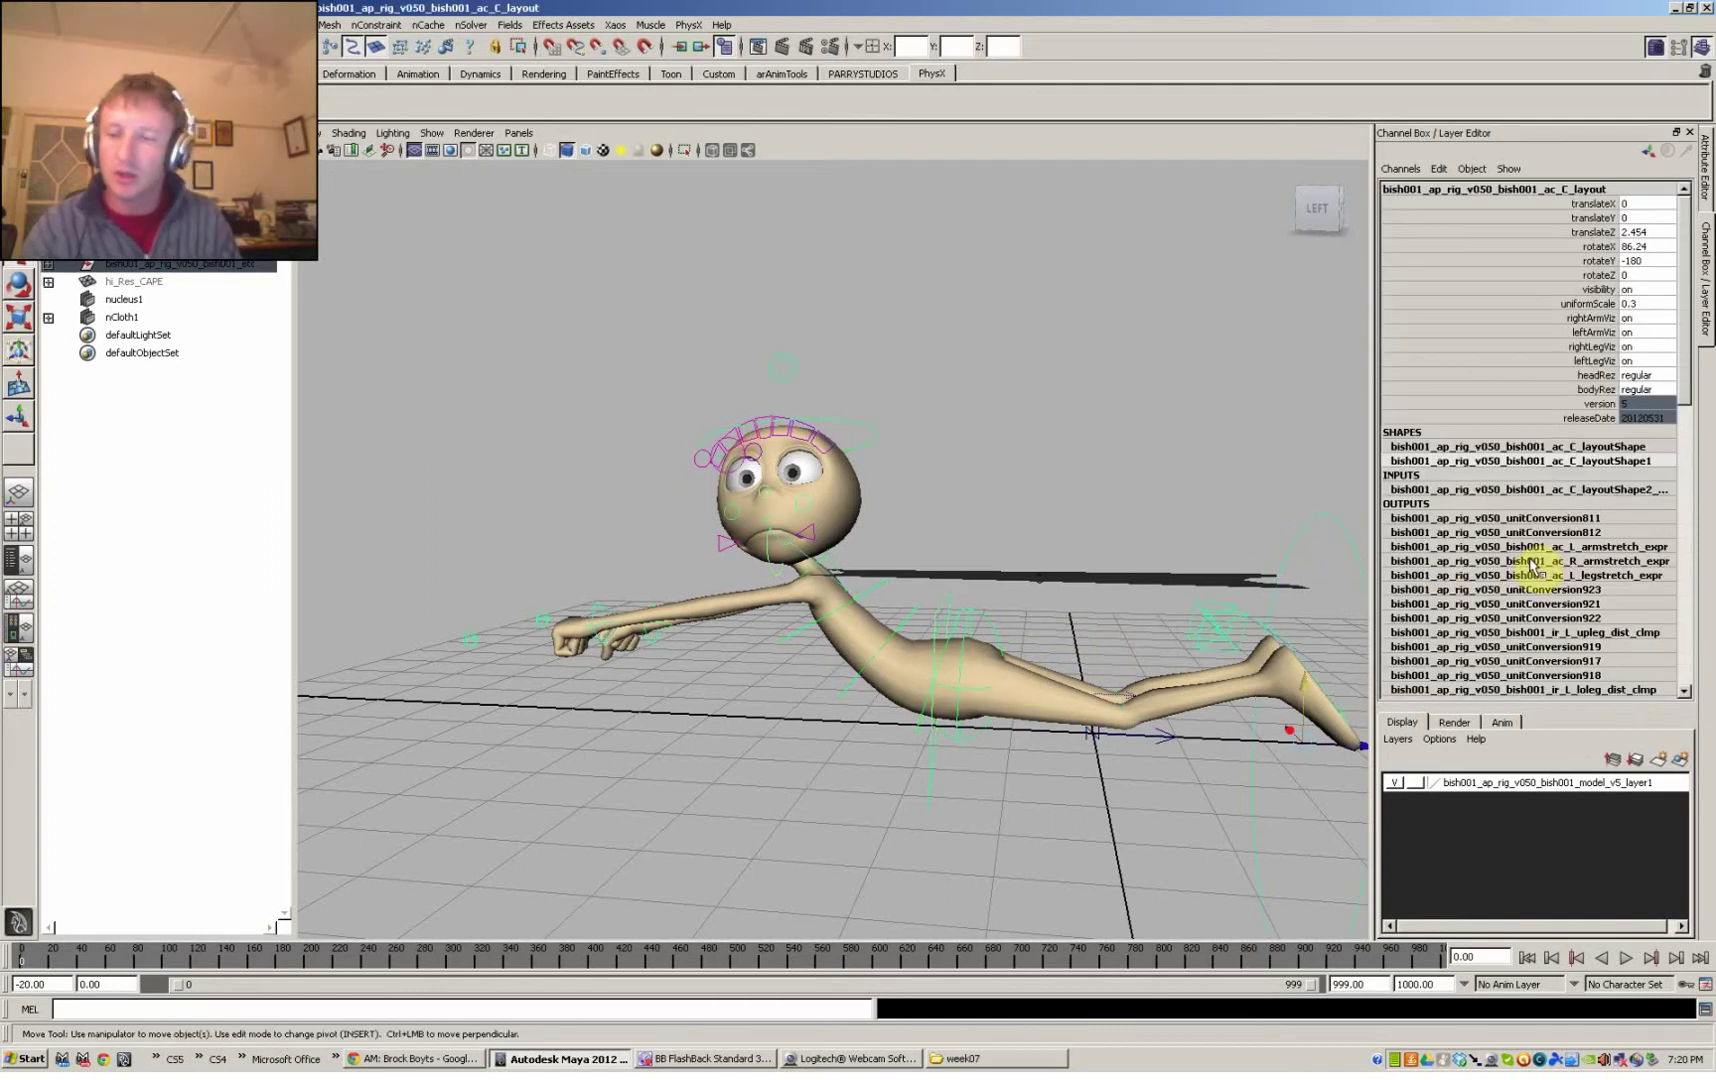
pyautogui.click(1653, 651)
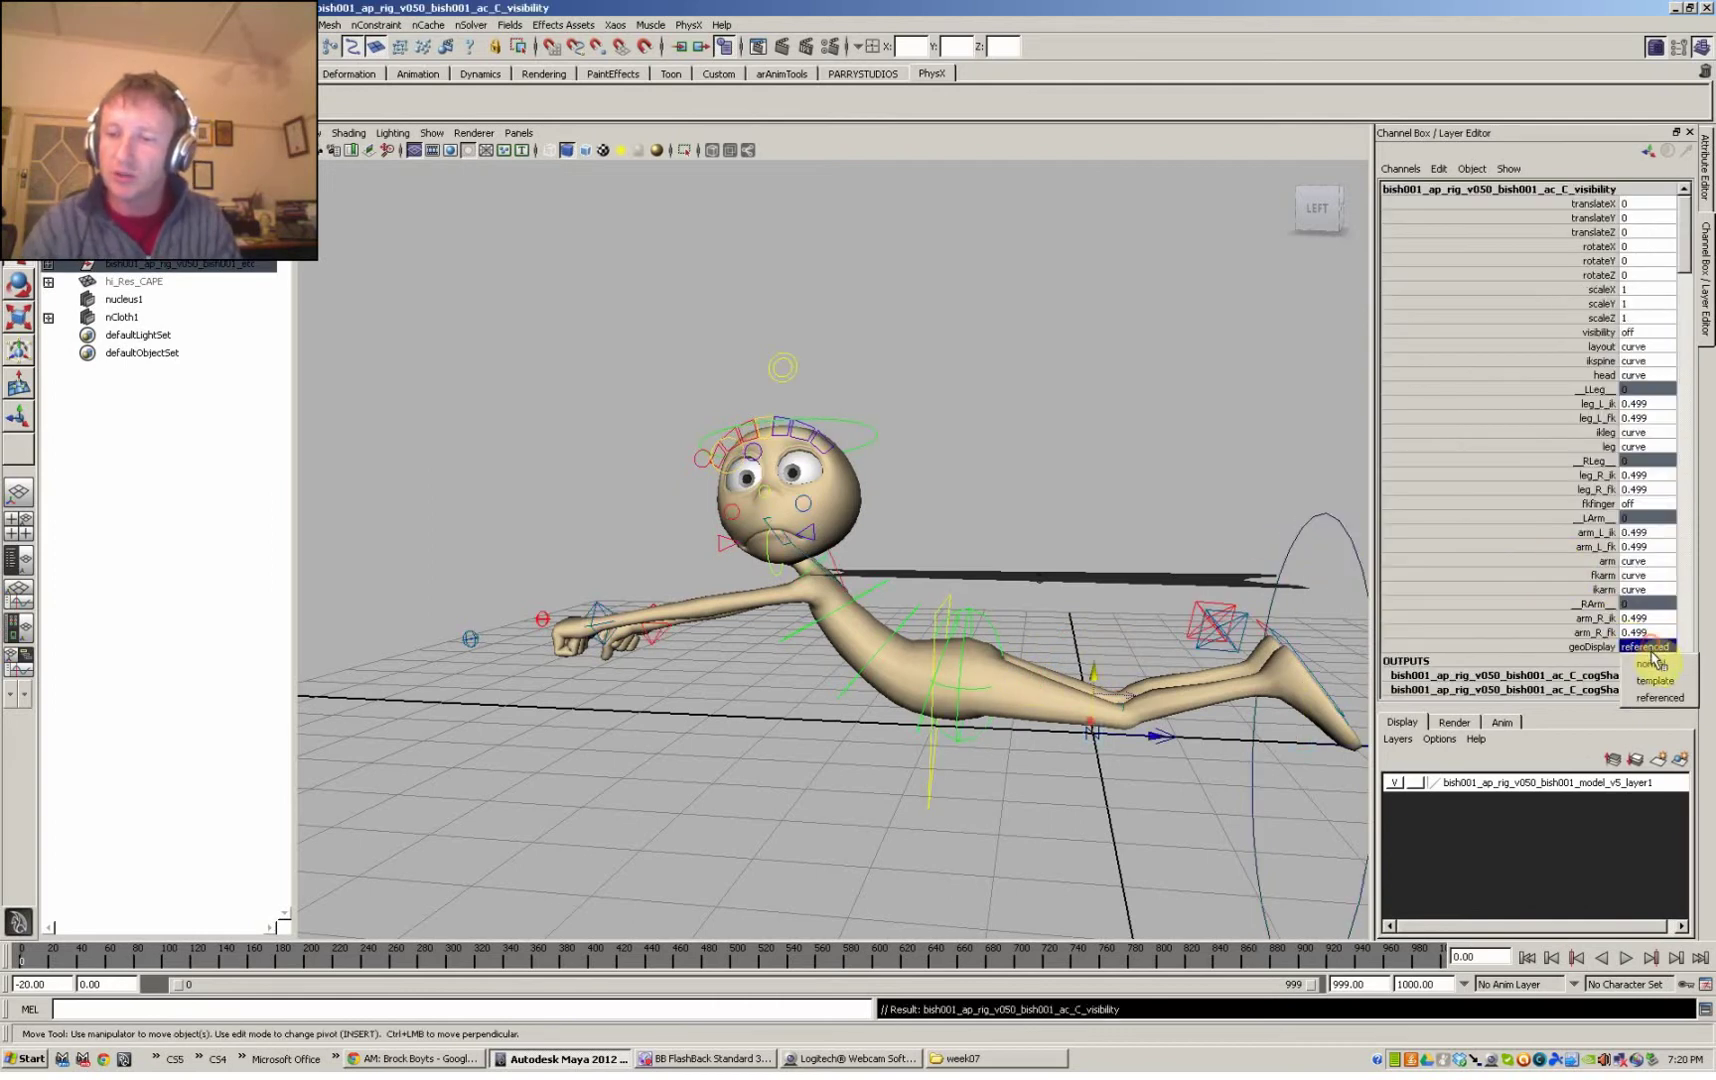
pyautogui.click(1655, 668)
pyautogui.click(919, 605)
pyautogui.click(828, 598)
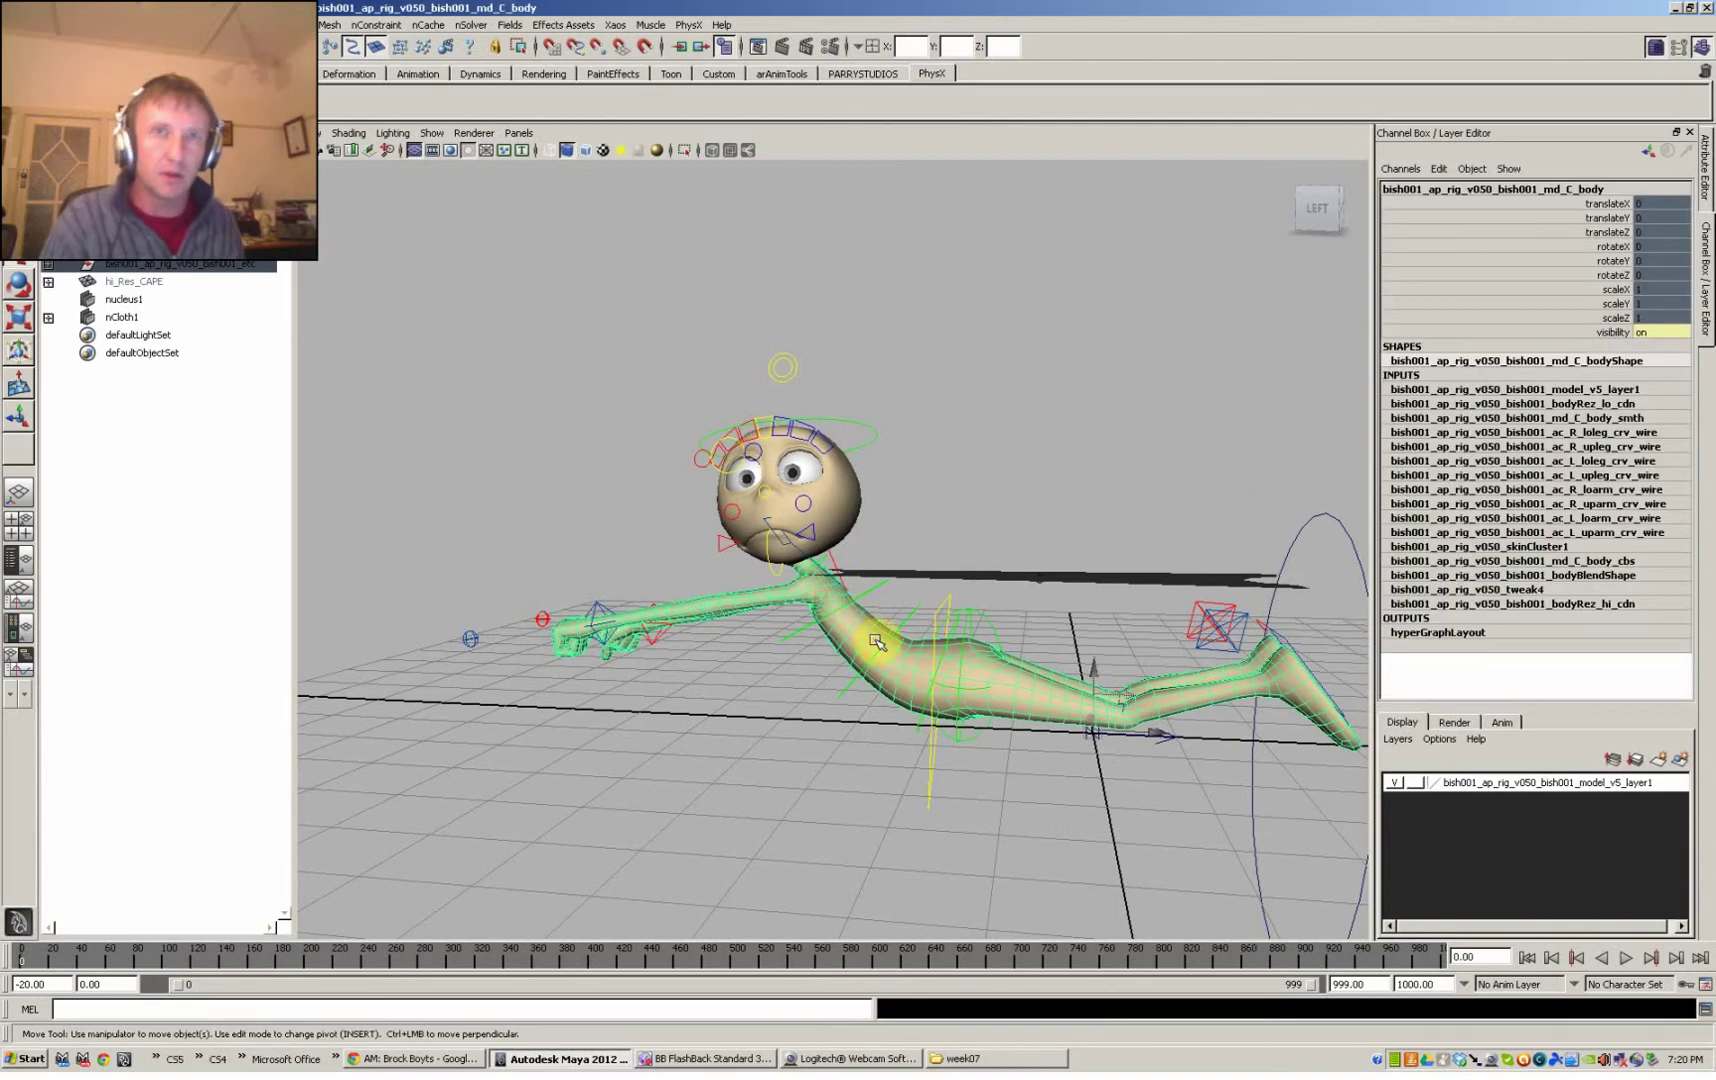
# - Zoom in on the neck and pick neck edges in edge mode (F10), undoing a wrong pick
pyautogui.keyDown('alt'); pyautogui.moveTo(892, 673); pyautogui.dragTo(1357, 549, button='right'); pyautogui.keyUp('alt')
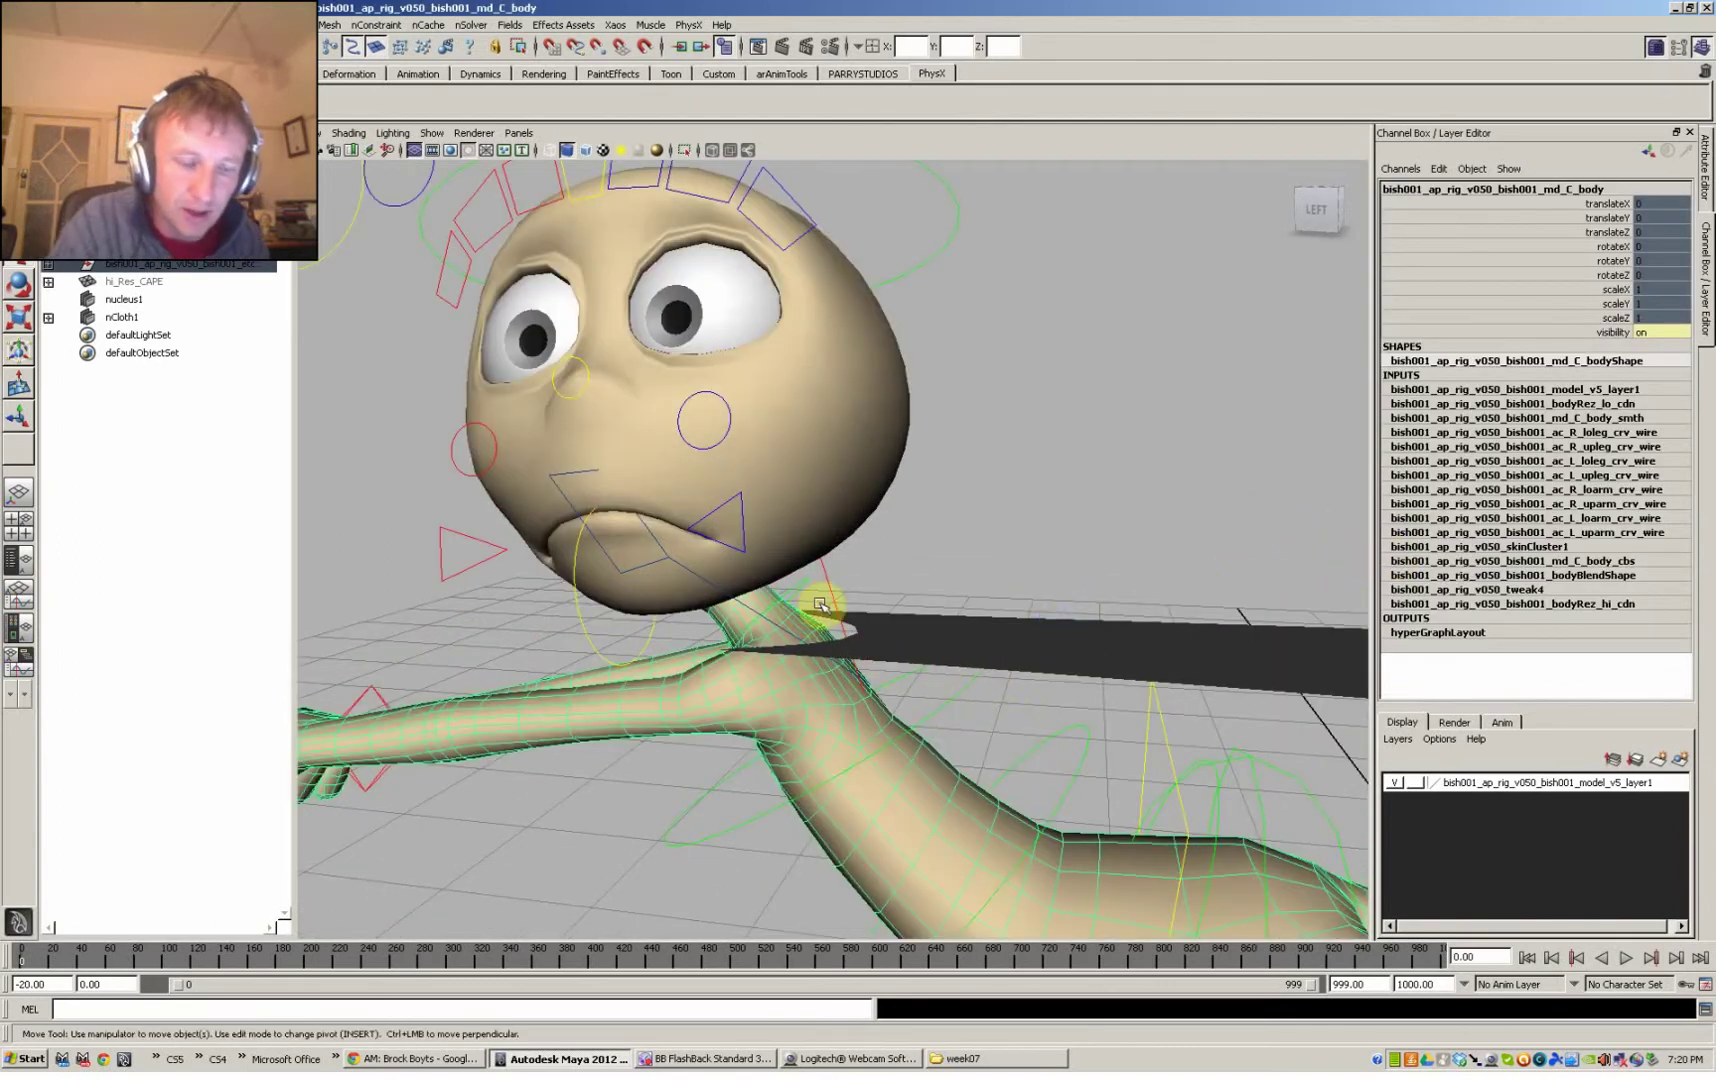
pyautogui.keyDown('alt'); pyautogui.moveTo(919, 601); pyautogui.dragTo(785, 692, button='right'); pyautogui.keyUp('alt')
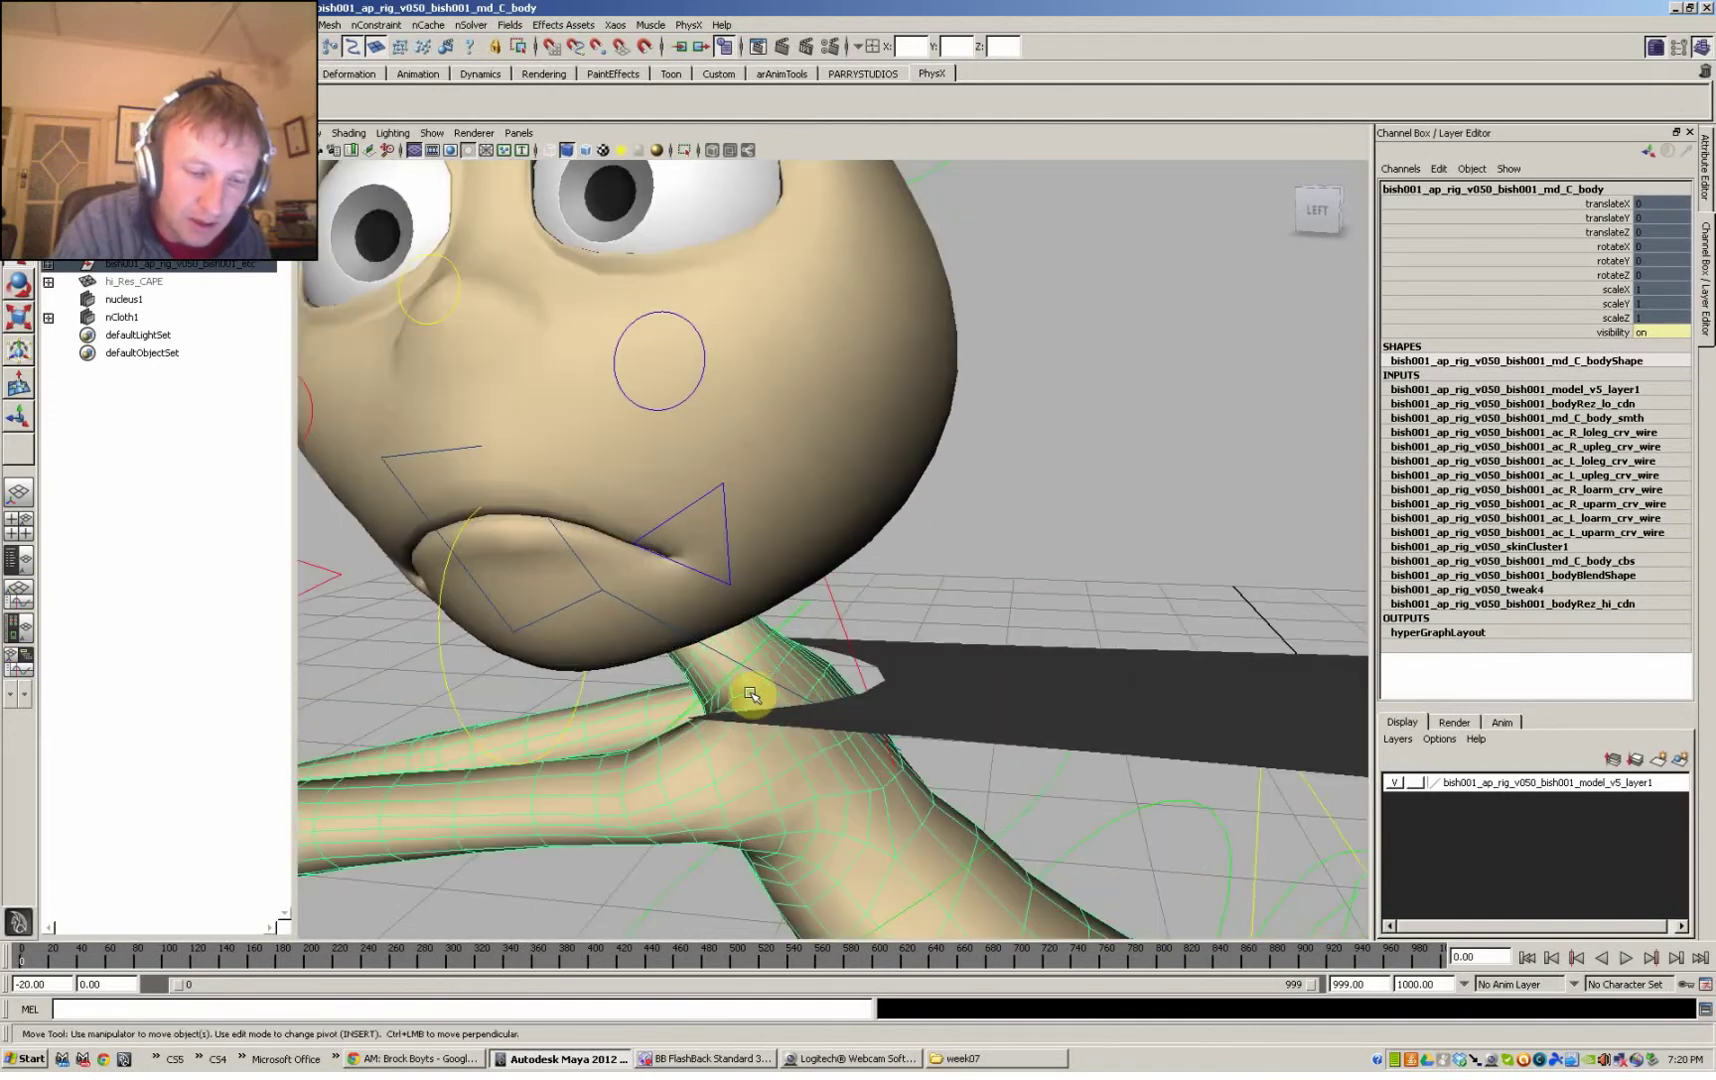
pyautogui.press('F10')
pyautogui.click(773, 677)
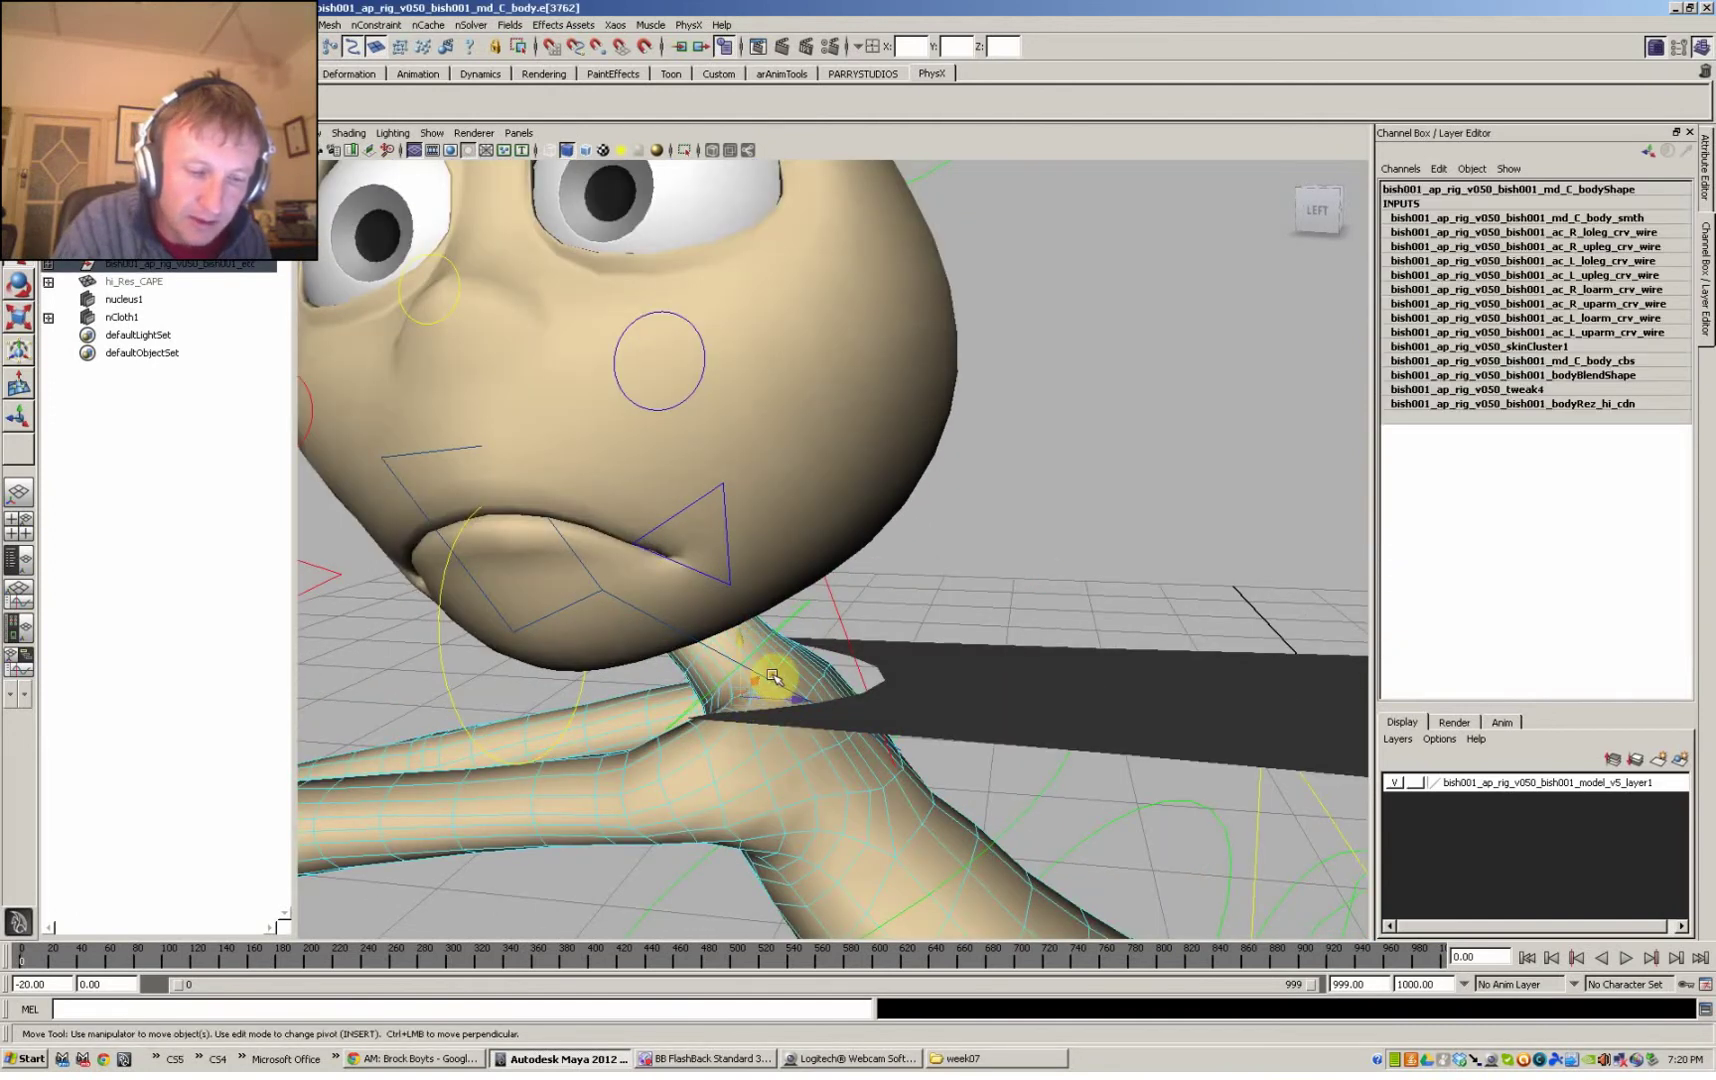
pyautogui.keyDown('alt'); pyautogui.moveTo(858, 666); pyautogui.dragTo(989, 704); pyautogui.keyUp('alt')
pyautogui.click(828, 548)
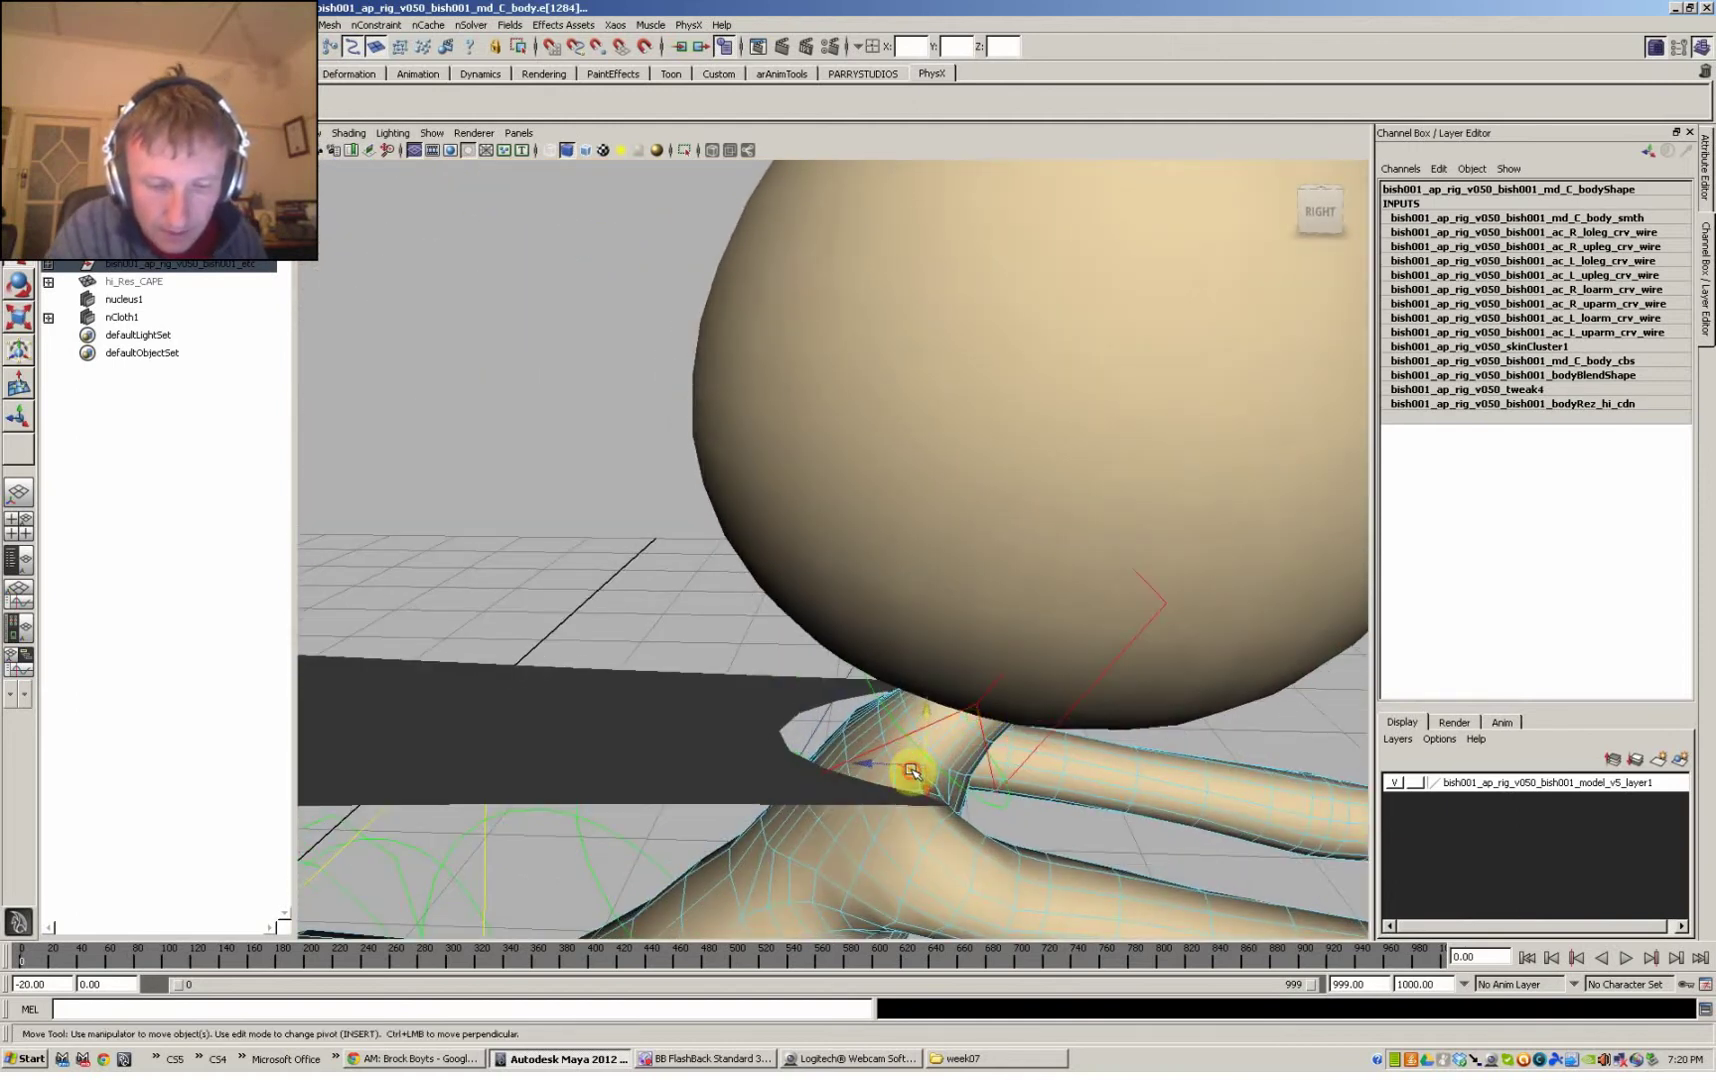
pyautogui.keyDown('alt'); pyautogui.moveTo(977, 793); pyautogui.dragTo(955, 762); pyautogui.keyUp('alt')
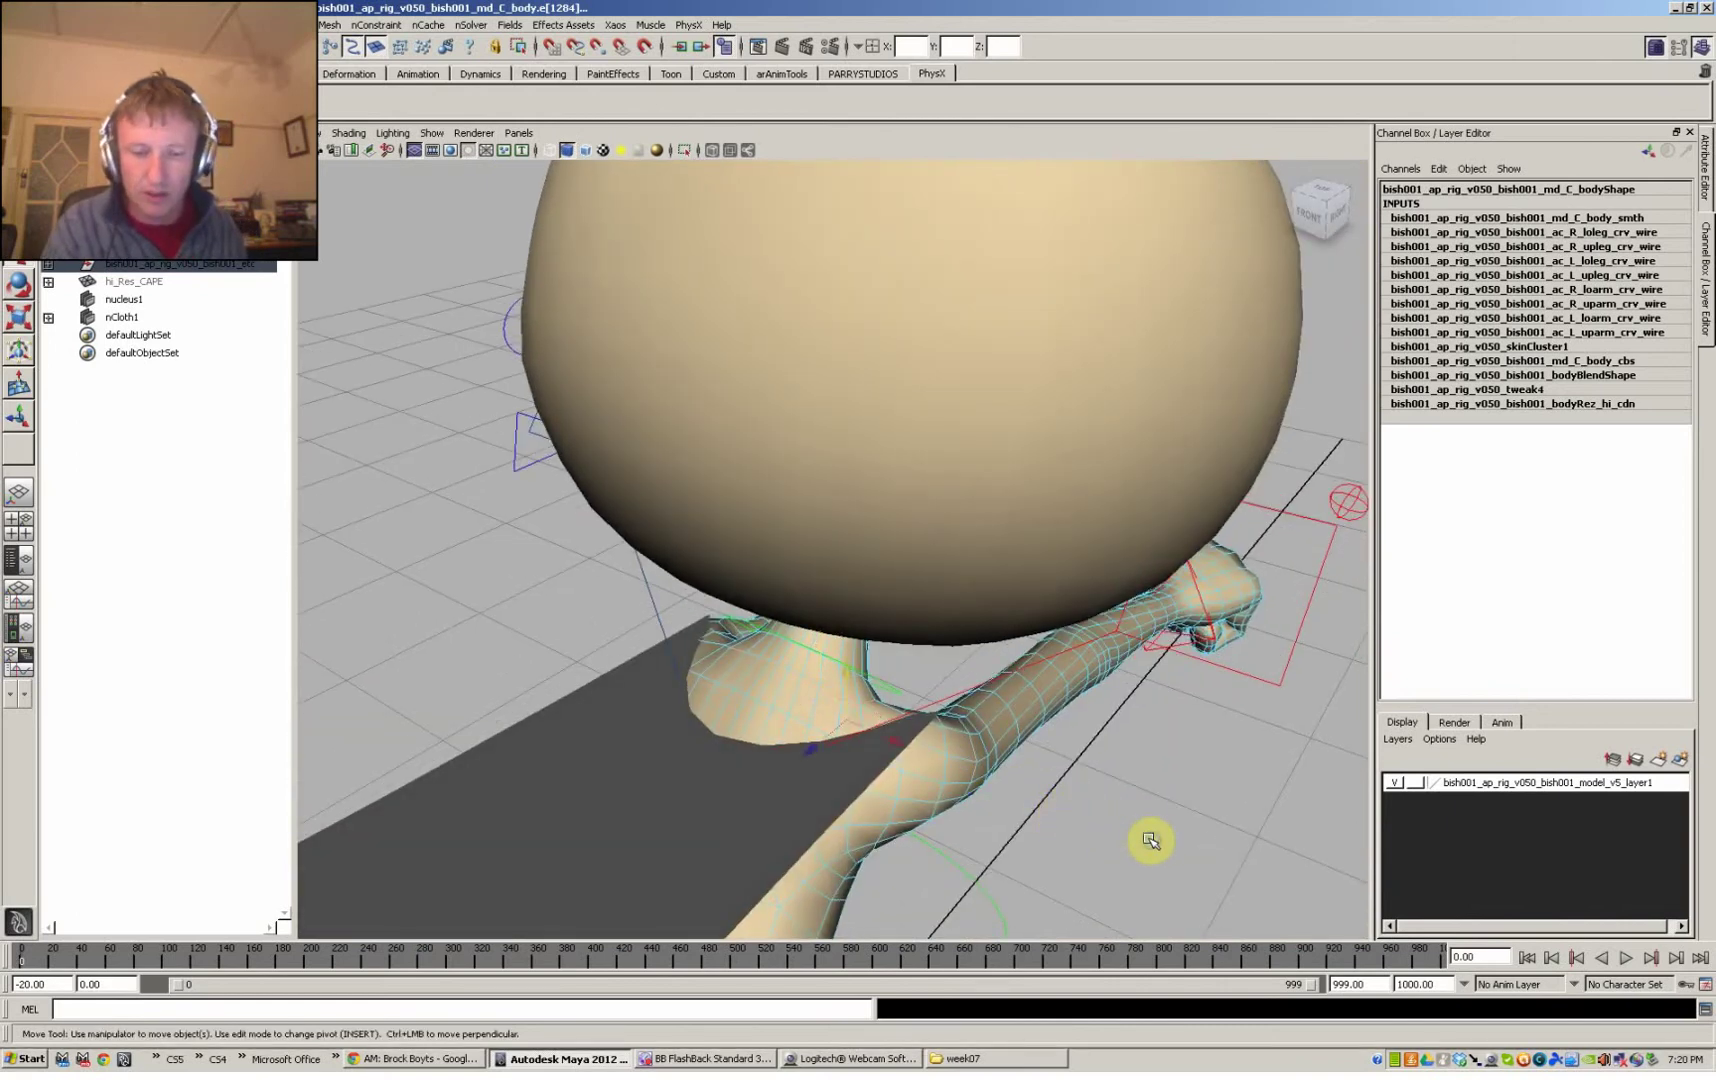
pyautogui.moveTo(1092, 850)
pyautogui.keyDown('alt'); pyautogui.mouseDown()
pyautogui.moveTo(892, 831)
pyautogui.moveTo(977, 835)
pyautogui.moveTo(980, 789)
pyautogui.moveTo(938, 774)
pyautogui.moveTo(973, 812)
pyautogui.moveTo(931, 797)
pyautogui.moveTo(1007, 823)
pyautogui.moveTo(1154, 842)
pyautogui.mouseUp(); pyautogui.keyUp('alt')
pyautogui.press('z')
# - Check the neck in wireframe and shaded views, then add the cape's top vertices to the selection
pyautogui.press('4')
pyautogui.press('5')
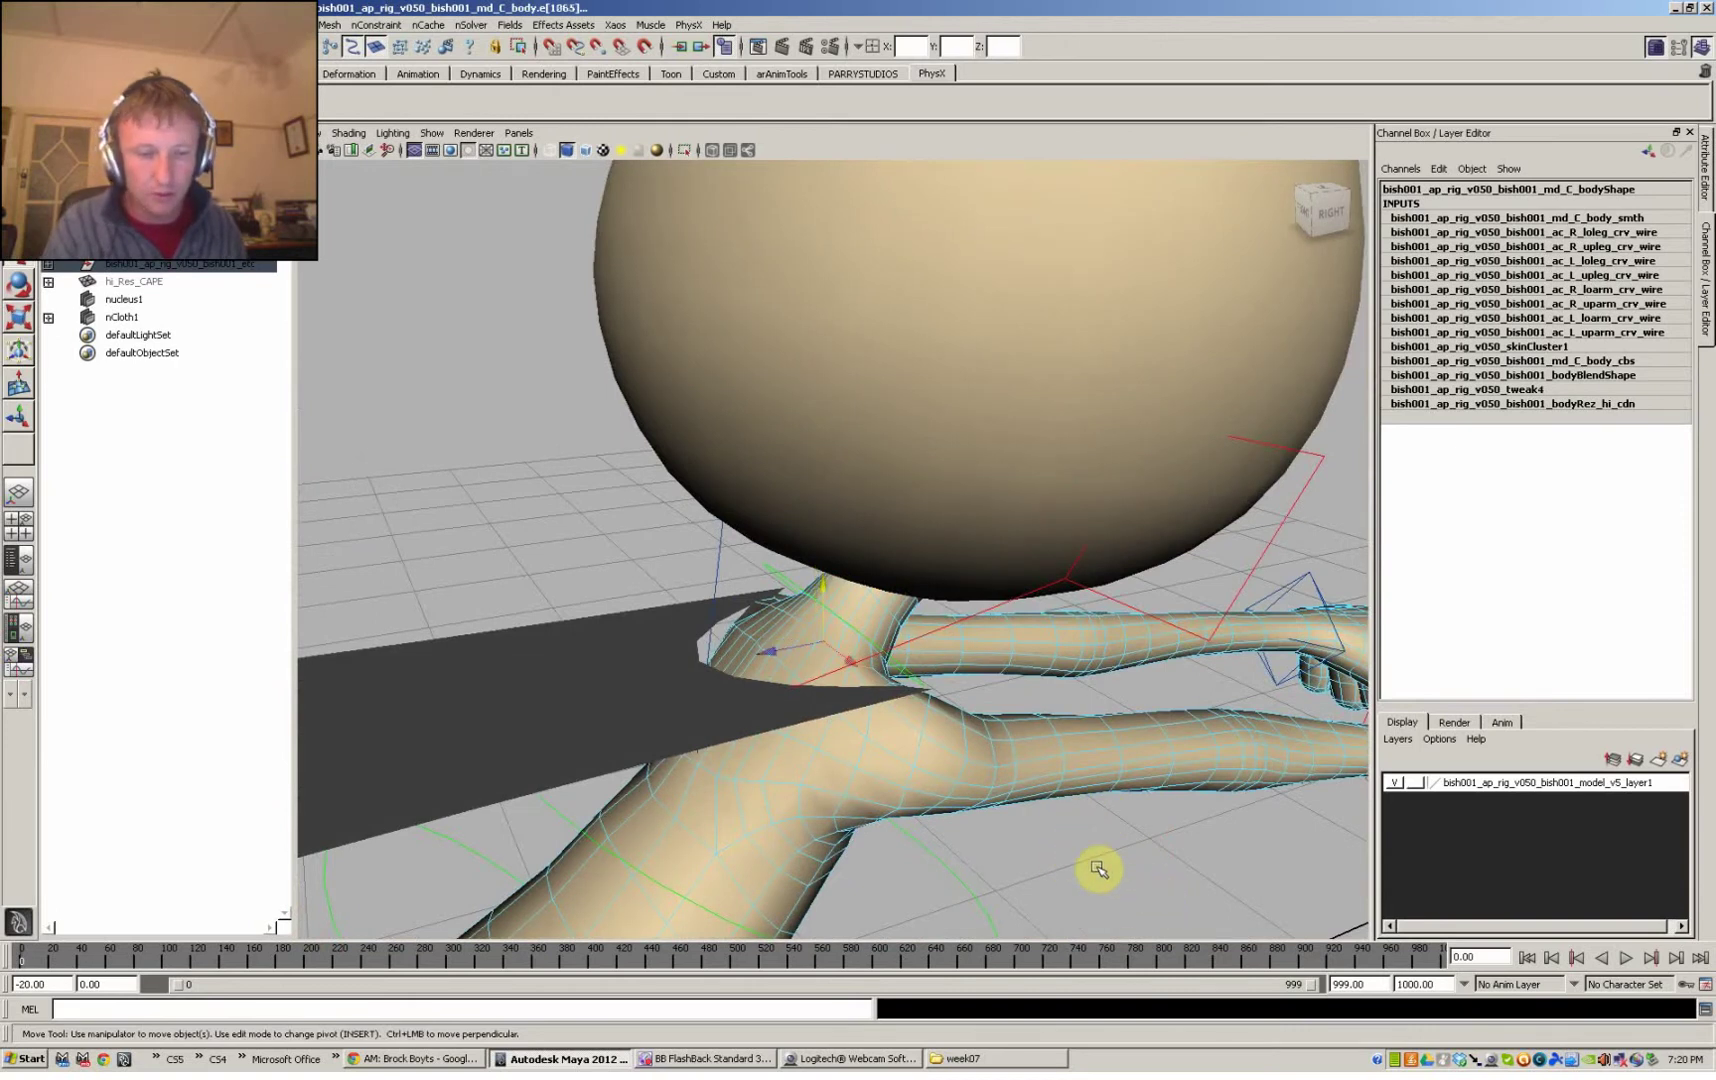
pyautogui.keyDown('alt'); pyautogui.moveTo(1099, 869); pyautogui.dragTo(1176, 835); pyautogui.keyUp('alt')
pyautogui.keyDown('alt'); pyautogui.moveTo(1176, 835); pyautogui.dragTo(1157, 800, button='right'); pyautogui.keyUp('alt')
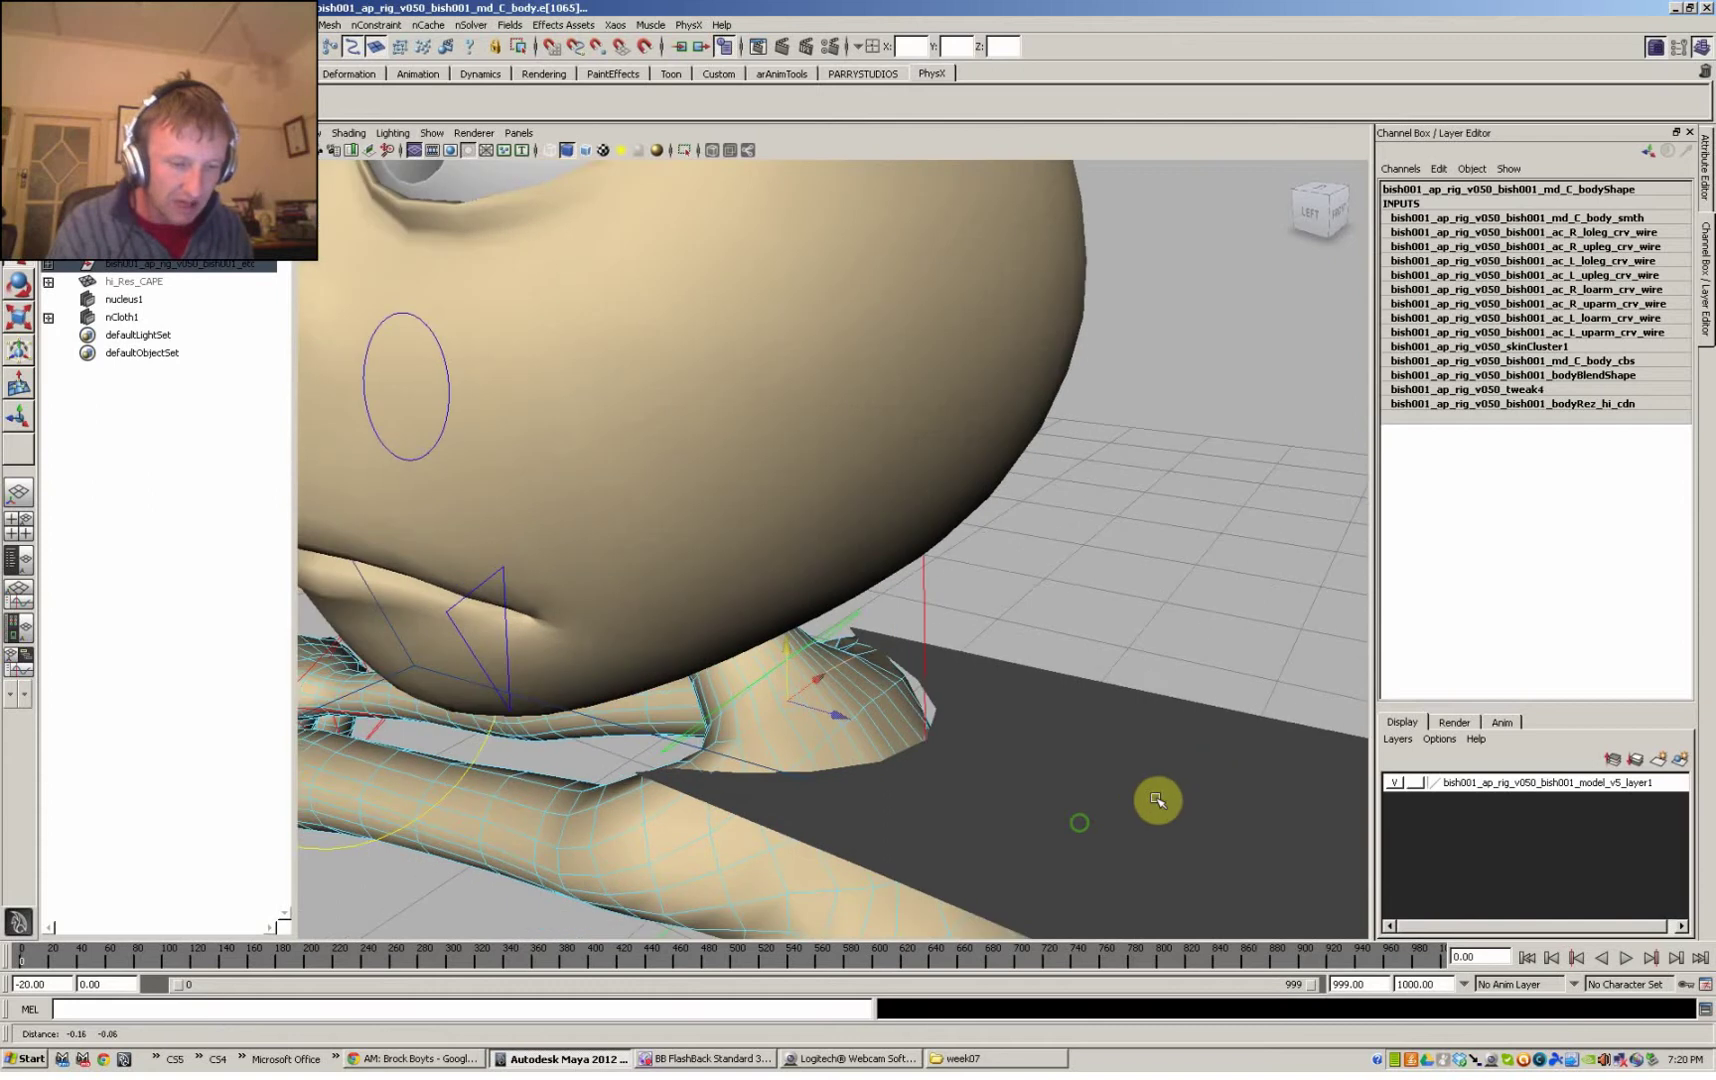
pyautogui.keyDown('alt'); pyautogui.moveTo(1158, 800); pyautogui.dragTo(772, 766); pyautogui.keyUp('alt')
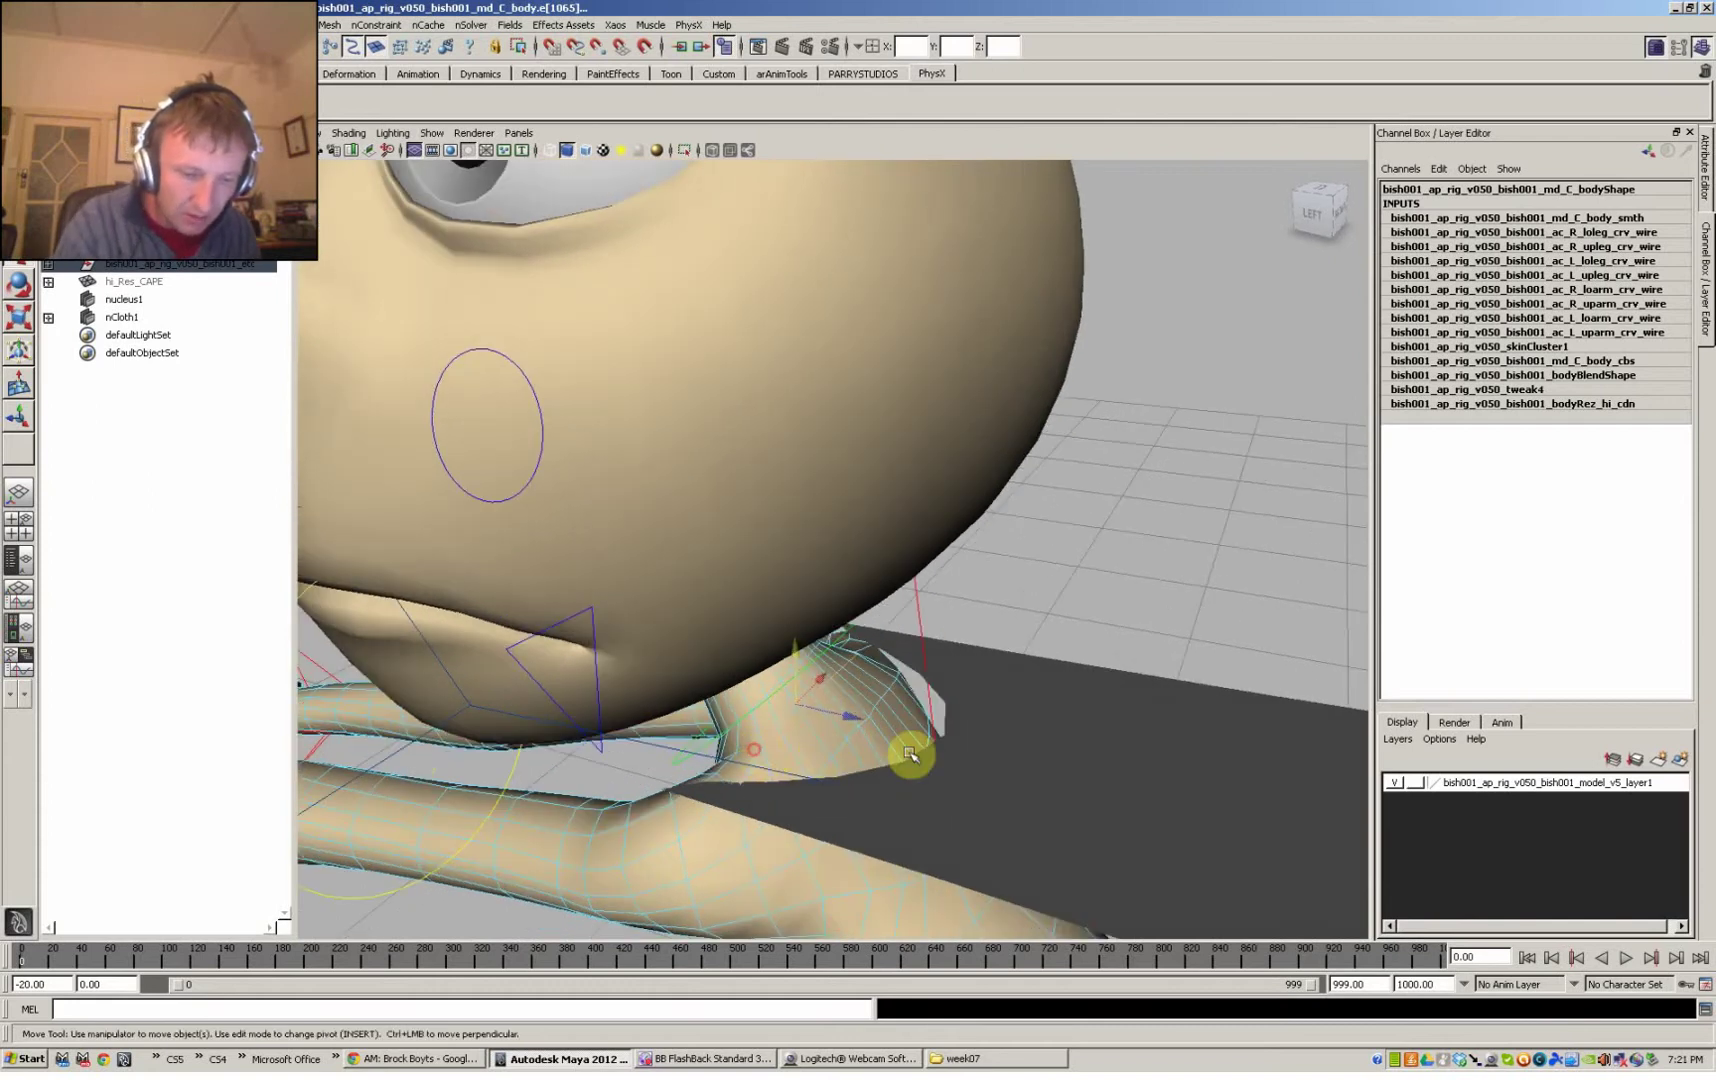
pyautogui.keyDown('alt'); pyautogui.moveTo(1053, 777); pyautogui.dragTo(1053, 784); pyautogui.keyUp('alt')
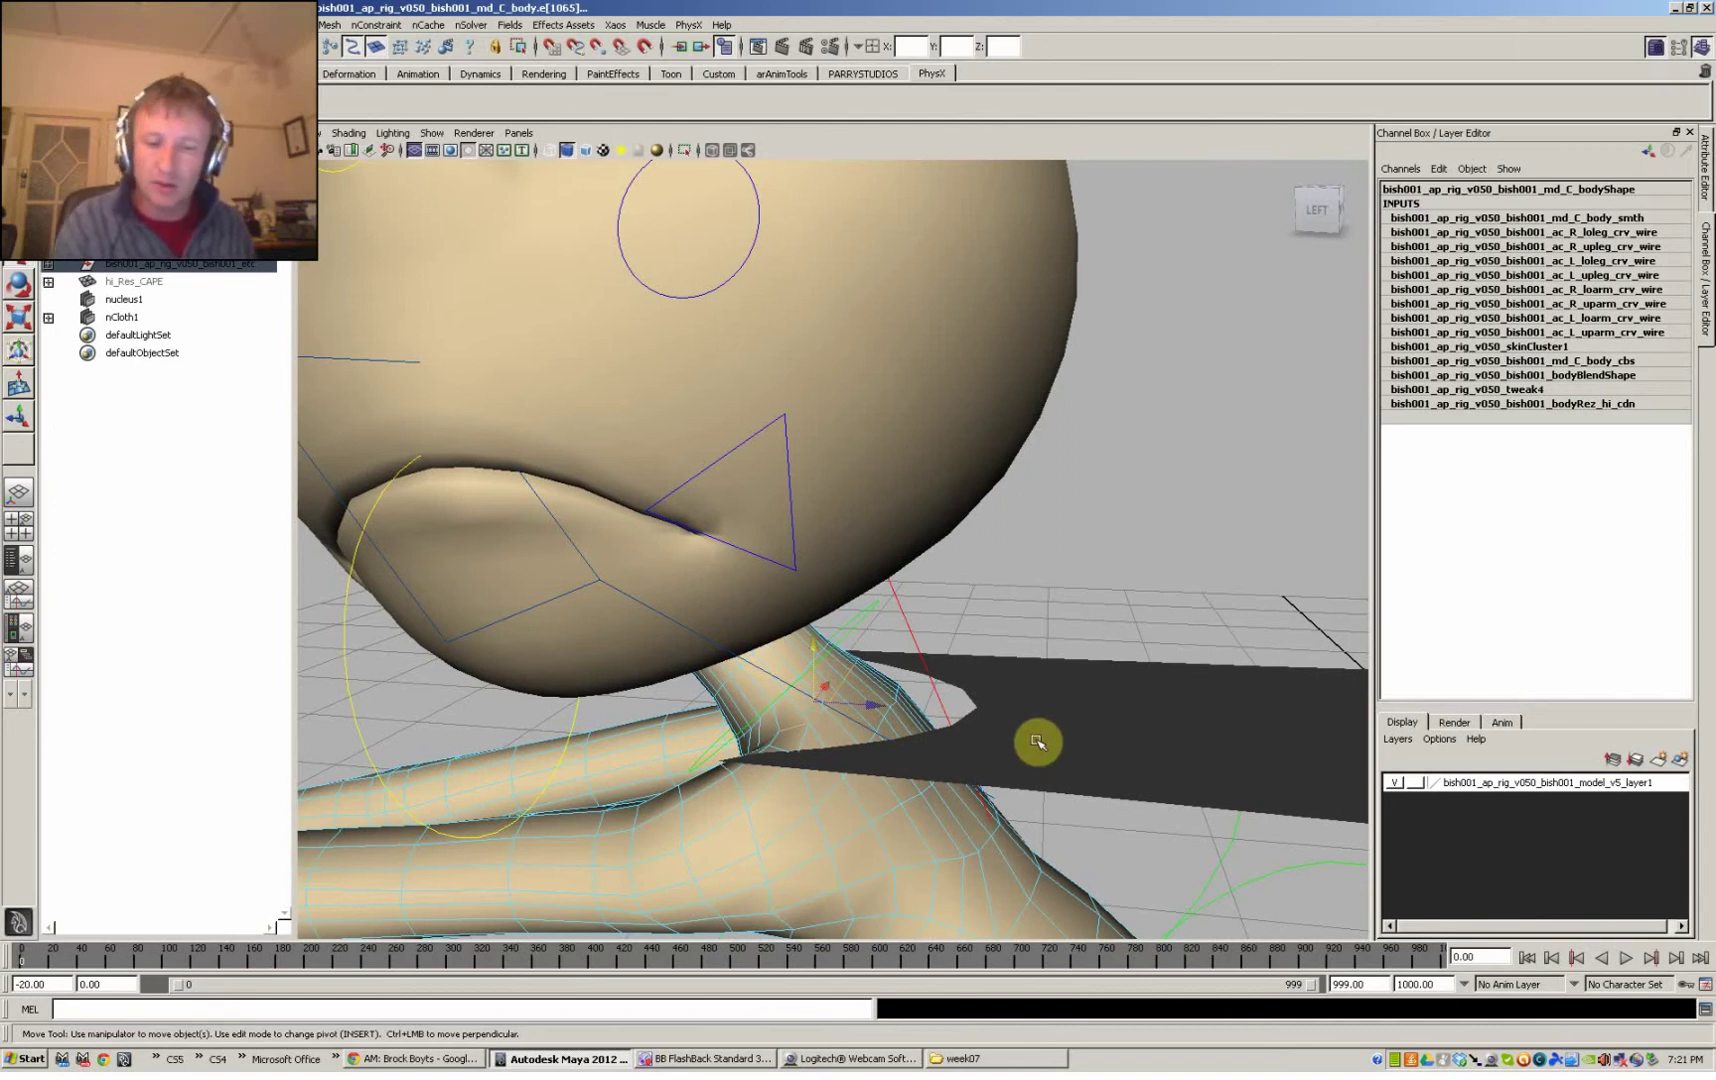
pyautogui.keyDown('alt'); pyautogui.moveTo(1038, 740); pyautogui.dragTo(973, 770); pyautogui.keyUp('alt')
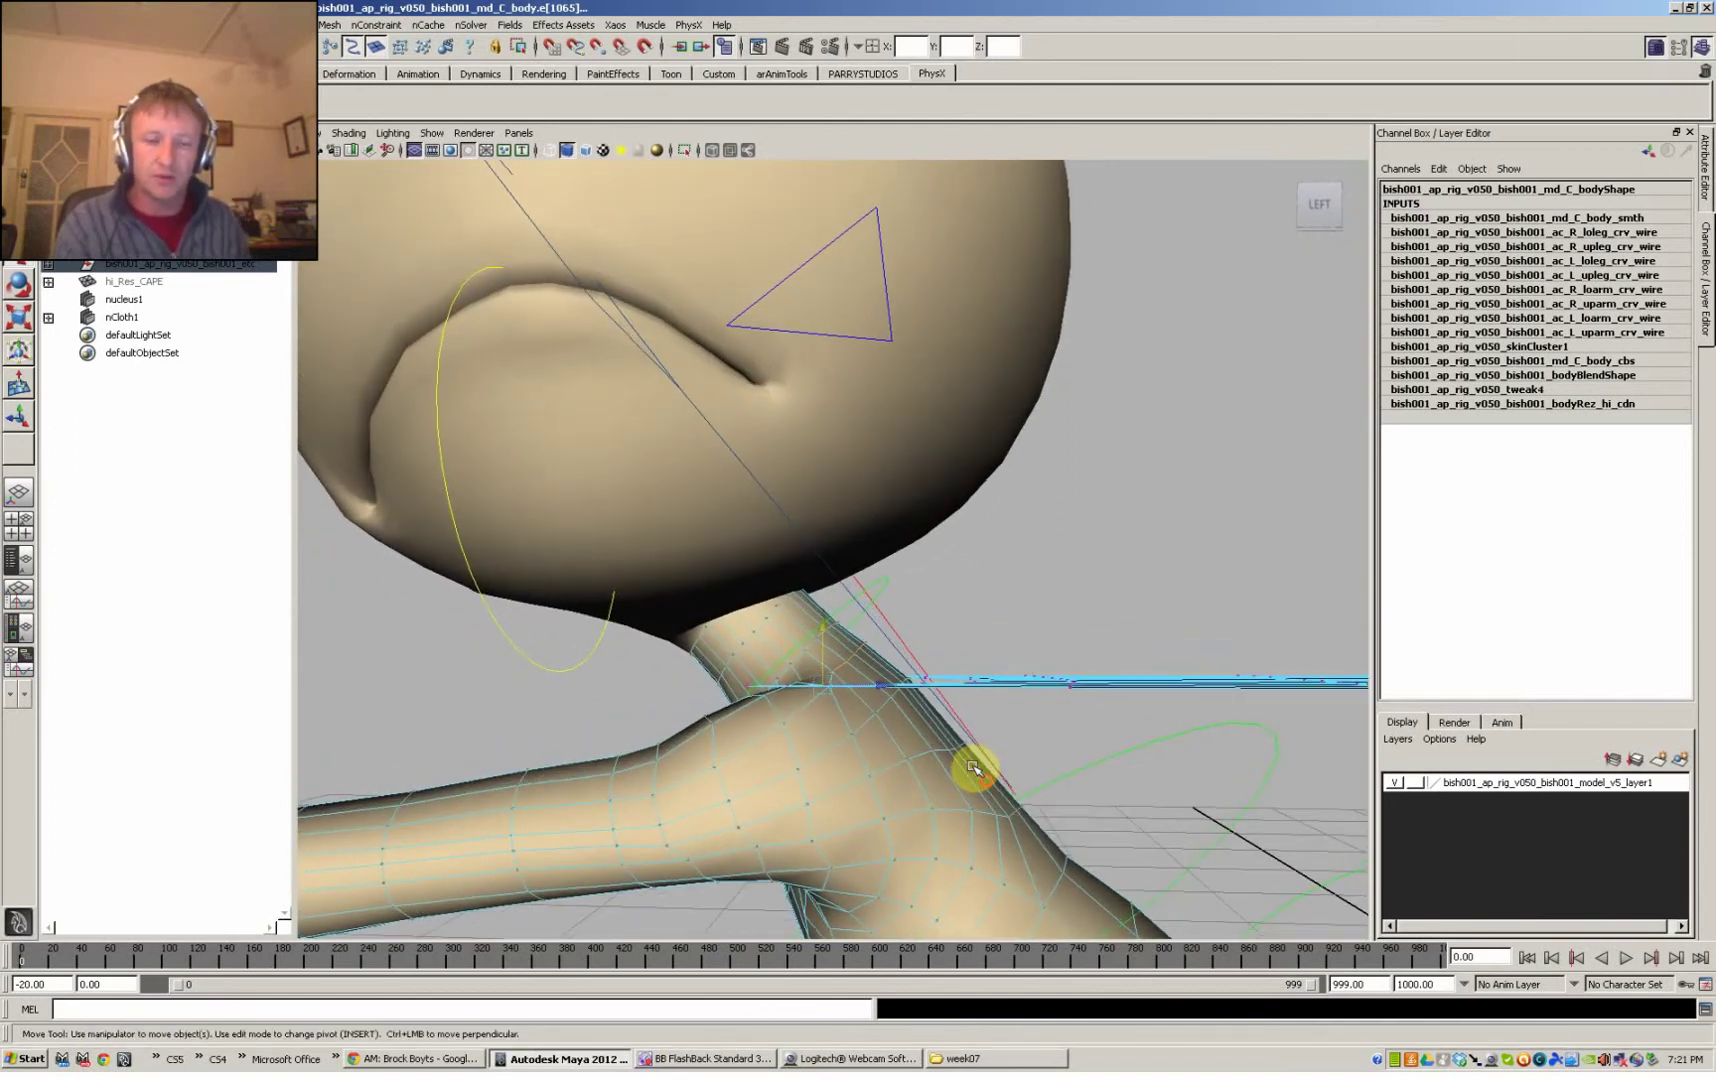
pyautogui.moveTo(697, 669); pyautogui.dragTo(1027, 758)
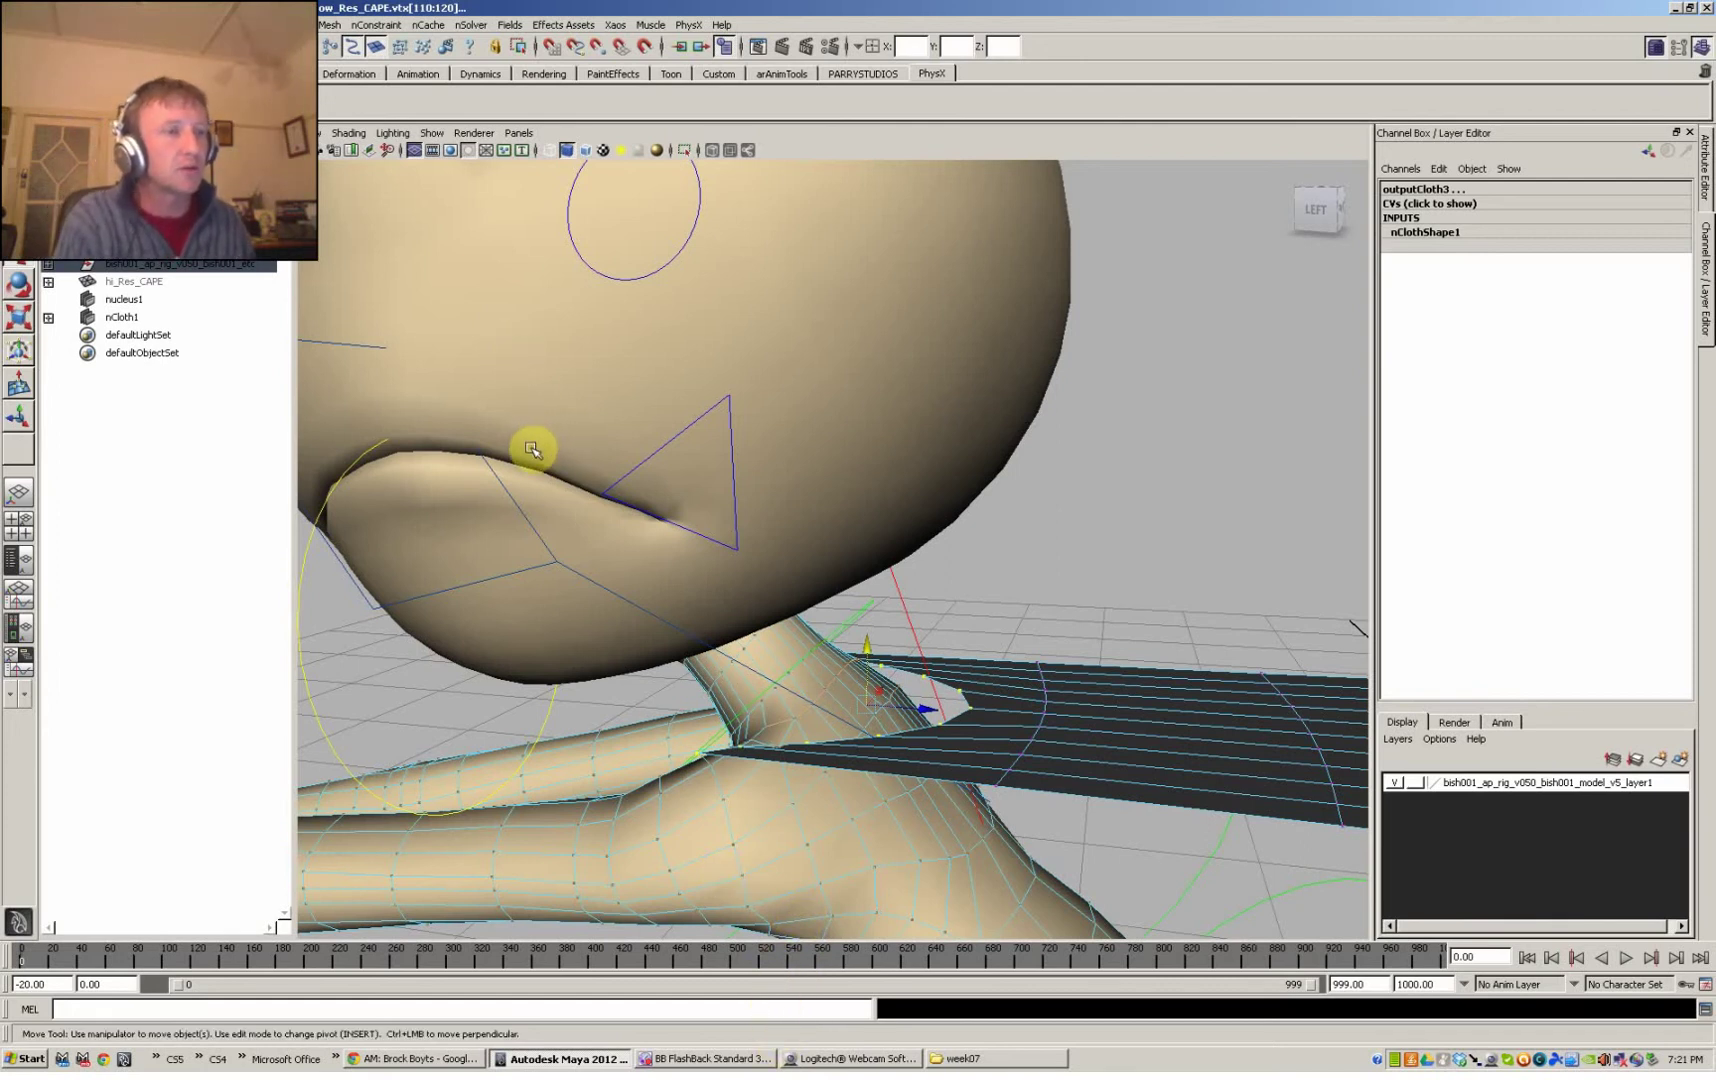
# - Apply nConstraint > Component to Component to pin the cape's top vertices to the neck edges
pyautogui.click(375, 25)
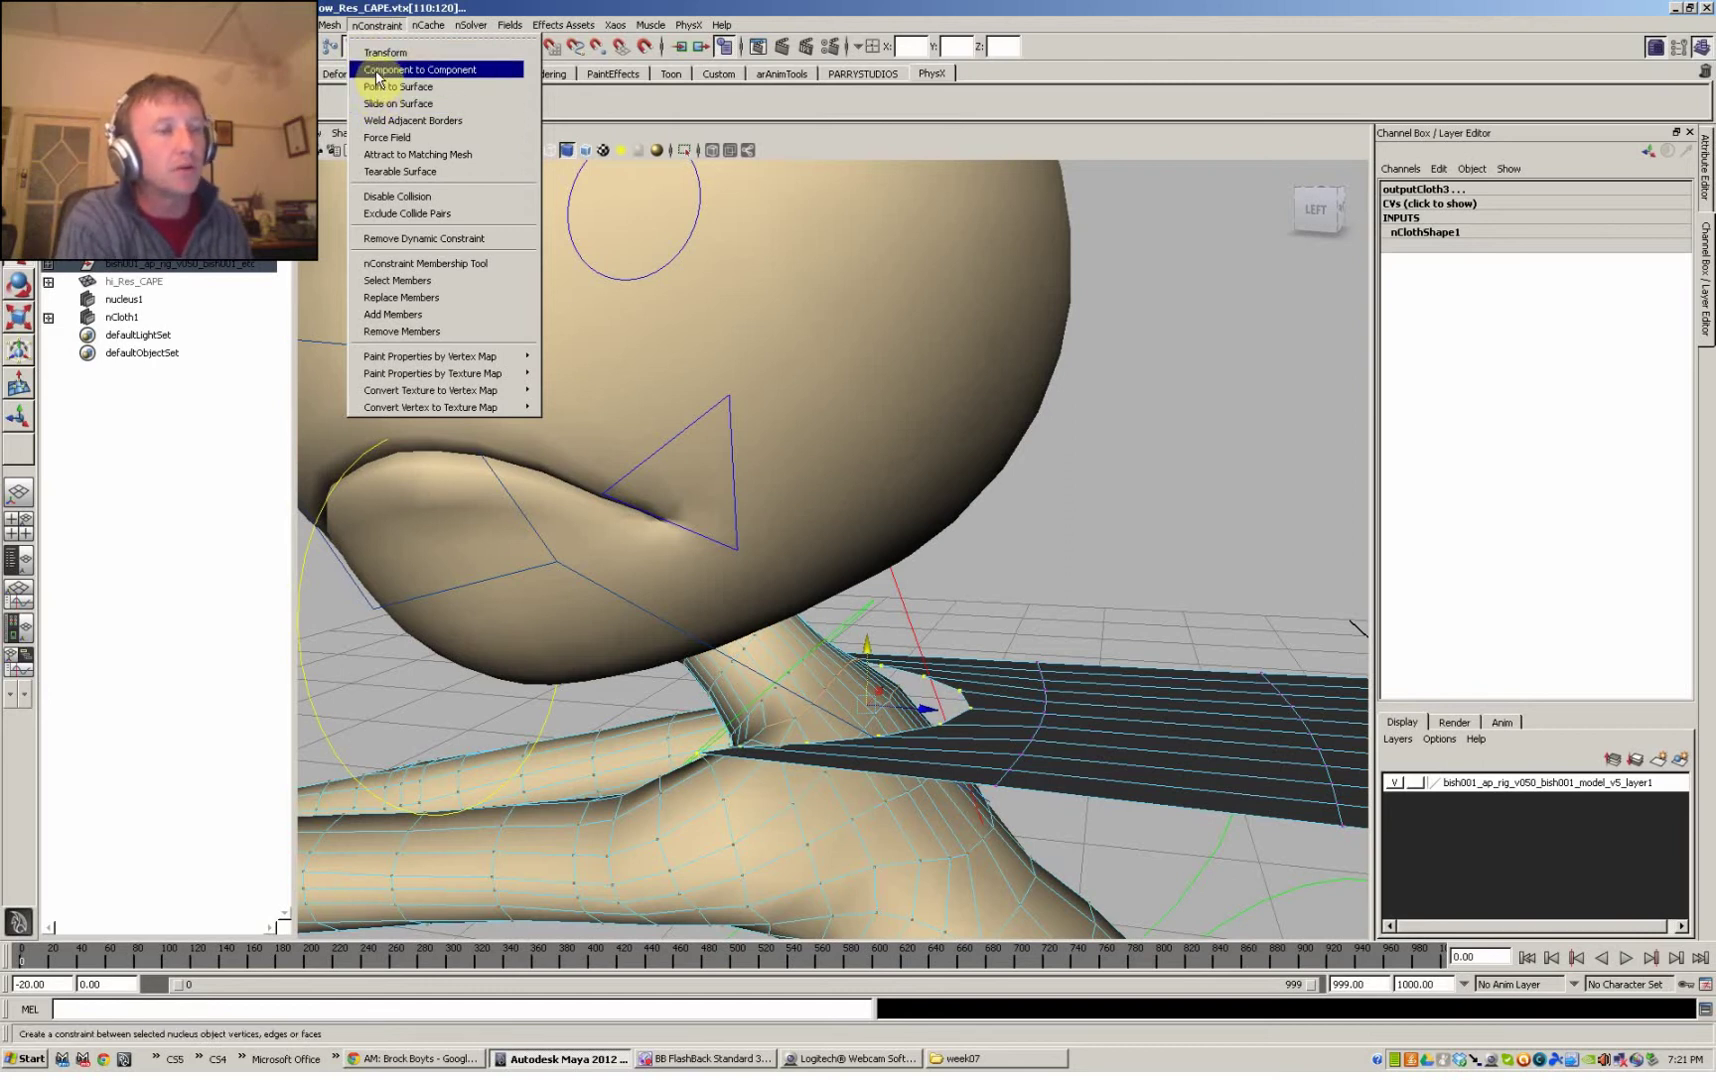
pyautogui.click(376, 70)
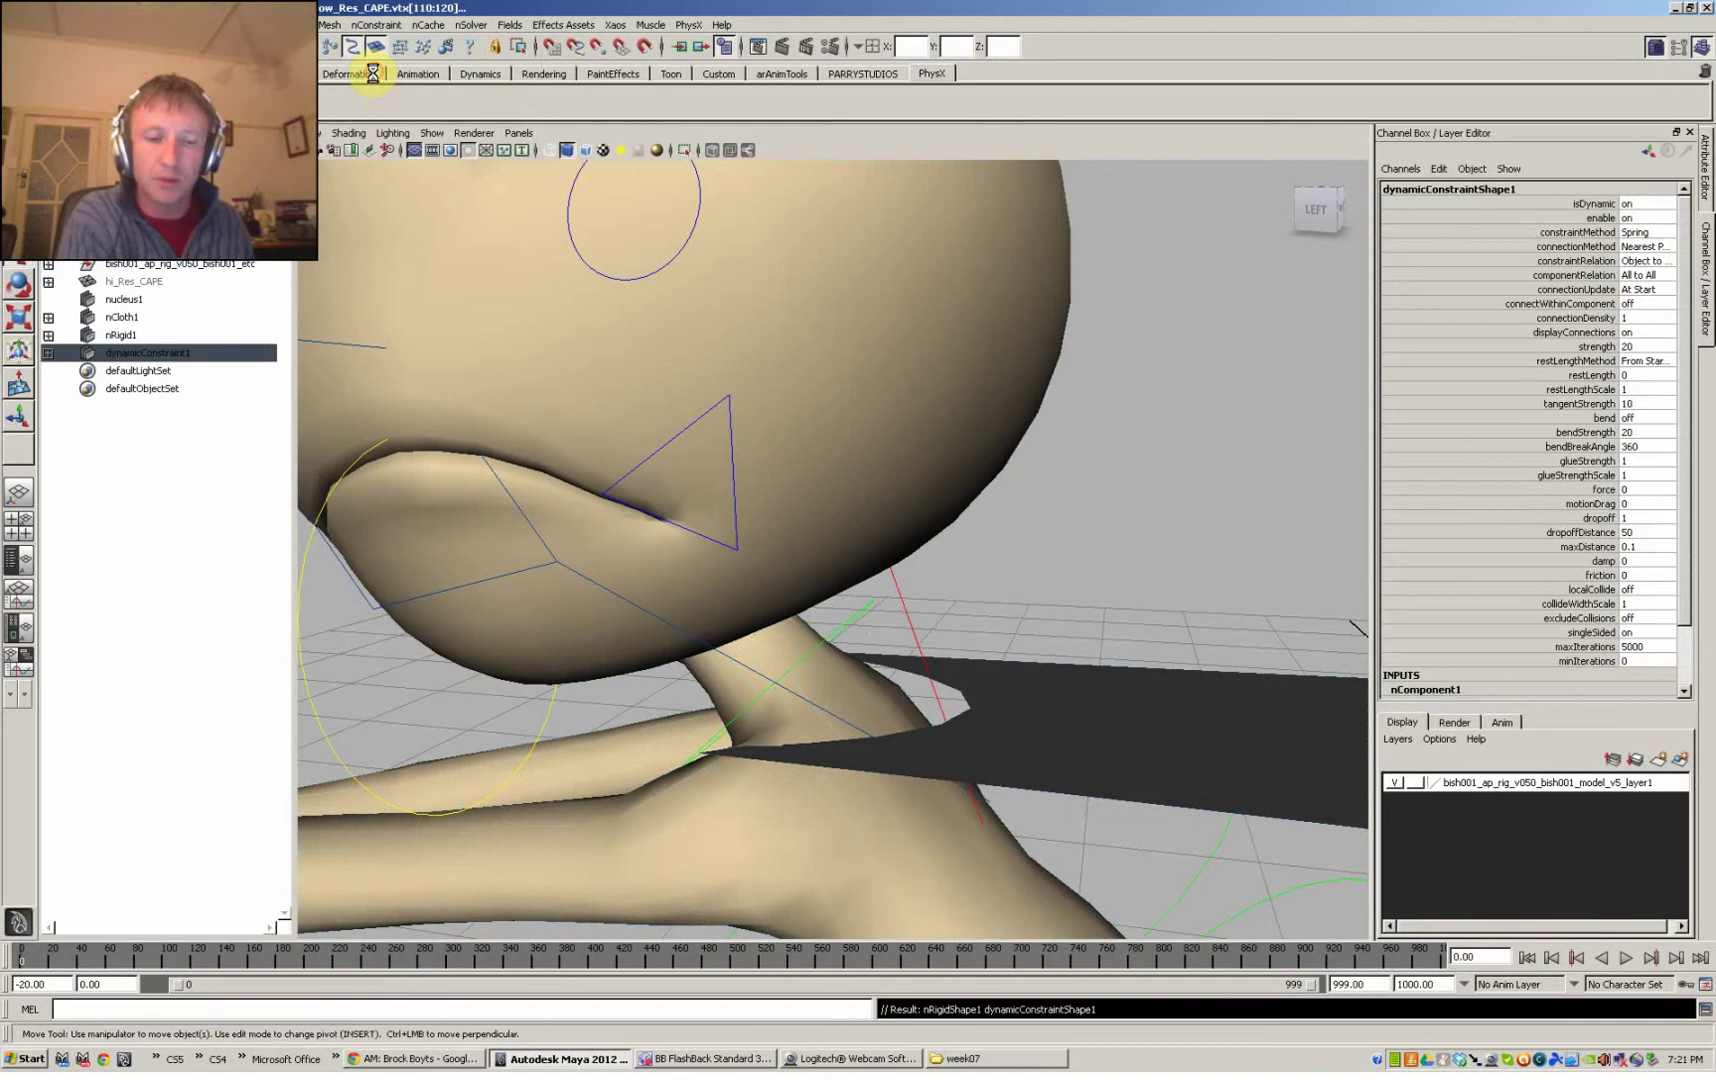
# - Zoom out, play the simulation to frame 77, and pull back to a wide view of the character
pyautogui.scroll(-5, 1075, 800)
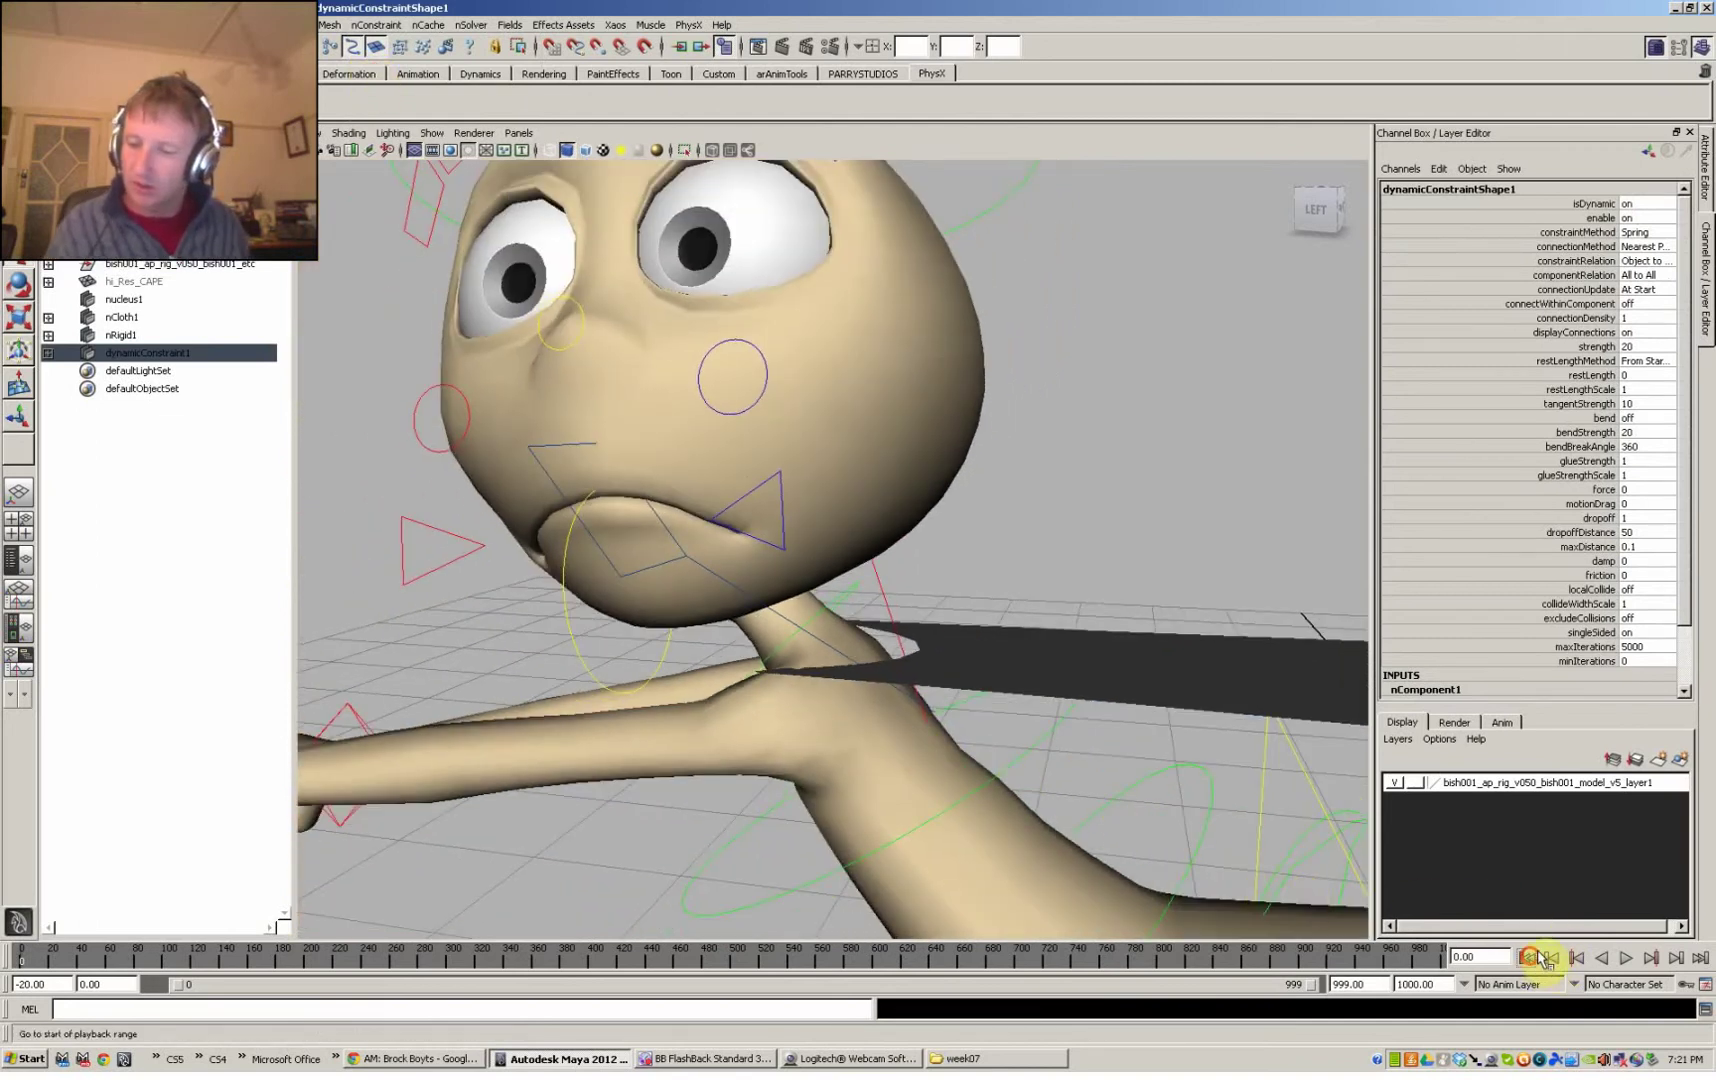
pyautogui.click(1626, 960)
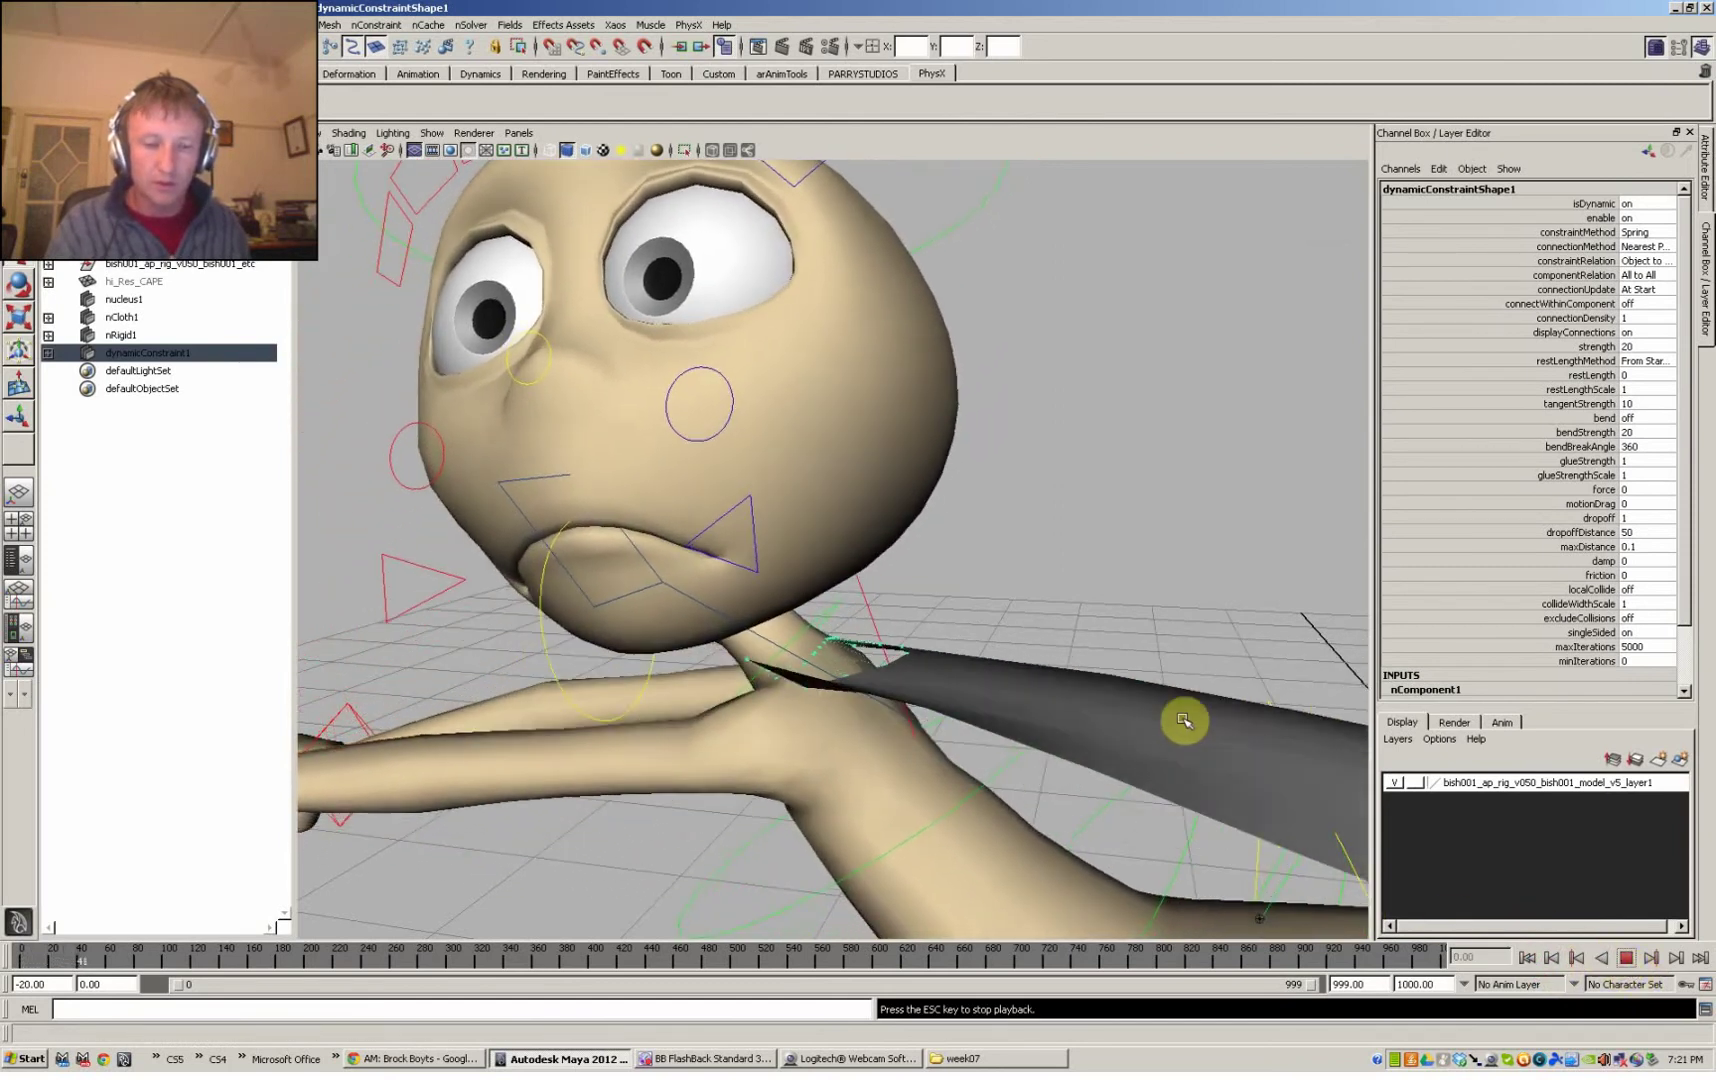
pyautogui.click(1626, 958)
pyautogui.keyDown('alt'); pyautogui.moveTo(1186, 781); pyautogui.dragTo(965, 708, button='right'); pyautogui.keyUp('alt')
pyautogui.keyDown('alt'); pyautogui.moveTo(965, 708); pyautogui.dragTo(794, 697); pyautogui.keyUp('alt')
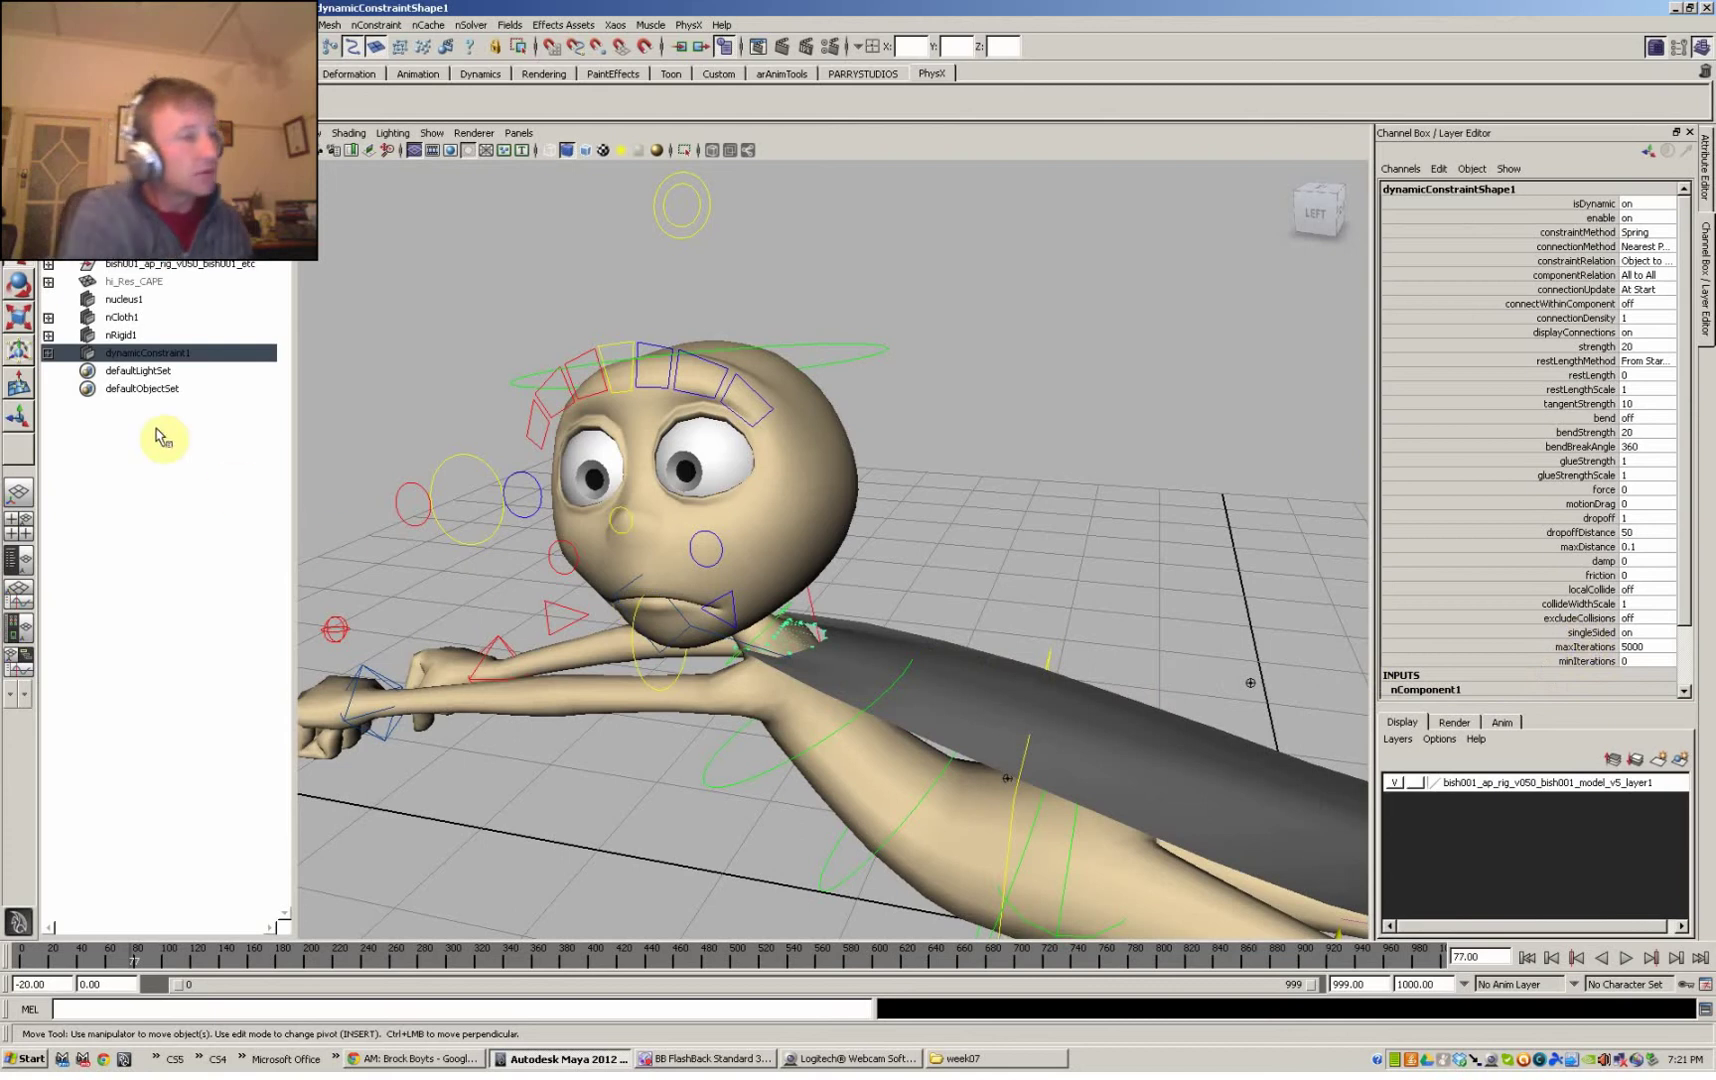
# - Select dynamicConstraint1, set its strength to 1000, and replay the simulation from frame 0
pyautogui.click(150, 336)
pyautogui.click(150, 352)
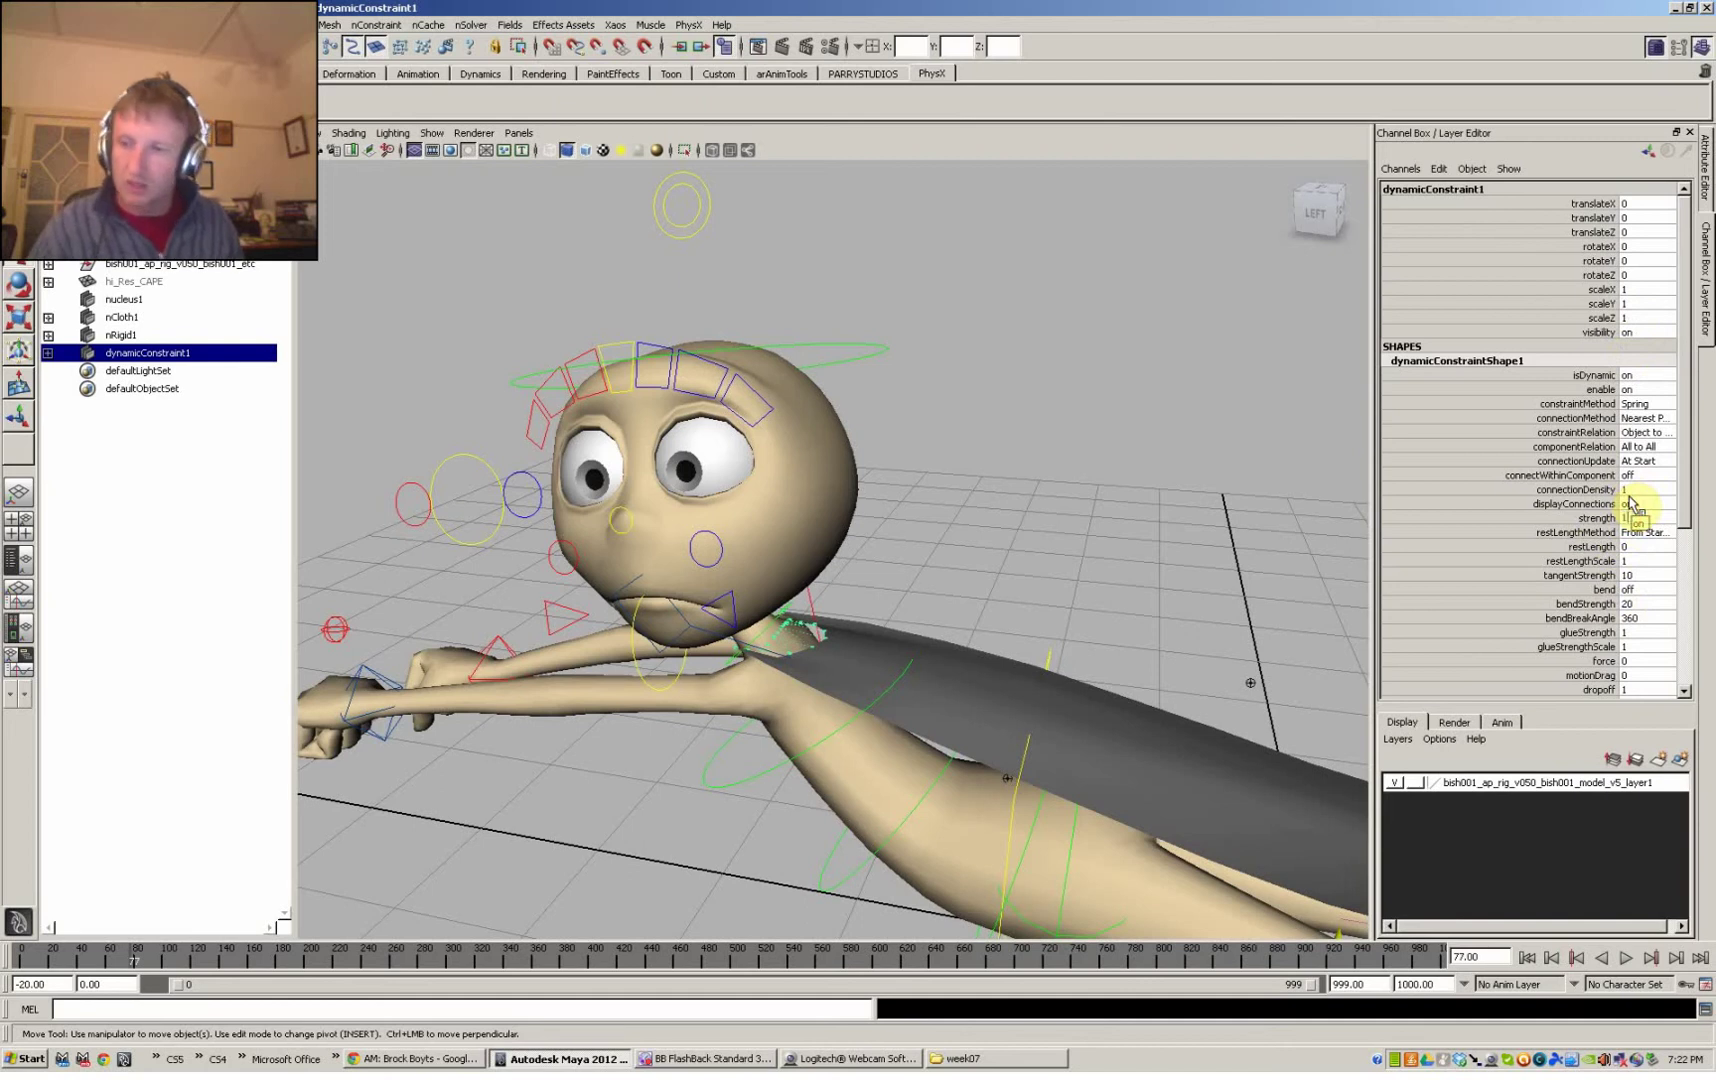
pyautogui.click(1270, 670)
pyautogui.keyDown('alt'); pyautogui.moveTo(1270, 670); pyautogui.dragTo(1343, 781); pyautogui.keyUp('alt')
pyautogui.click(1527, 960)
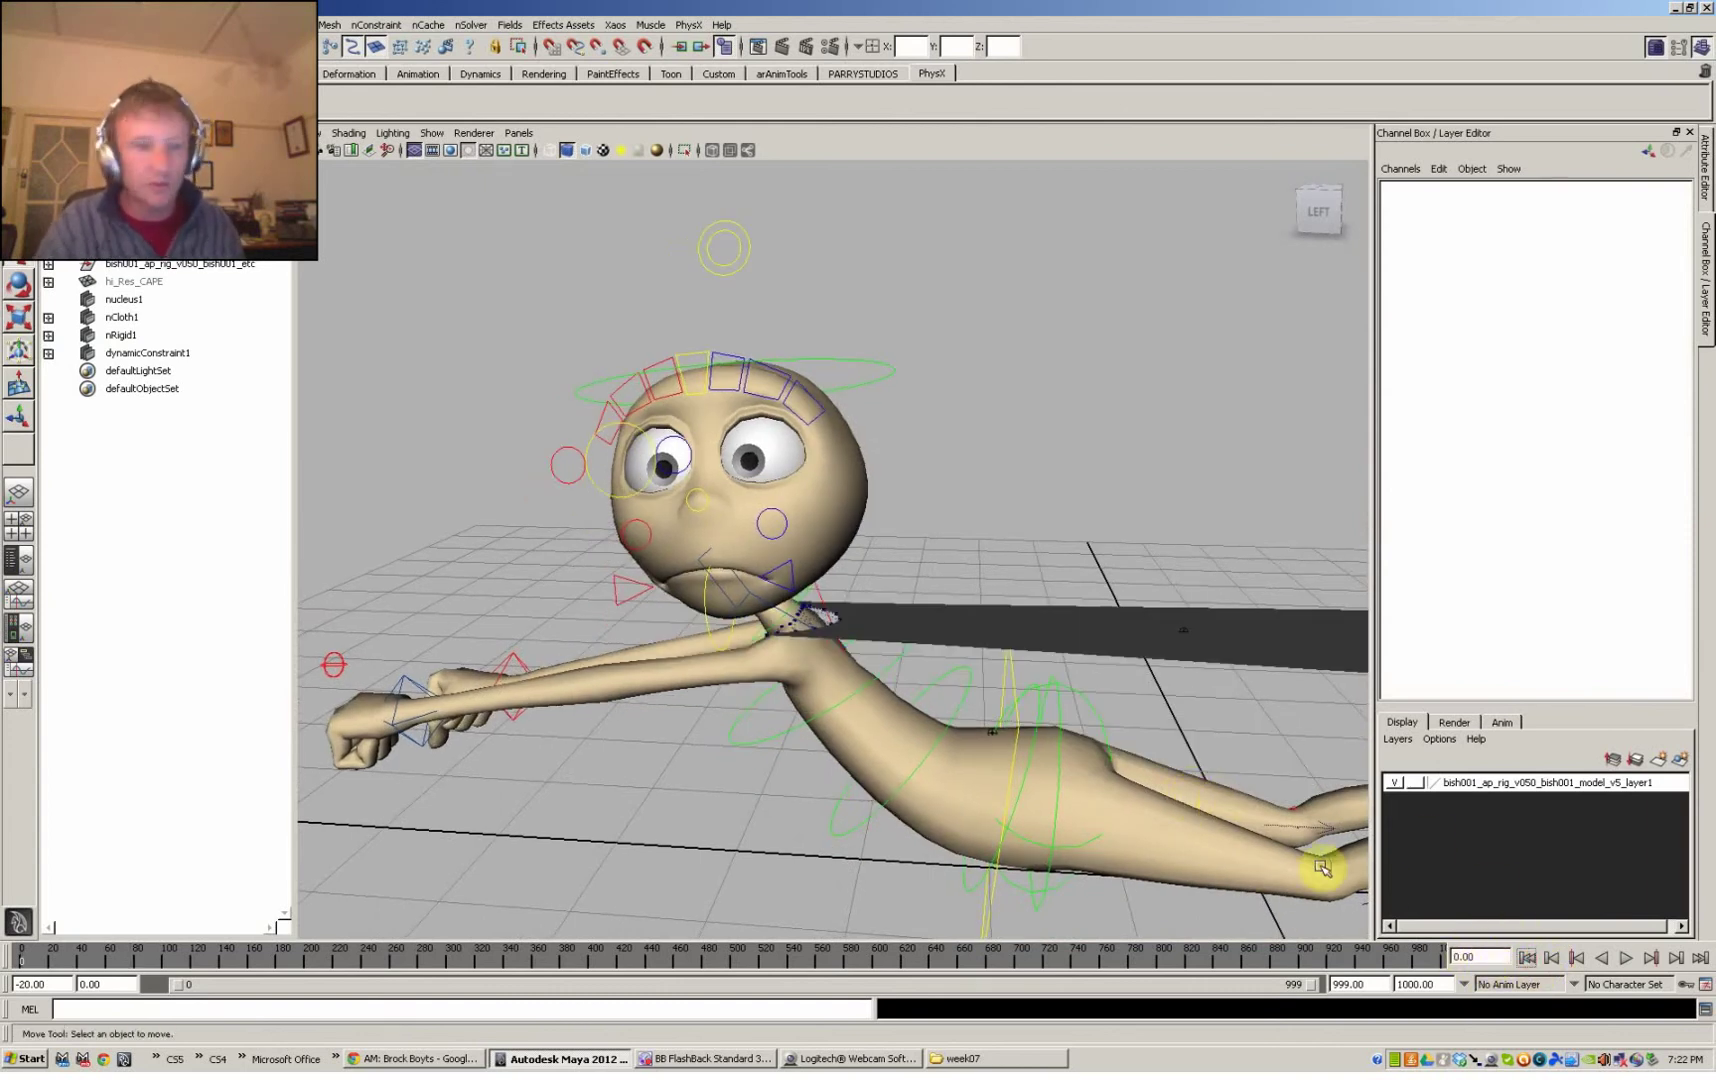
pyautogui.click(1626, 958)
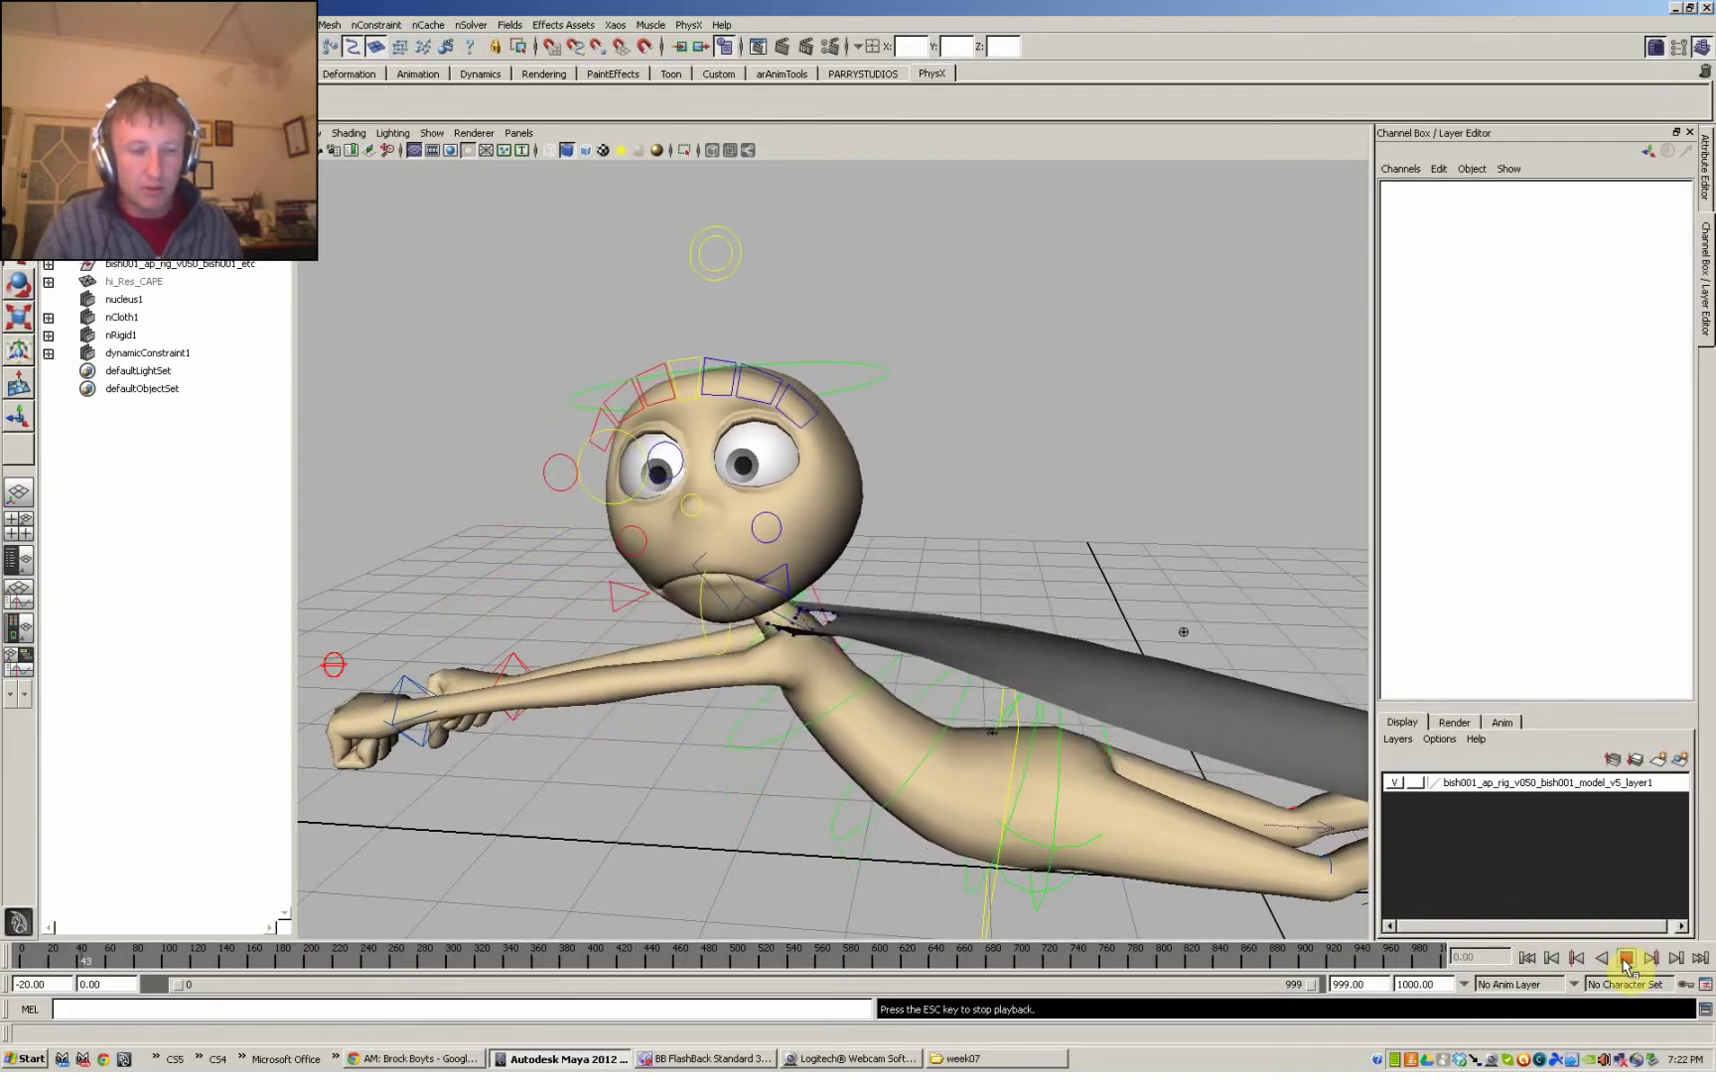
pyautogui.click(1626, 958)
pyautogui.click(1526, 958)
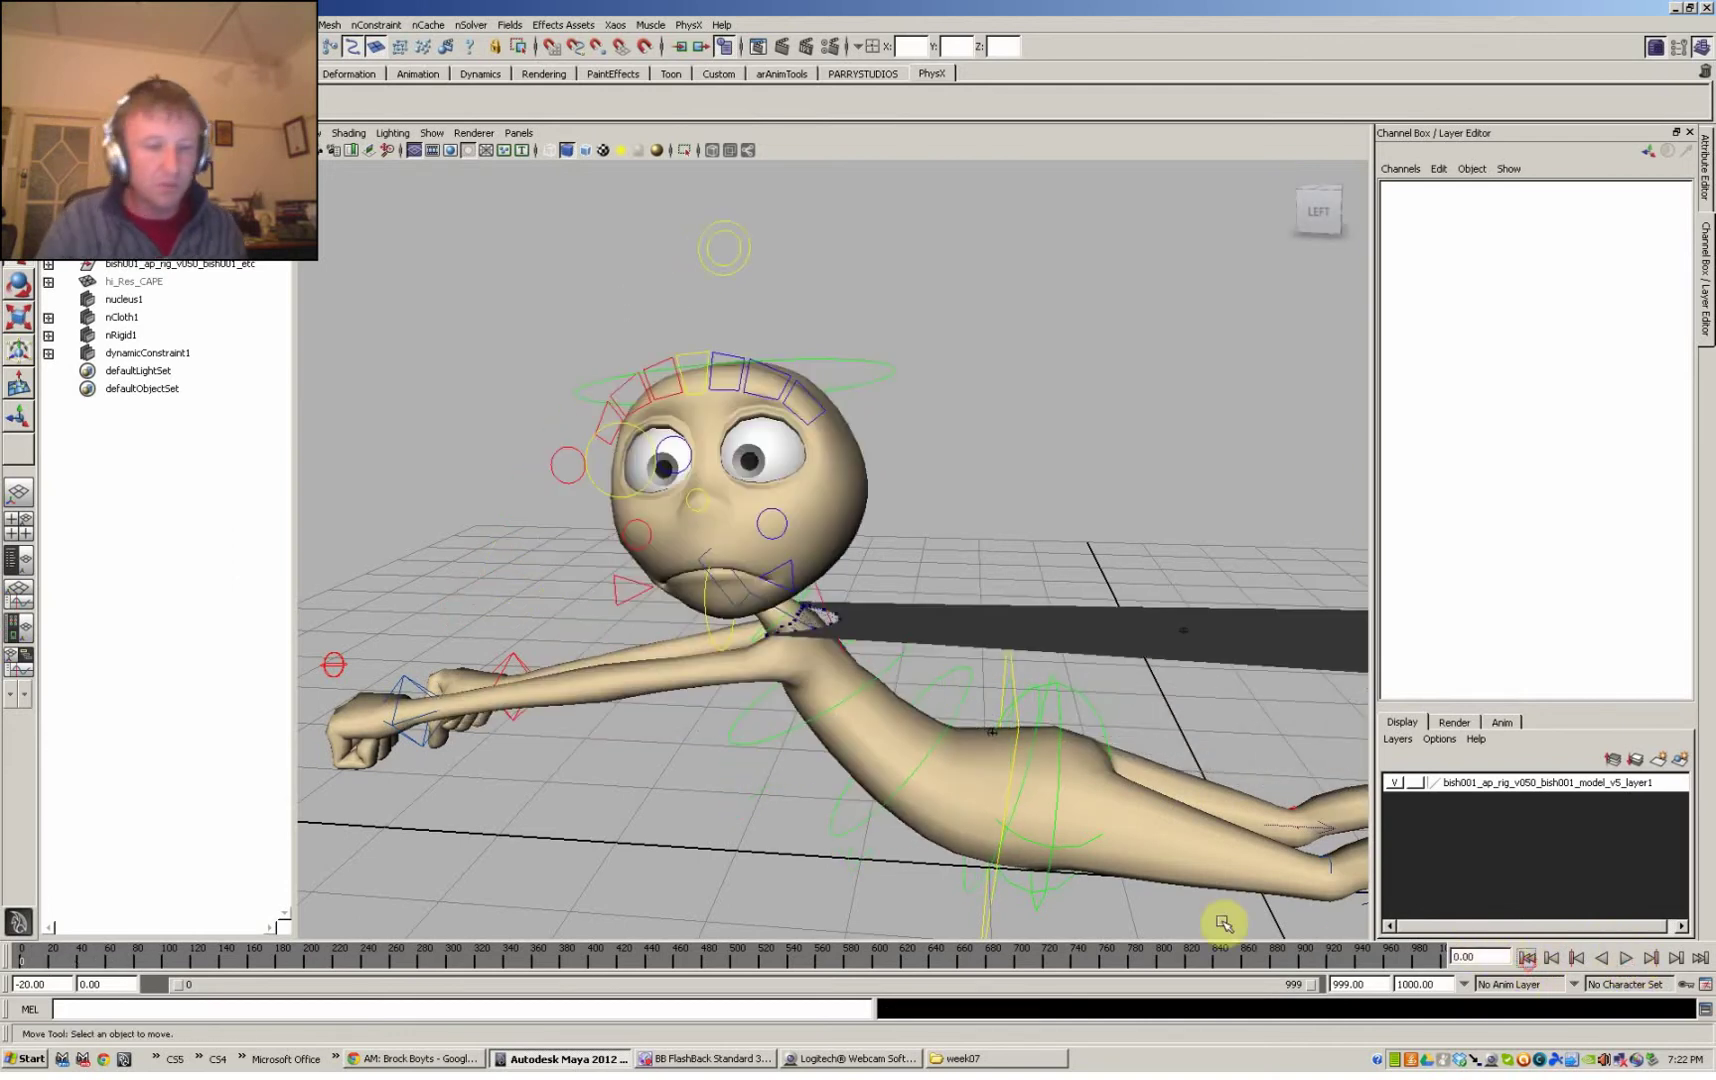
# - Replay the simulation with the stronger constraint, rewind, and delete dynamicConstraint1
pyautogui.click(147, 352)
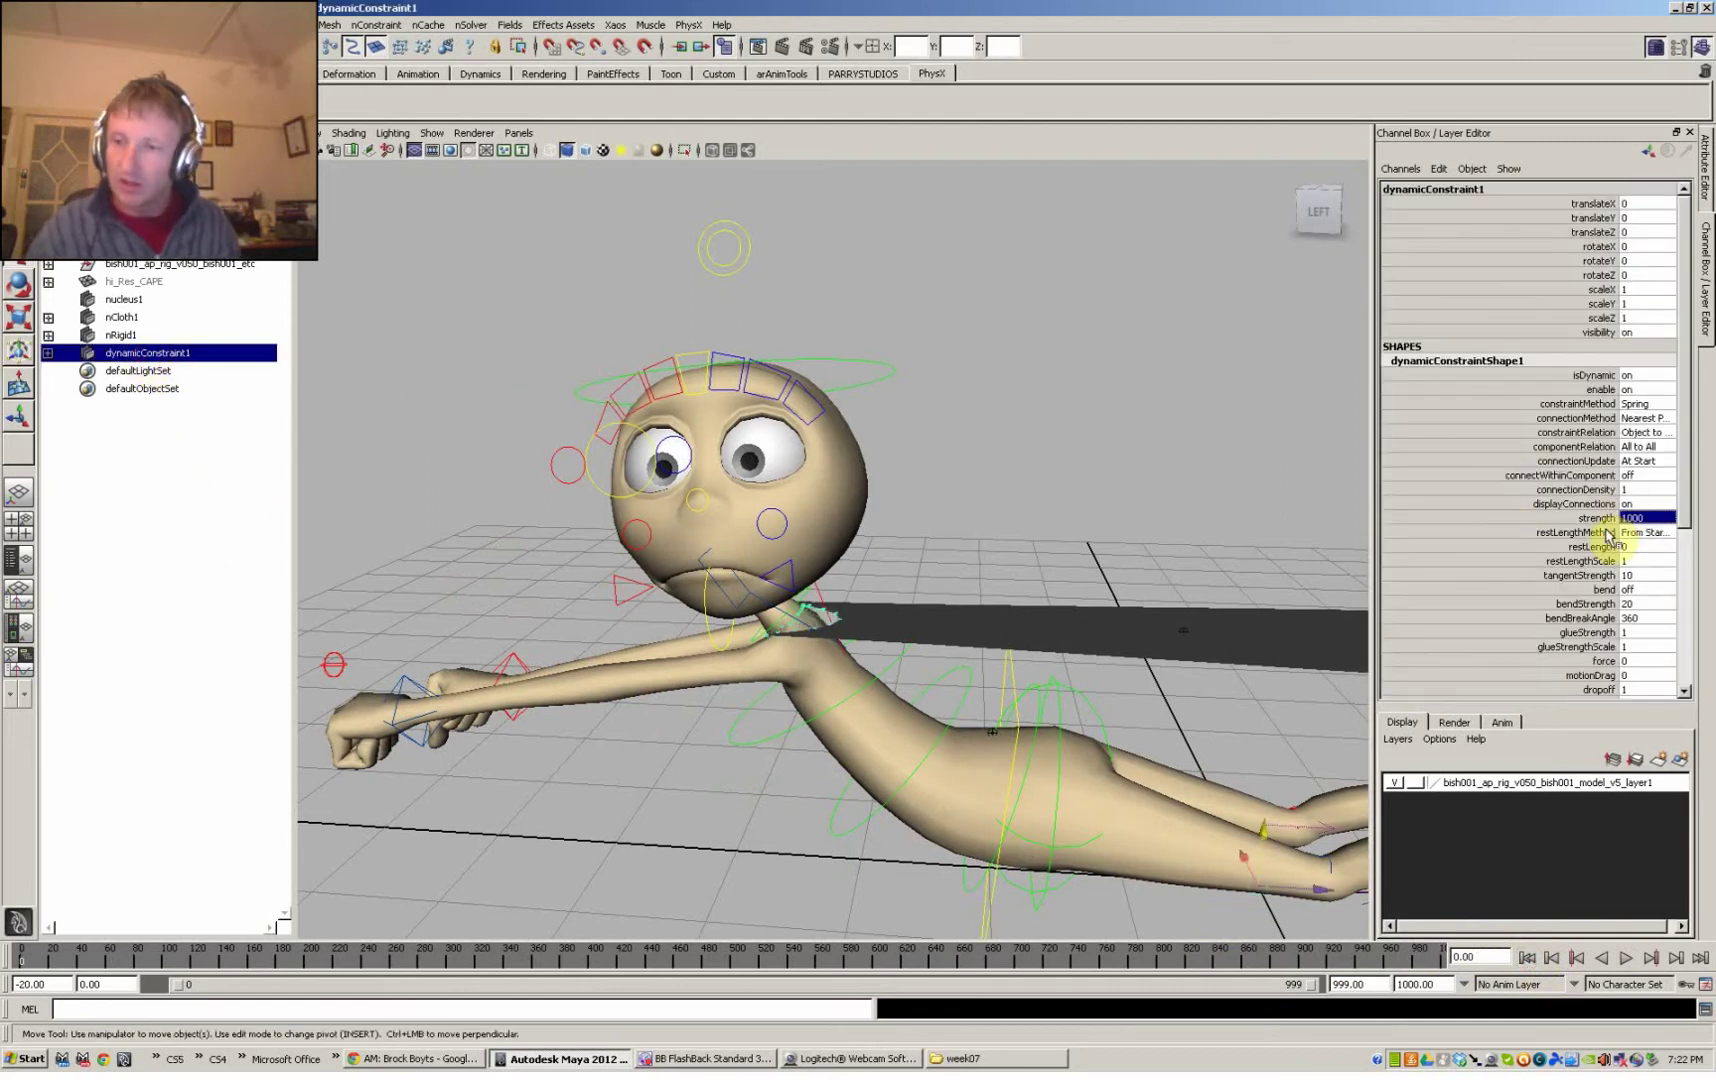
pyautogui.click(1626, 958)
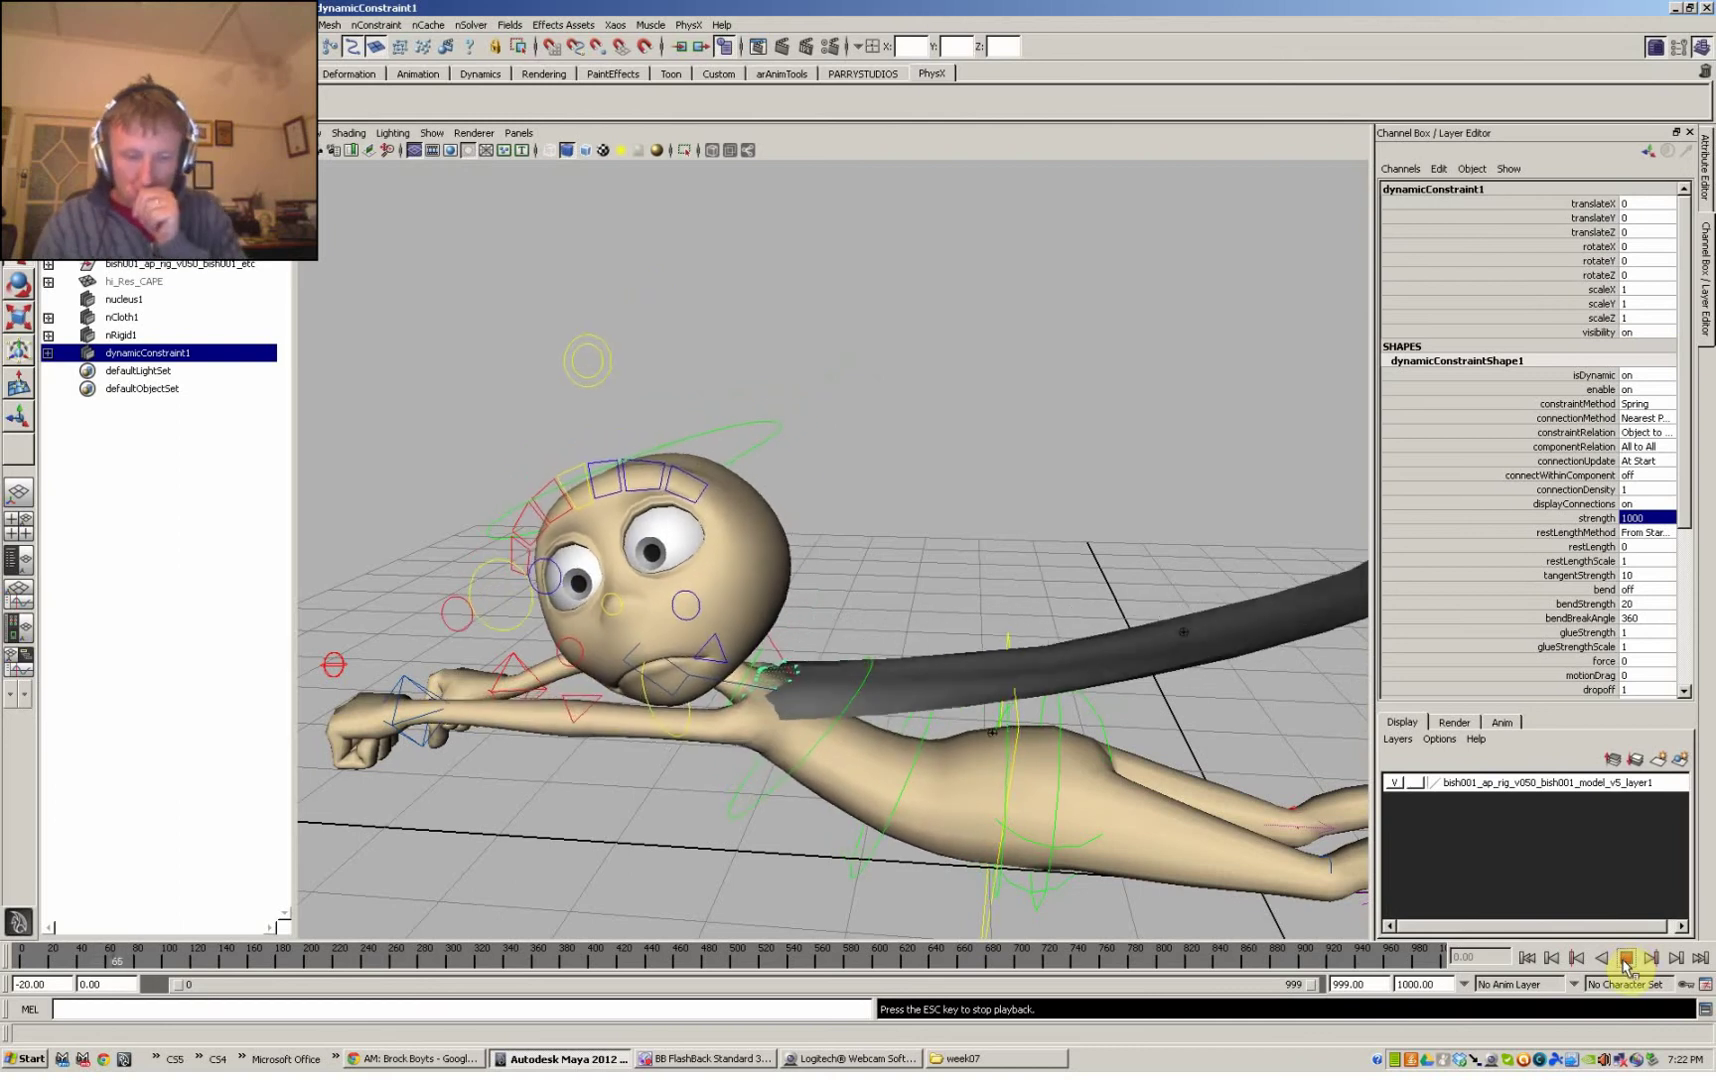
pyautogui.click(1624, 962)
pyautogui.click(1526, 958)
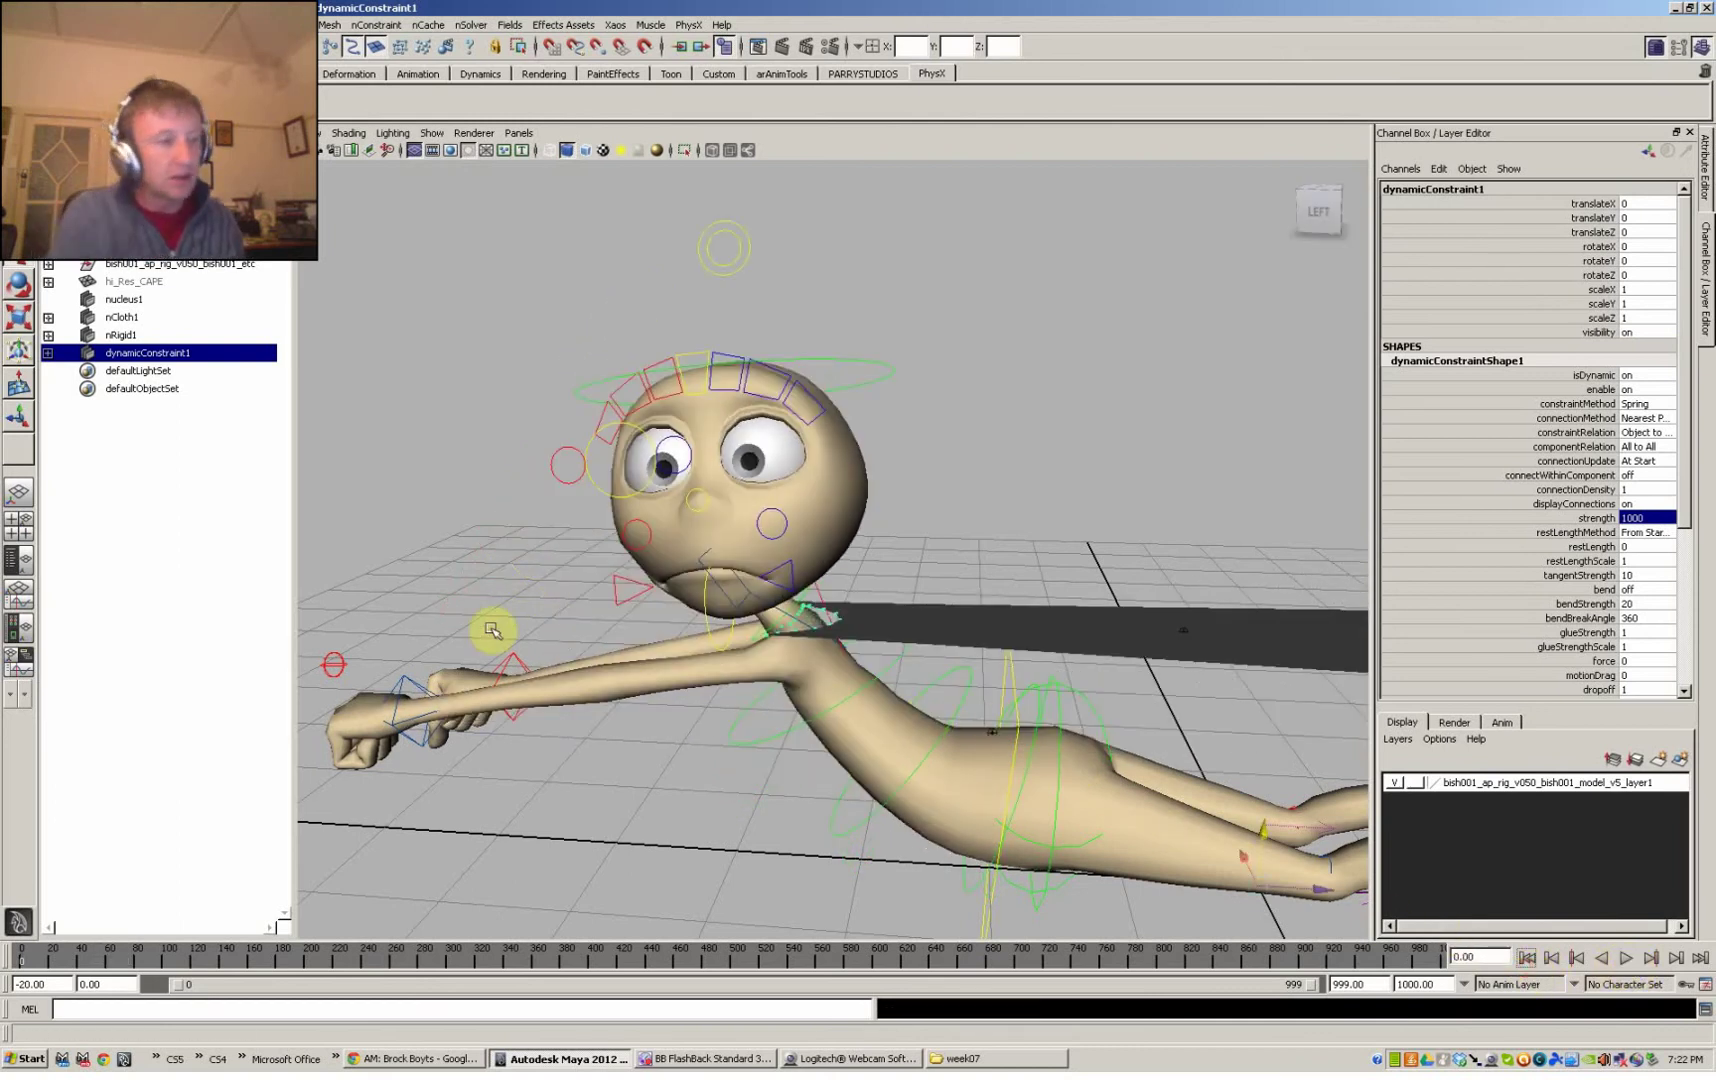
pyautogui.press('Delete')
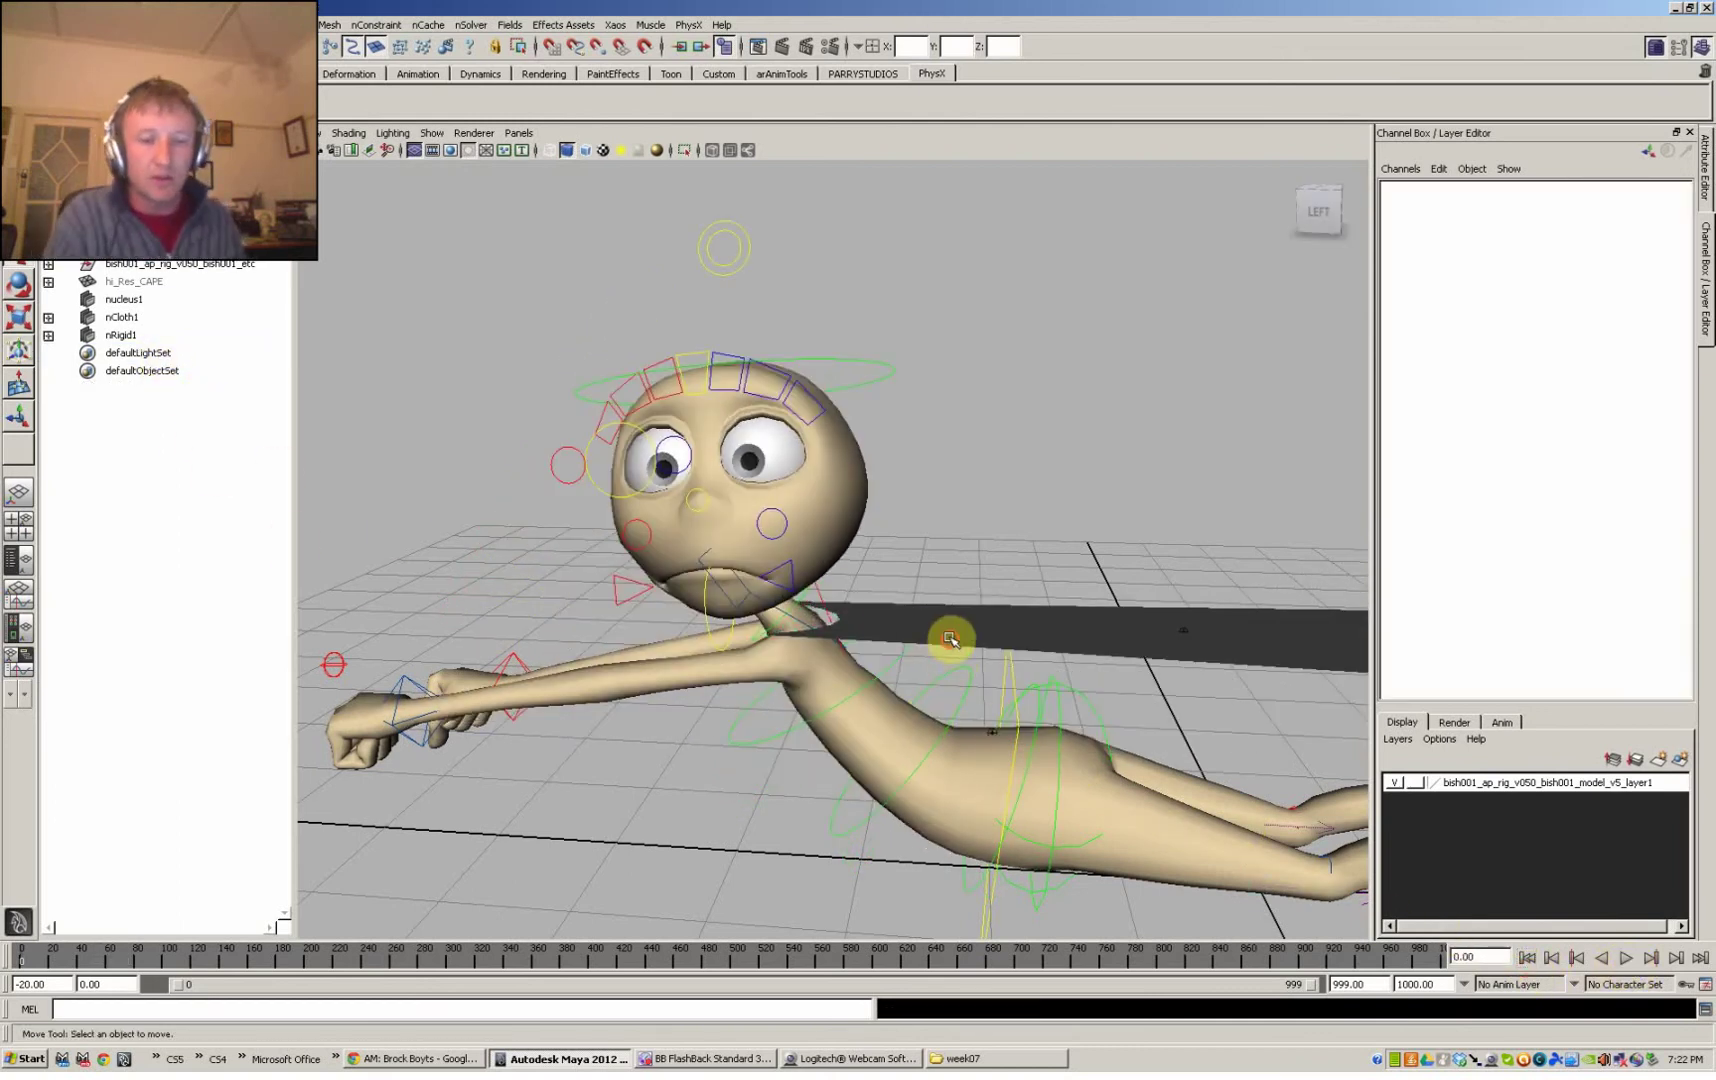
# - Undo the cape's Z nudge and undo the creation of dynamicConstraint1 and nRigid1
pyautogui.click(985, 648)
pyautogui.keyDown('alt'); pyautogui.moveTo(981, 645); pyautogui.dragTo(990, 646); pyautogui.keyUp('alt')
pyautogui.moveTo(1195, 620); pyautogui.dragTo(1192, 686)
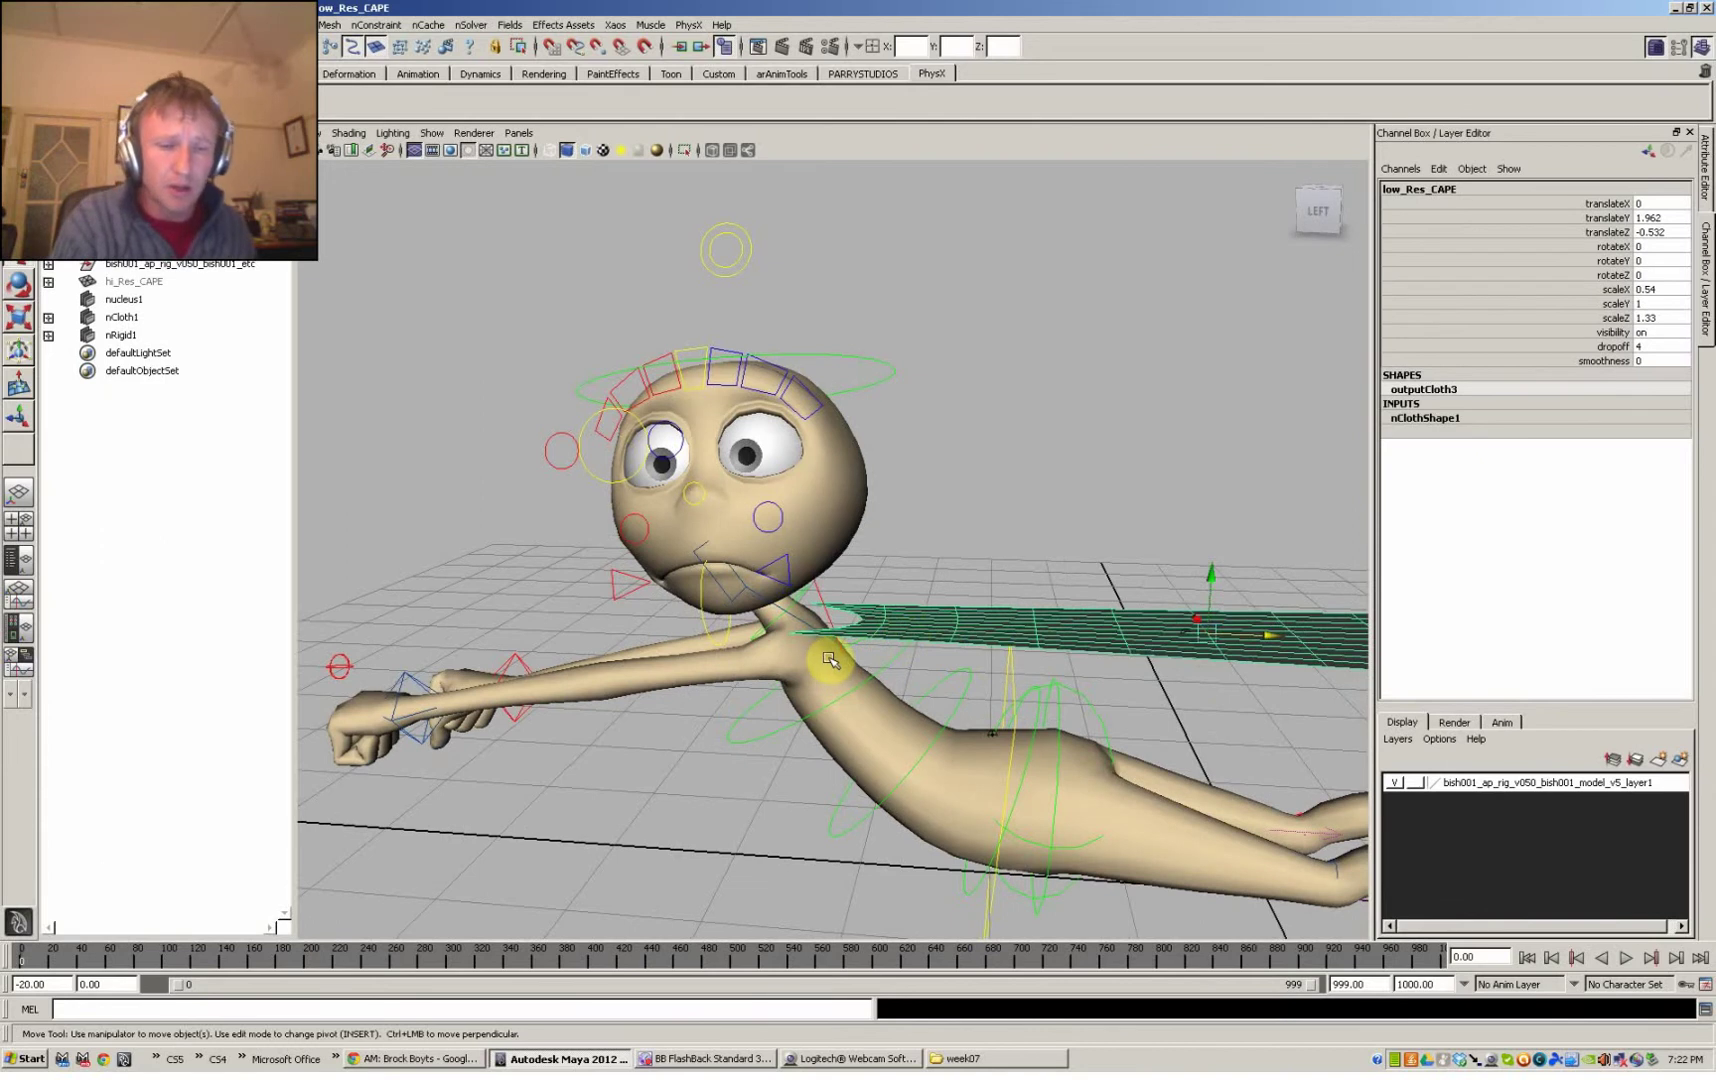
pyautogui.hotkey('ctrl', 'z')
pyautogui.hotkey('ctrl', 'z')
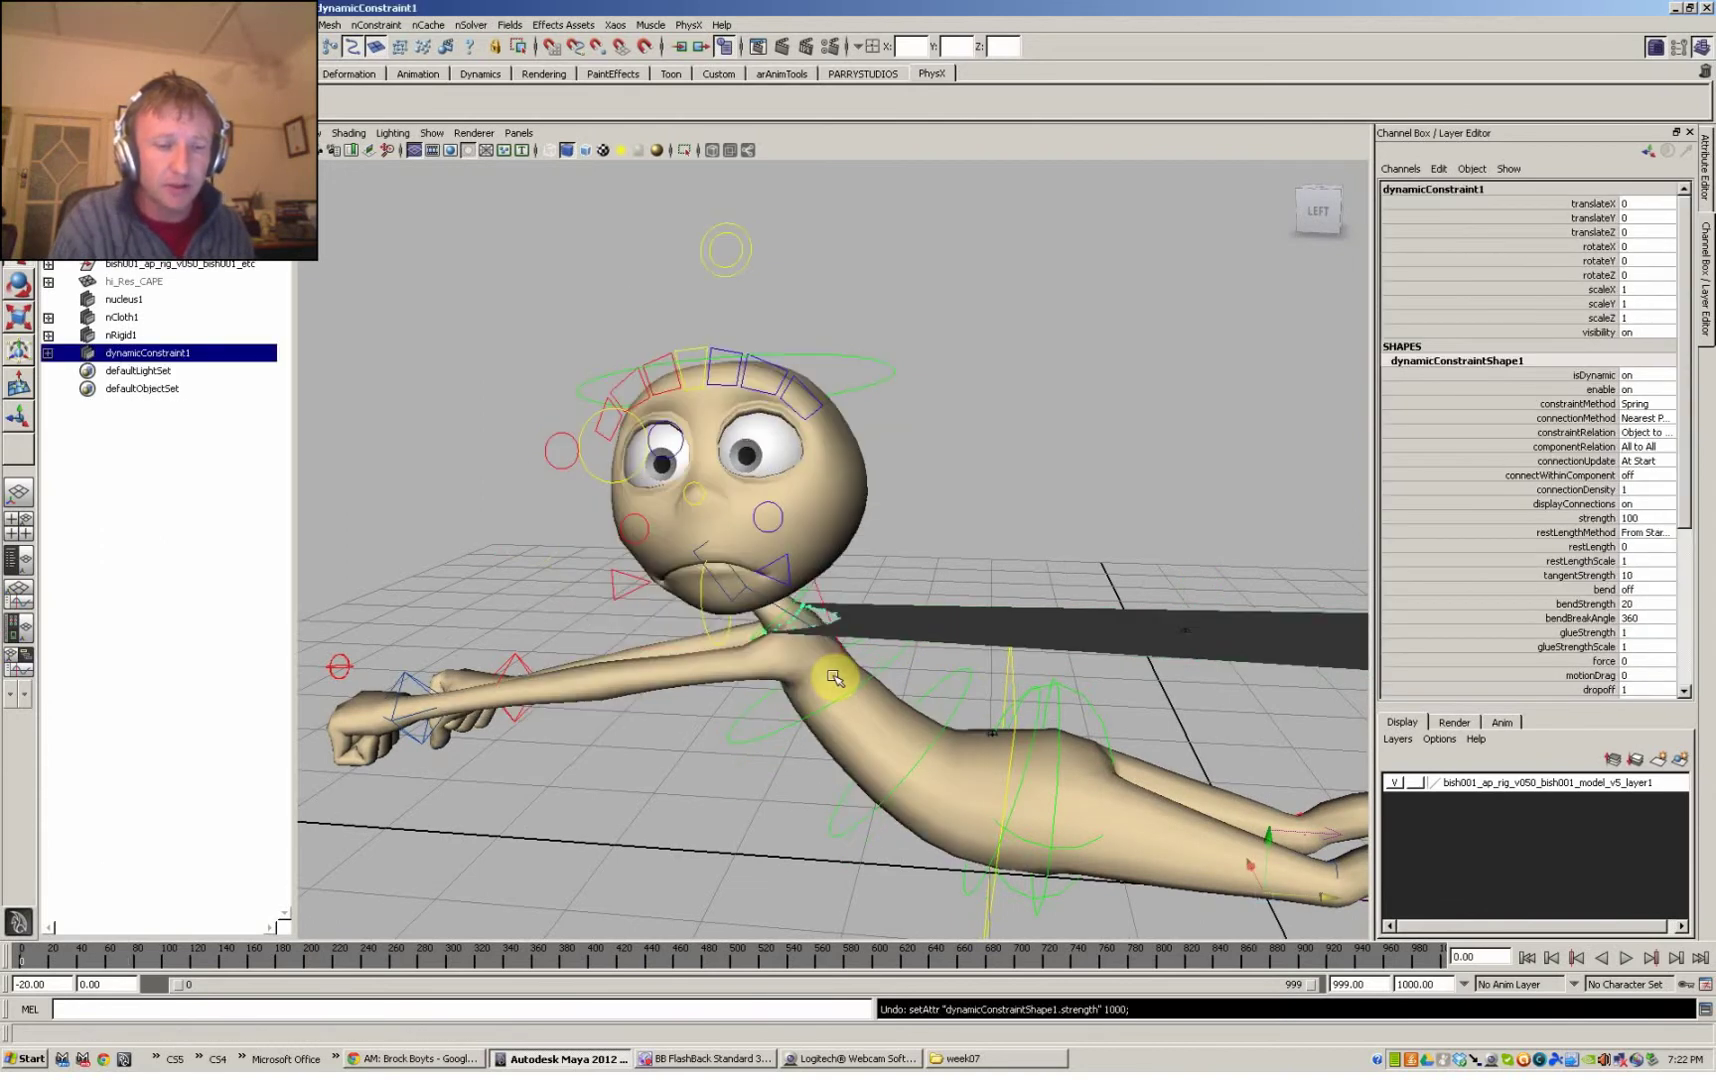
pyautogui.hotkey('ctrl', 'z')
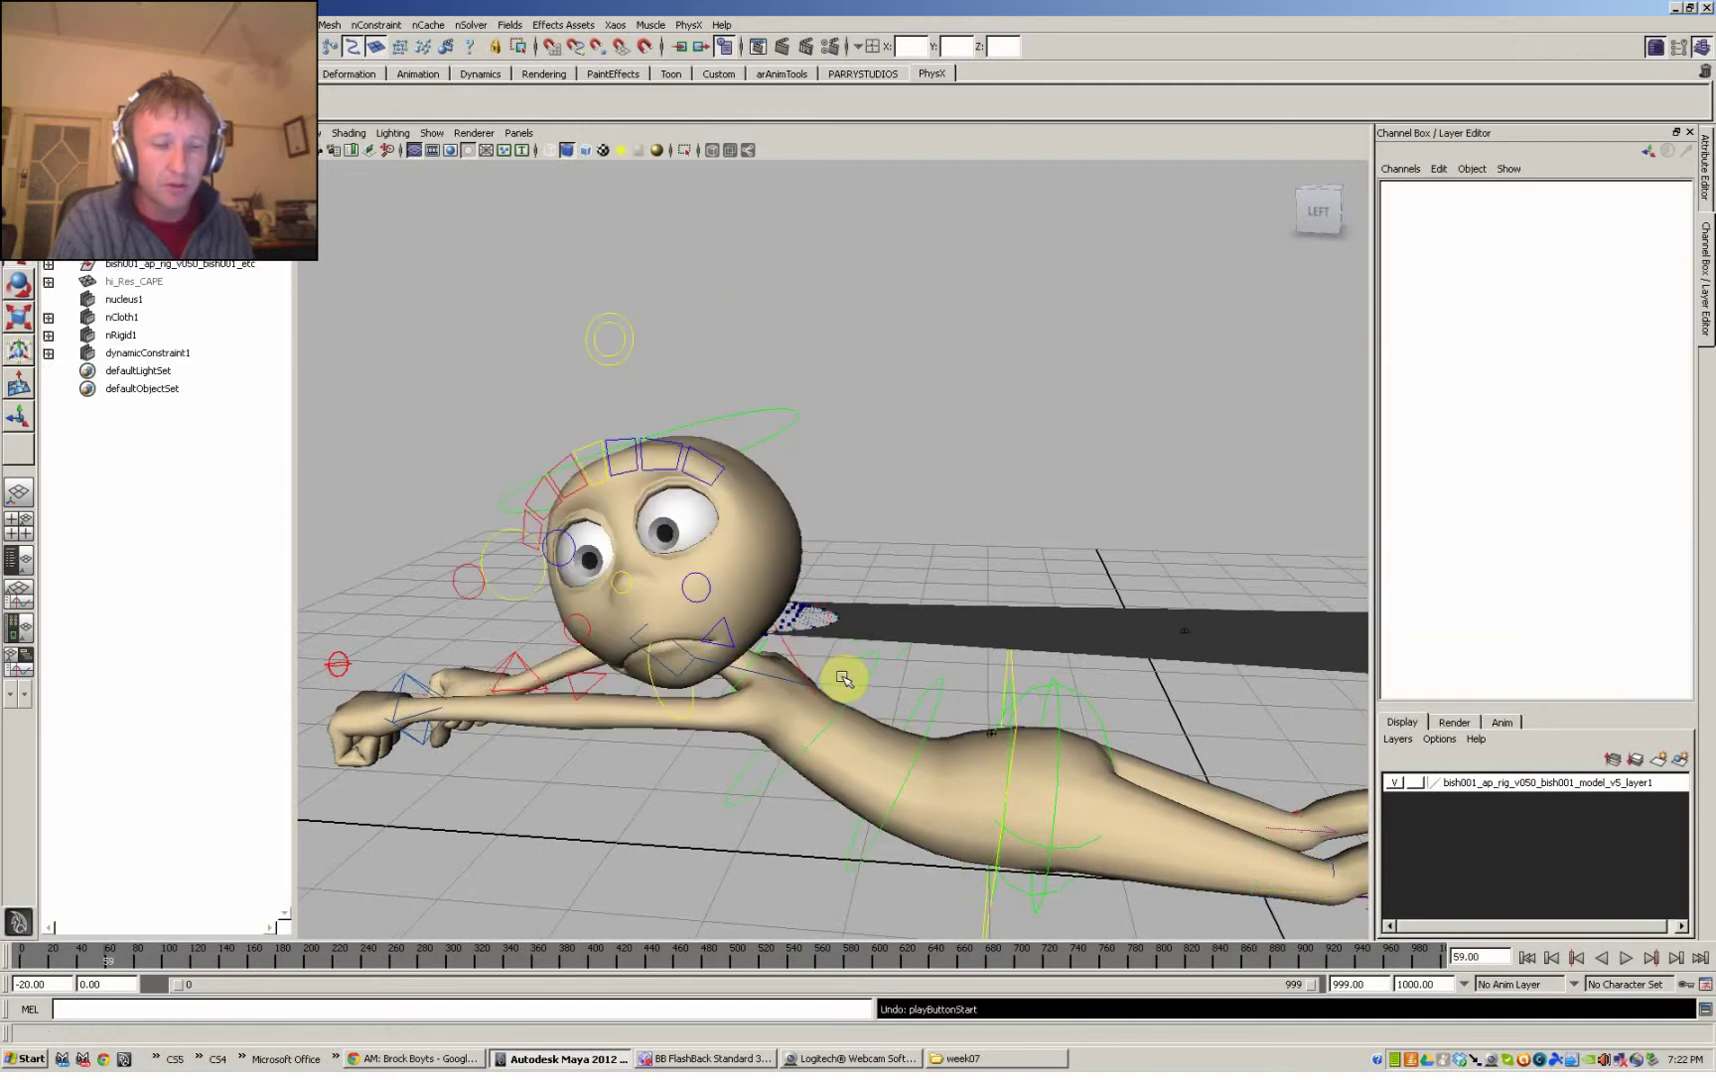
pyautogui.click(843, 679)
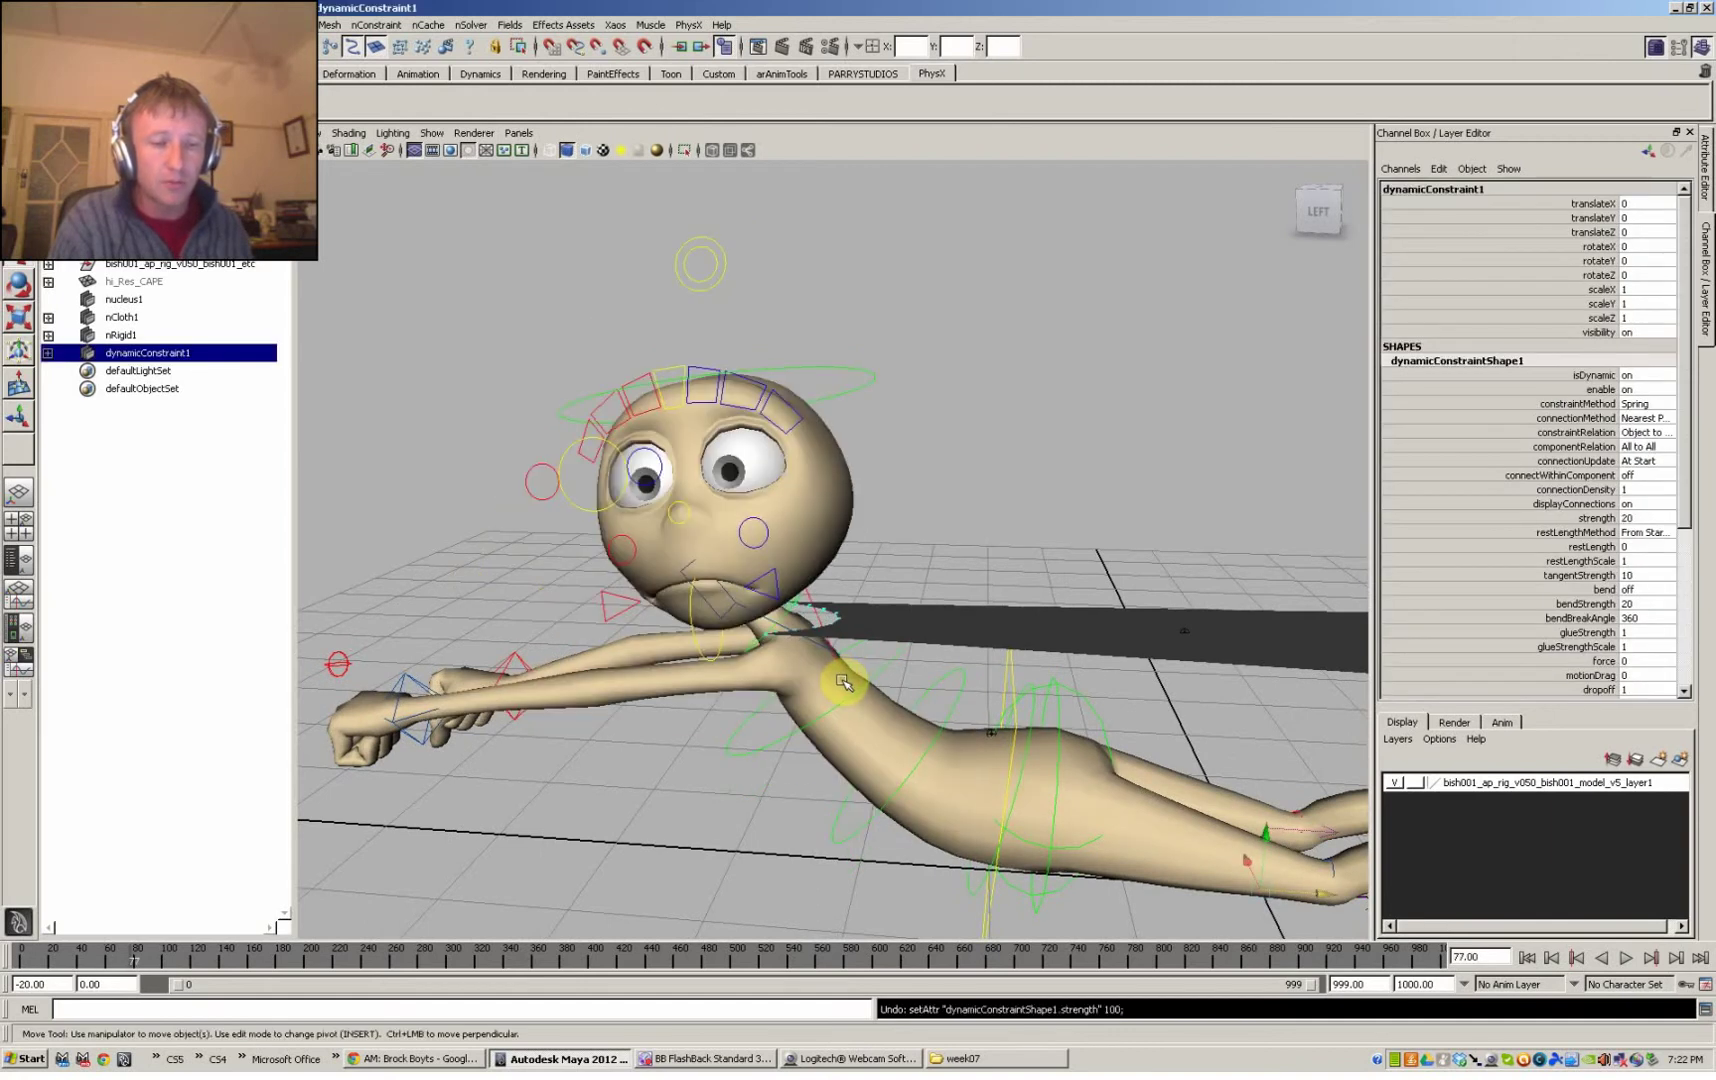
pyautogui.hotkey('ctrl', 'z')
pyautogui.hotkey('ctrl', 'z')
pyautogui.hotkey('ctrl', 'z')
pyautogui.hotkey('ctrl', 'z')
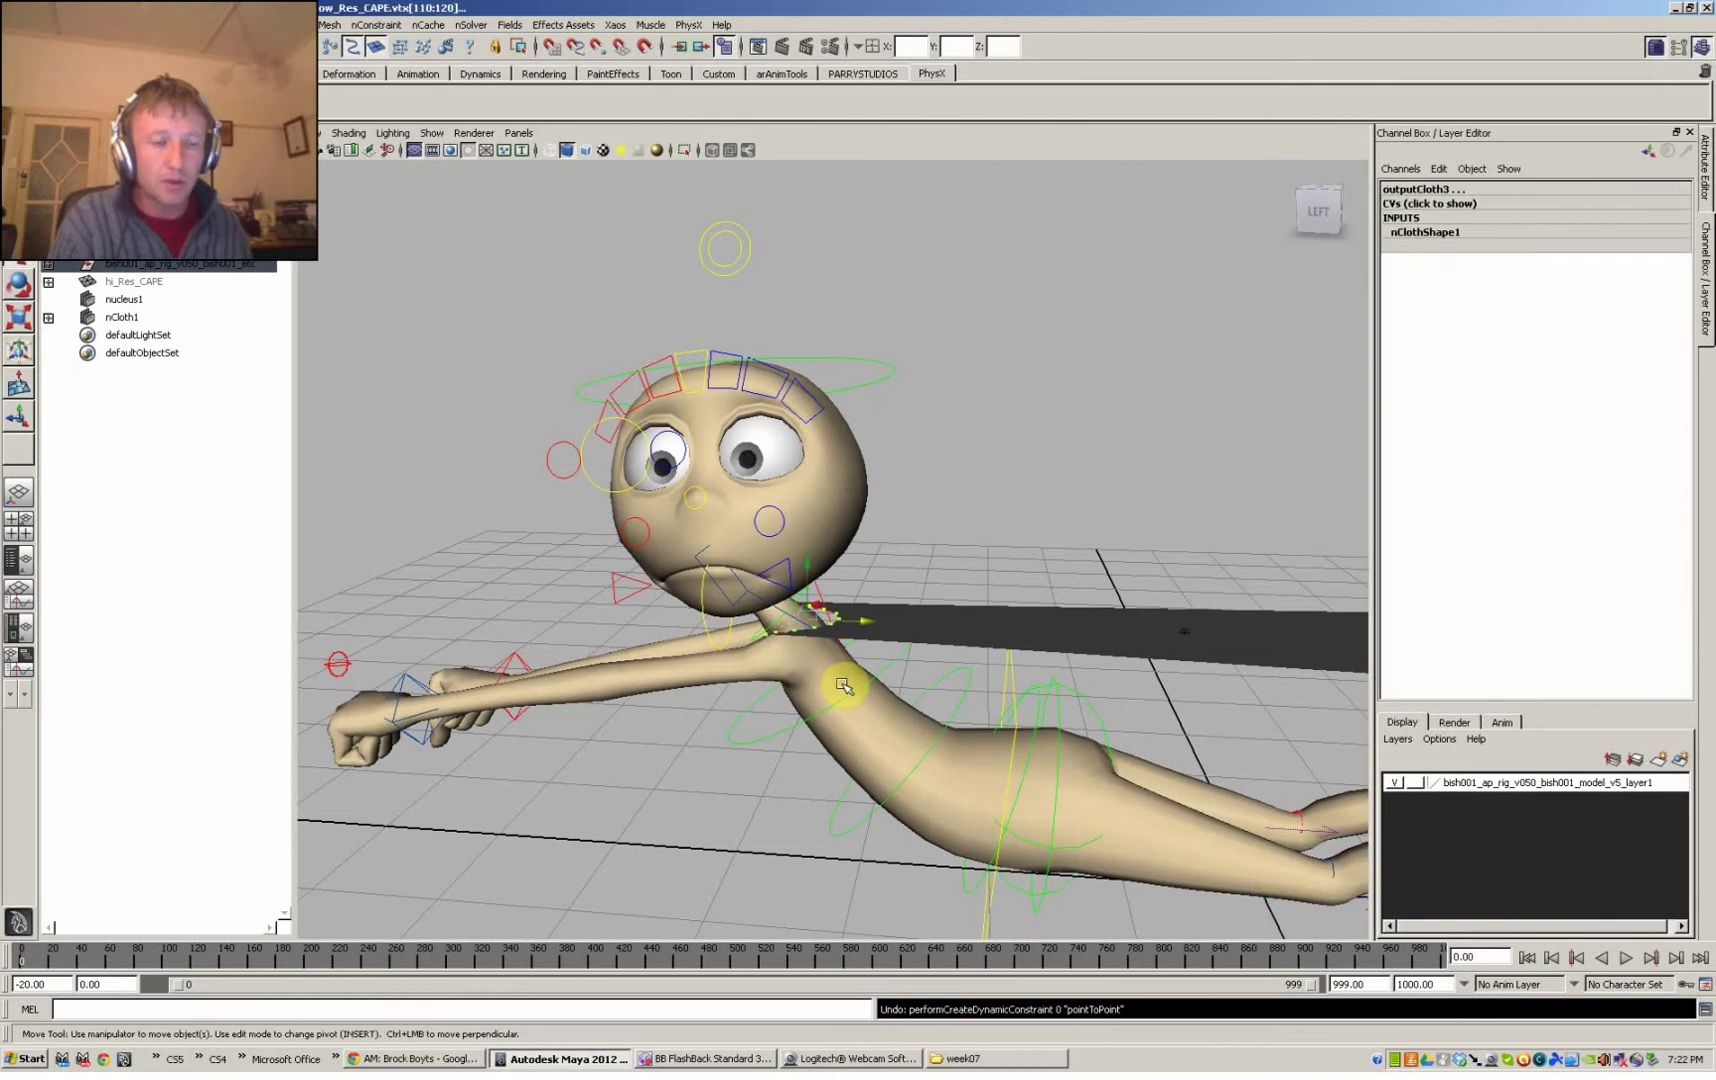
# - Undo an accidental point nudge, then select low_Res_CAPE and the body mesh at the neck
pyautogui.click(864, 623)
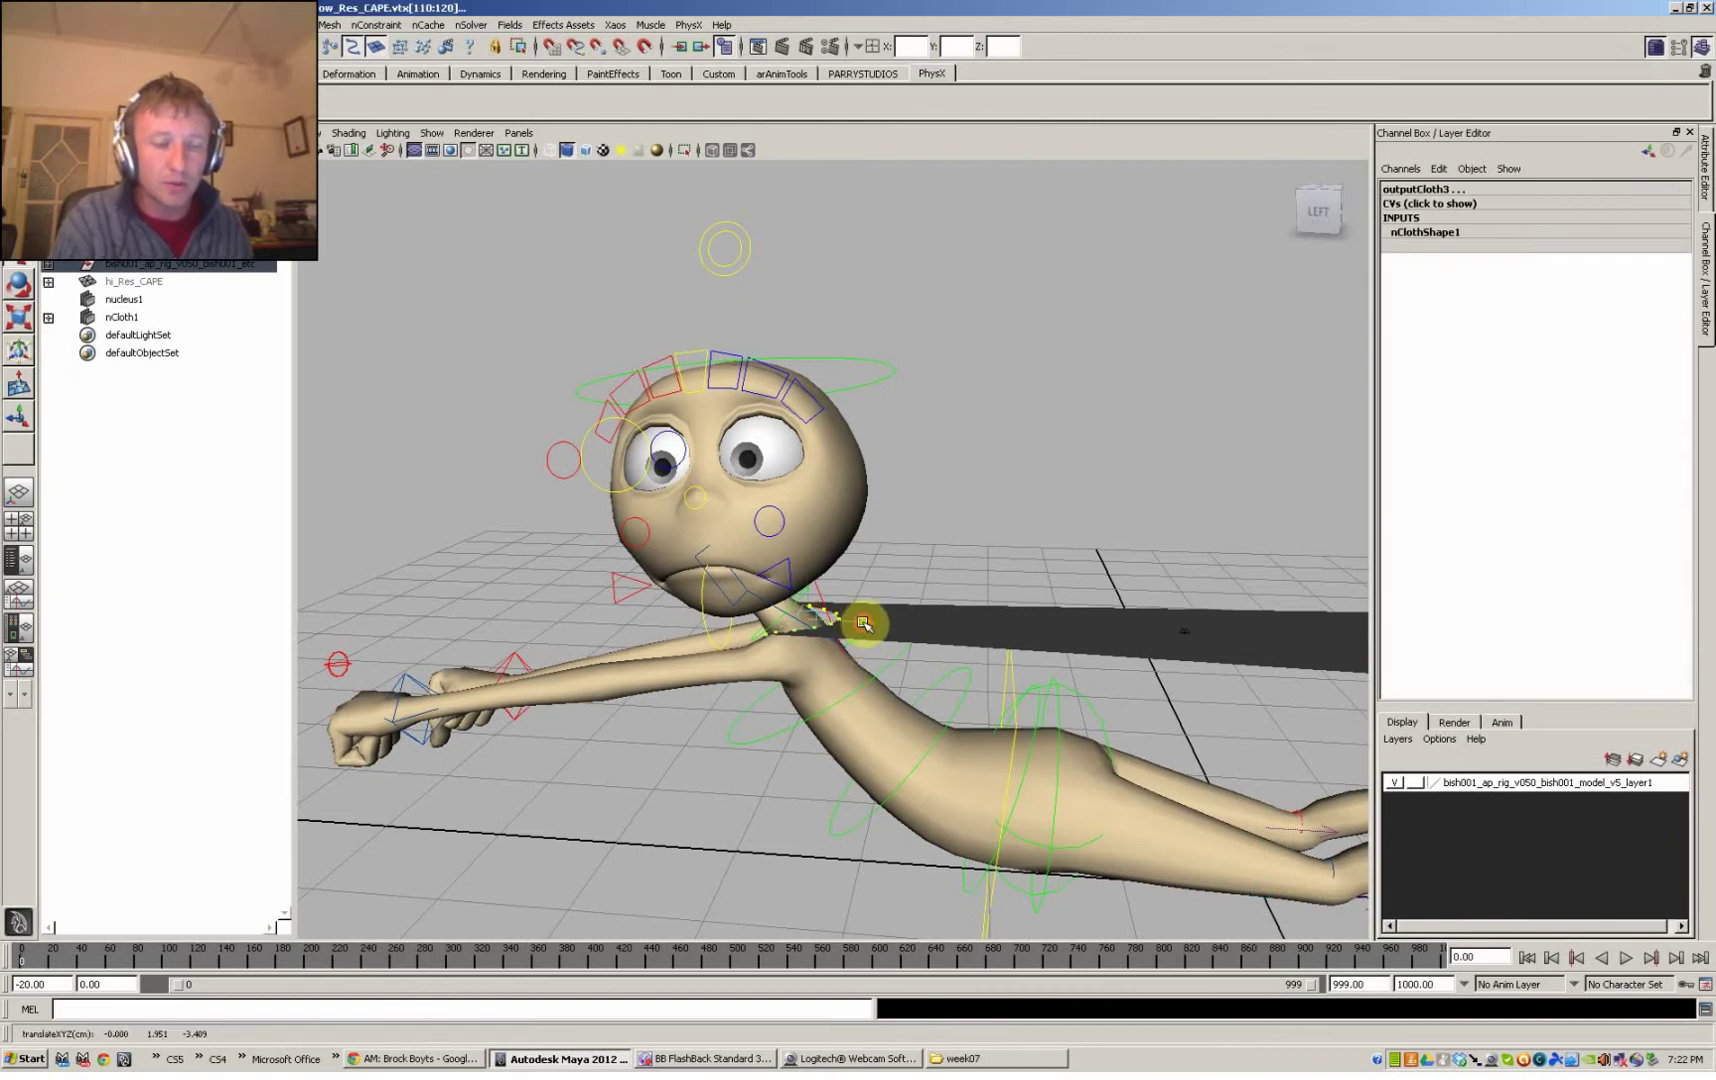
pyautogui.hotkey('ctrl', 'z')
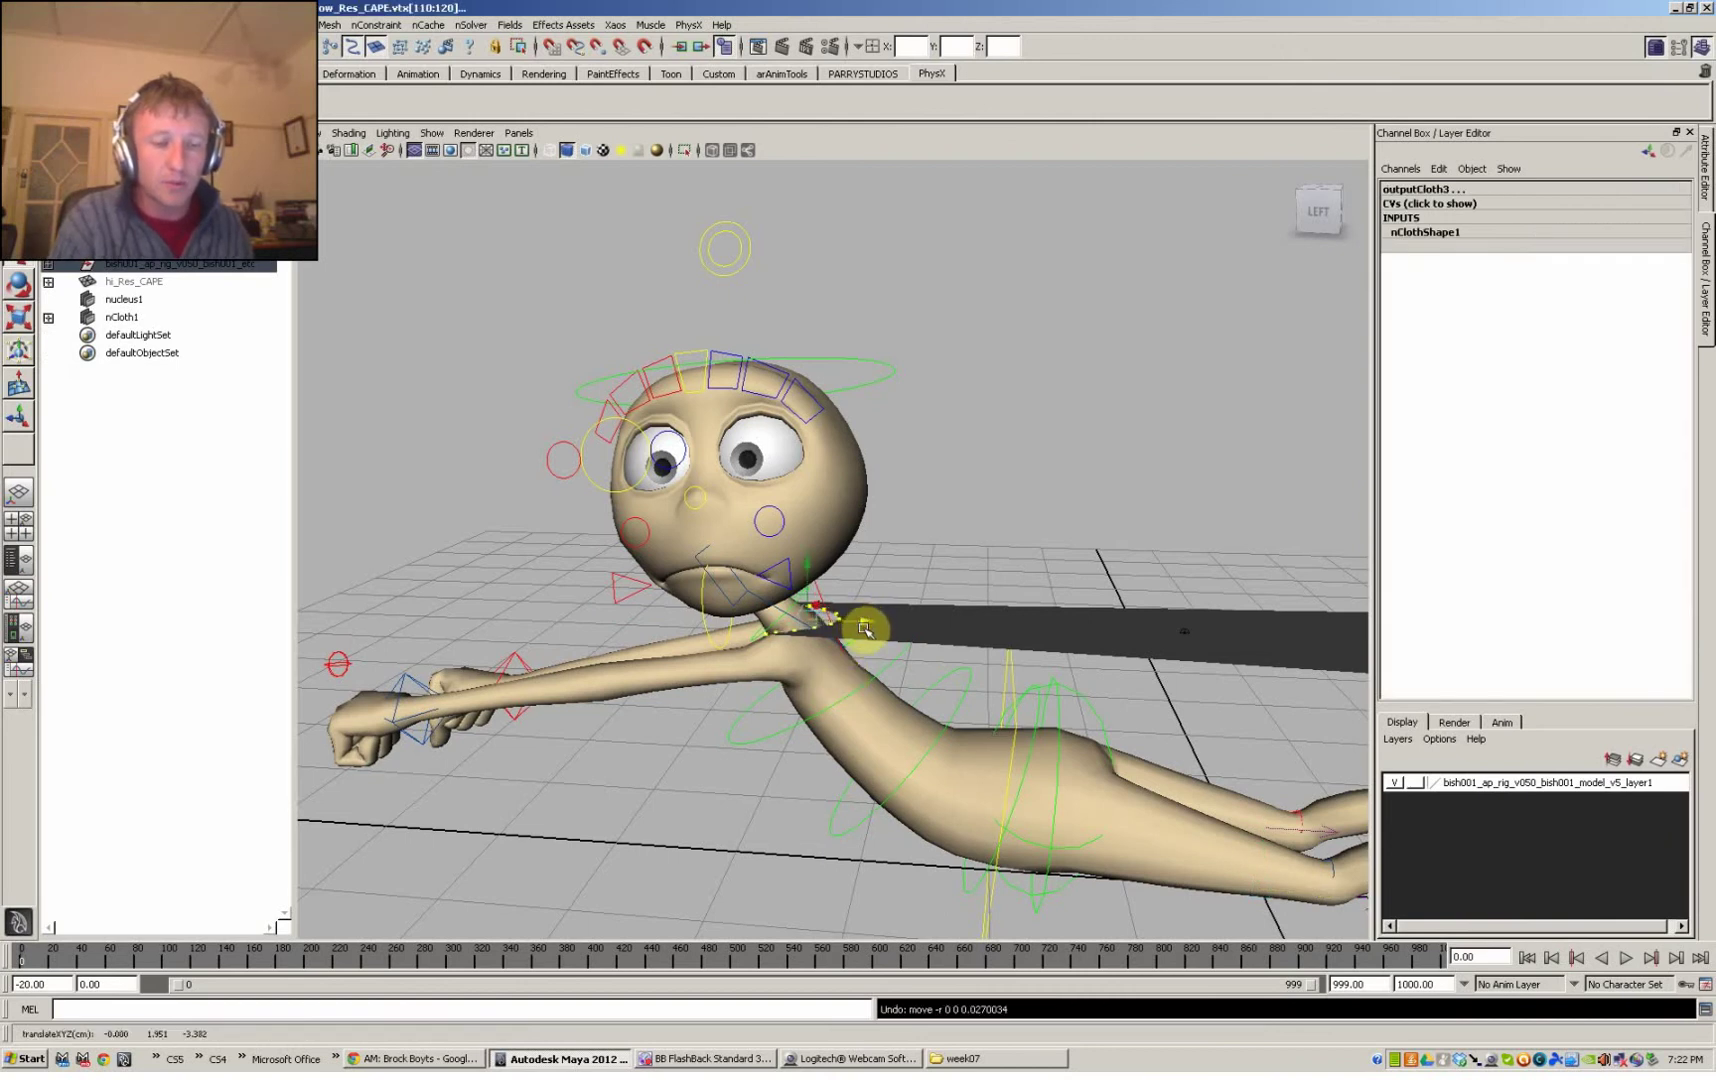
pyautogui.click(927, 645)
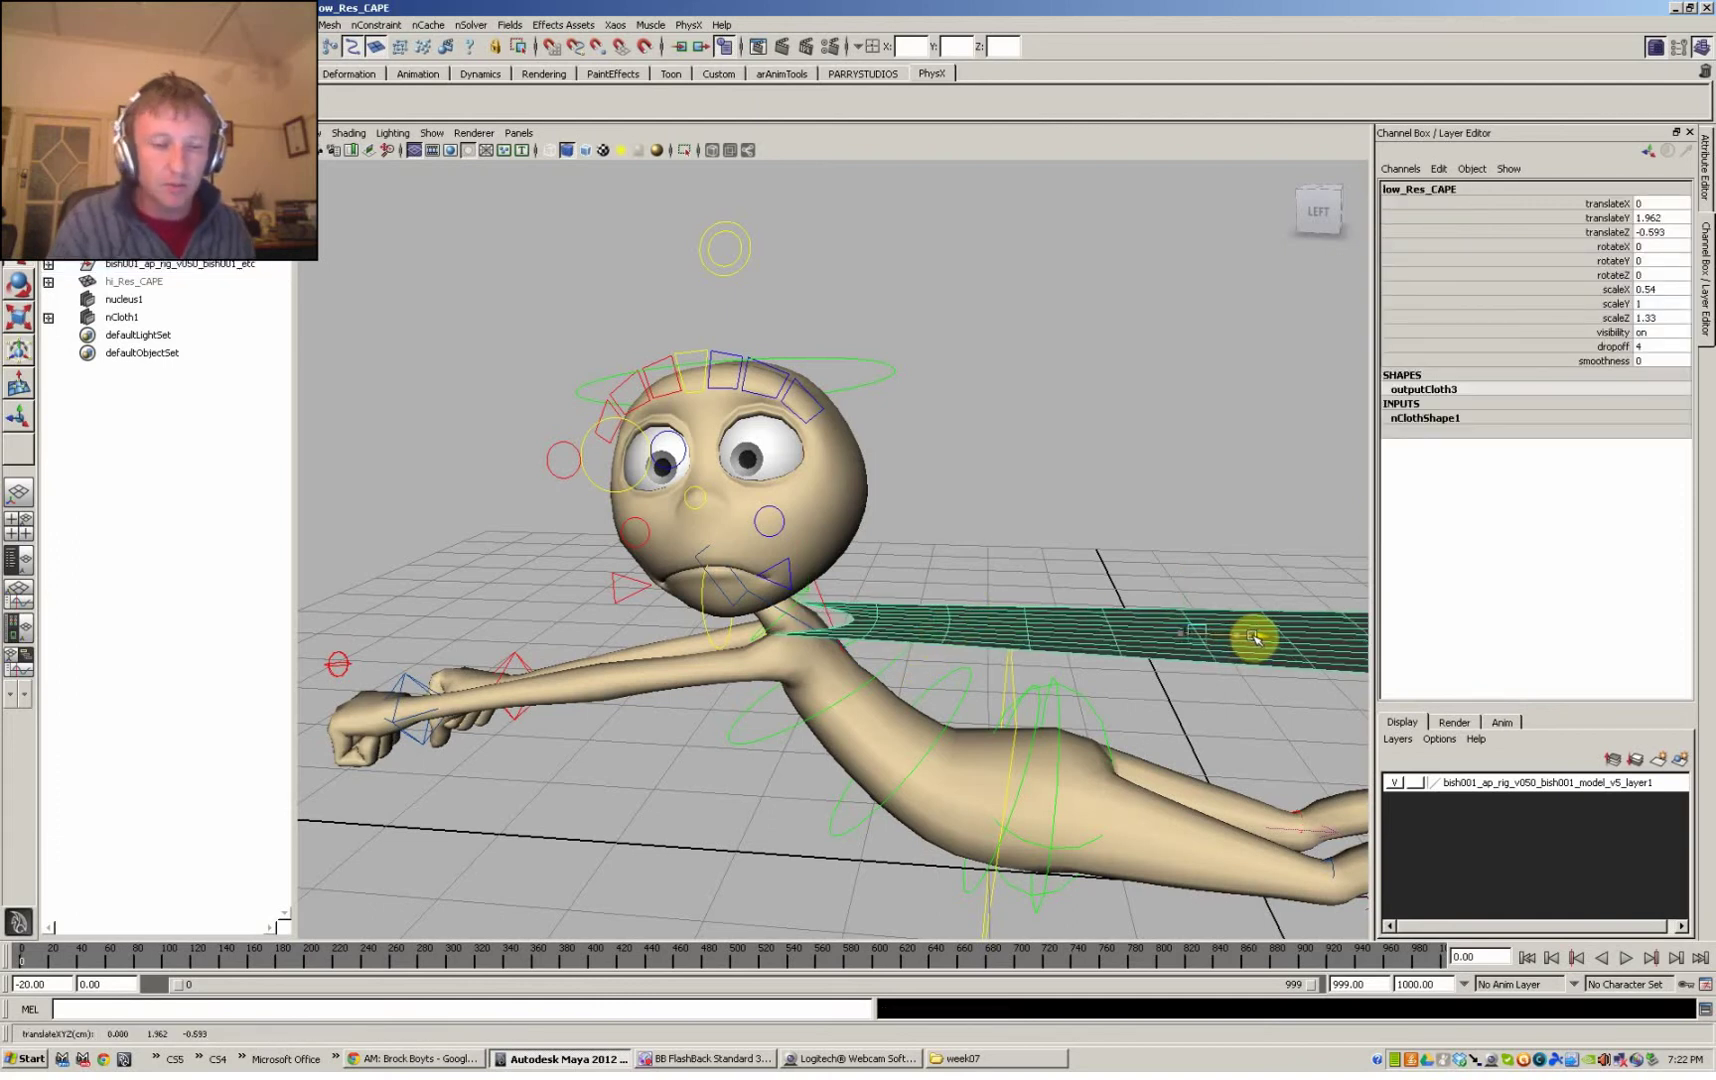
pyautogui.keyDown('alt'); pyautogui.moveTo(1084, 636); pyautogui.dragTo(808, 657, button='right'); pyautogui.keyUp('alt')
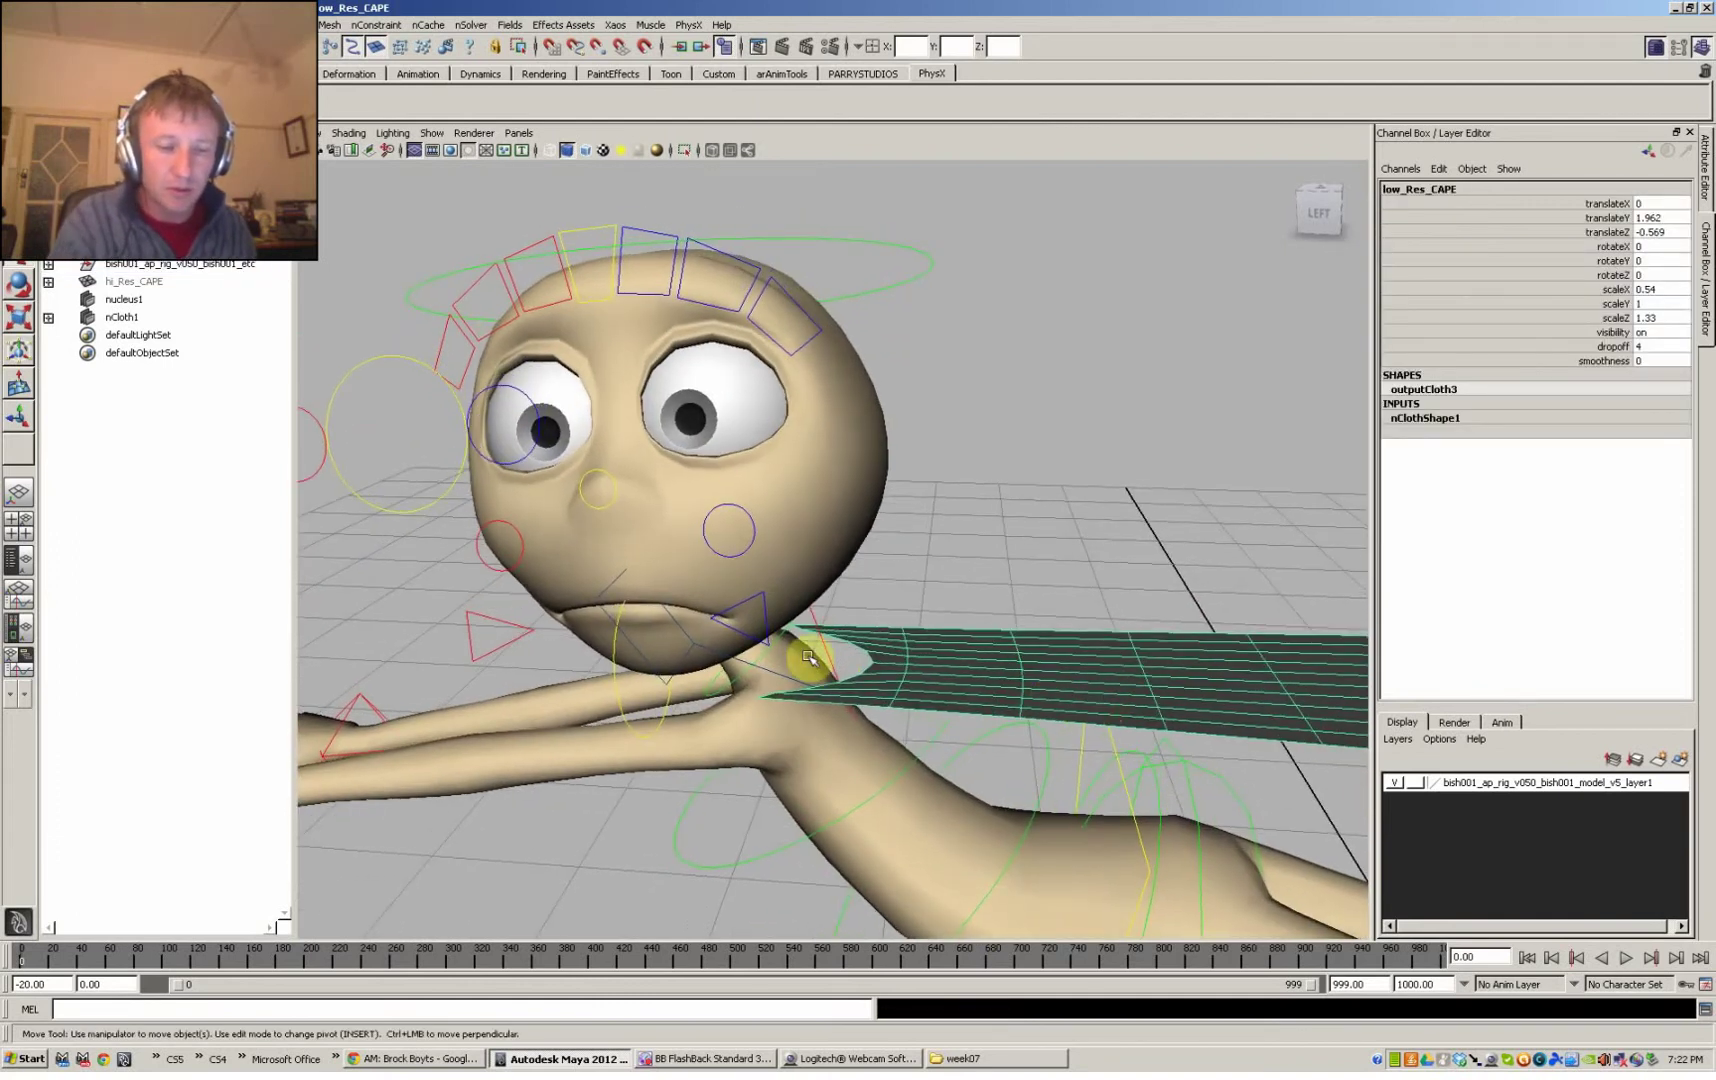
pyautogui.click(808, 657)
pyautogui.keyDown('alt'); pyautogui.moveTo(900, 678); pyautogui.dragTo(755, 663); pyautogui.keyUp('alt')
# - Select the full edge loop around the character's neck in edge mode
pyautogui.press('F10')
pyautogui.click(775, 667)
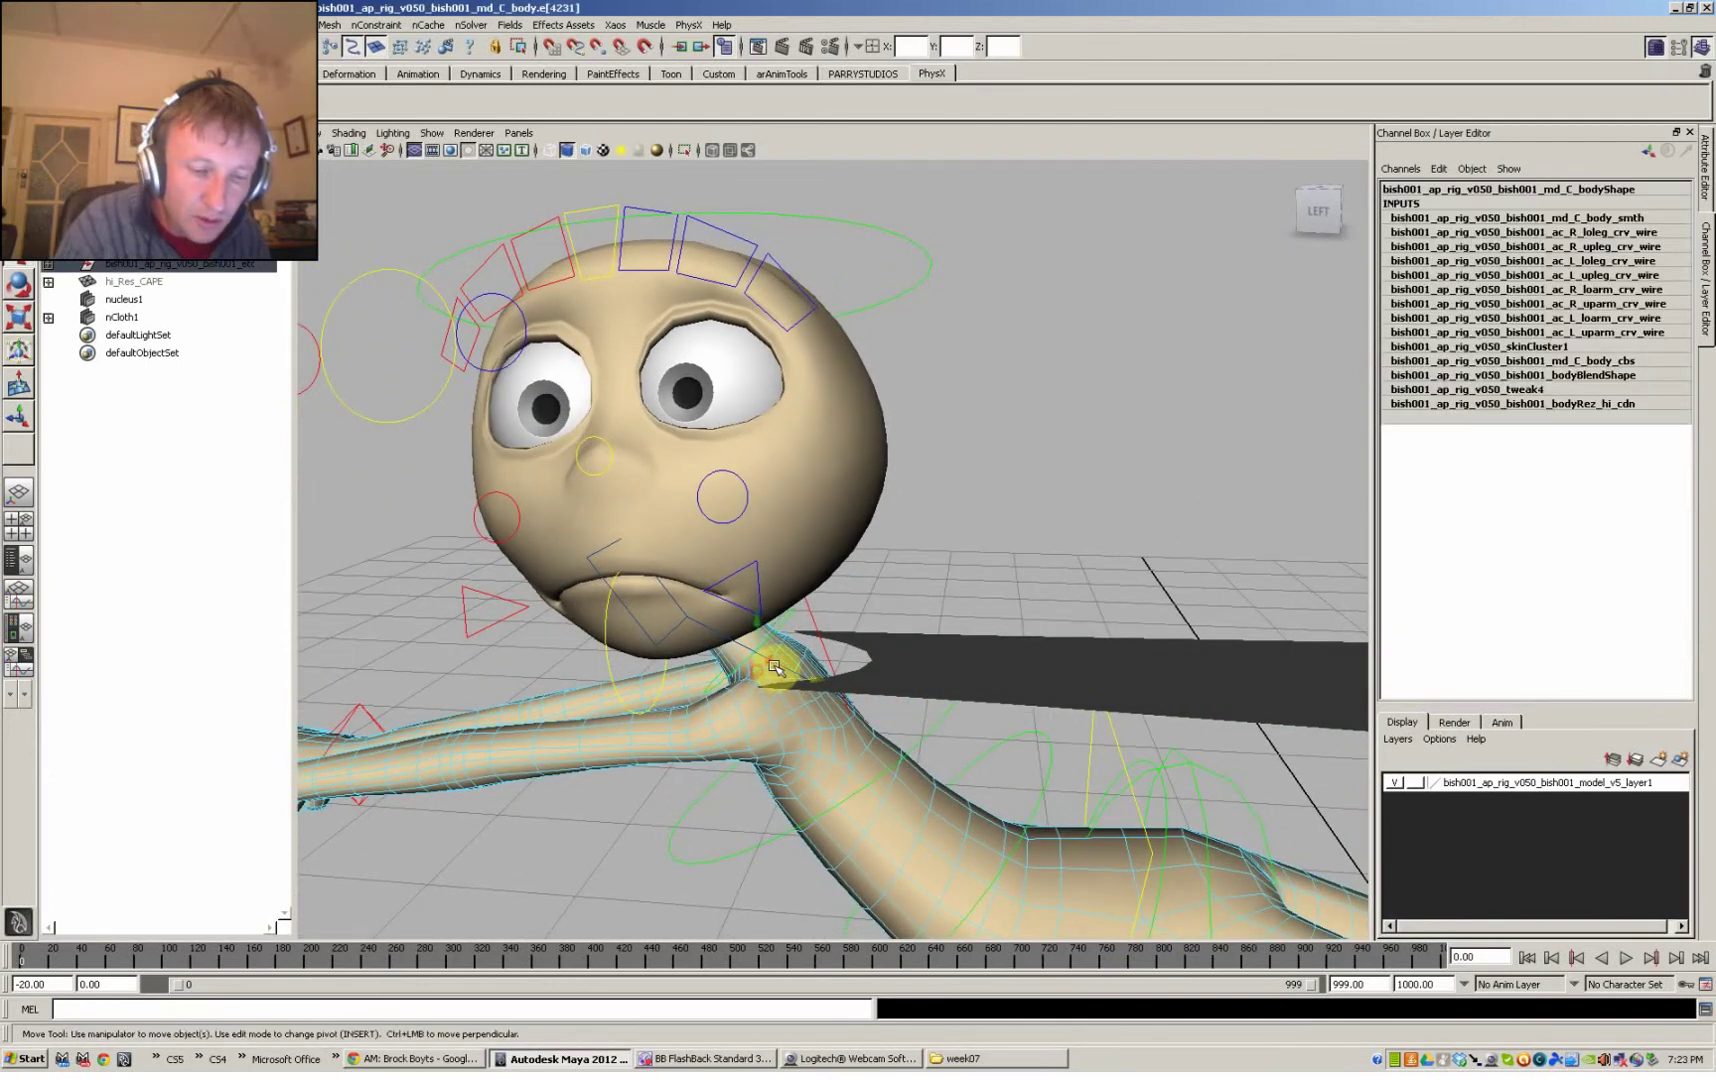
pyautogui.click(908, 600)
pyautogui.keyDown('alt'); pyautogui.moveTo(908, 600); pyautogui.dragTo(848, 693); pyautogui.keyUp('alt')
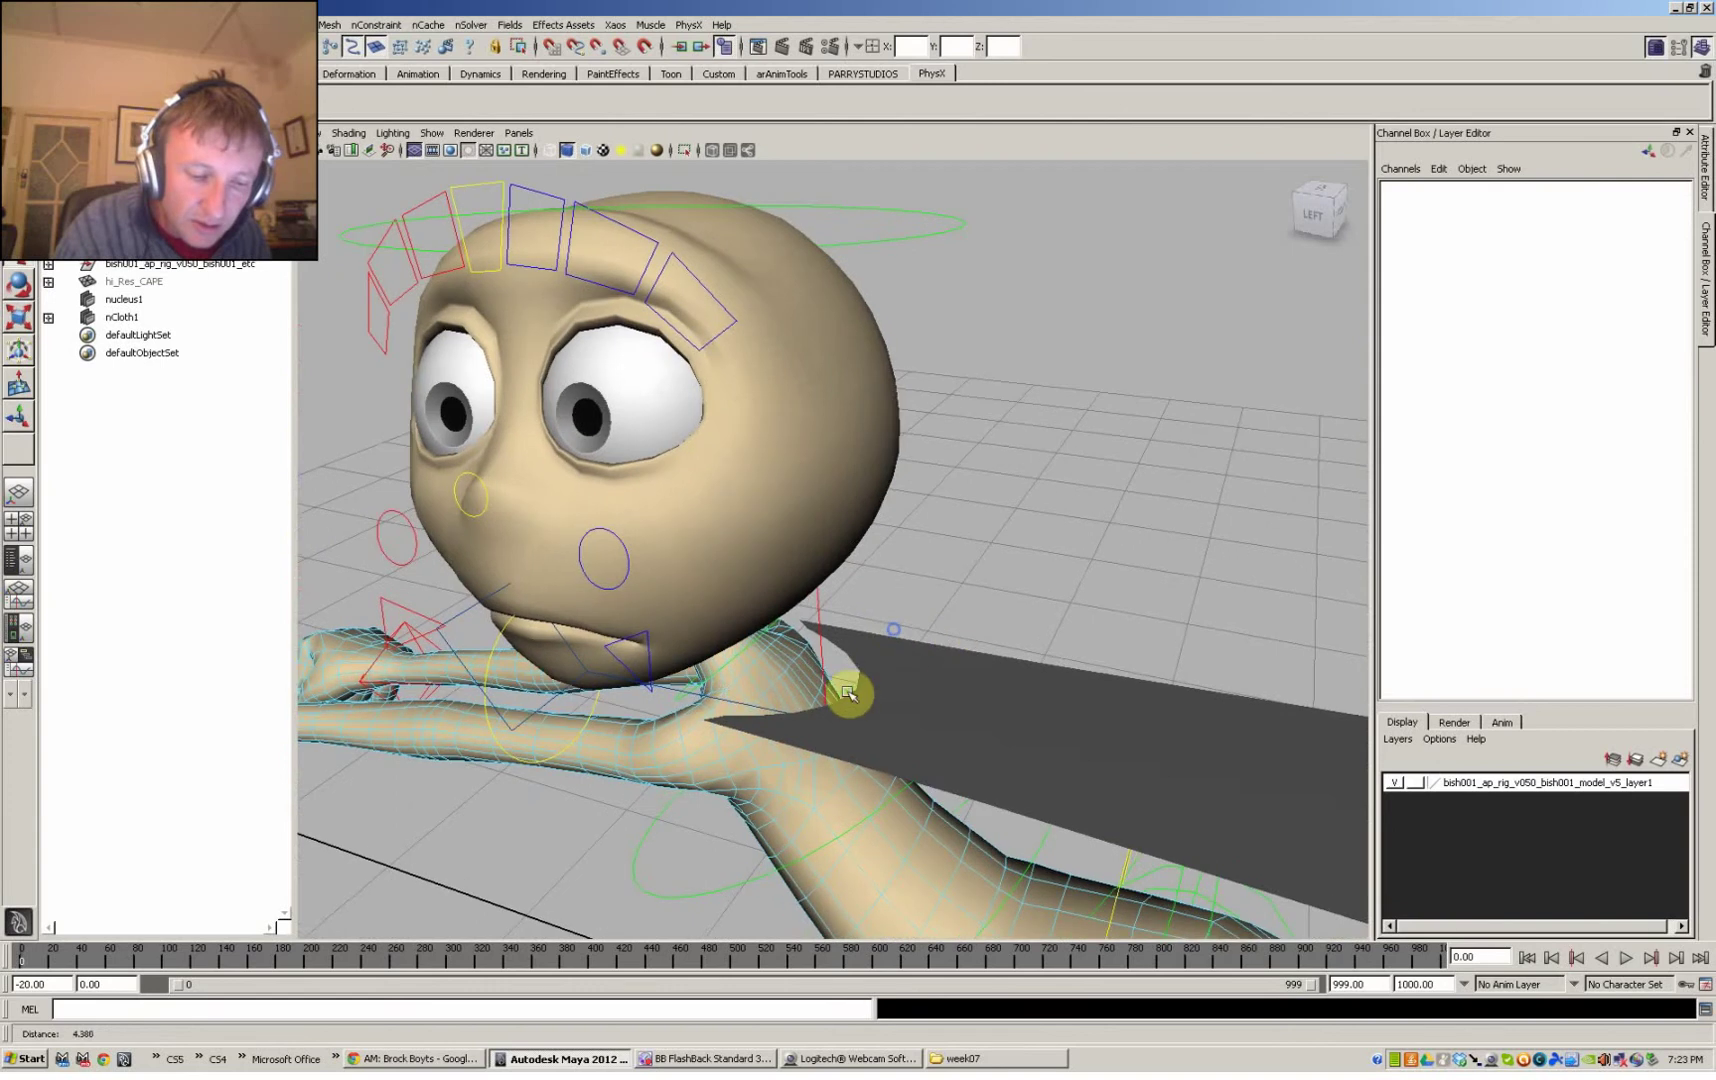
pyautogui.click(733, 690)
pyautogui.click(733, 690)
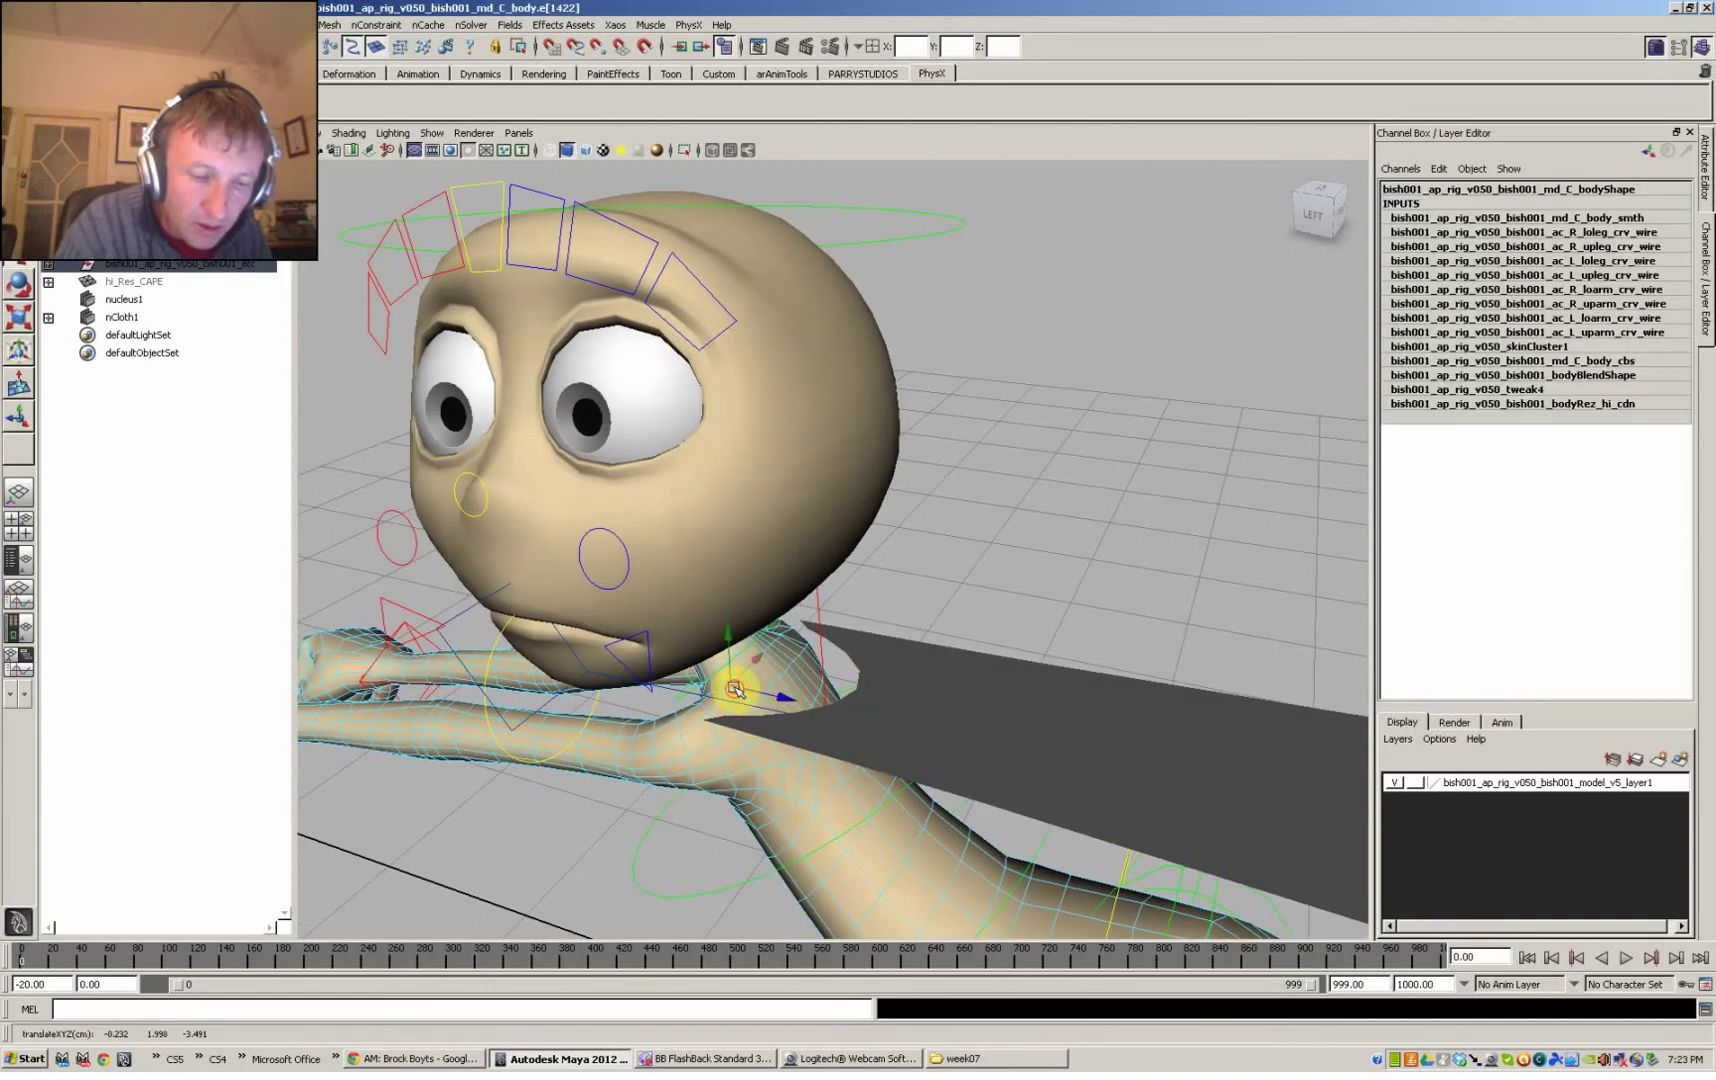
pyautogui.click(866, 594)
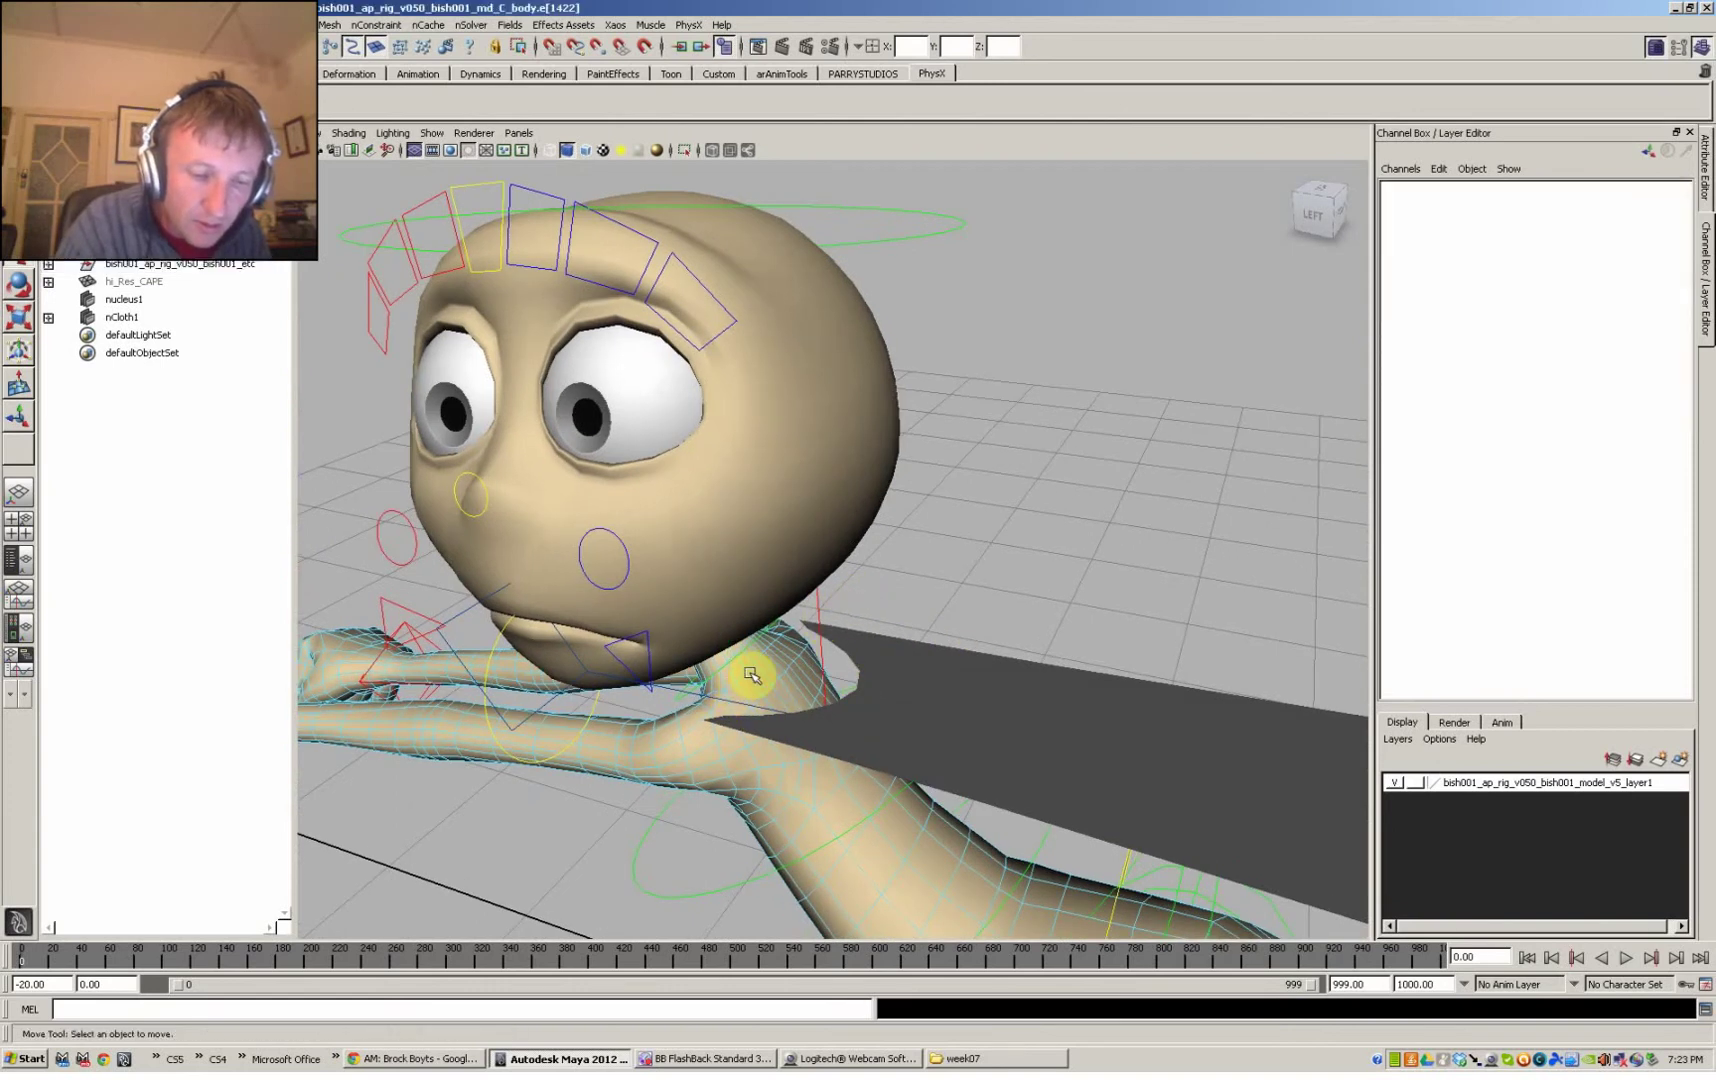
pyautogui.click(745, 678)
pyautogui.doubleClick(748, 679)
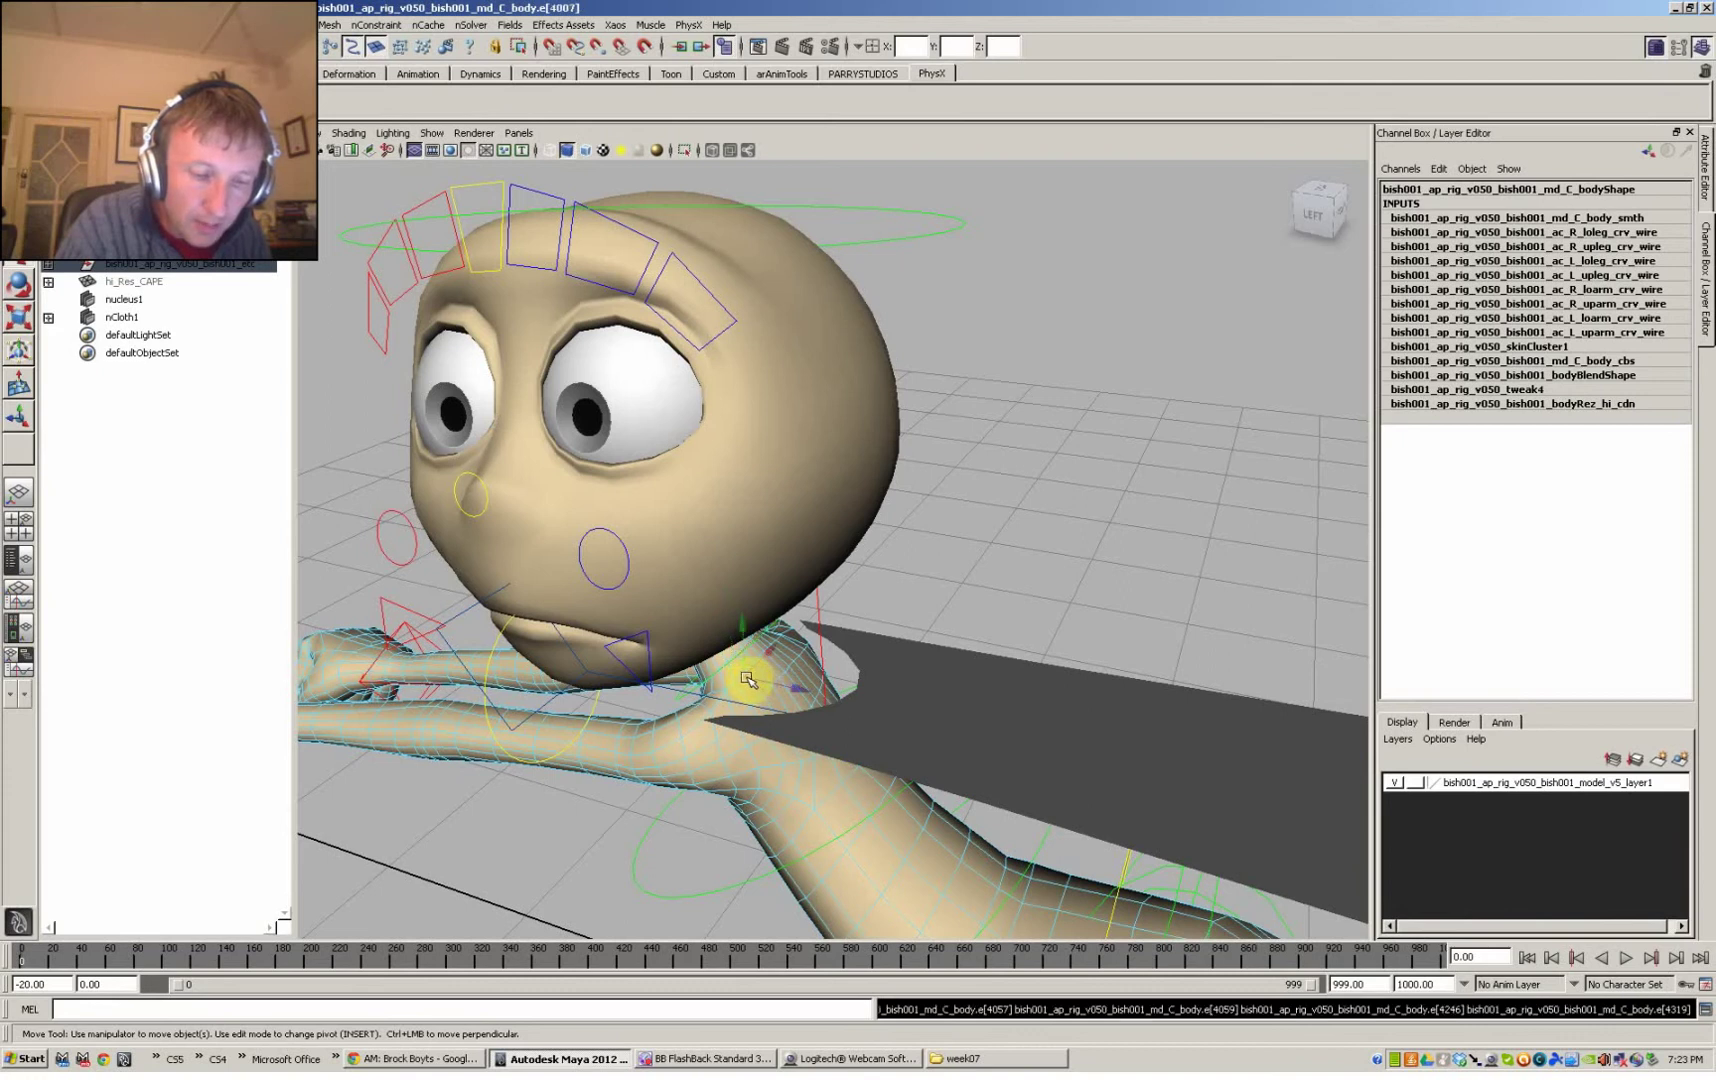
# - Try selecting a different neck edge loop, then undo that last selection
pyautogui.press('q')
pyautogui.click(729, 703)
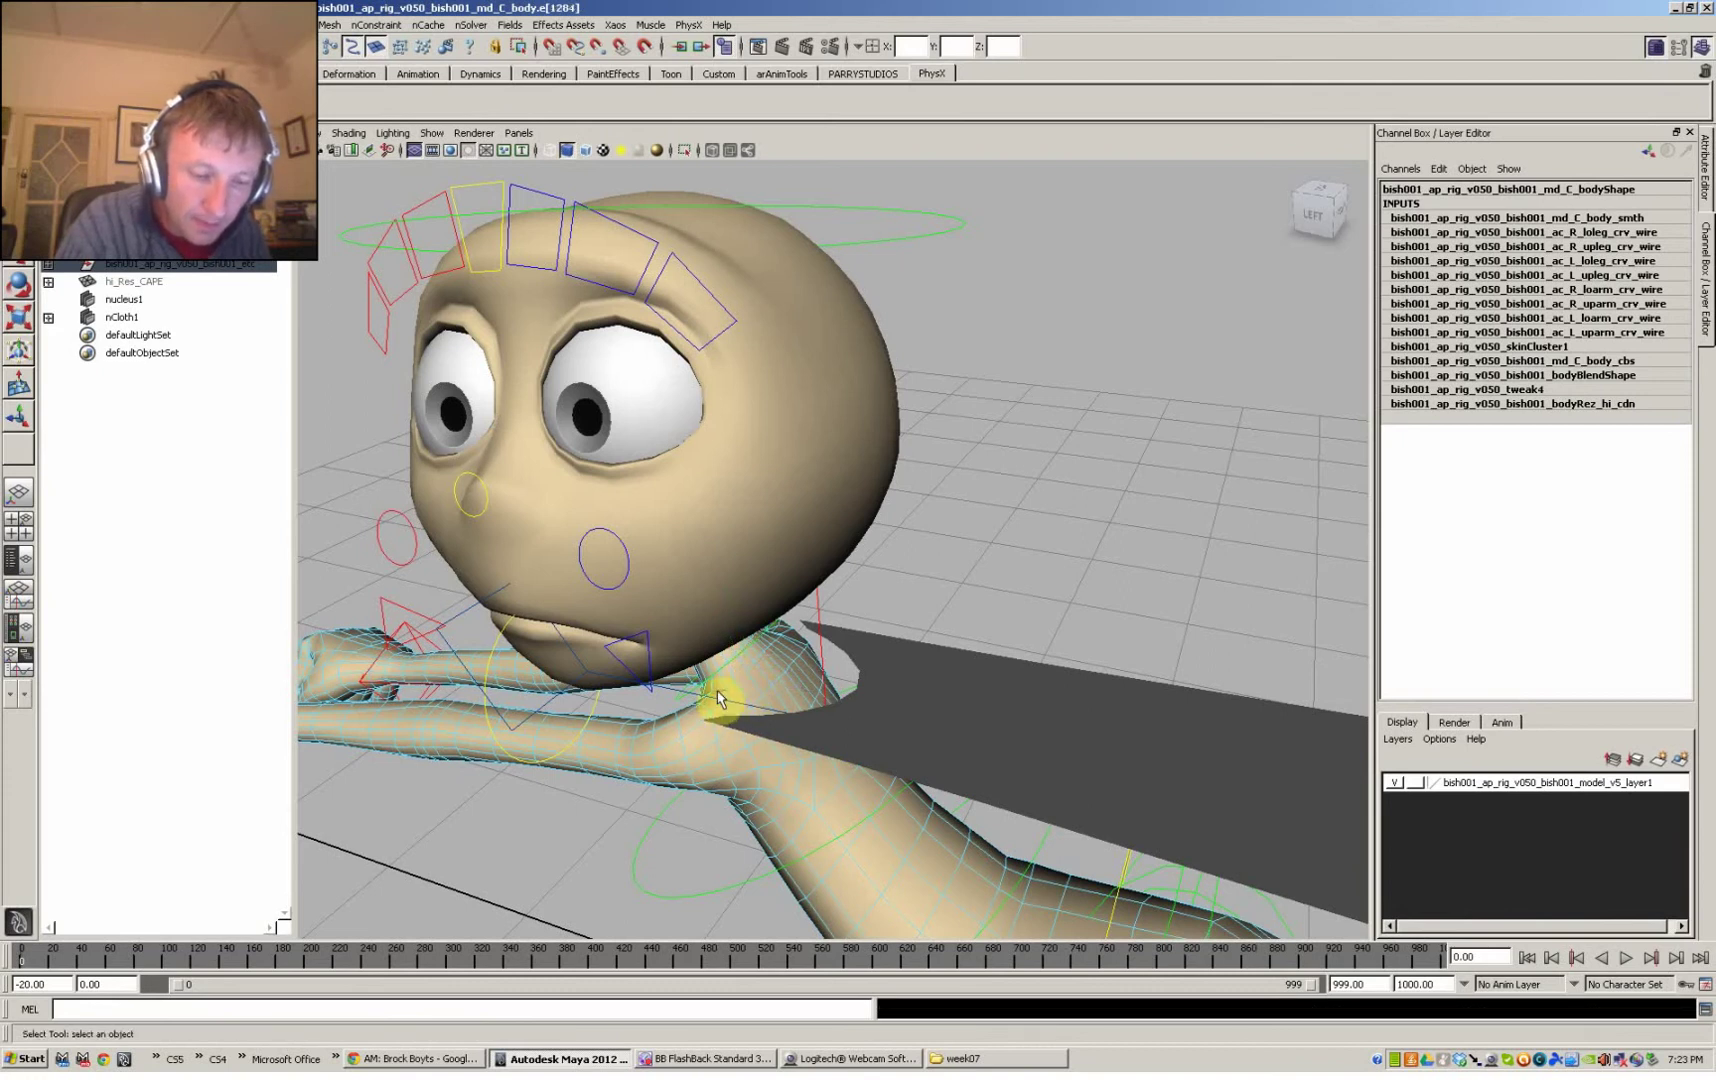
pyautogui.keyDown('alt'); pyautogui.moveTo(757, 692); pyautogui.dragTo(597, 656); pyautogui.keyUp('alt')
pyautogui.moveTo(893, 648)
pyautogui.keyDown('alt'); pyautogui.mouseDown()
pyautogui.moveTo(862, 620)
pyautogui.moveTo(901, 660)
pyautogui.mouseUp(); pyautogui.keyUp('alt')
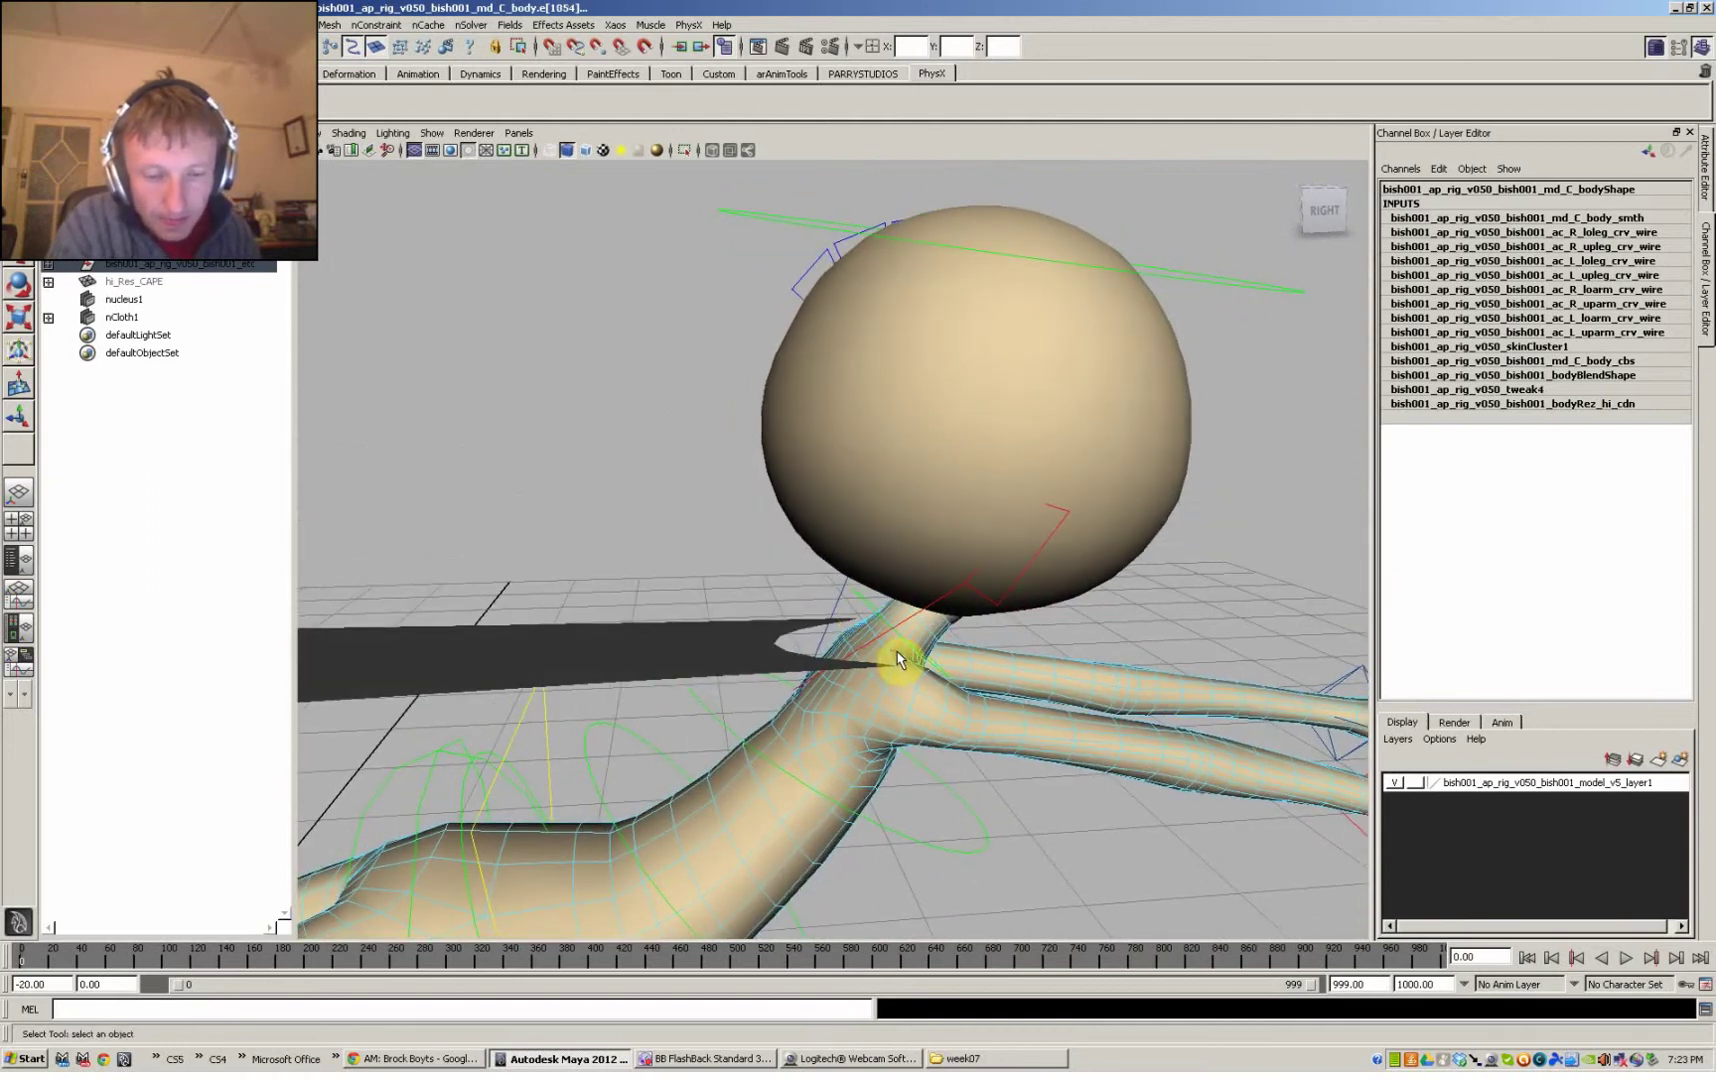
pyautogui.click(1006, 640)
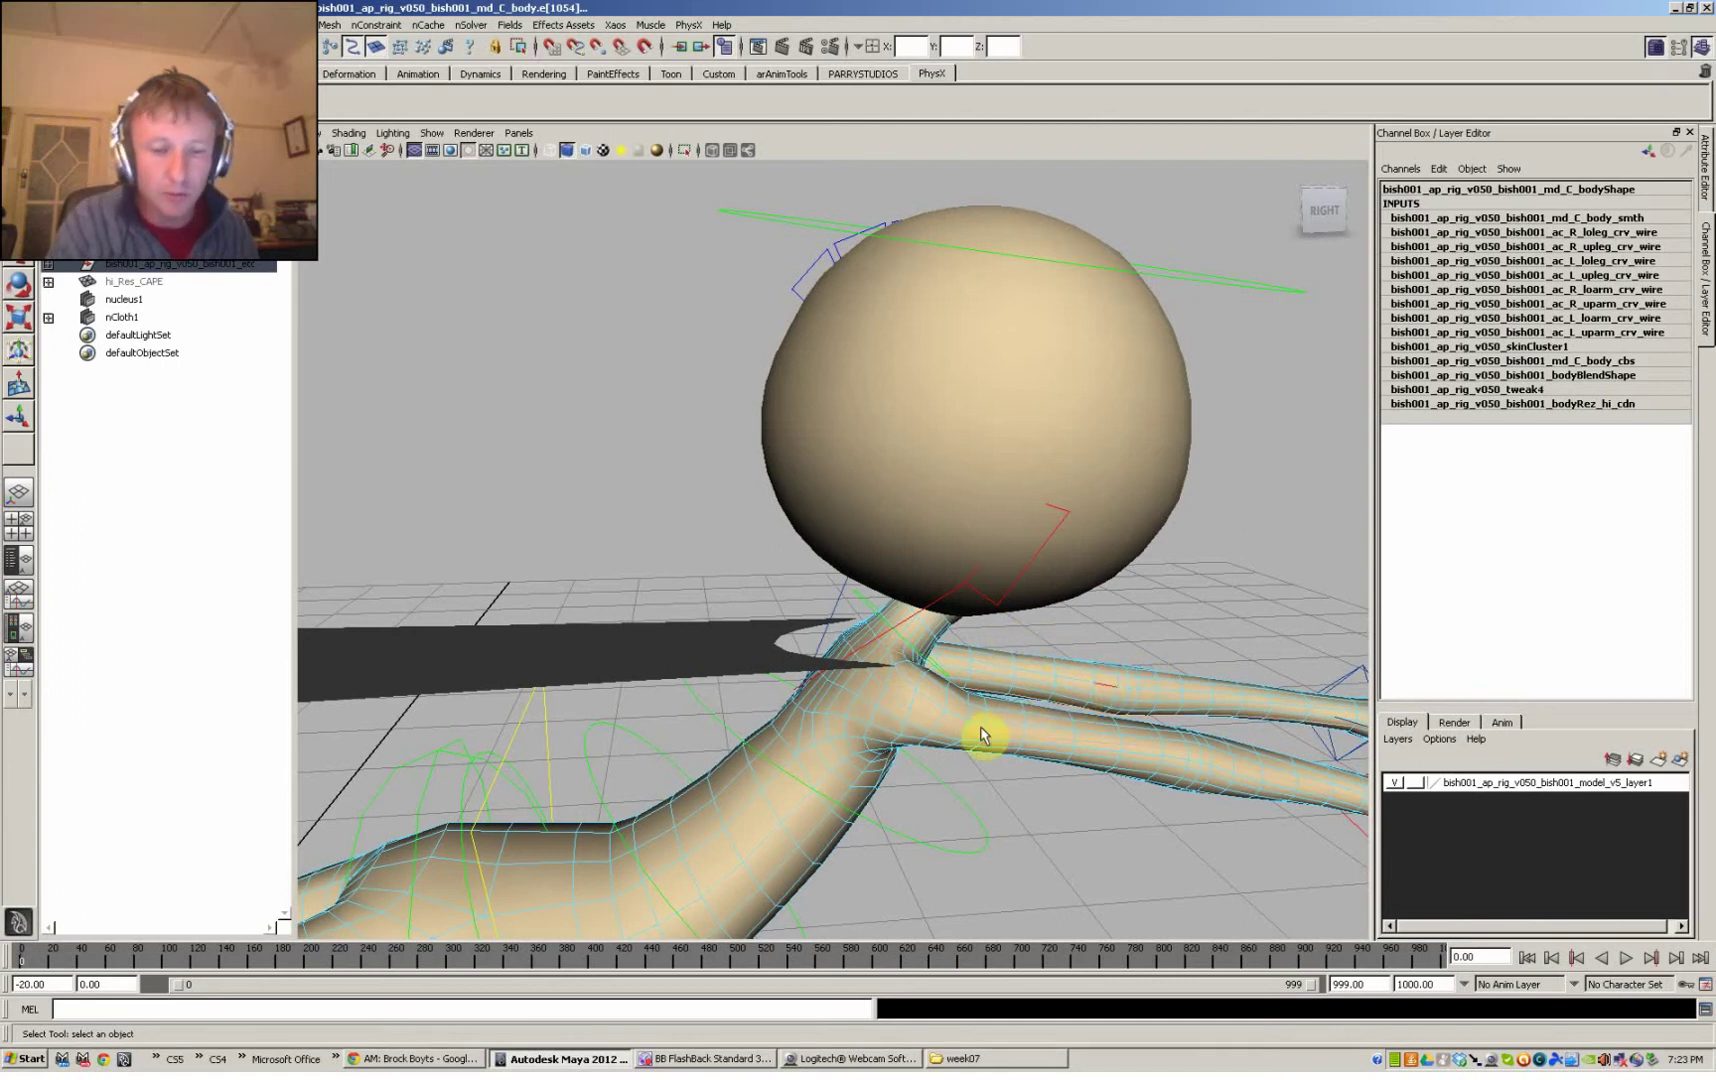
pyautogui.hotkey('ctrl', 'z')
pyautogui.hotkey('ctrl', 'z')
# - Switch to wireframe and add the cape's neck-end vertices to the selection
pyautogui.keyDown('alt'); pyautogui.moveTo(968, 695); pyautogui.dragTo(911, 663); pyautogui.keyUp('alt')
pyautogui.press('4')
pyautogui.moveTo(984, 728)
pyautogui.keyDown('alt'); pyautogui.mouseDown()
pyautogui.moveTo(965, 701)
pyautogui.moveTo(919, 716)
pyautogui.moveTo(990, 792)
pyautogui.mouseUp(); pyautogui.keyUp('alt')
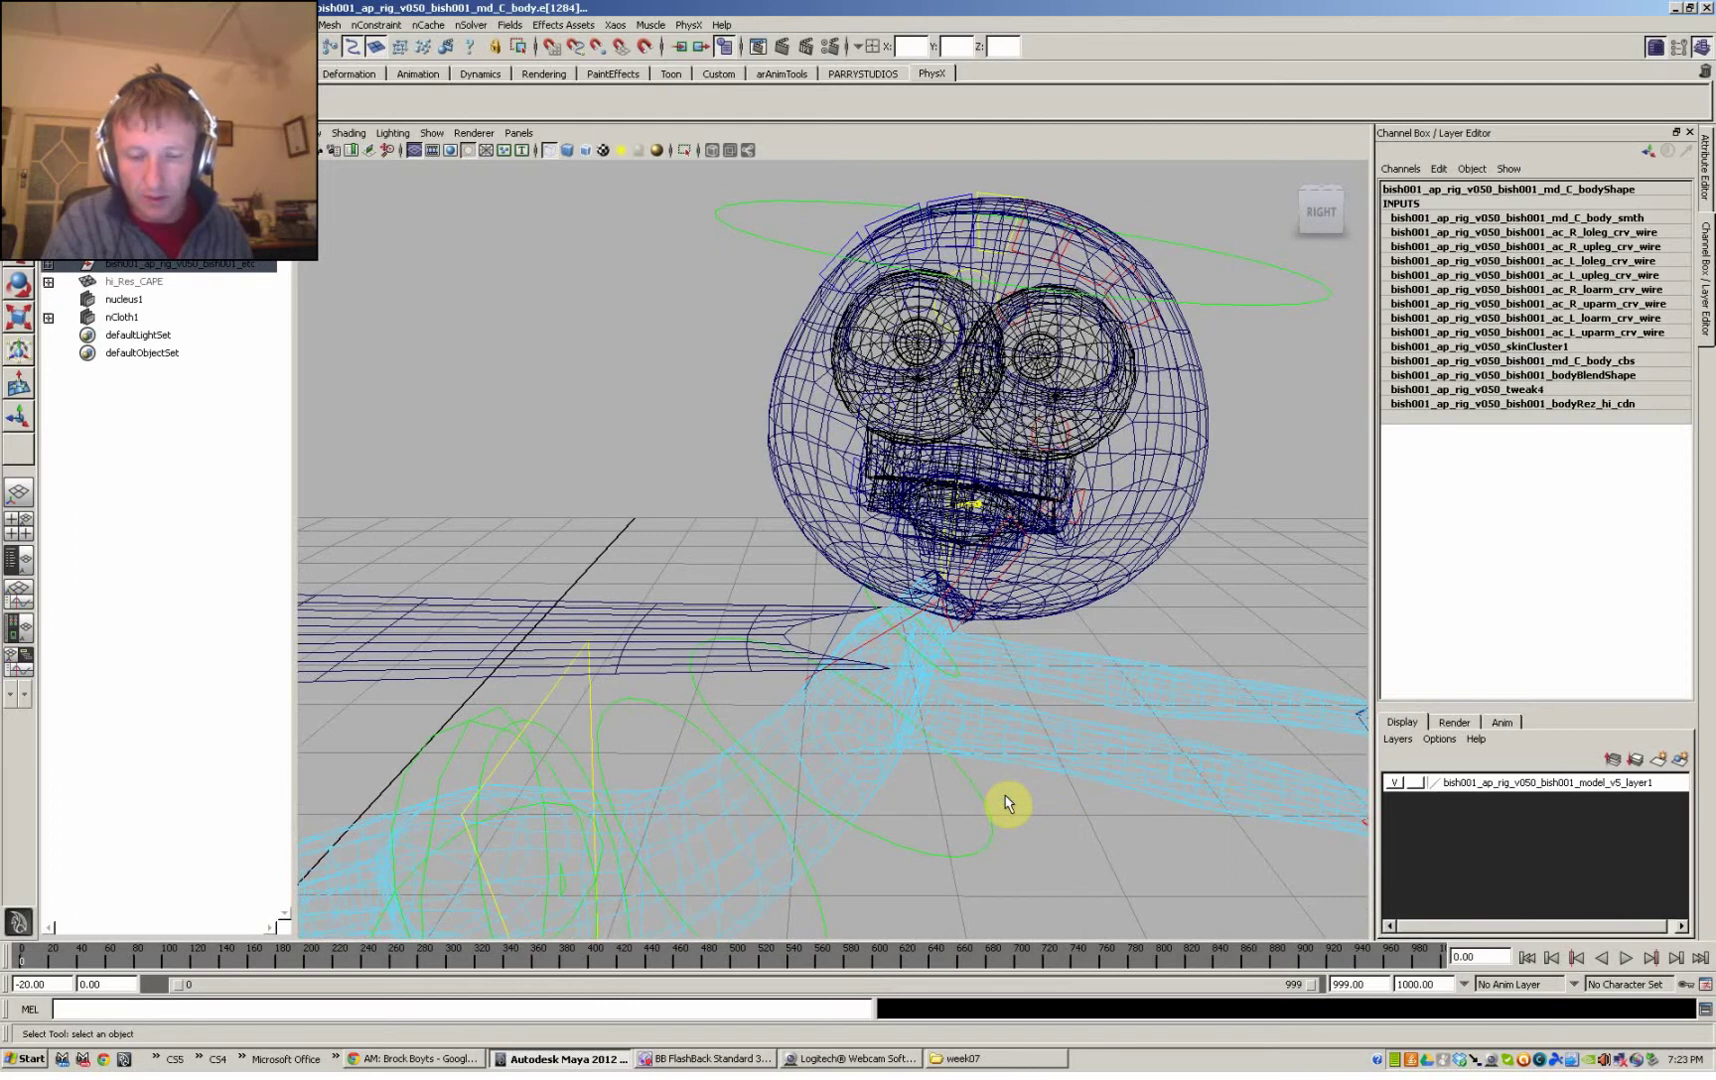
pyautogui.keyDown('alt'); pyautogui.moveTo(1066, 822); pyautogui.dragTo(938, 724); pyautogui.keyUp('alt')
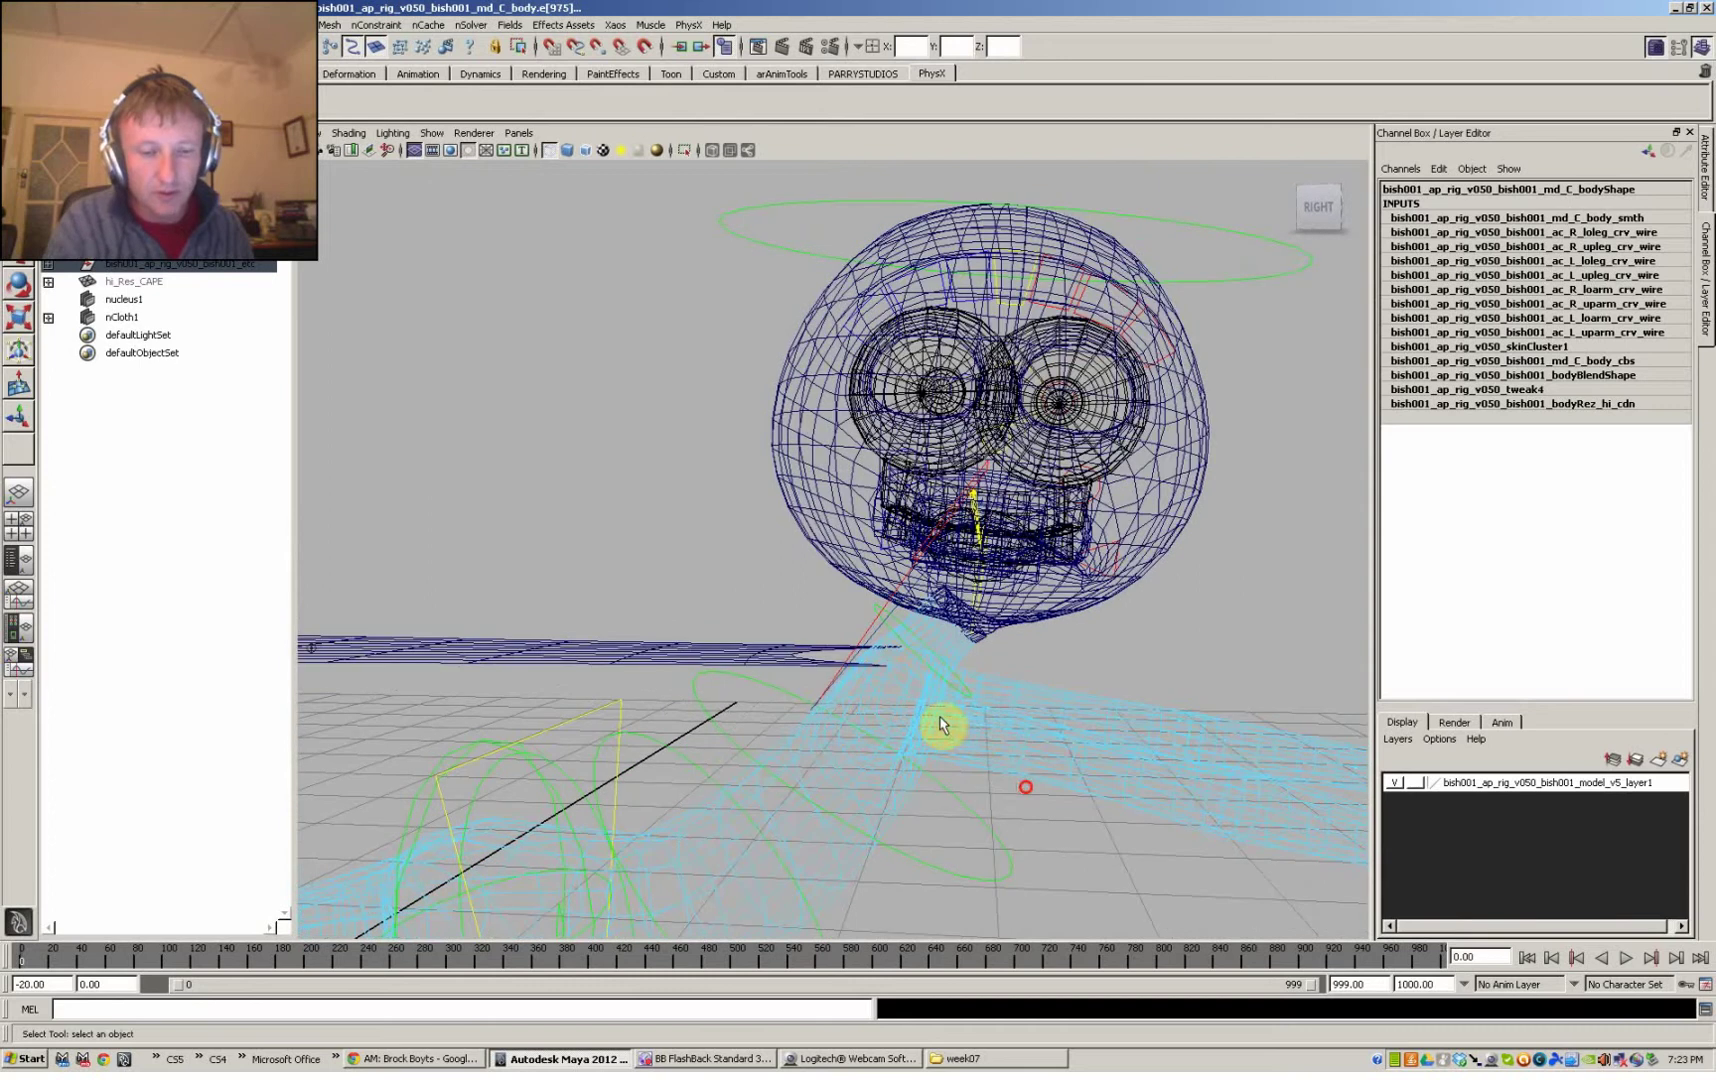
pyautogui.click(812, 662)
pyautogui.keyDown('alt'); pyautogui.moveTo(812, 662); pyautogui.dragTo(986, 726); pyautogui.keyUp('alt')
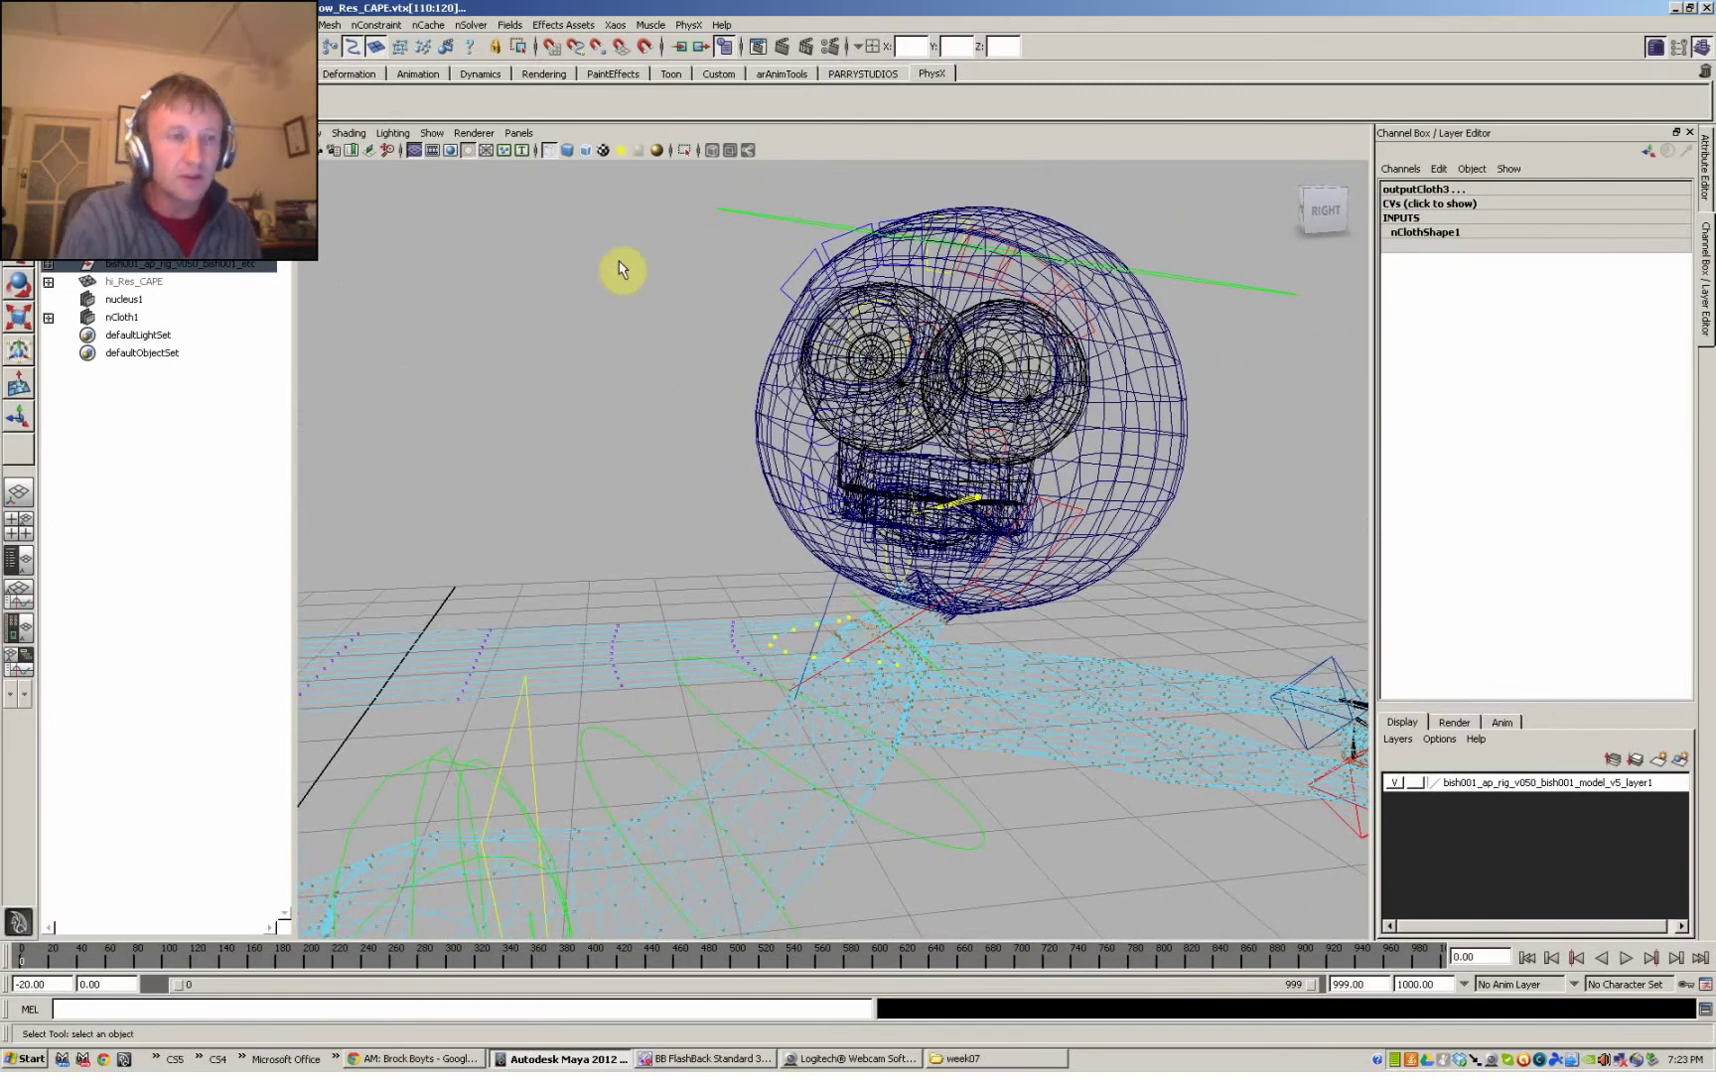
# - Pin the selected cape vertices to the neck with nConstraint > Point to Surface
pyautogui.click(375, 25)
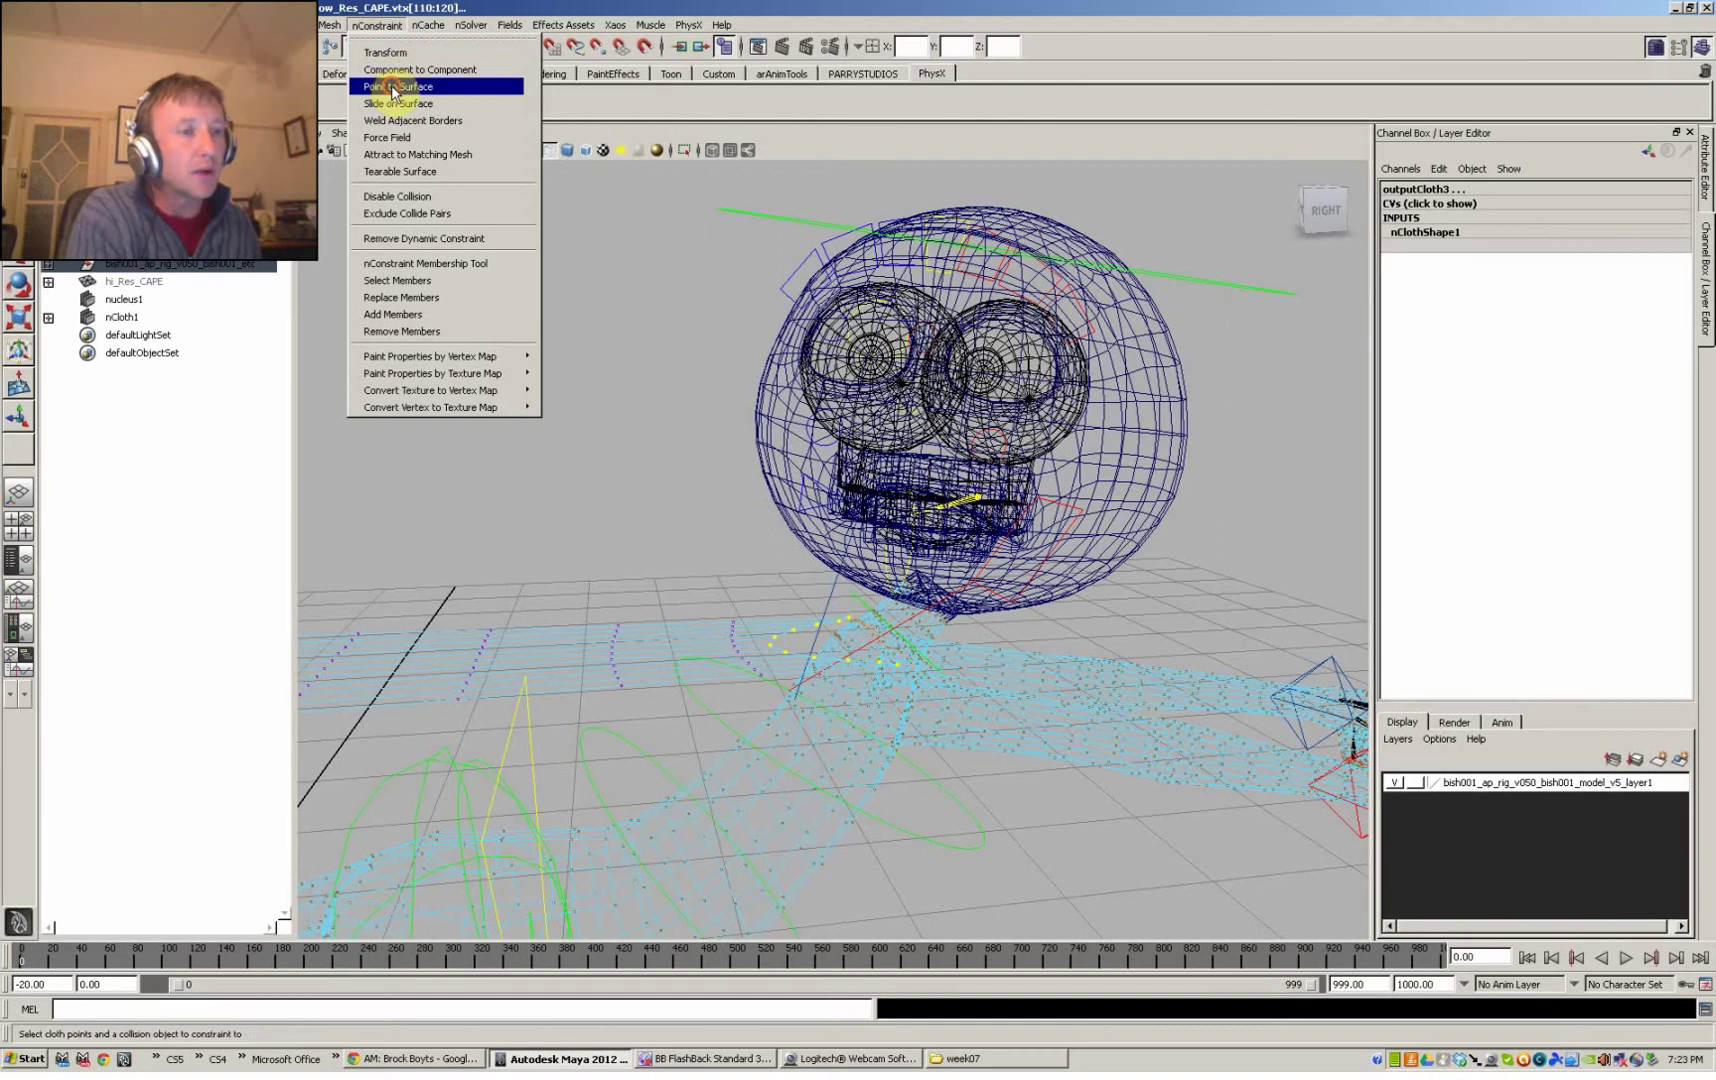
pyautogui.click(391, 96)
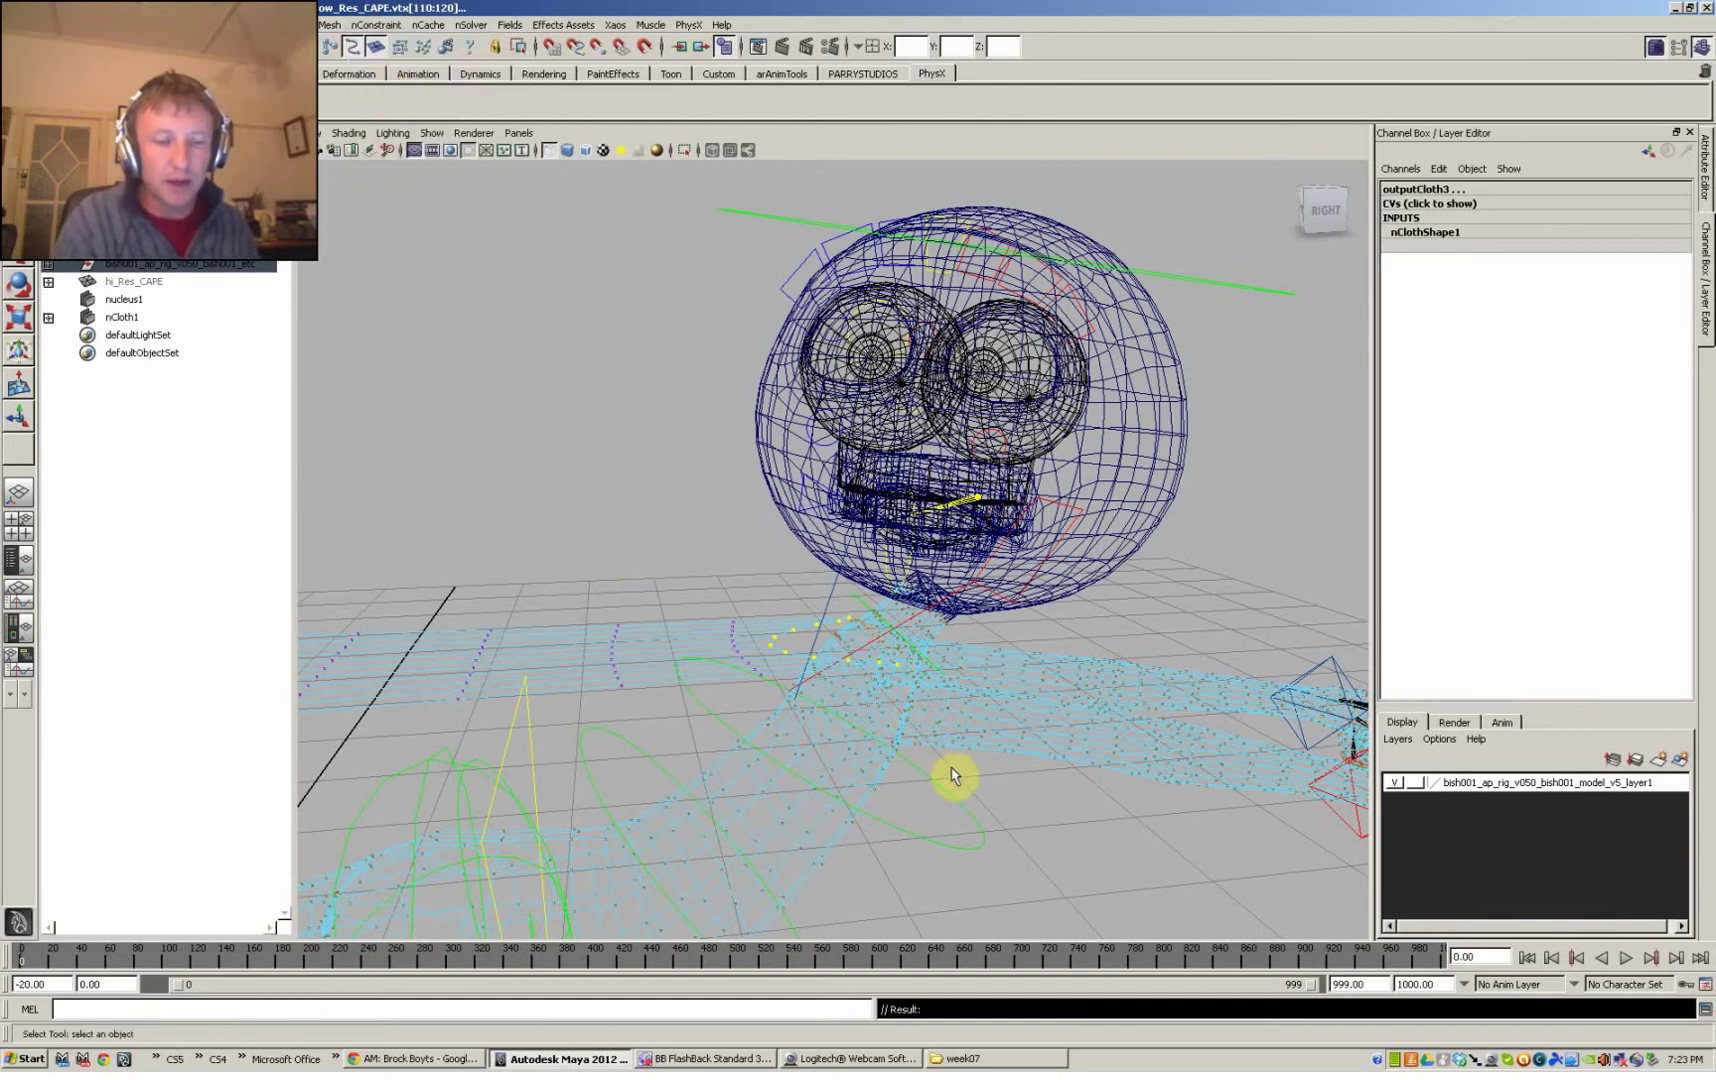
pyautogui.moveTo(954, 778)
pyautogui.keyDown('alt'); pyautogui.mouseDown()
pyautogui.moveTo(1038, 785)
pyautogui.moveTo(1111, 762)
pyautogui.moveTo(932, 756)
pyautogui.moveTo(989, 758)
pyautogui.mouseUp(); pyautogui.keyUp('alt')
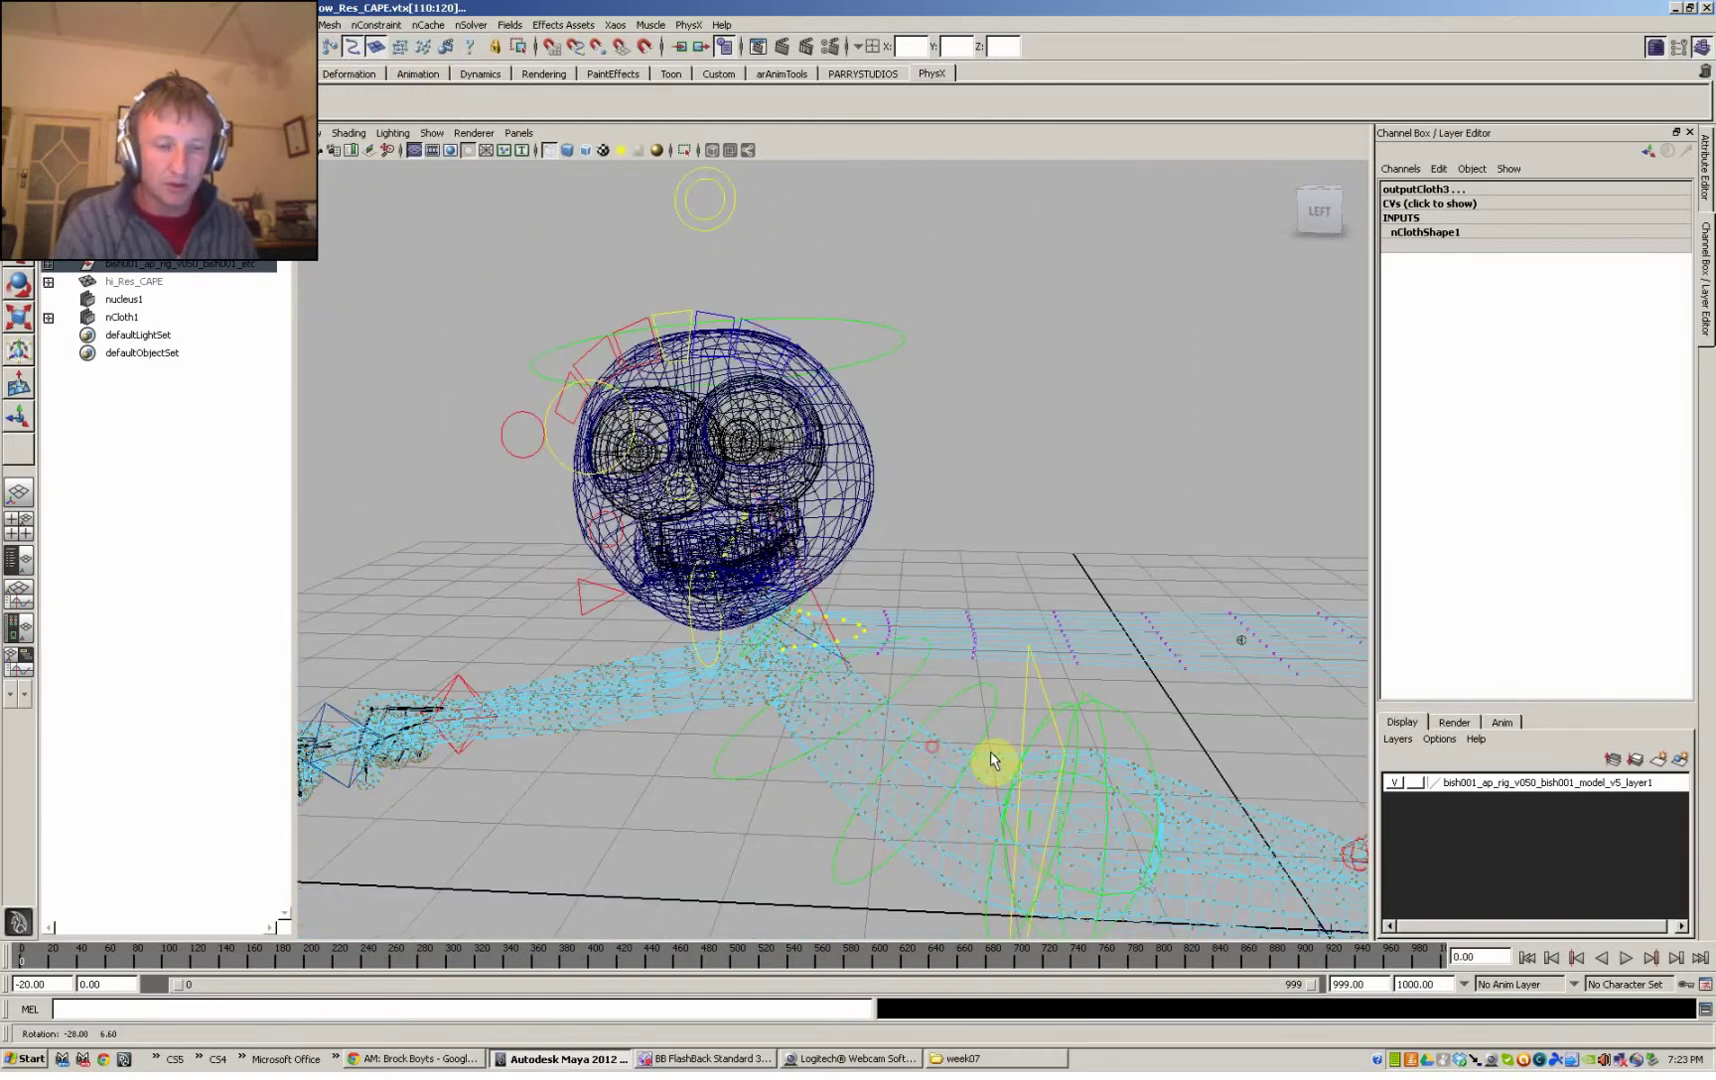
# - Return to shaded display, play the simulation to test the pin, and rewind to frame 0
pyautogui.press('5')
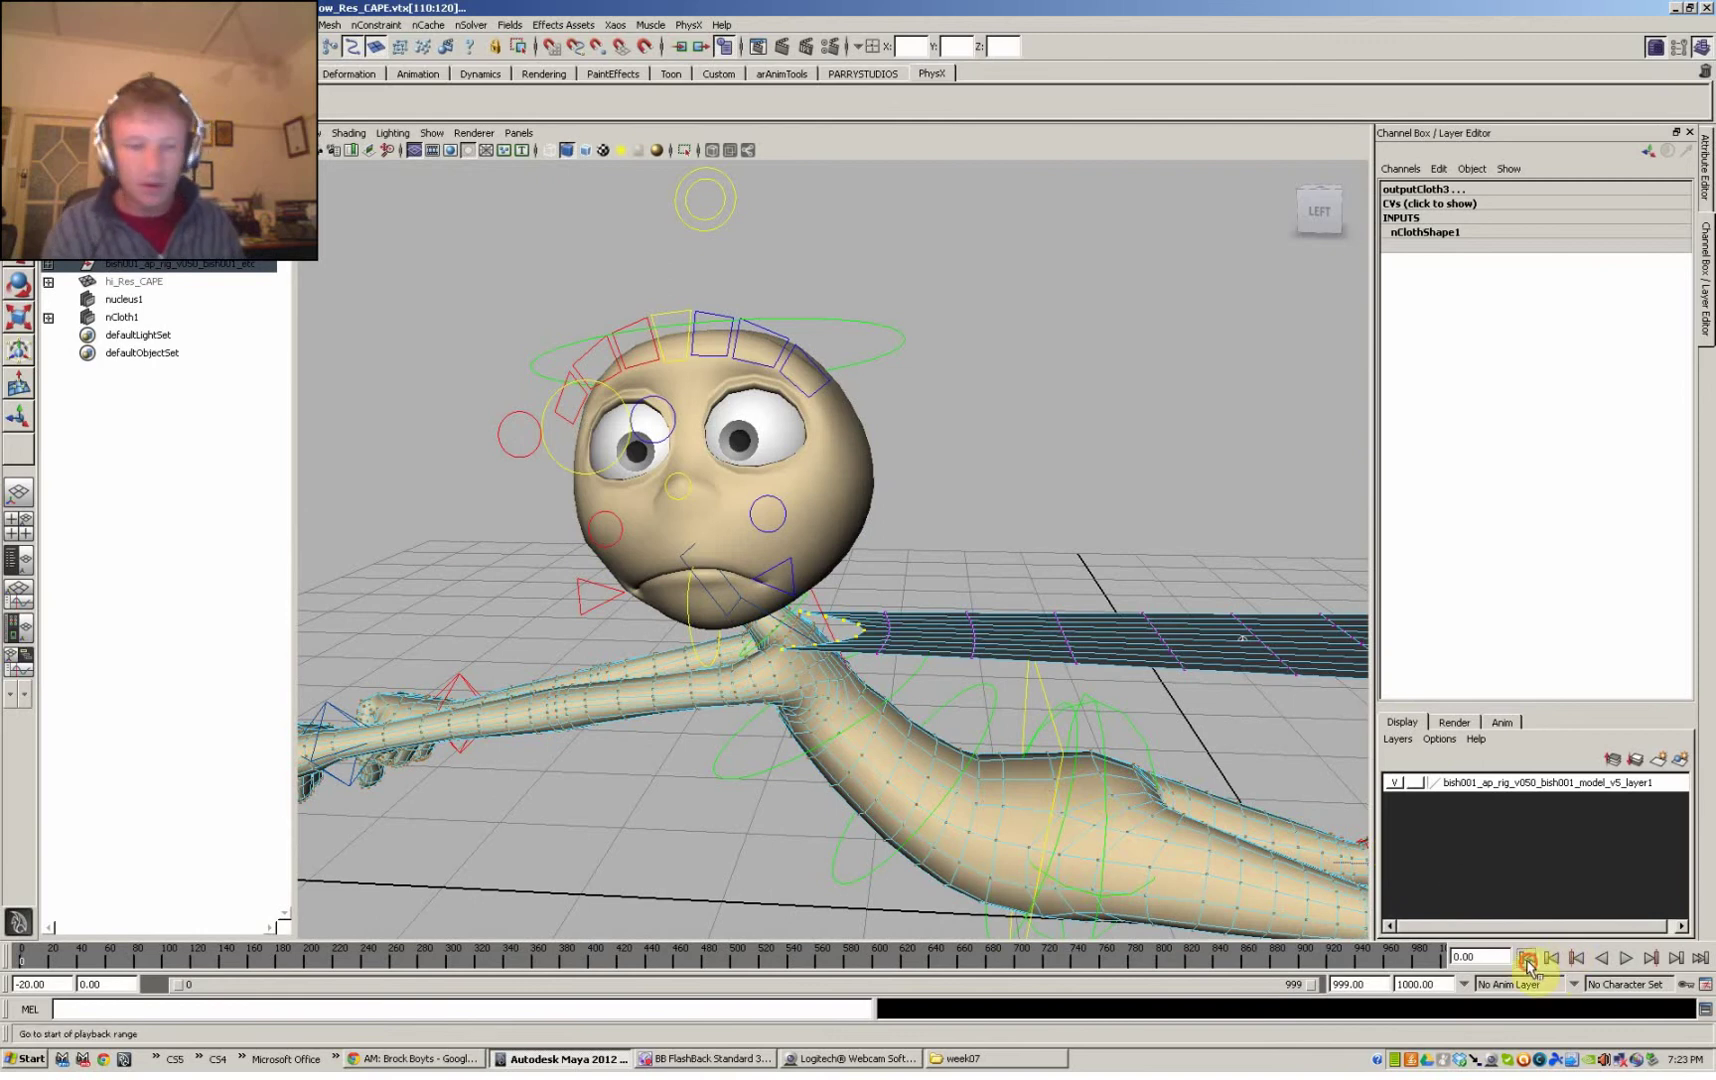
pyautogui.click(1627, 960)
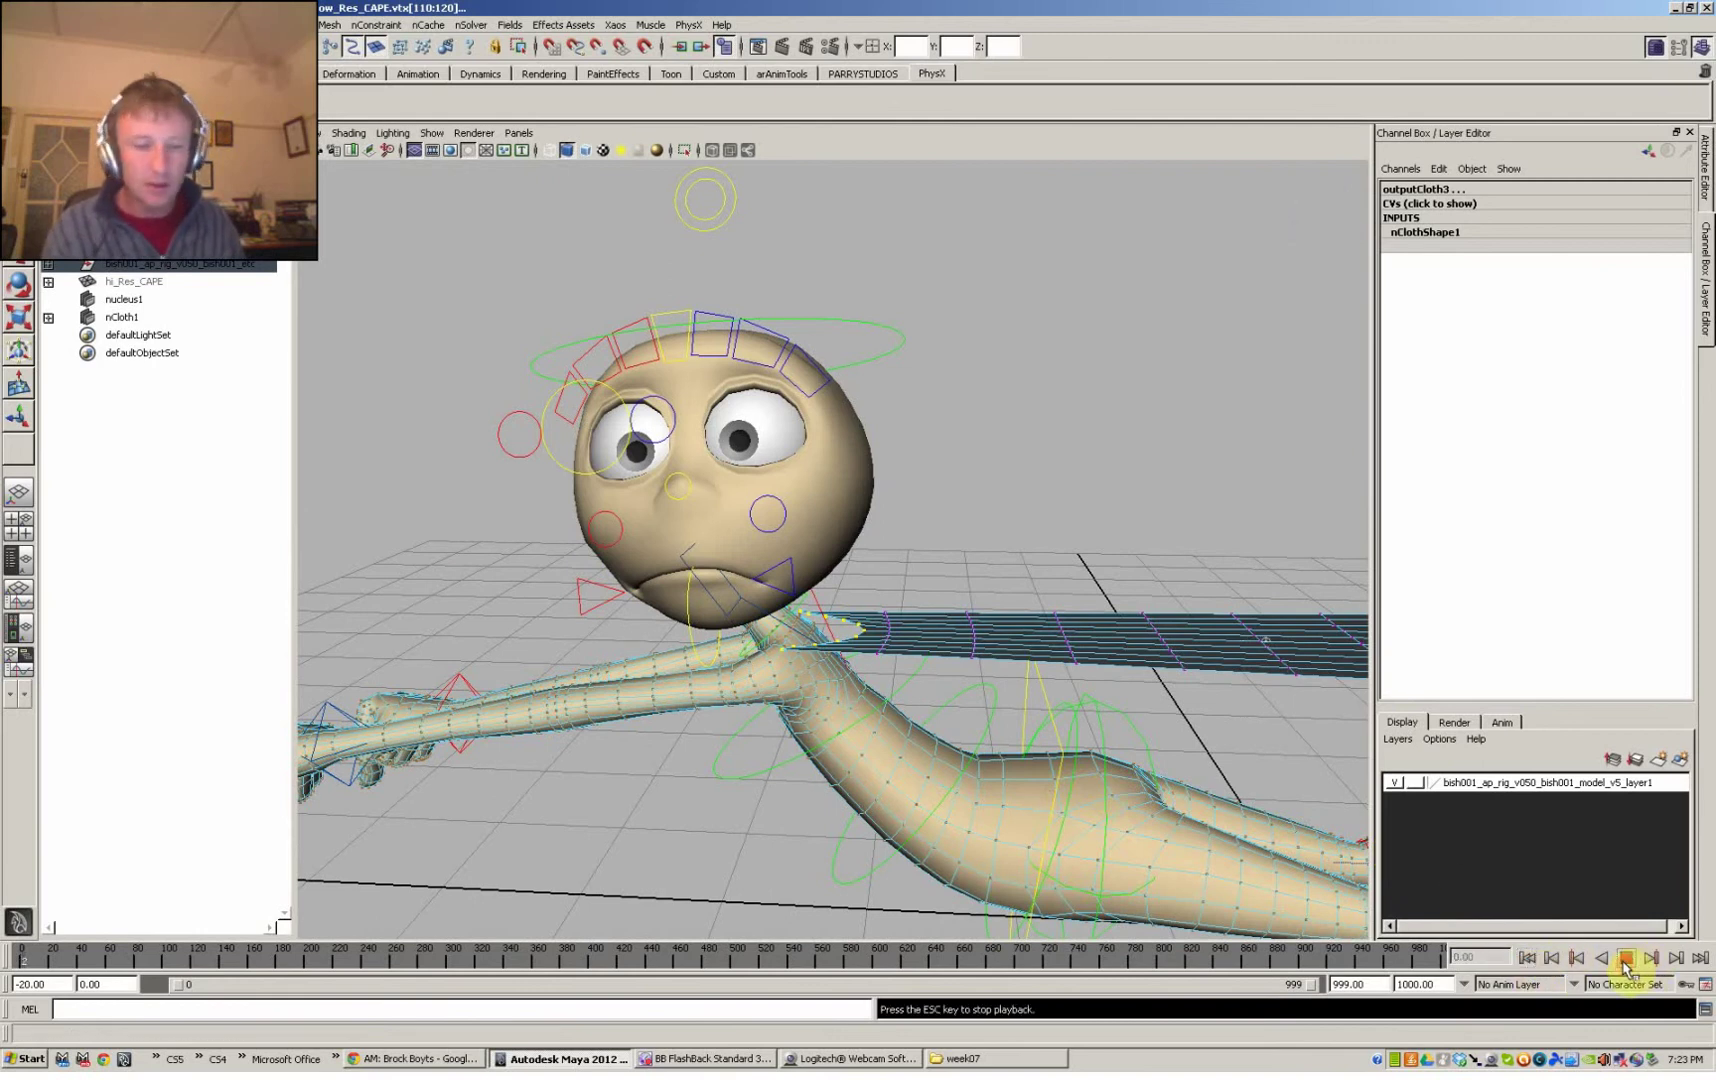
pyautogui.click(1529, 959)
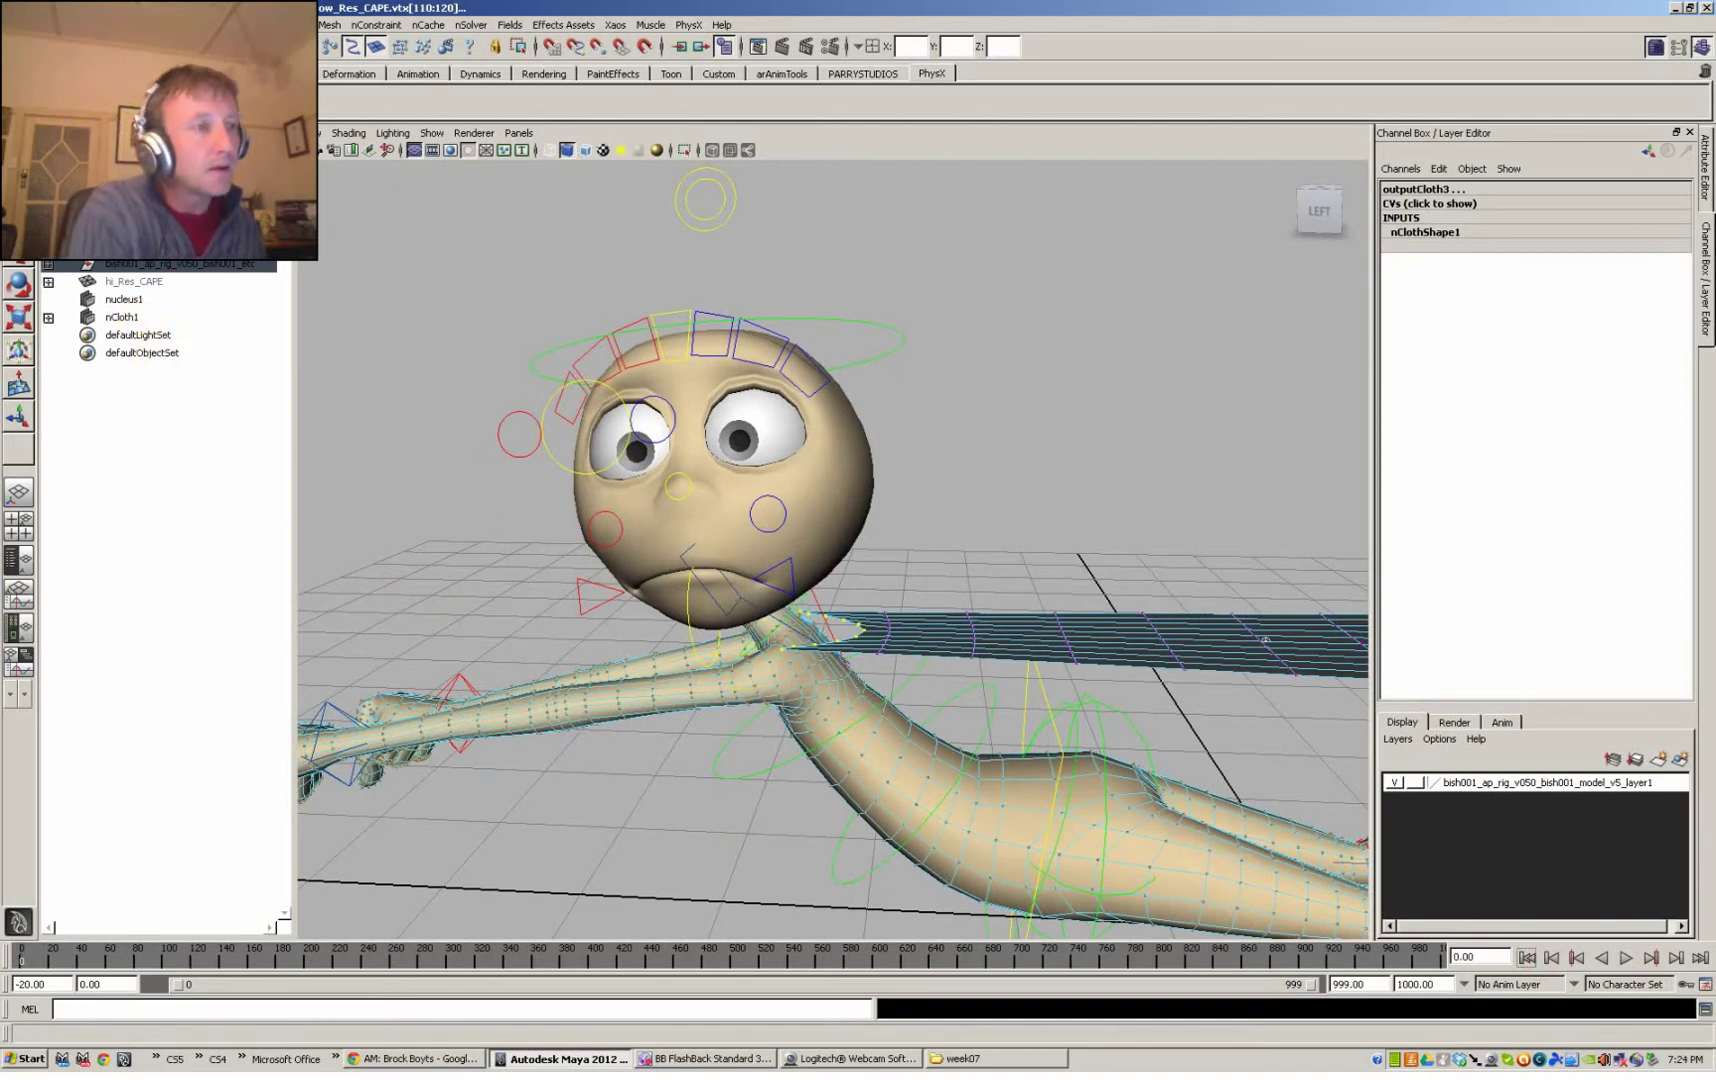
pyautogui.click(290, 24)
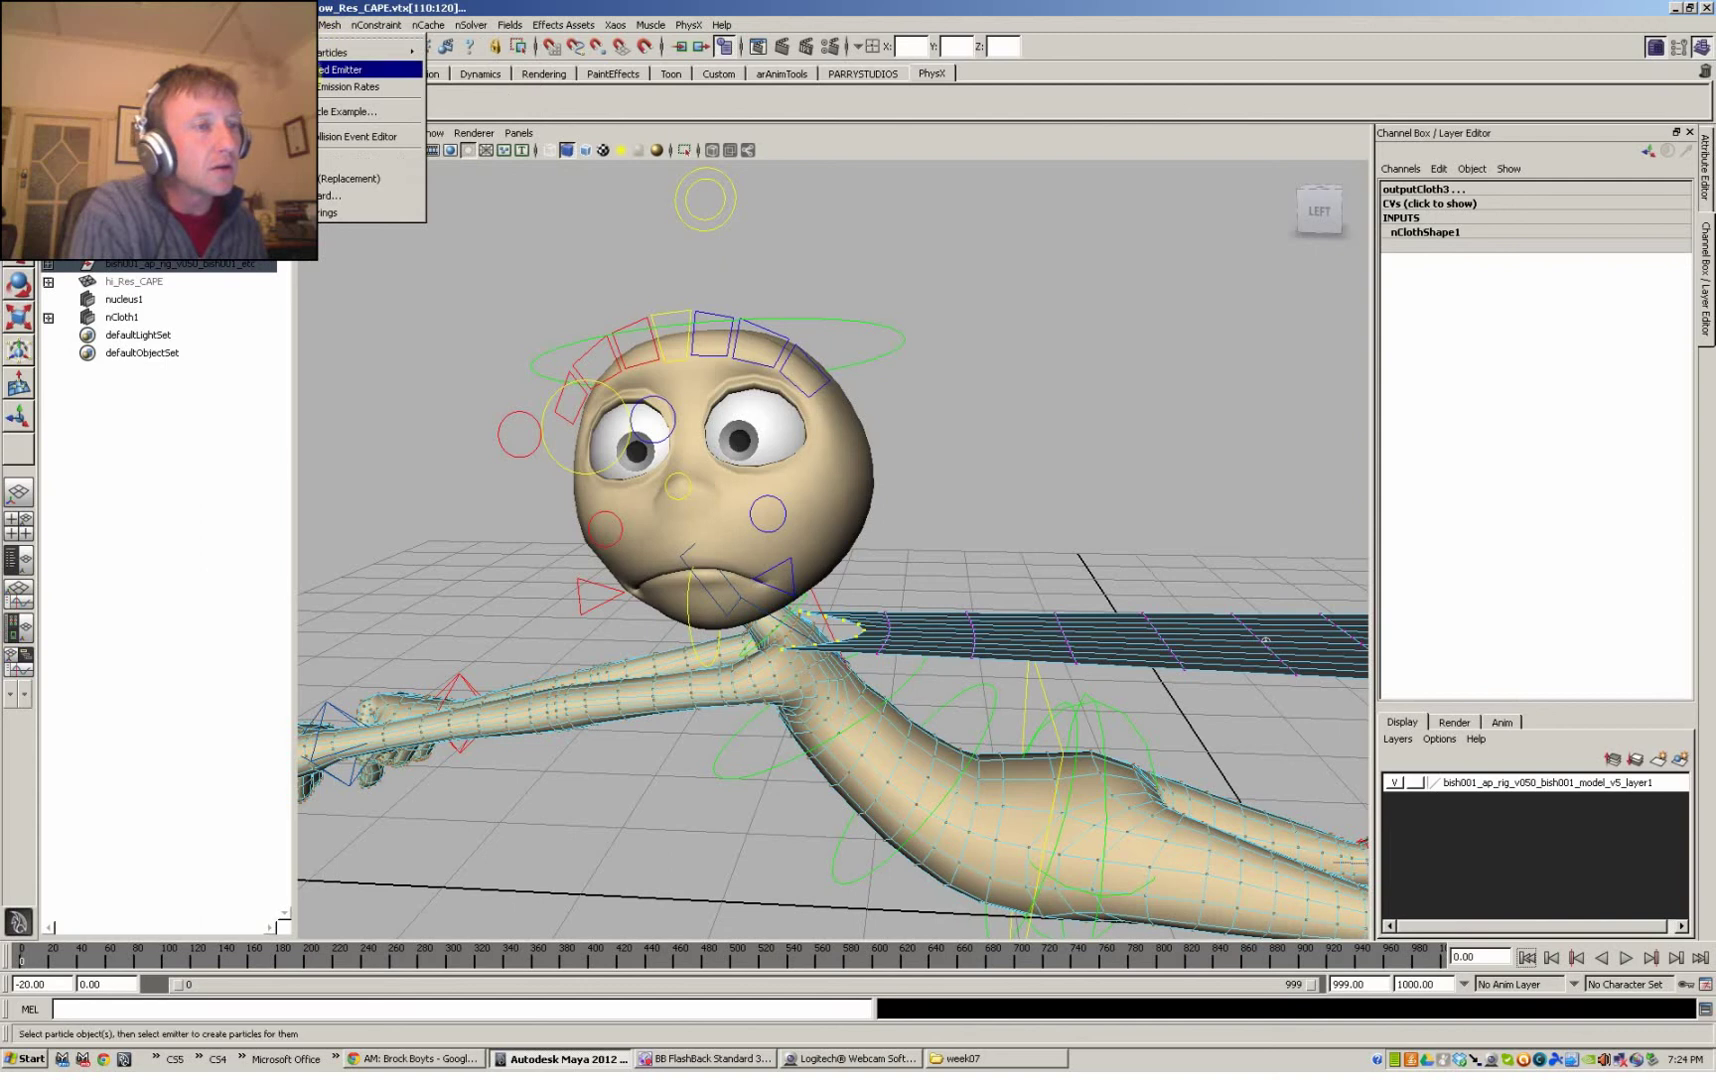
# - Create the cape-to-neck nConstraint and briefly play the simulation
pyautogui.moveTo(376, 24)
pyautogui.click(380, 72)
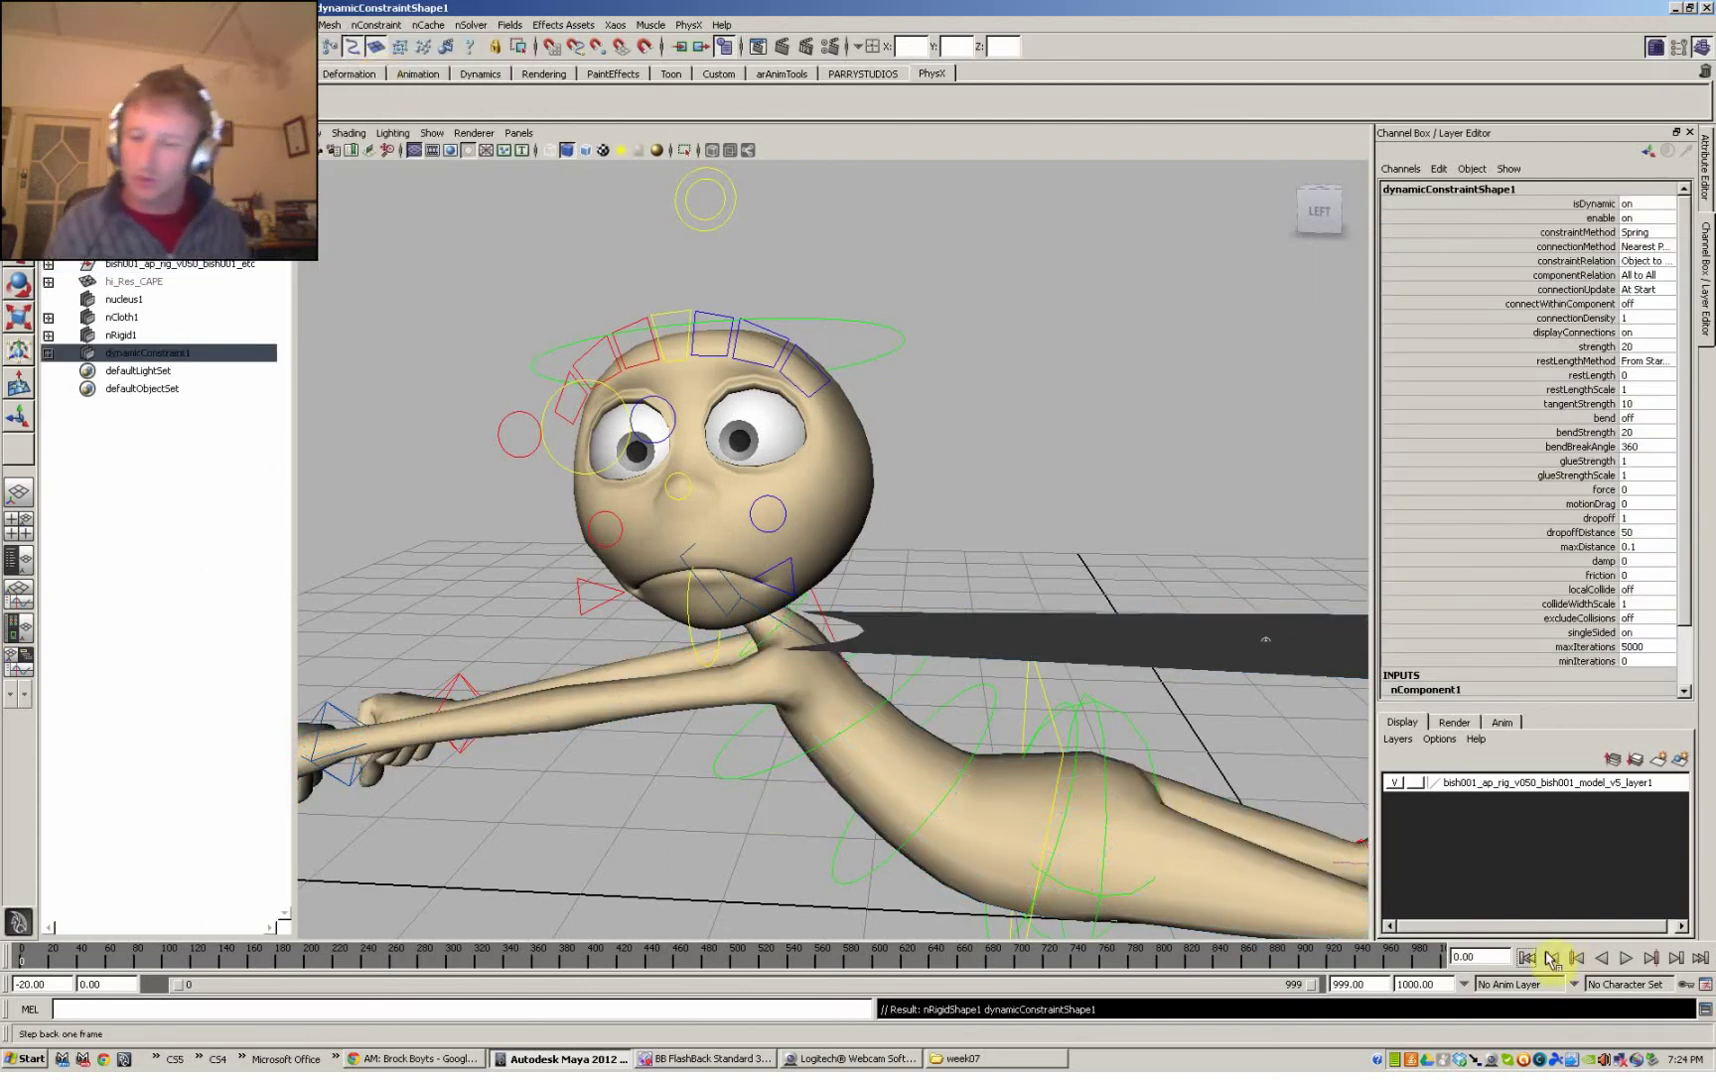
pyautogui.click(1626, 958)
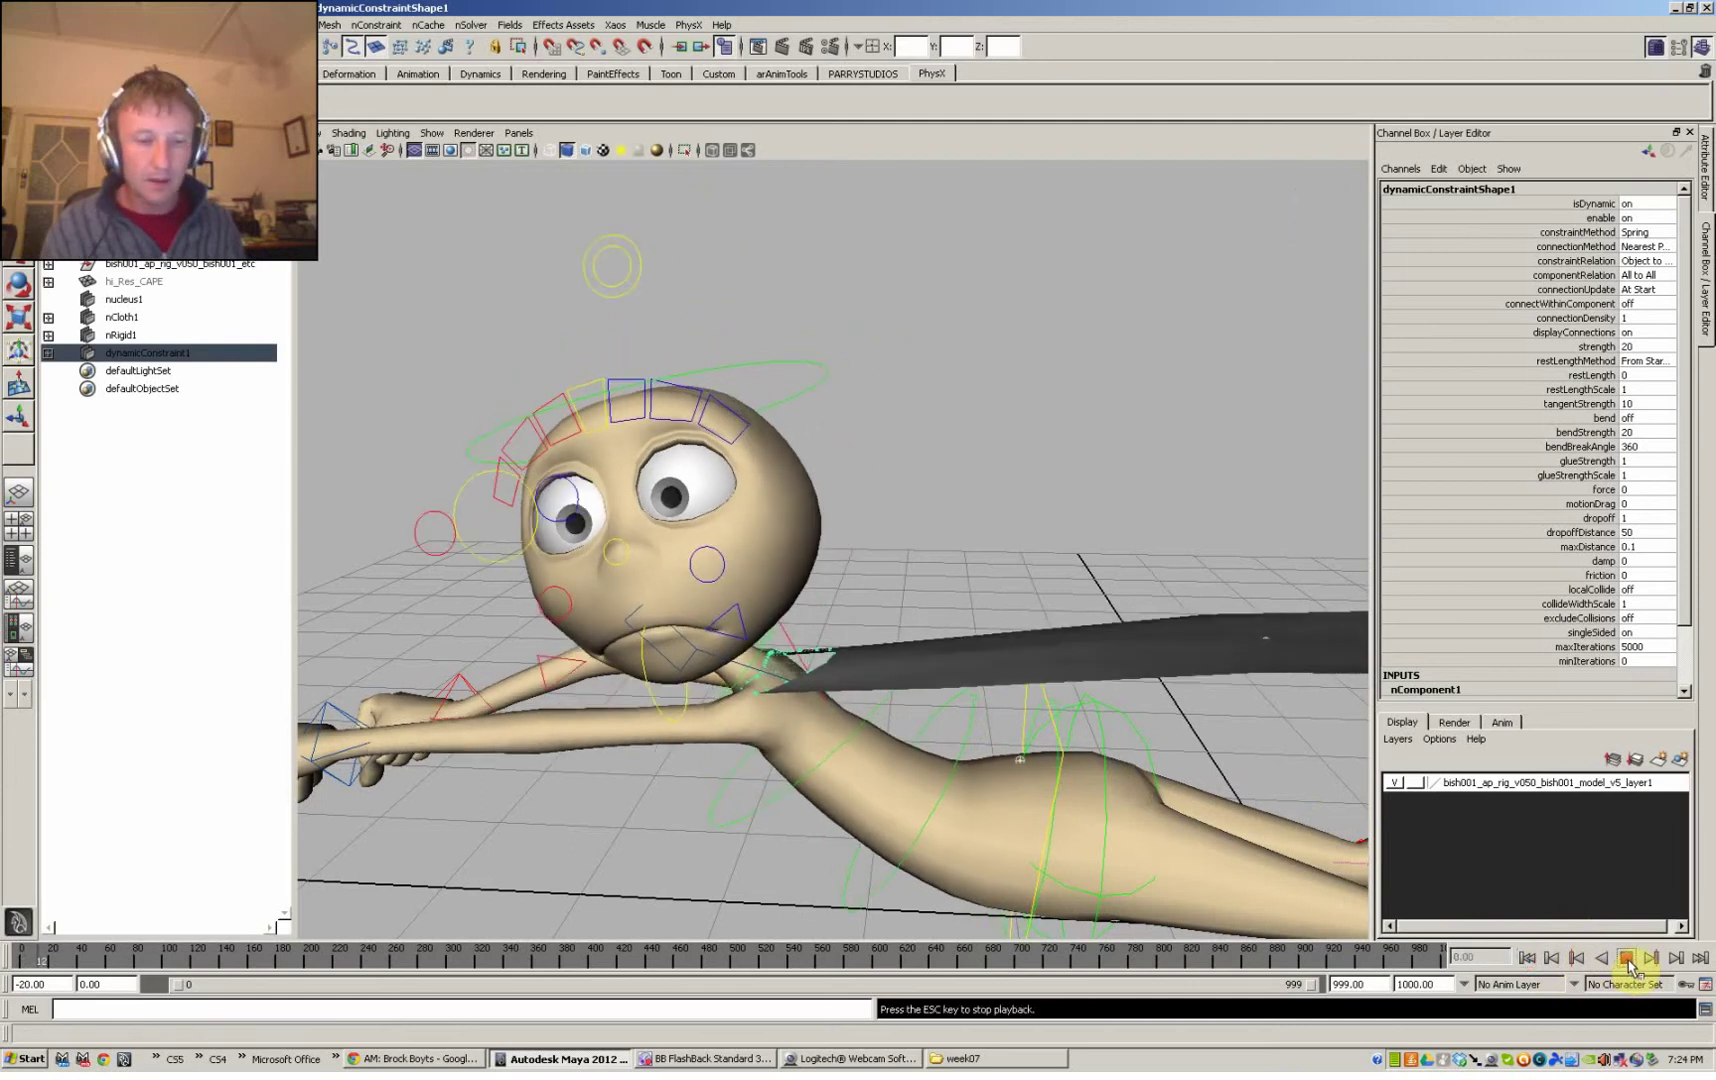
pyautogui.click(1626, 958)
# - Rewind and replay the simulation until the pinned cape settles, then stop
pyautogui.keyDown('alt'); pyautogui.moveTo(1240, 800); pyautogui.dragTo(961, 701); pyautogui.keyUp('alt')
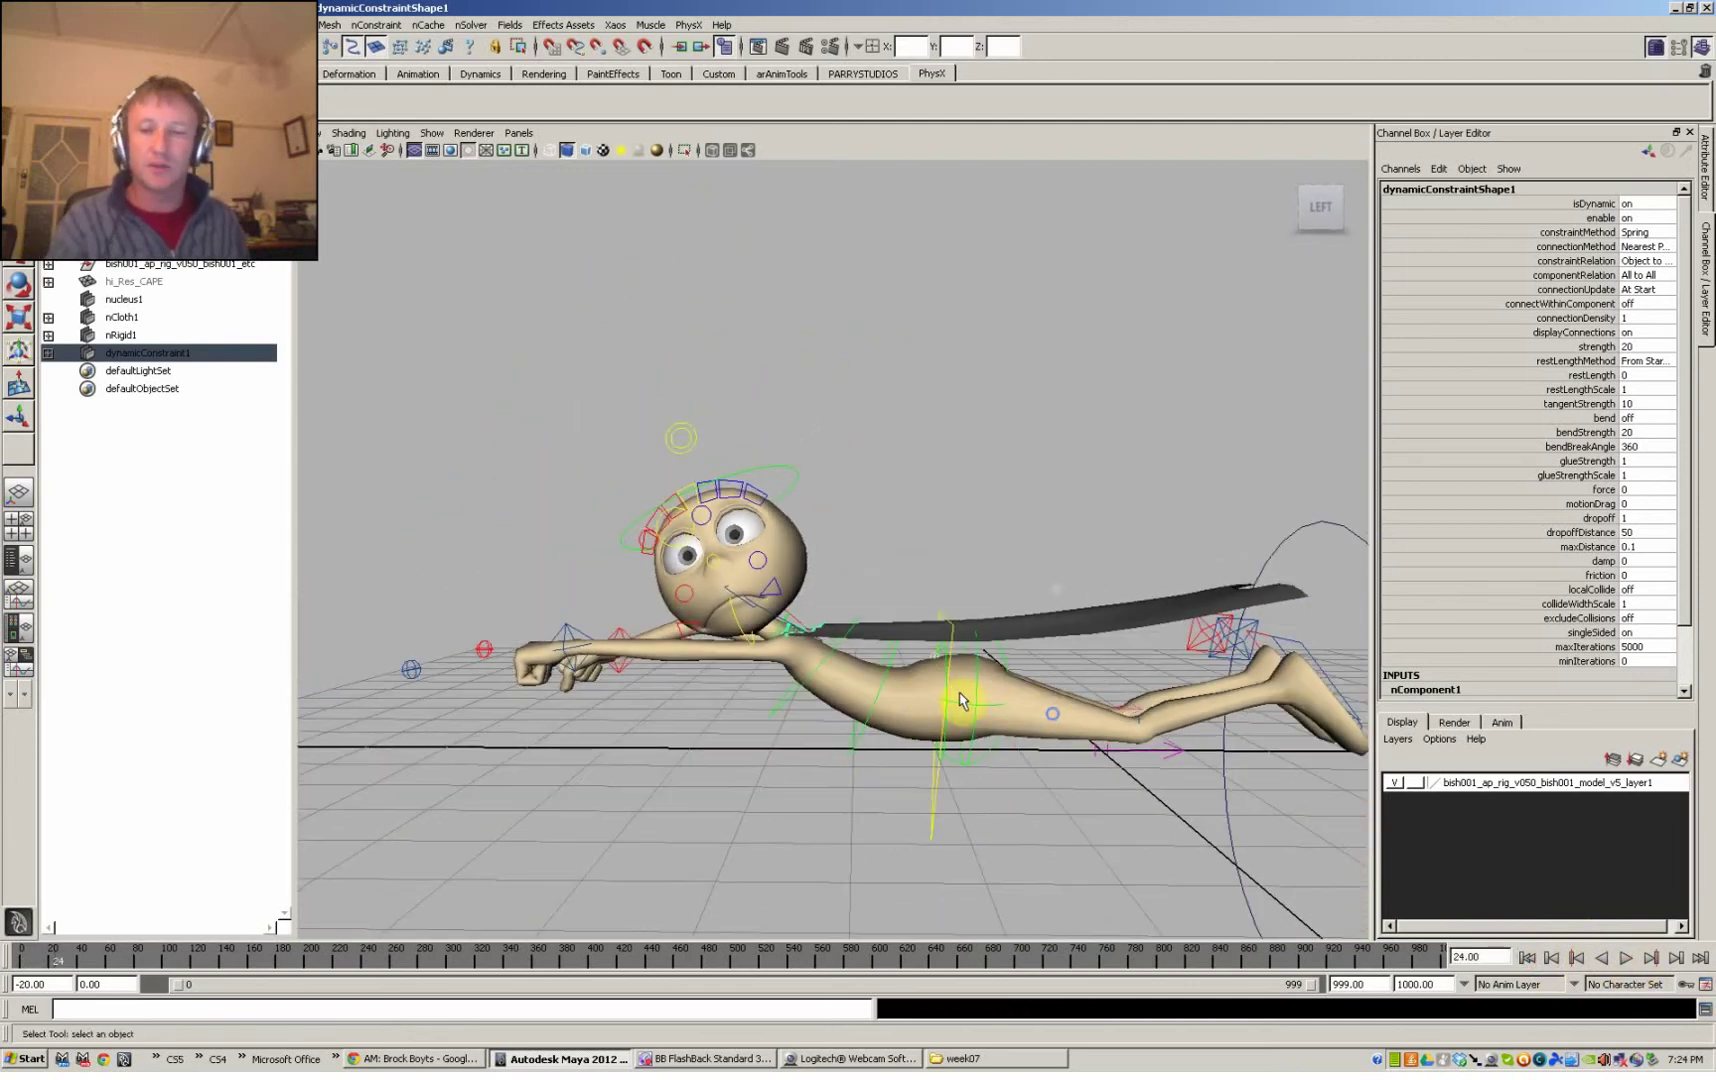
pyautogui.click(1526, 958)
pyautogui.keyDown('alt'); pyautogui.moveTo(1233, 885); pyautogui.dragTo(1175, 872); pyautogui.keyUp('alt')
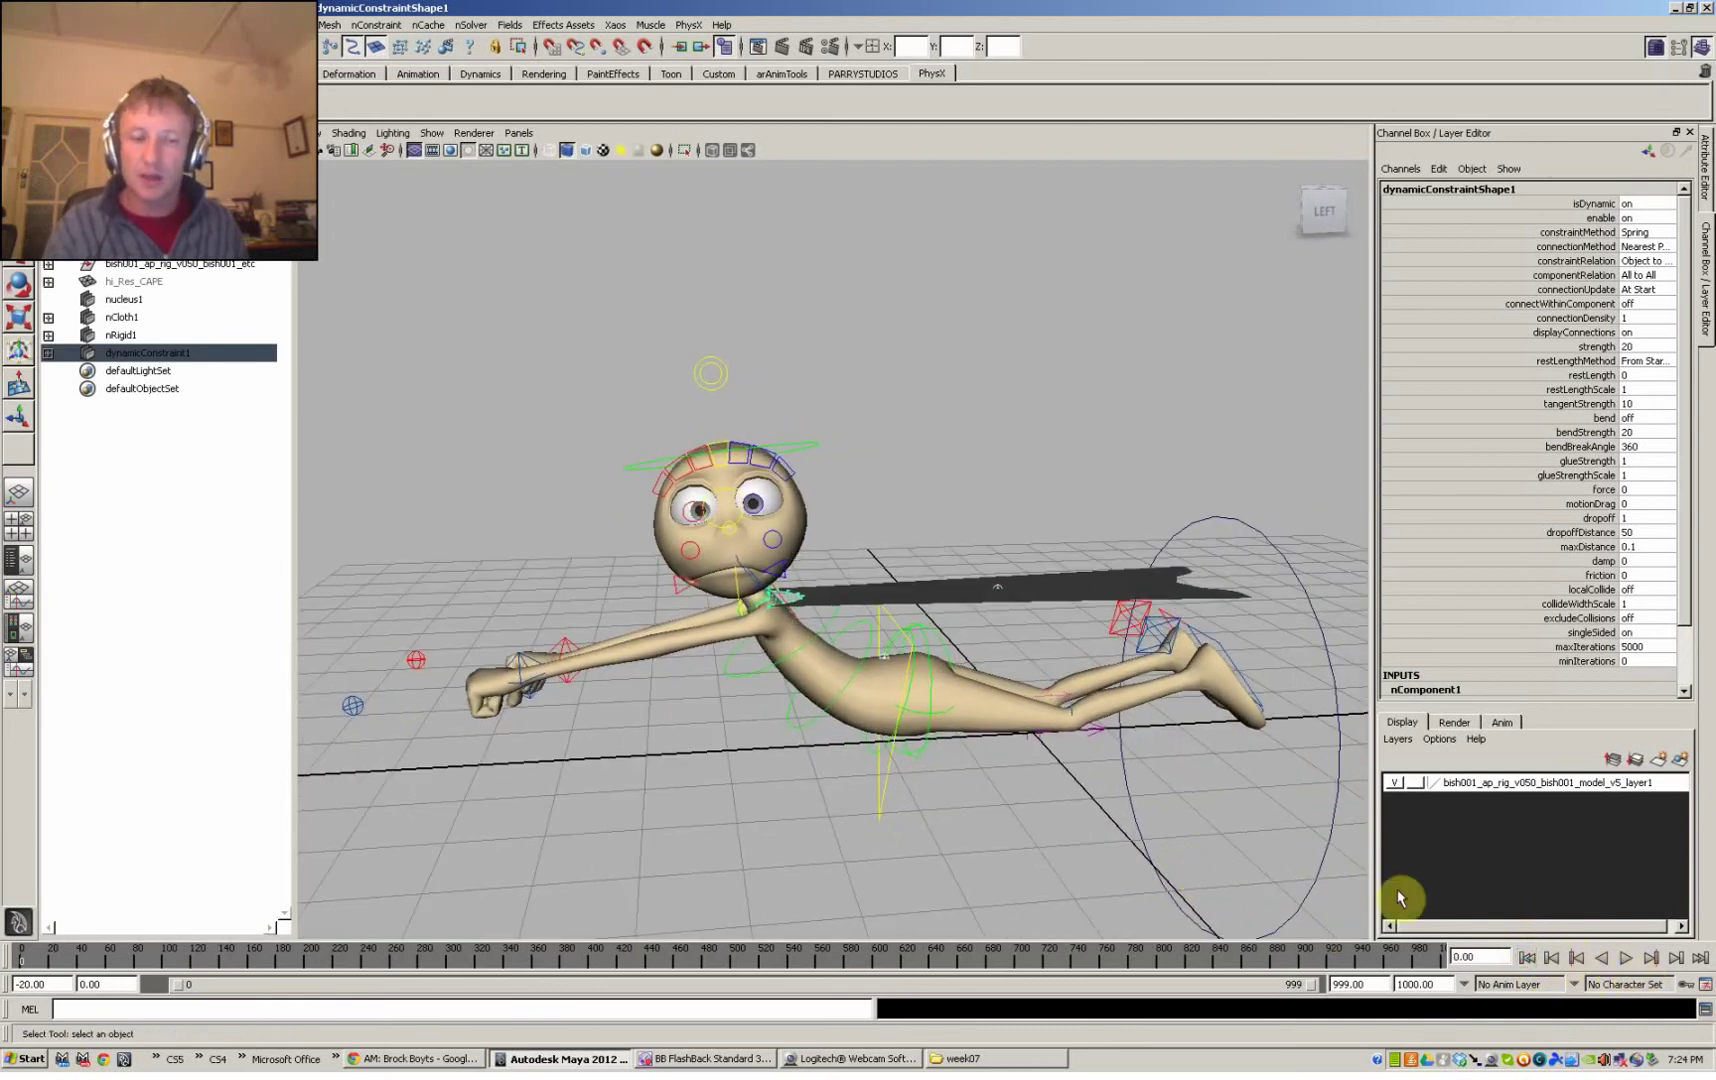
pyautogui.click(1627, 959)
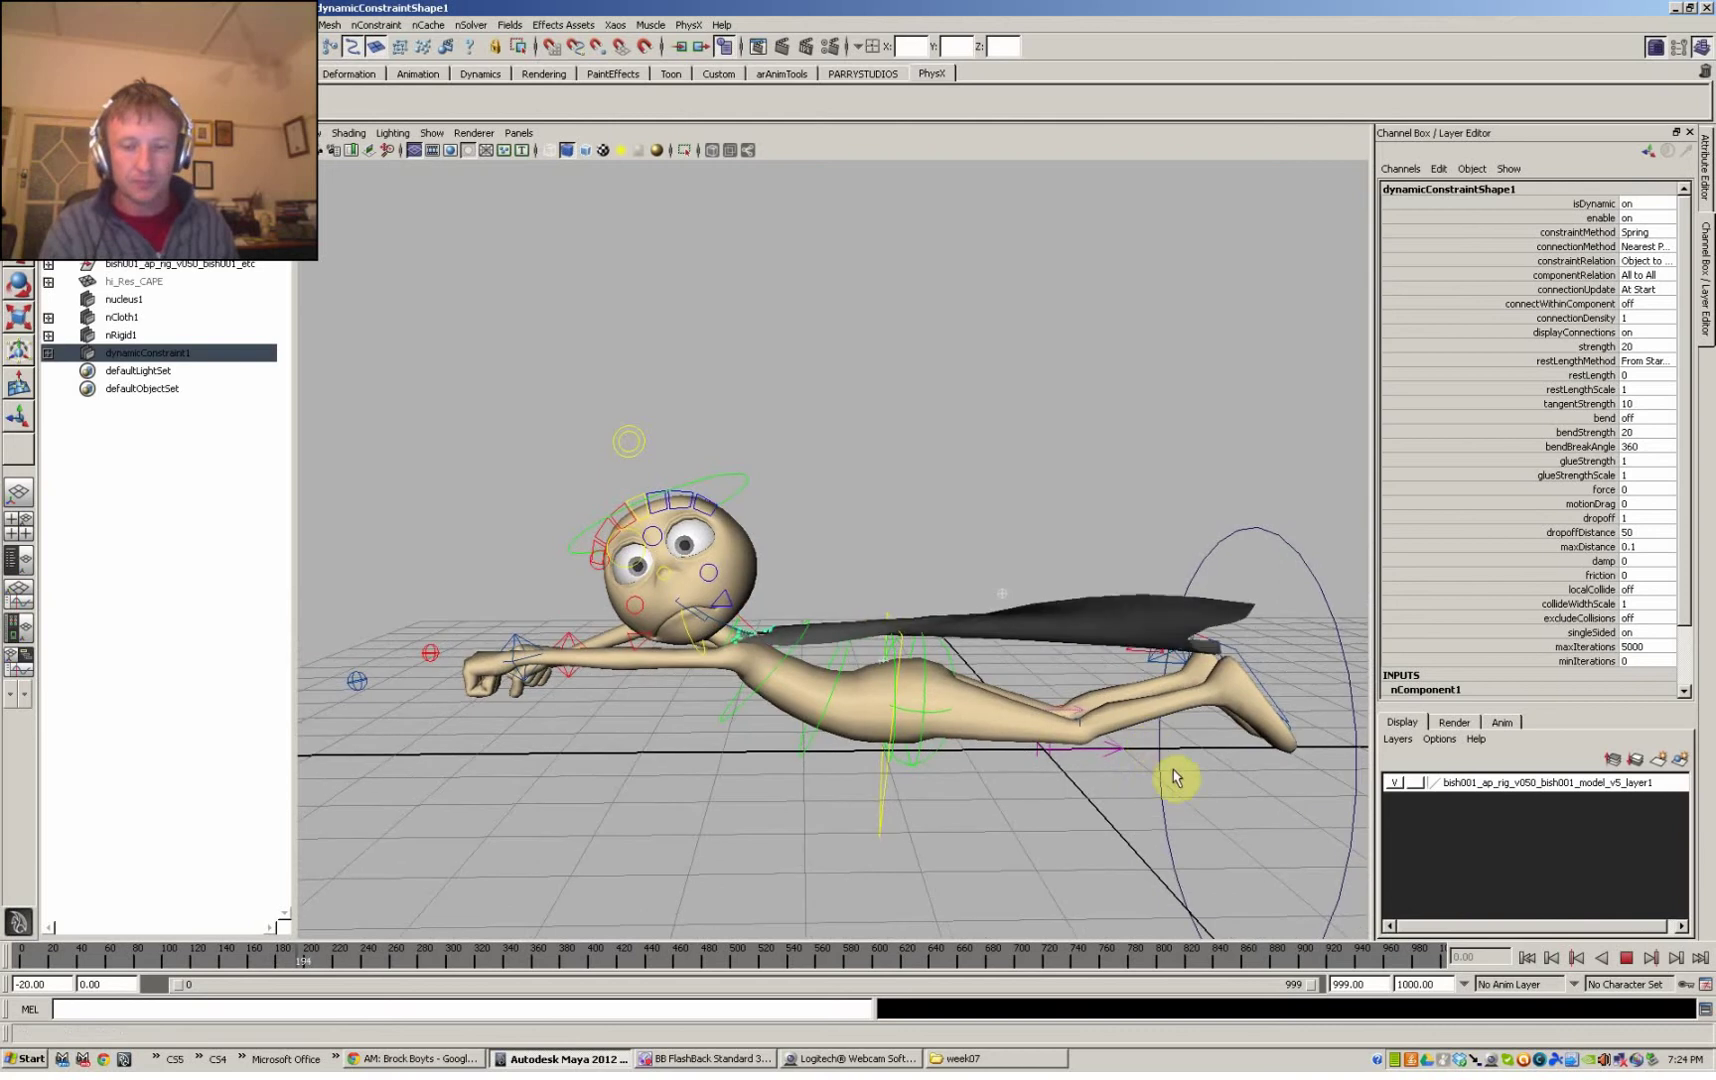
pyautogui.click(1626, 958)
# - Set nucleus1 wind speed to 10 and wind noise to 0.5, then replay from the start
pyautogui.click(1110, 750)
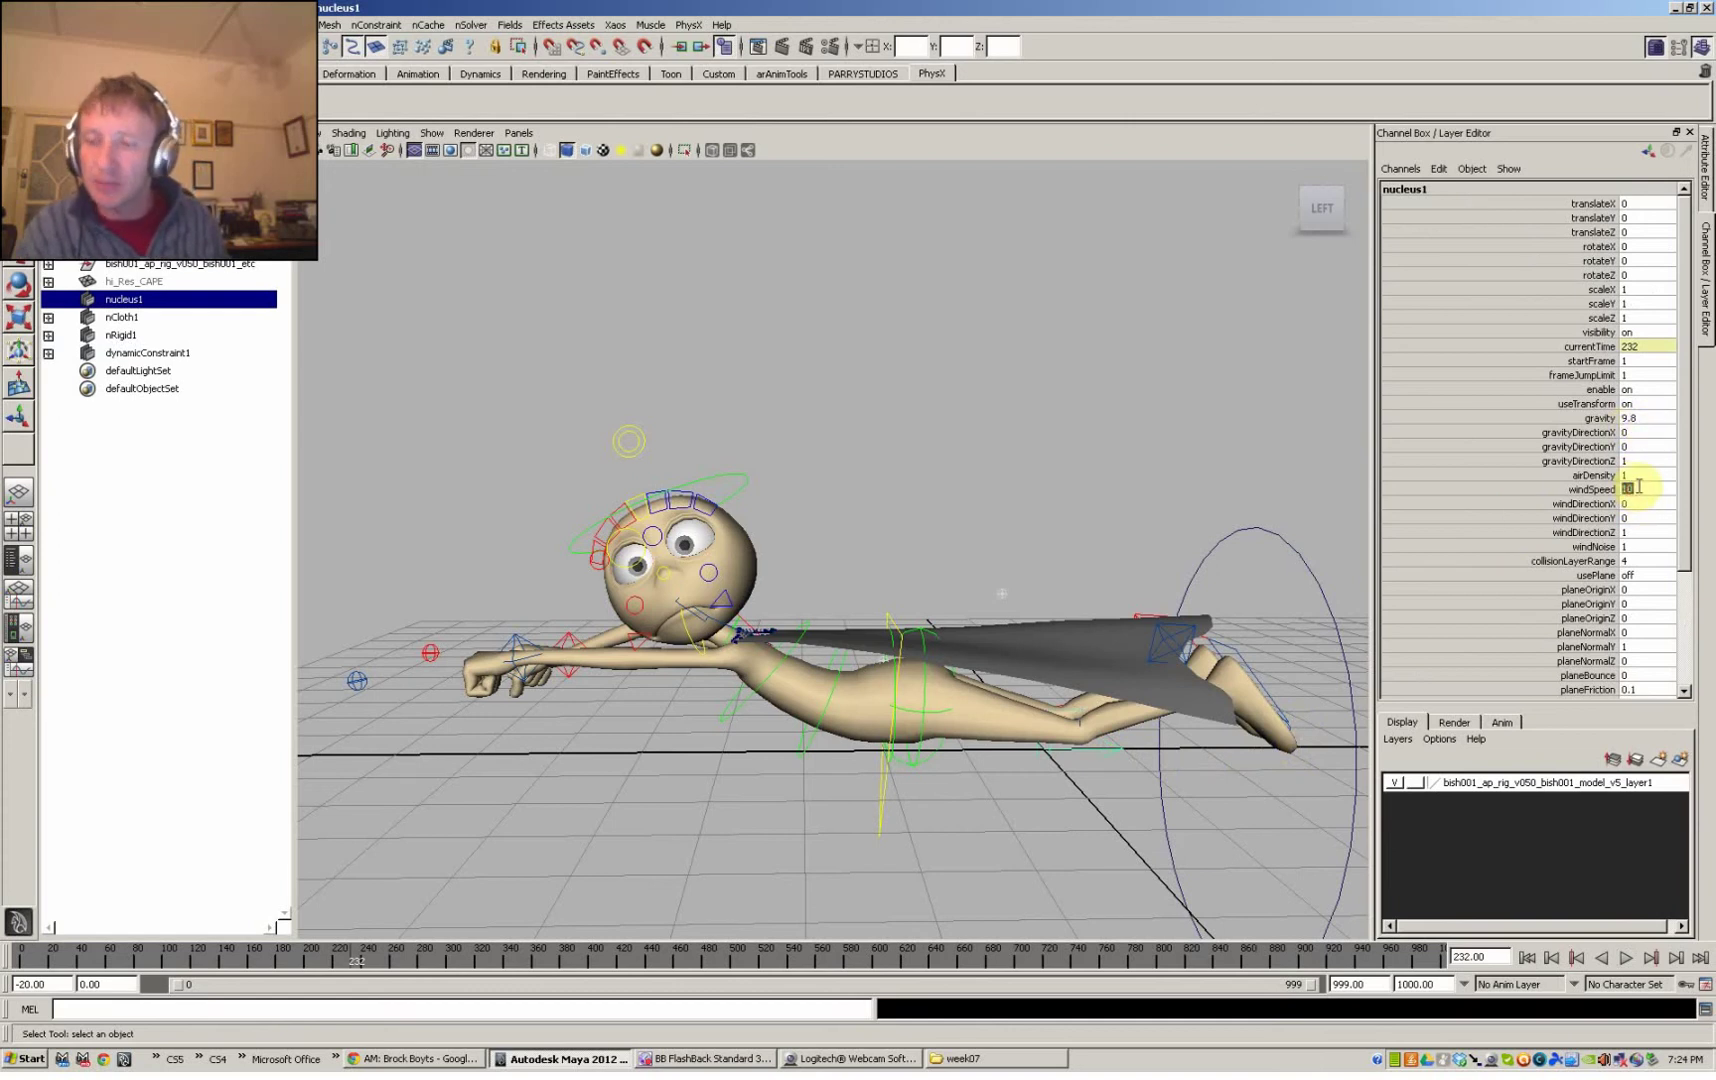
pyautogui.click(1627, 545)
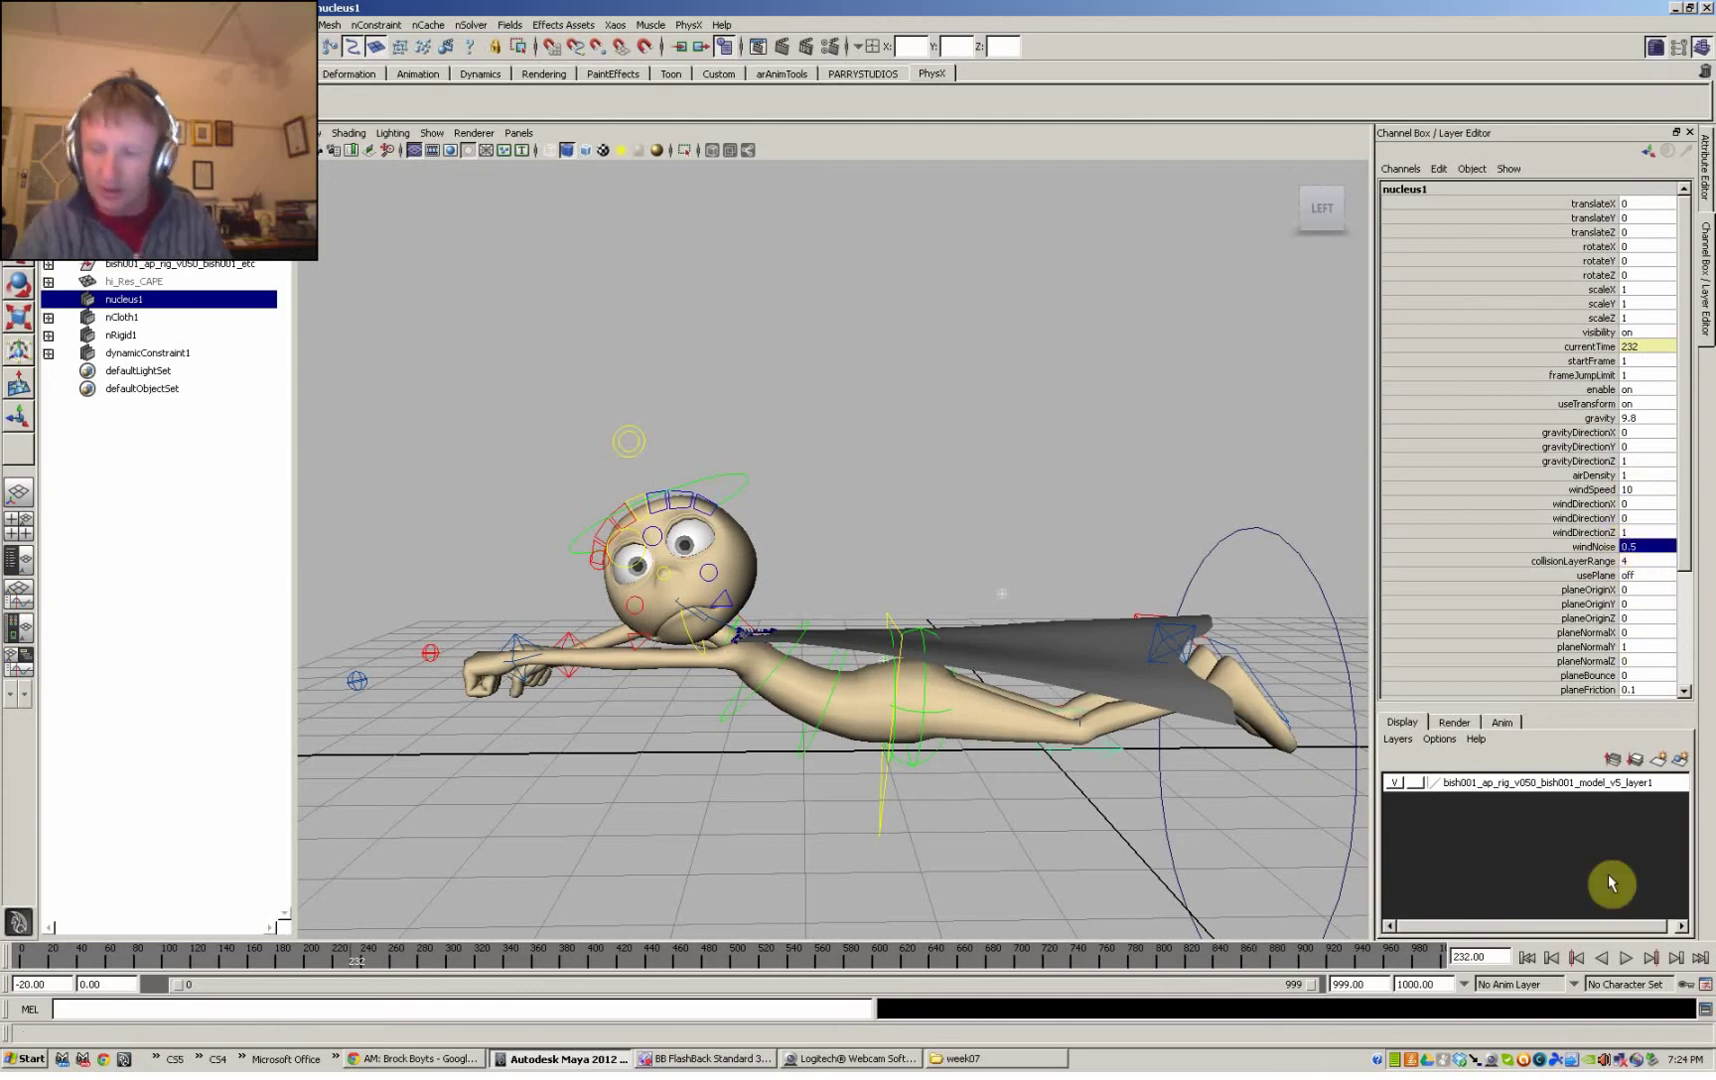
pyautogui.click(1527, 957)
pyautogui.click(1627, 958)
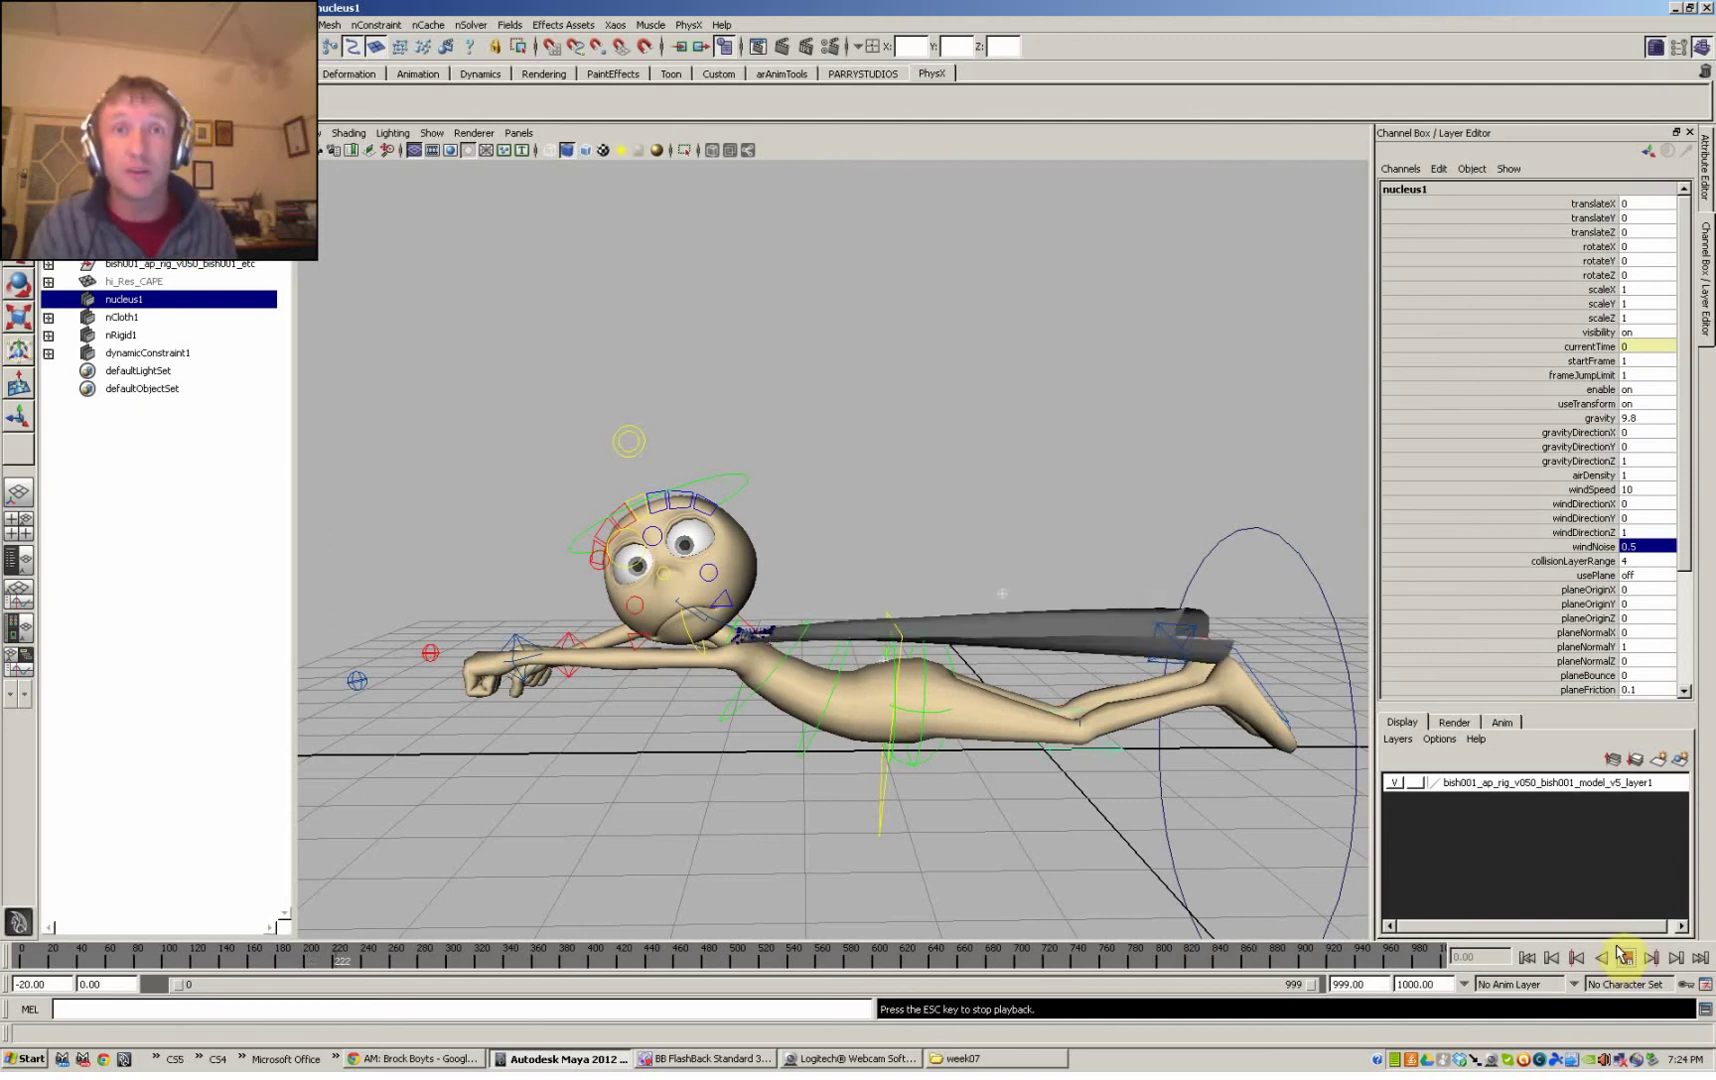
pyautogui.click(1627, 957)
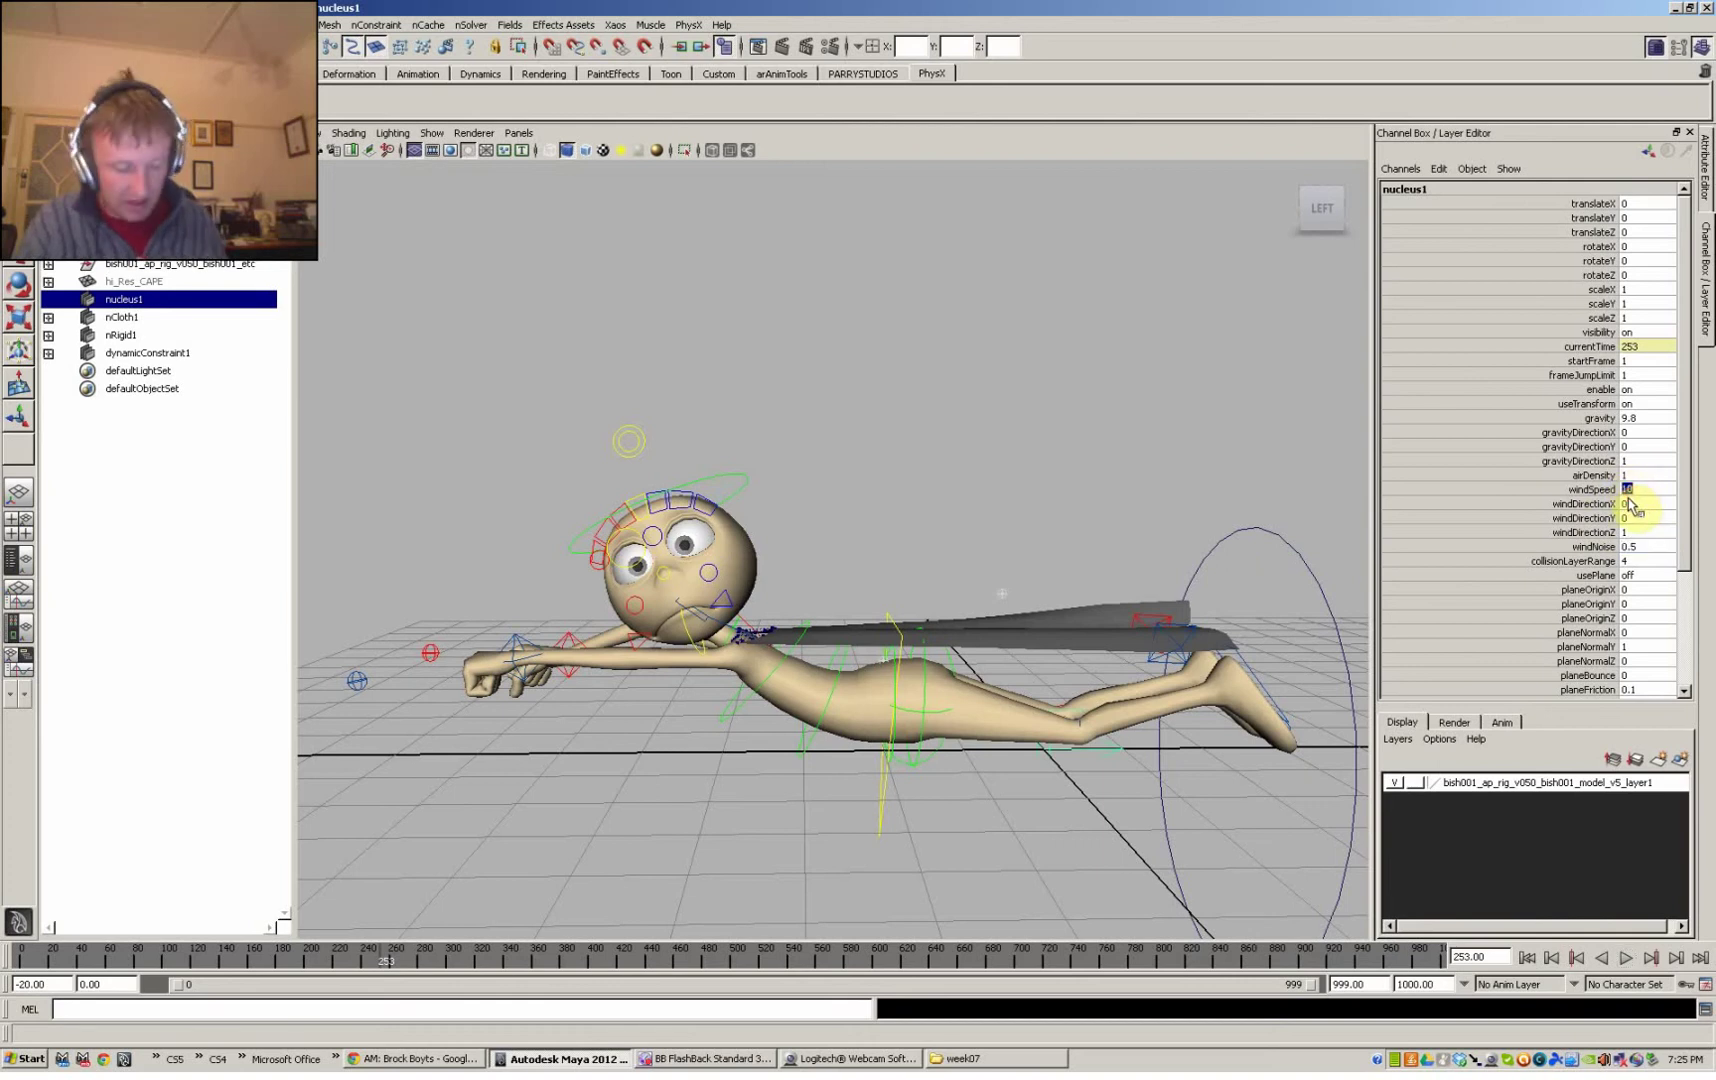
# - Lower nucleus1 wind speed to 5, set noise to 2, edit windDirectionX, and replay between changes
pyautogui.press('Return')
pyautogui.click(1528, 957)
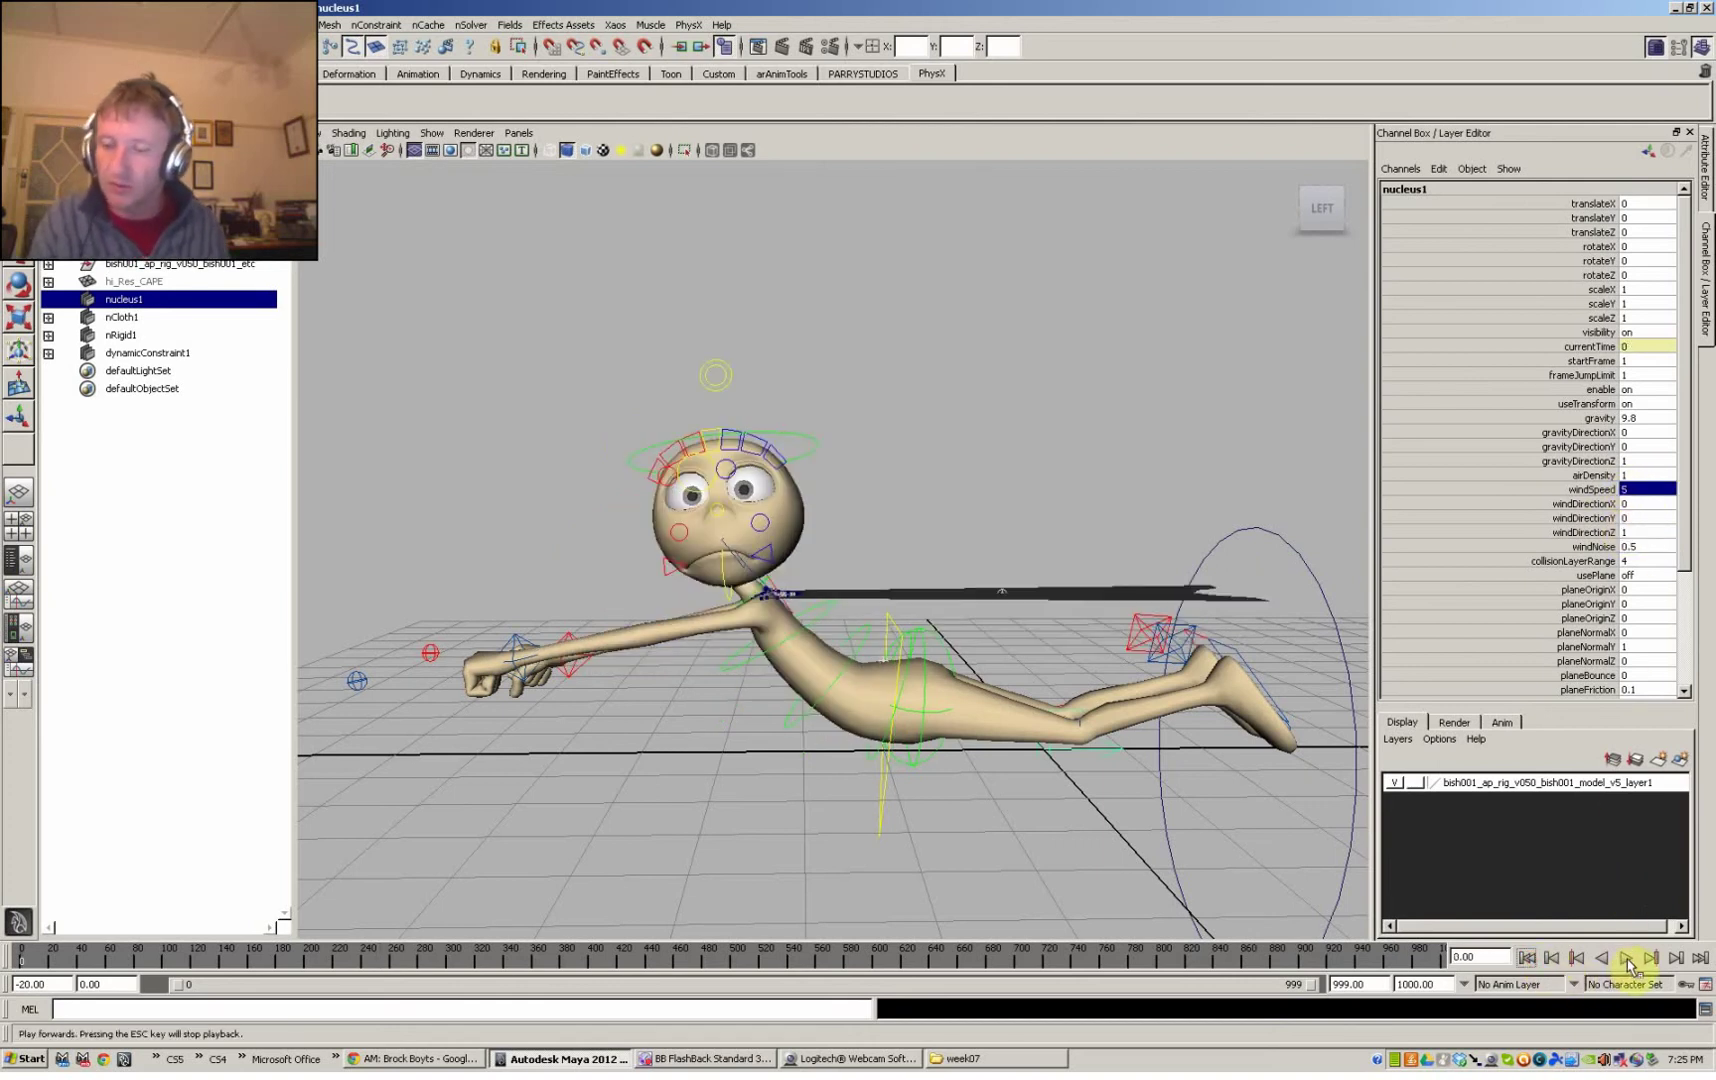
pyautogui.click(1625, 957)
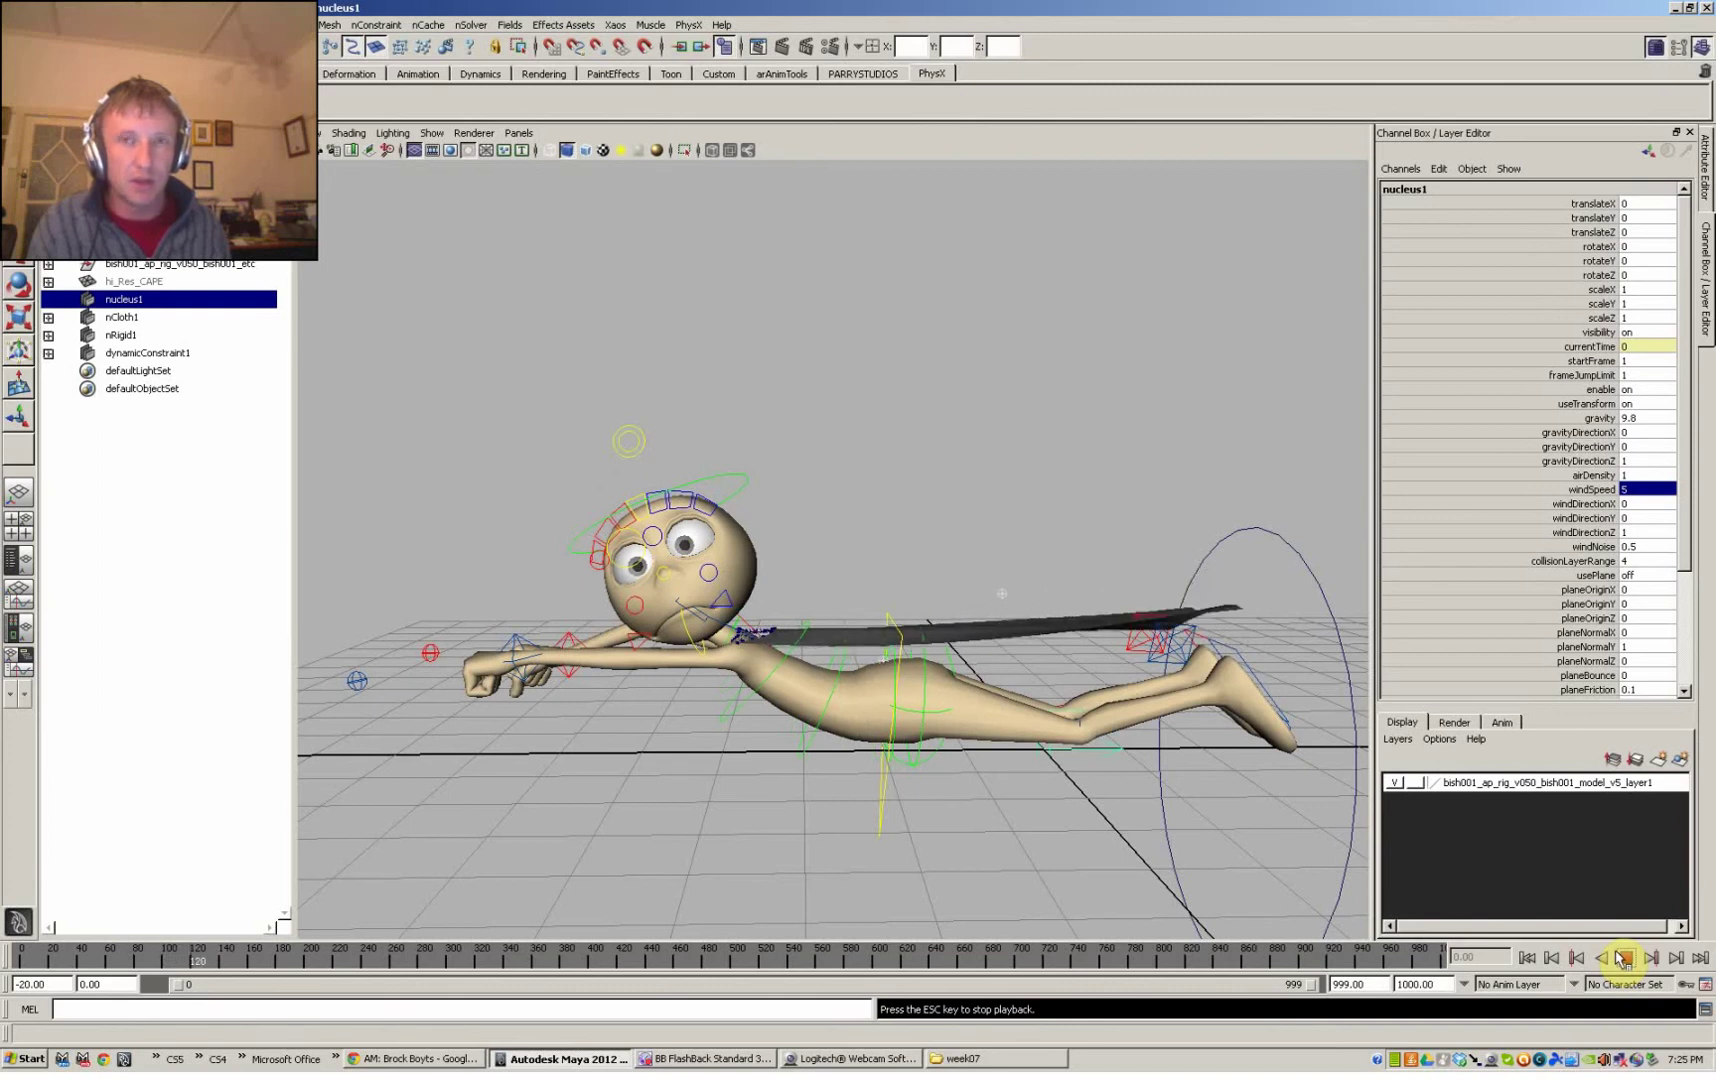
pyautogui.click(1626, 960)
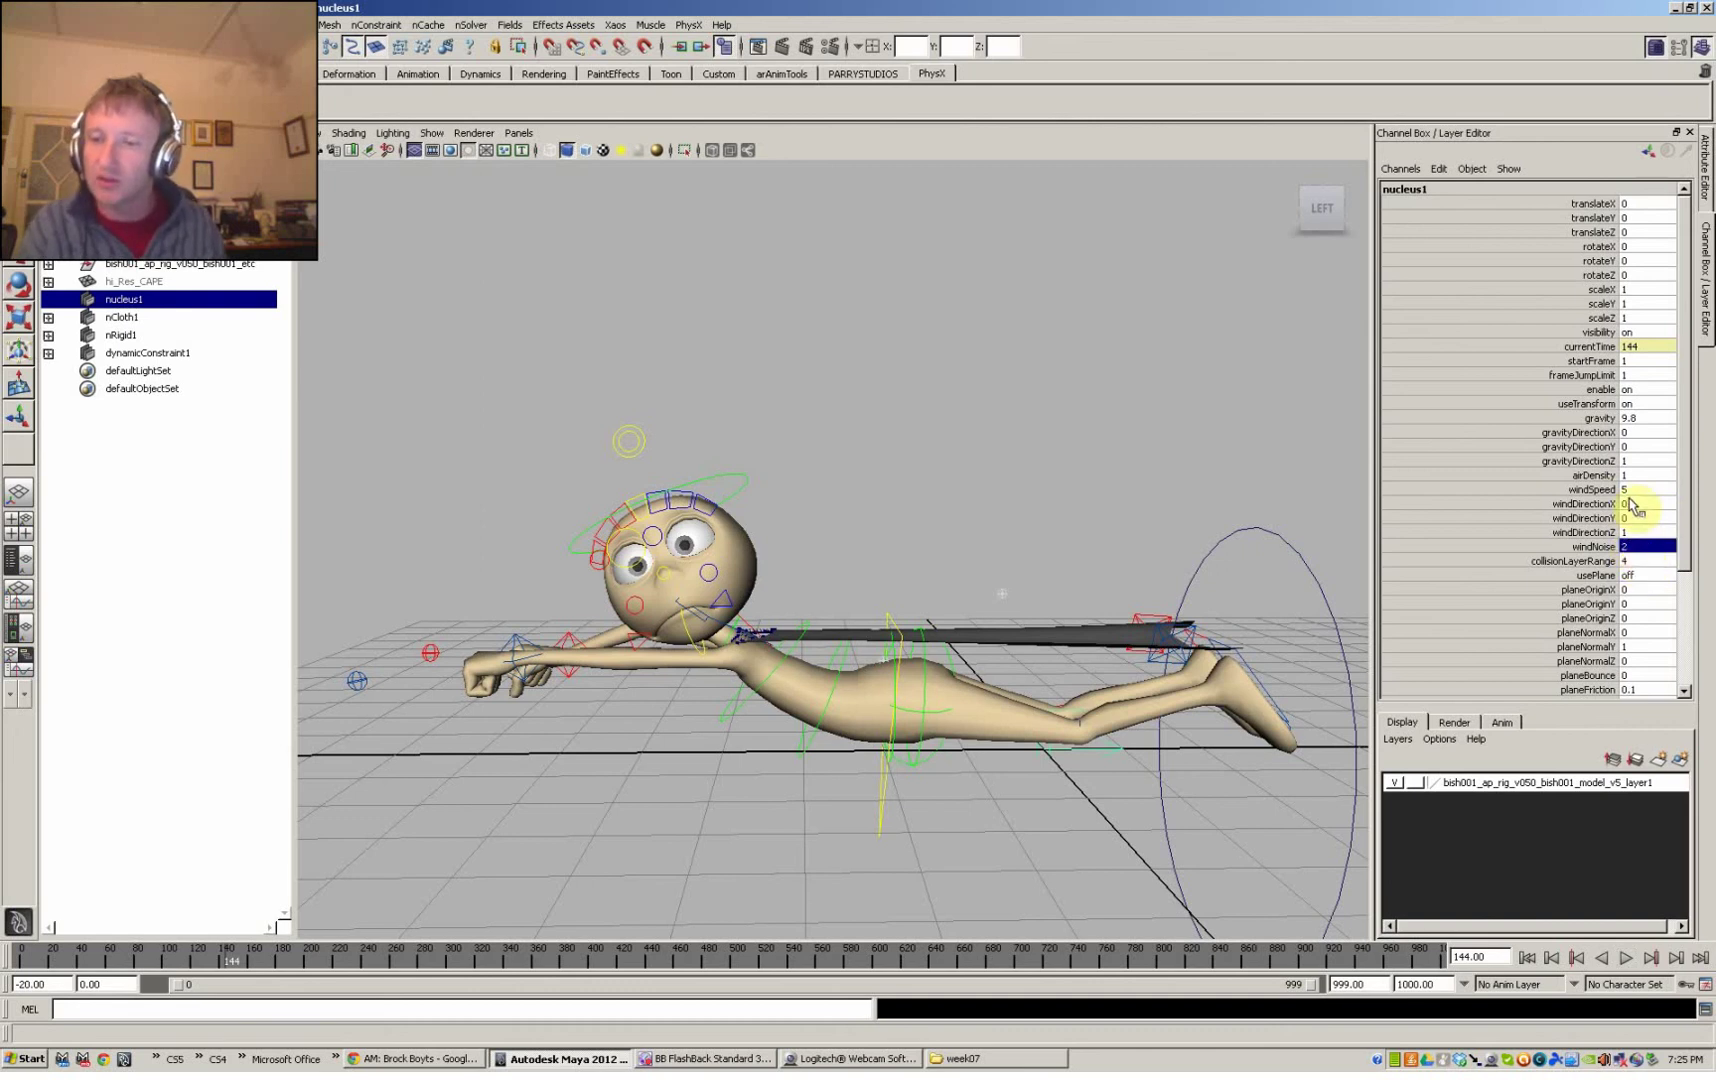
pyautogui.click(1627, 503)
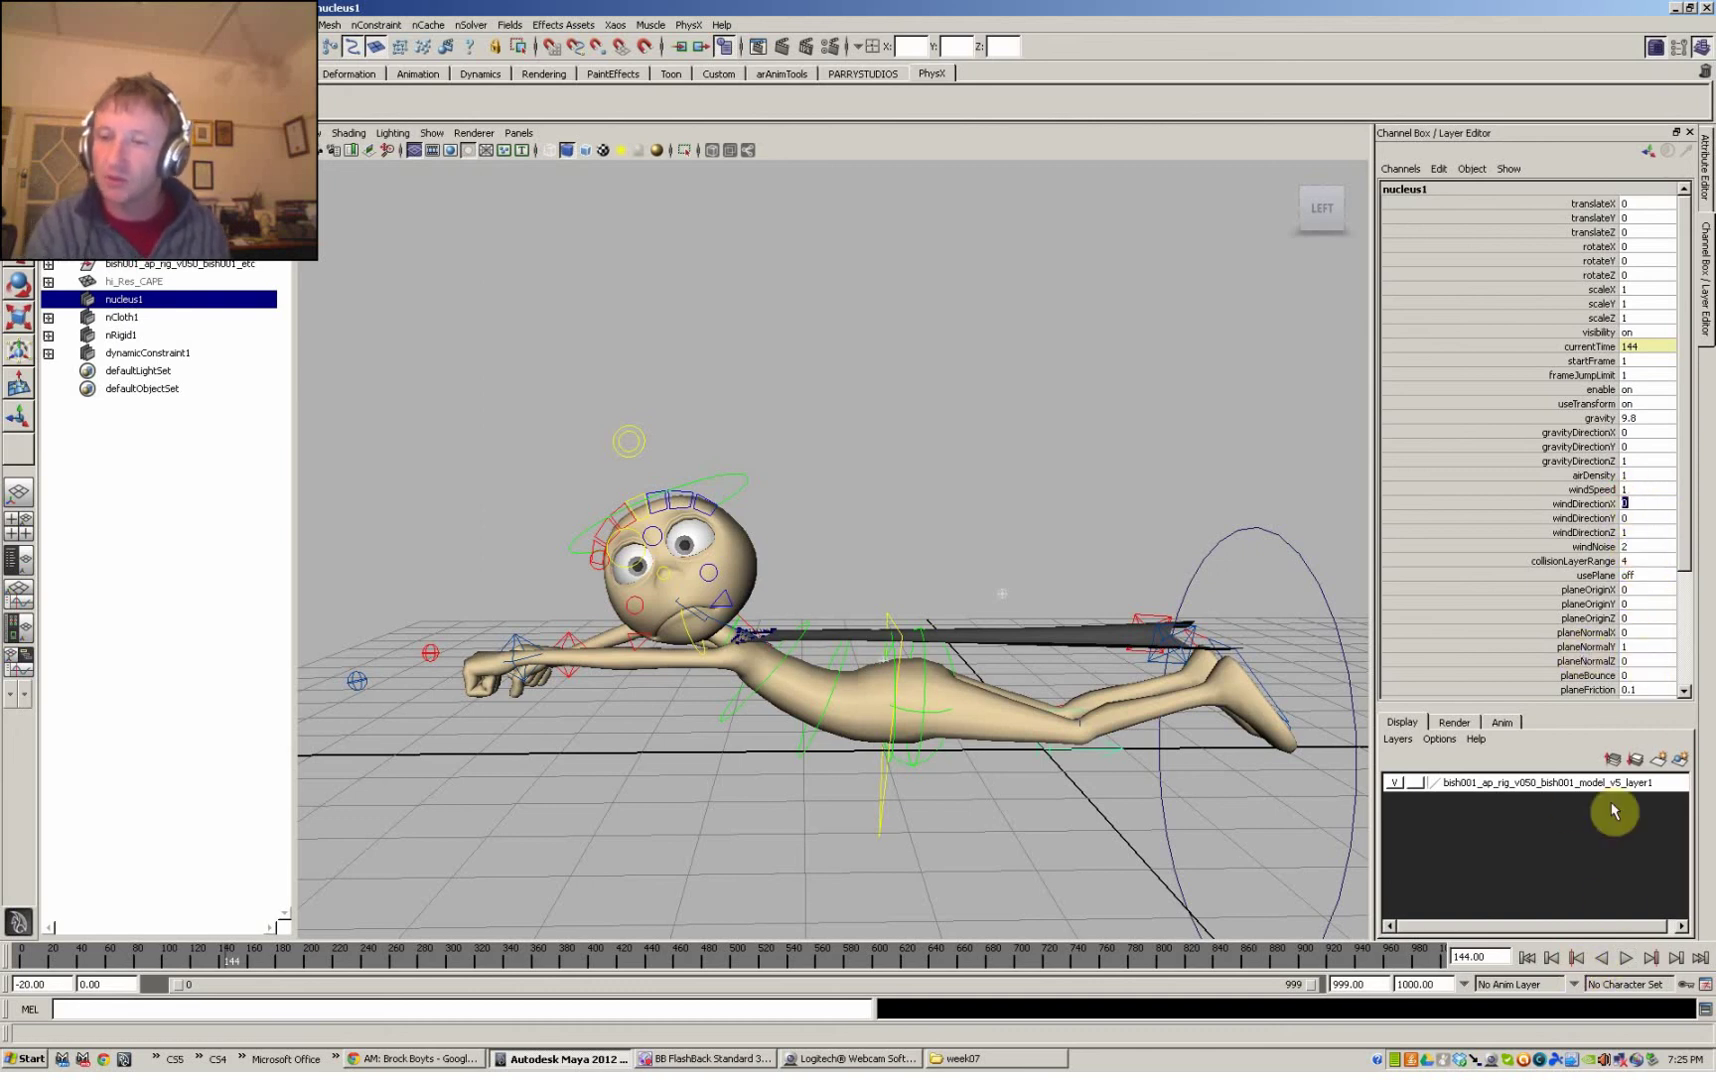
pyautogui.click(1526, 958)
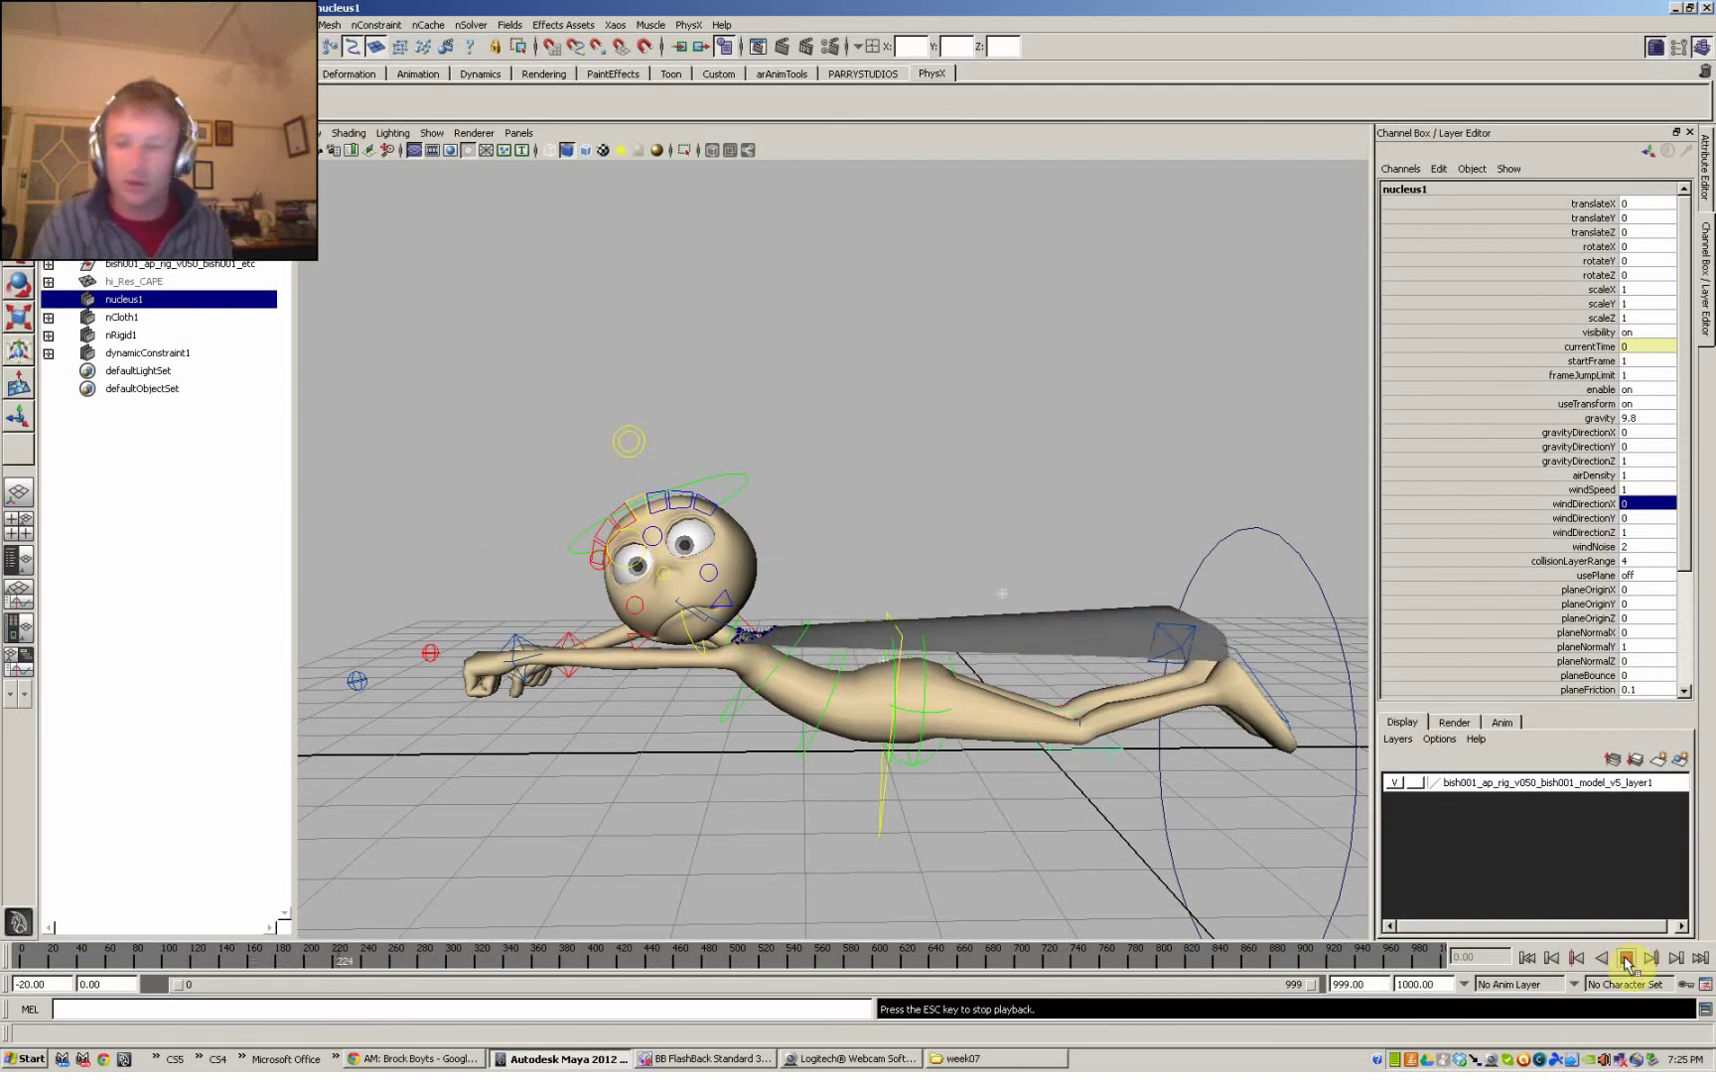
pyautogui.click(1626, 958)
# - At frame 0, select hi_Res_CAPE then low_Res_CAPE and apply Create Deformers > Wrap
pyautogui.click(1527, 958)
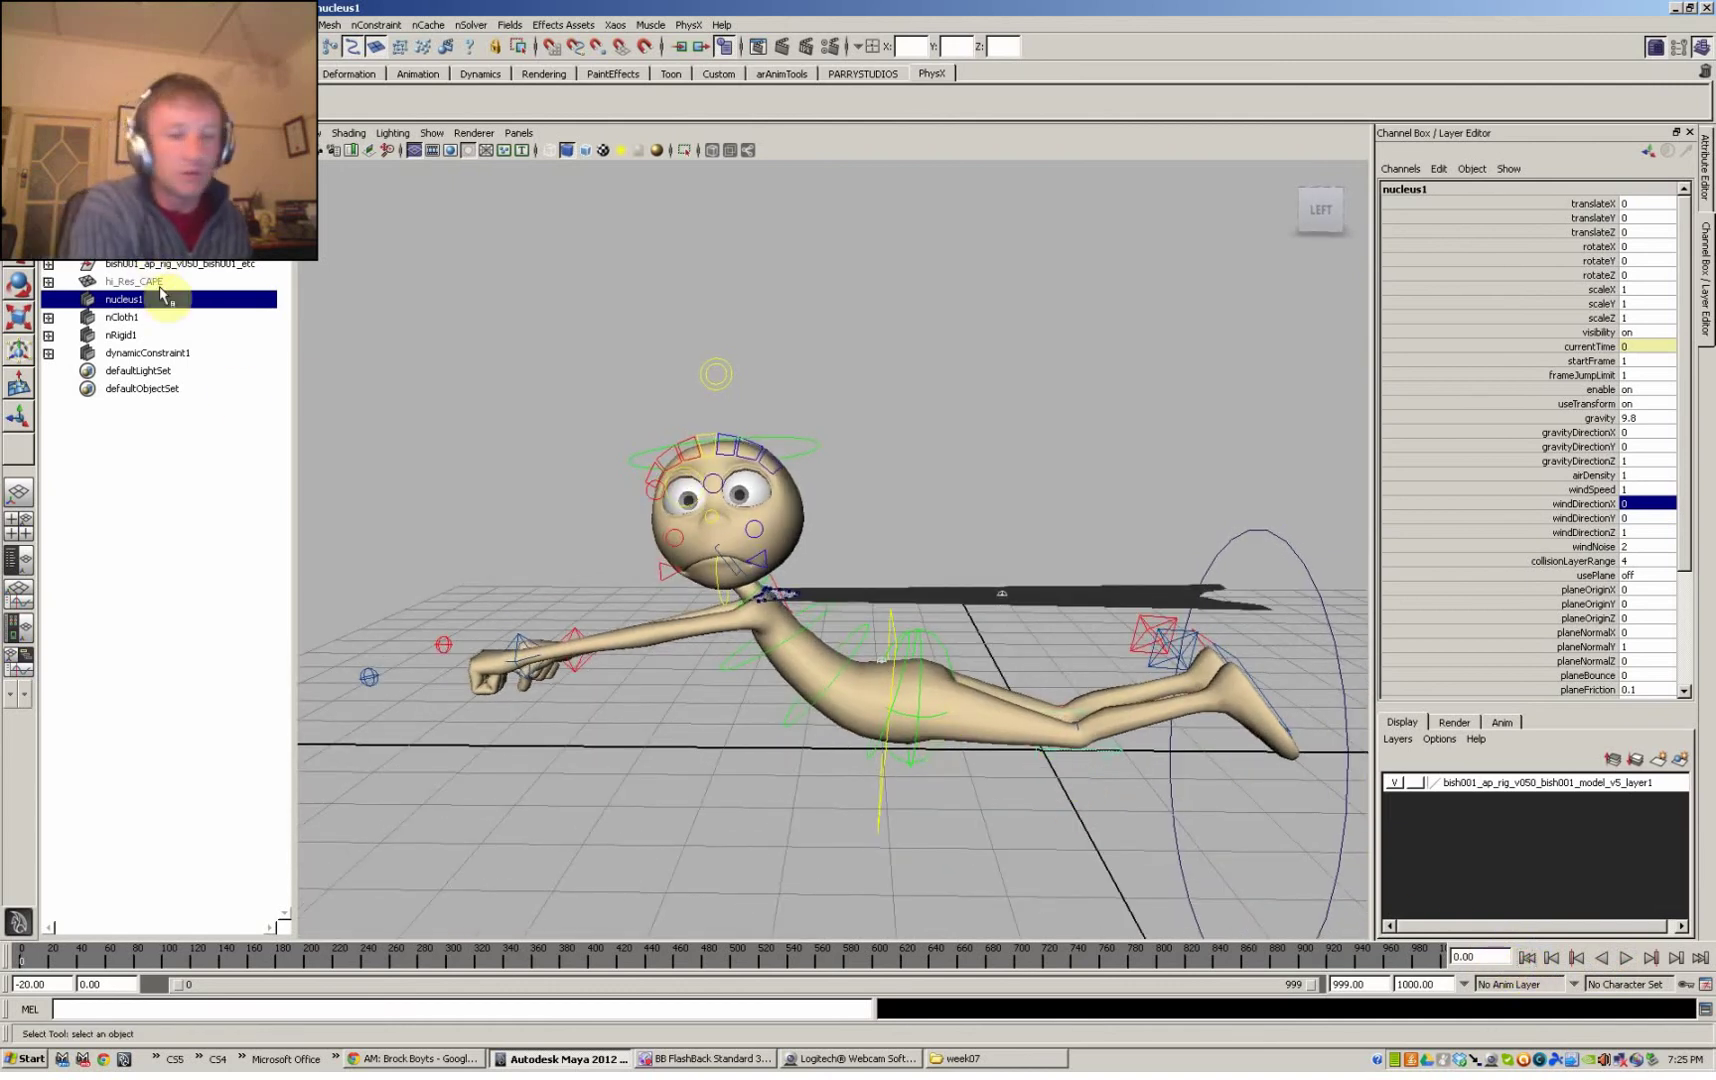
pyautogui.moveTo(975, 690)
pyautogui.keyDown('alt'); pyautogui.mouseDown()
pyautogui.moveTo(977, 712)
pyautogui.moveTo(962, 660)
pyautogui.mouseUp(); pyautogui.keyUp('alt')
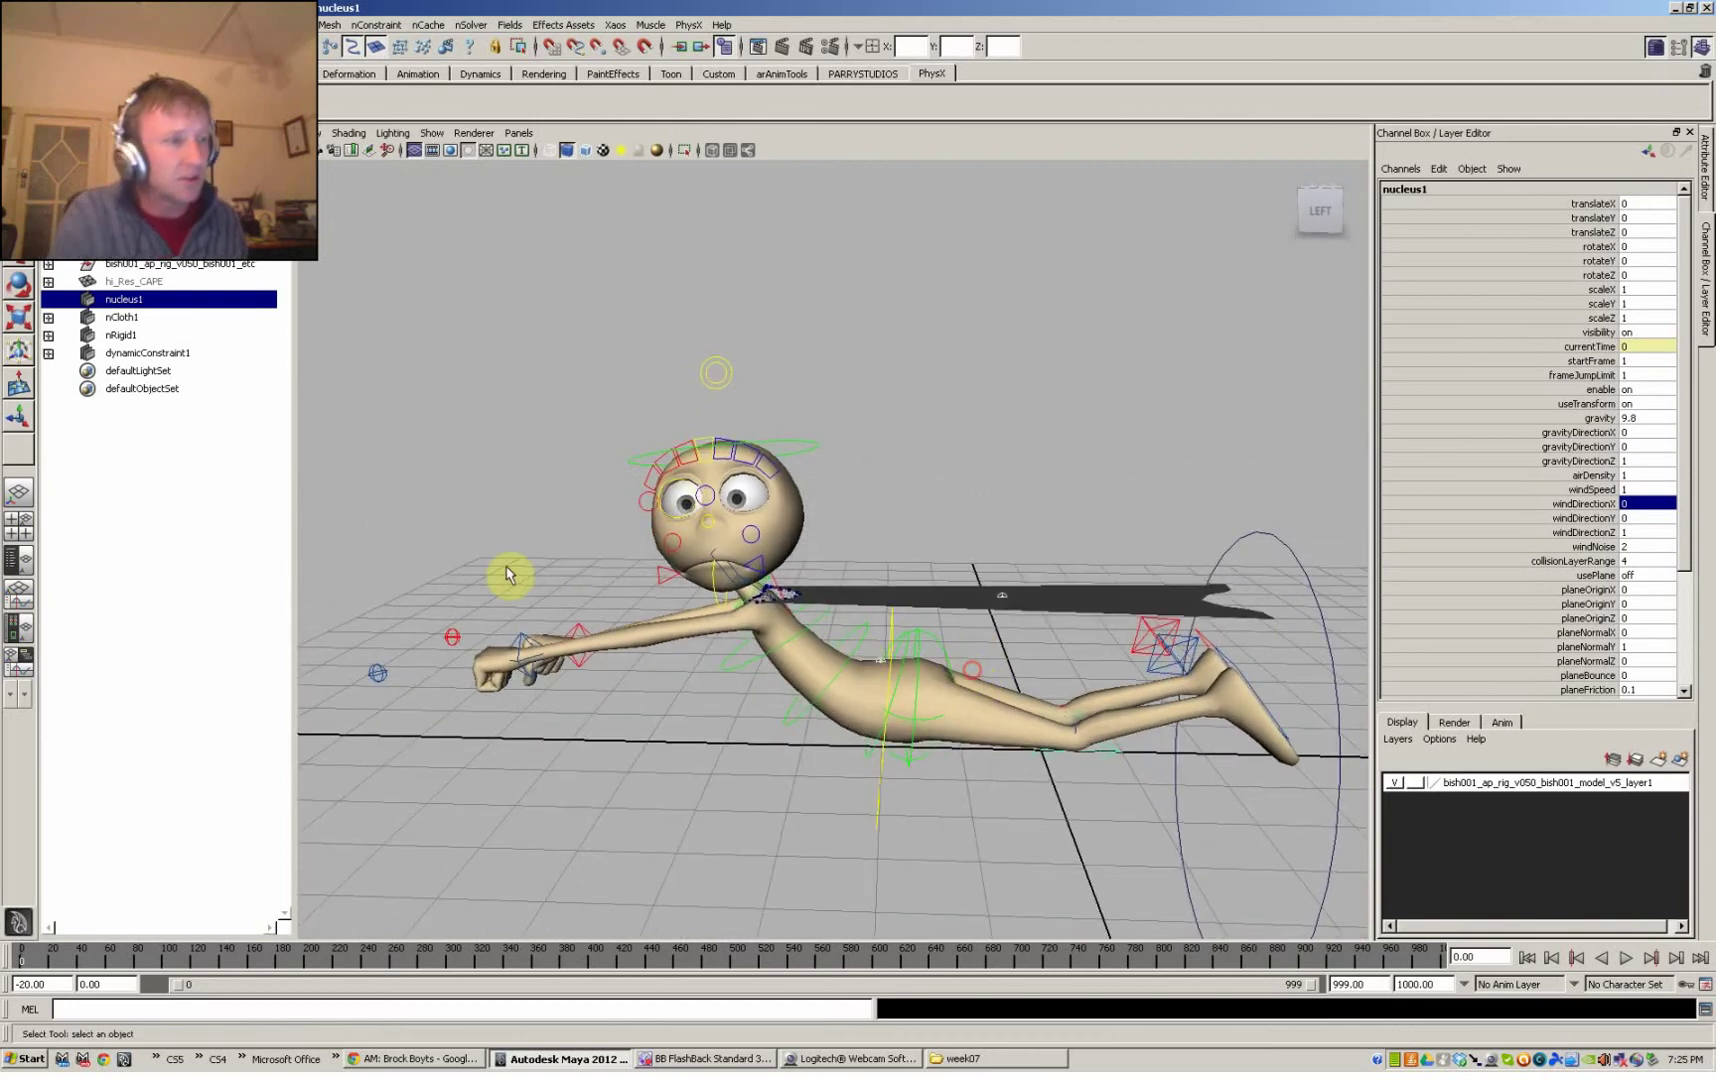
pyautogui.click(140, 283)
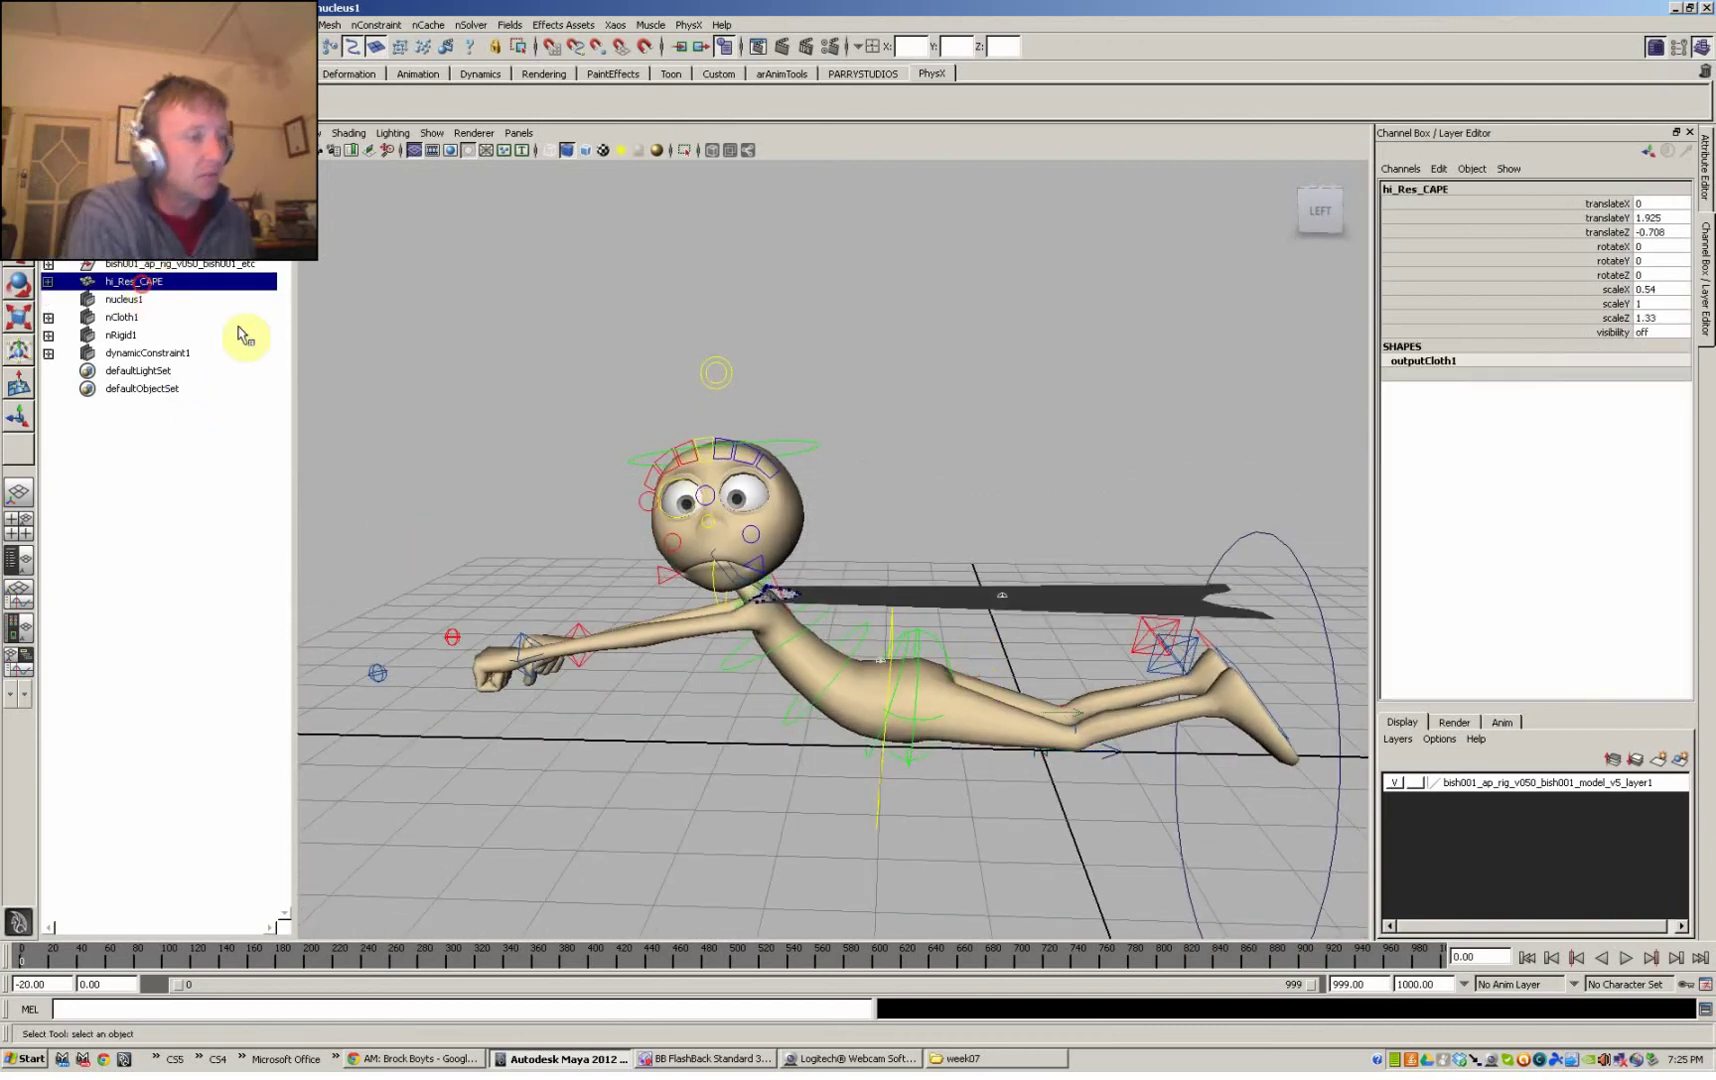
pyautogui.keyDown('alt'); pyautogui.moveTo(1048, 710); pyautogui.dragTo(1020, 686); pyautogui.keyUp('alt')
pyautogui.keyDown('ctrl'); pyautogui.click(150, 248); pyautogui.keyUp('ctrl')
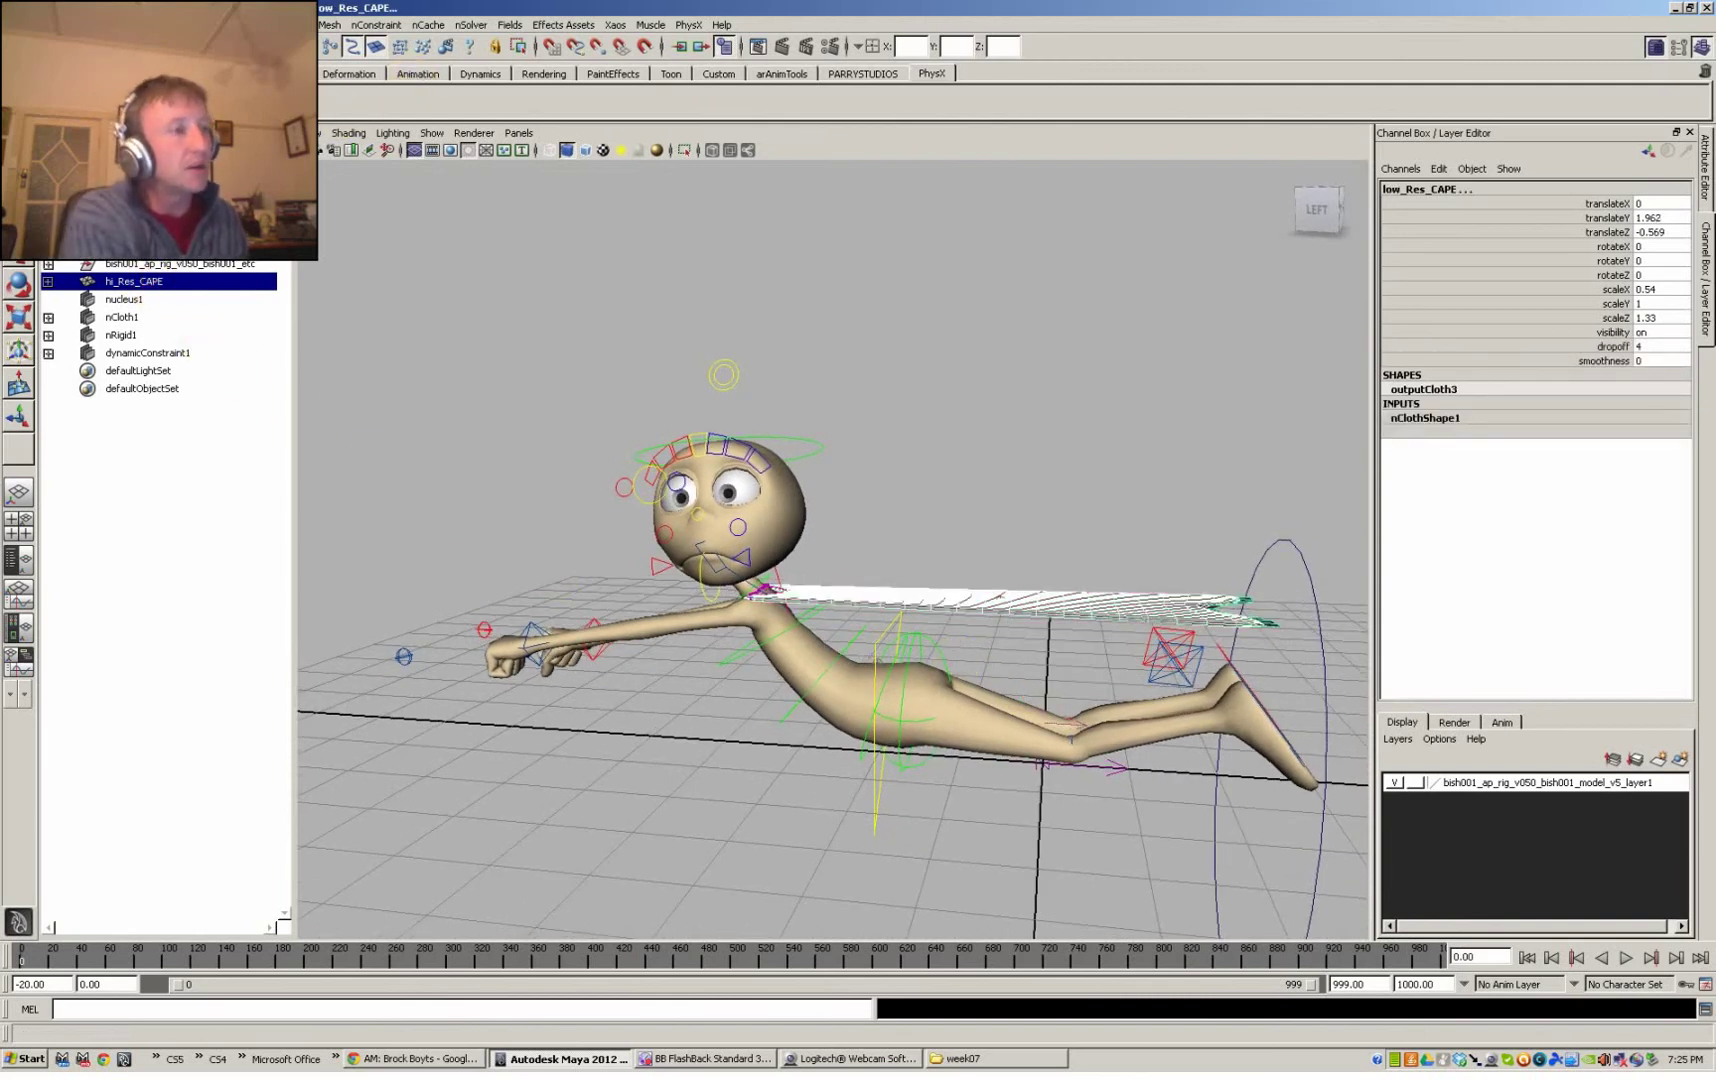
pyautogui.press('F2')
pyautogui.click(428, 25)
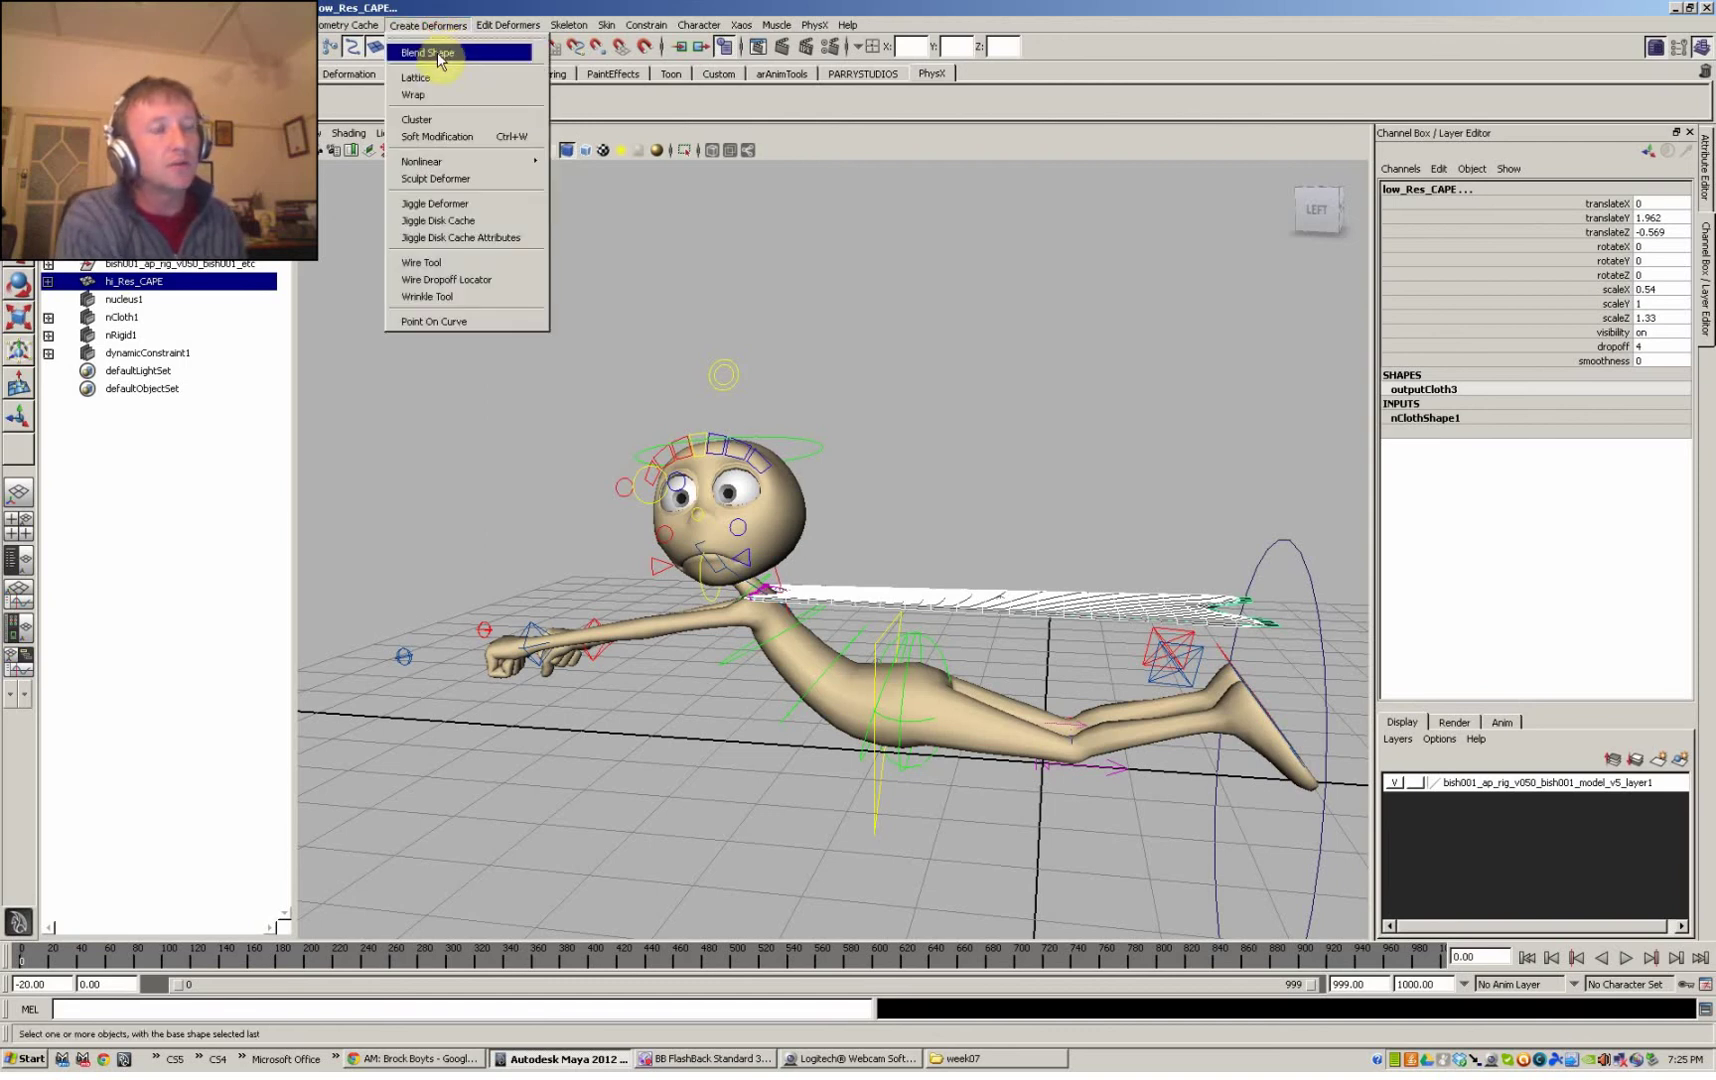
pyautogui.click(436, 100)
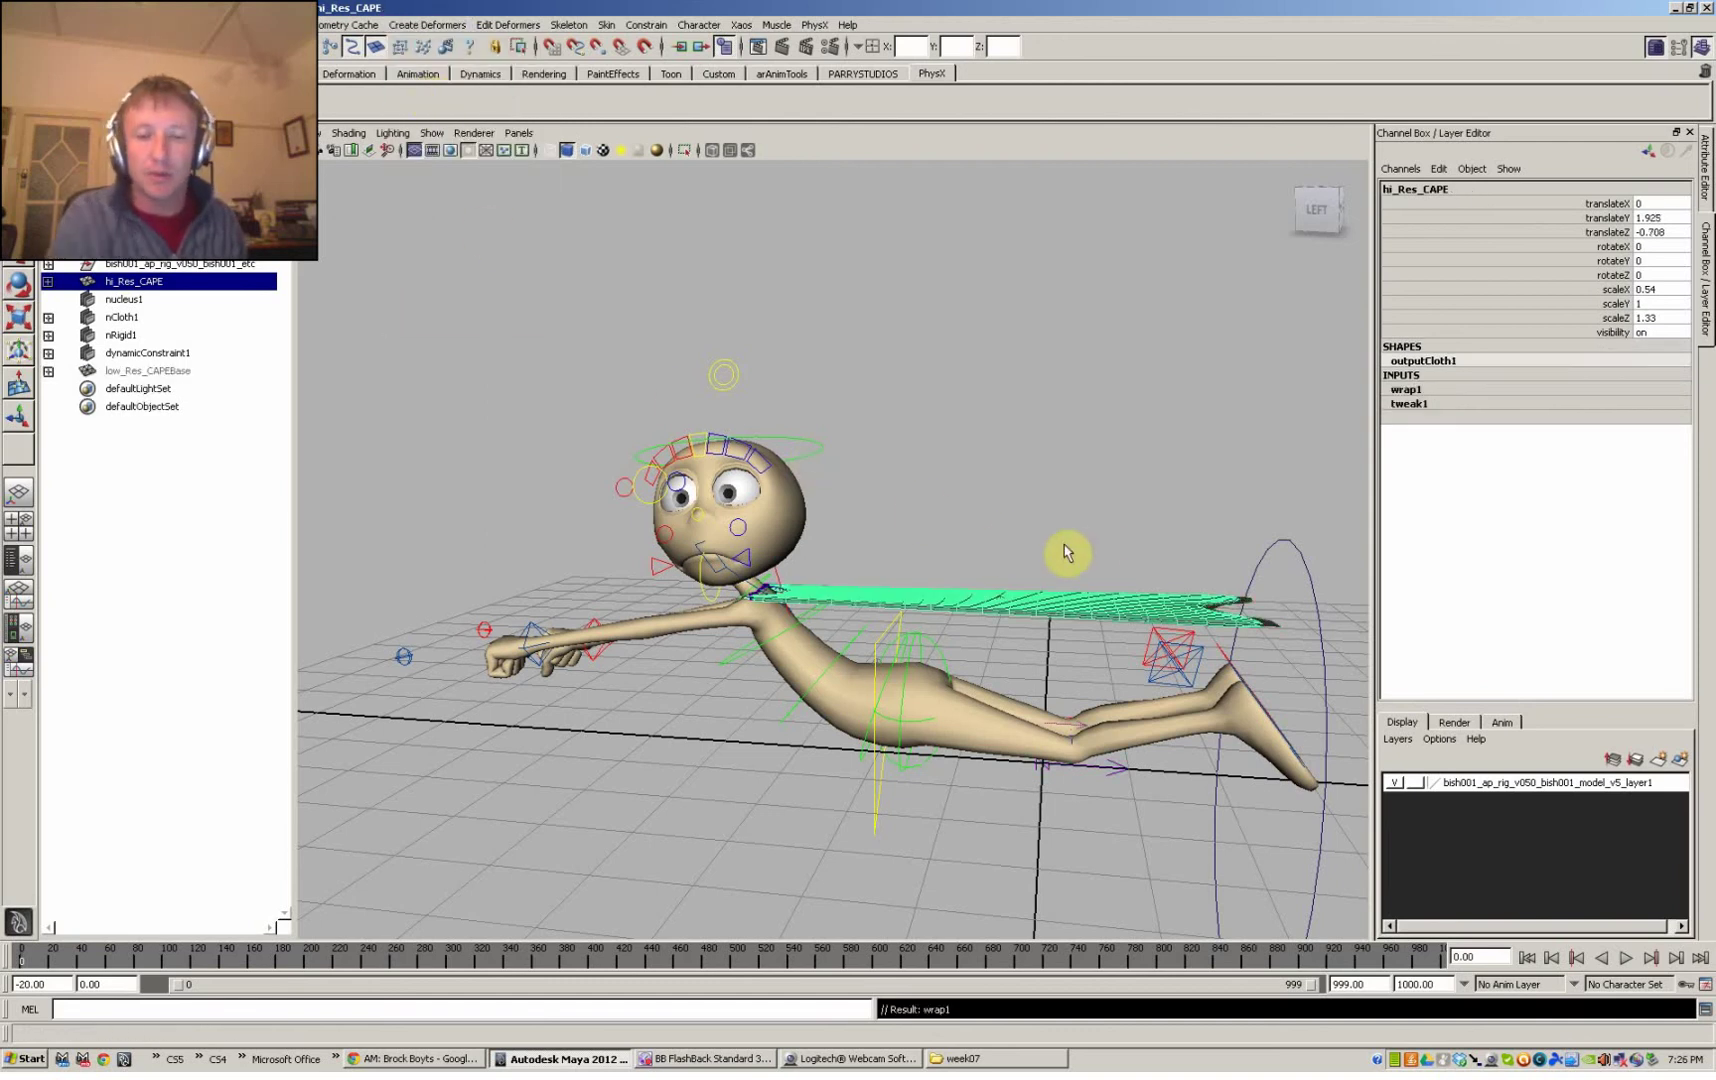
pyautogui.click(1084, 556)
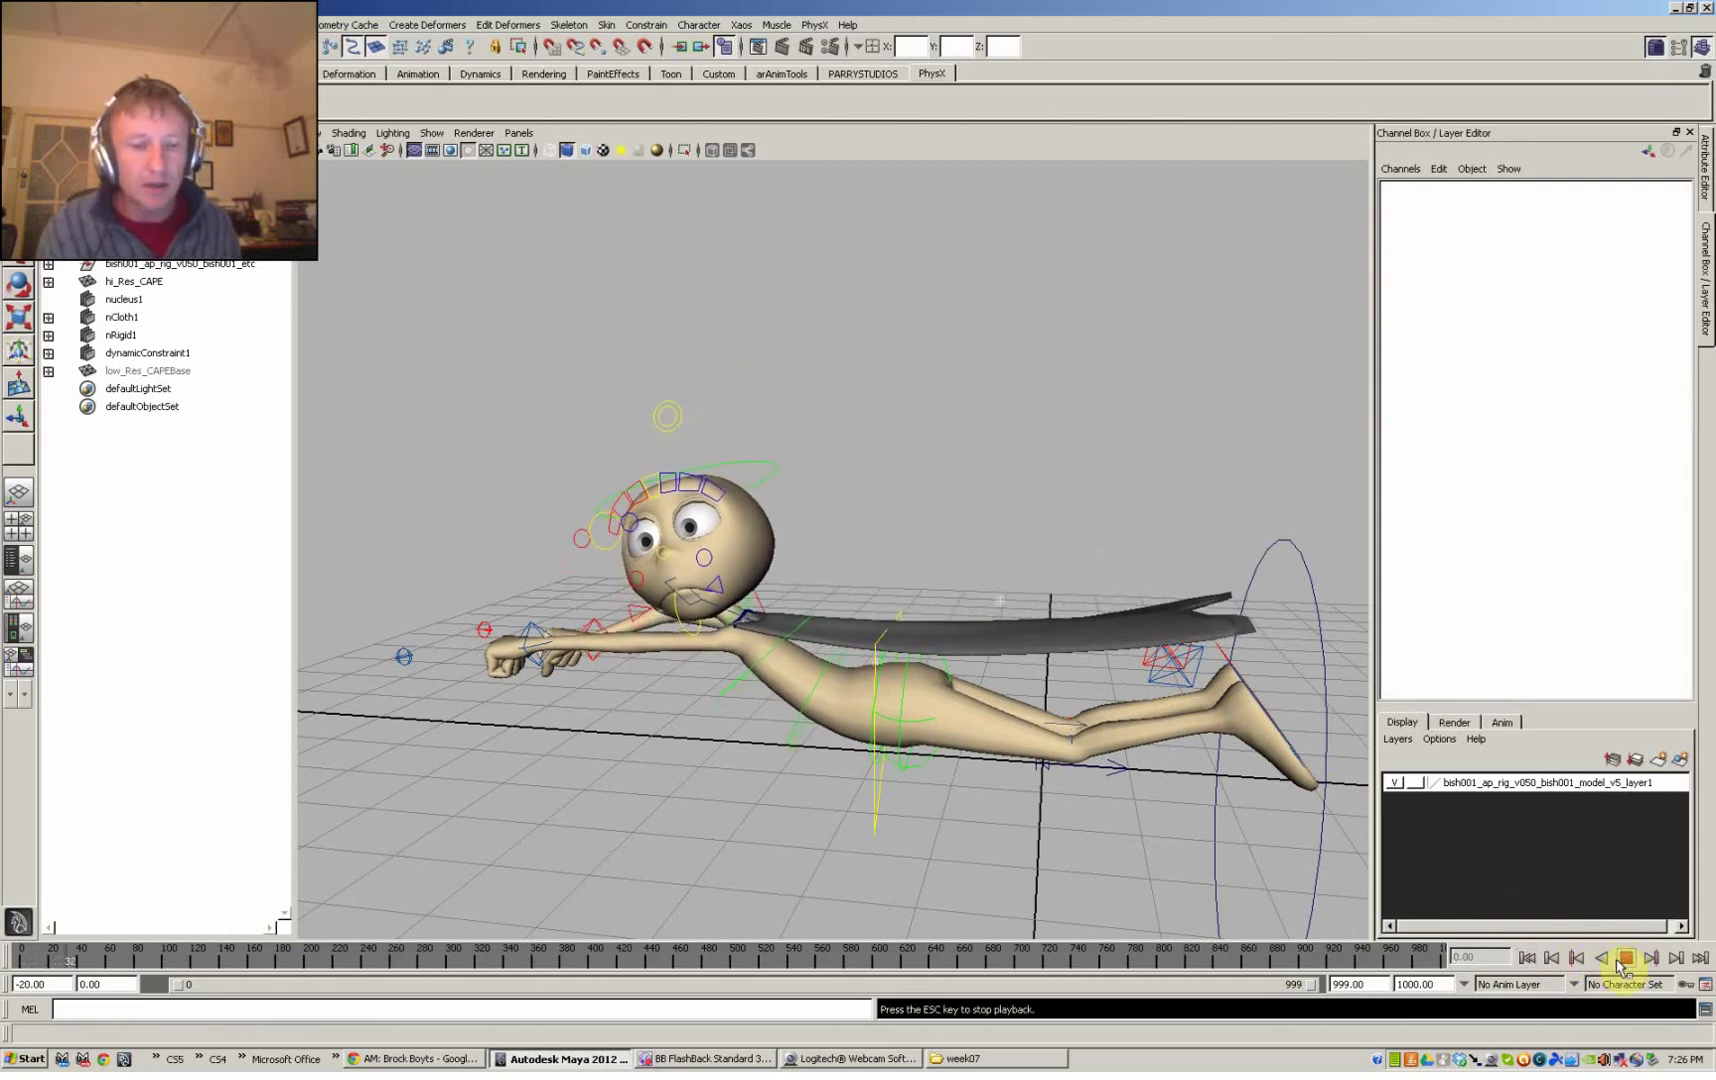
# - Replay the simulation from frame 0, orbiting and dollying to watch the wrapped hi-res cape
pyautogui.click(1625, 960)
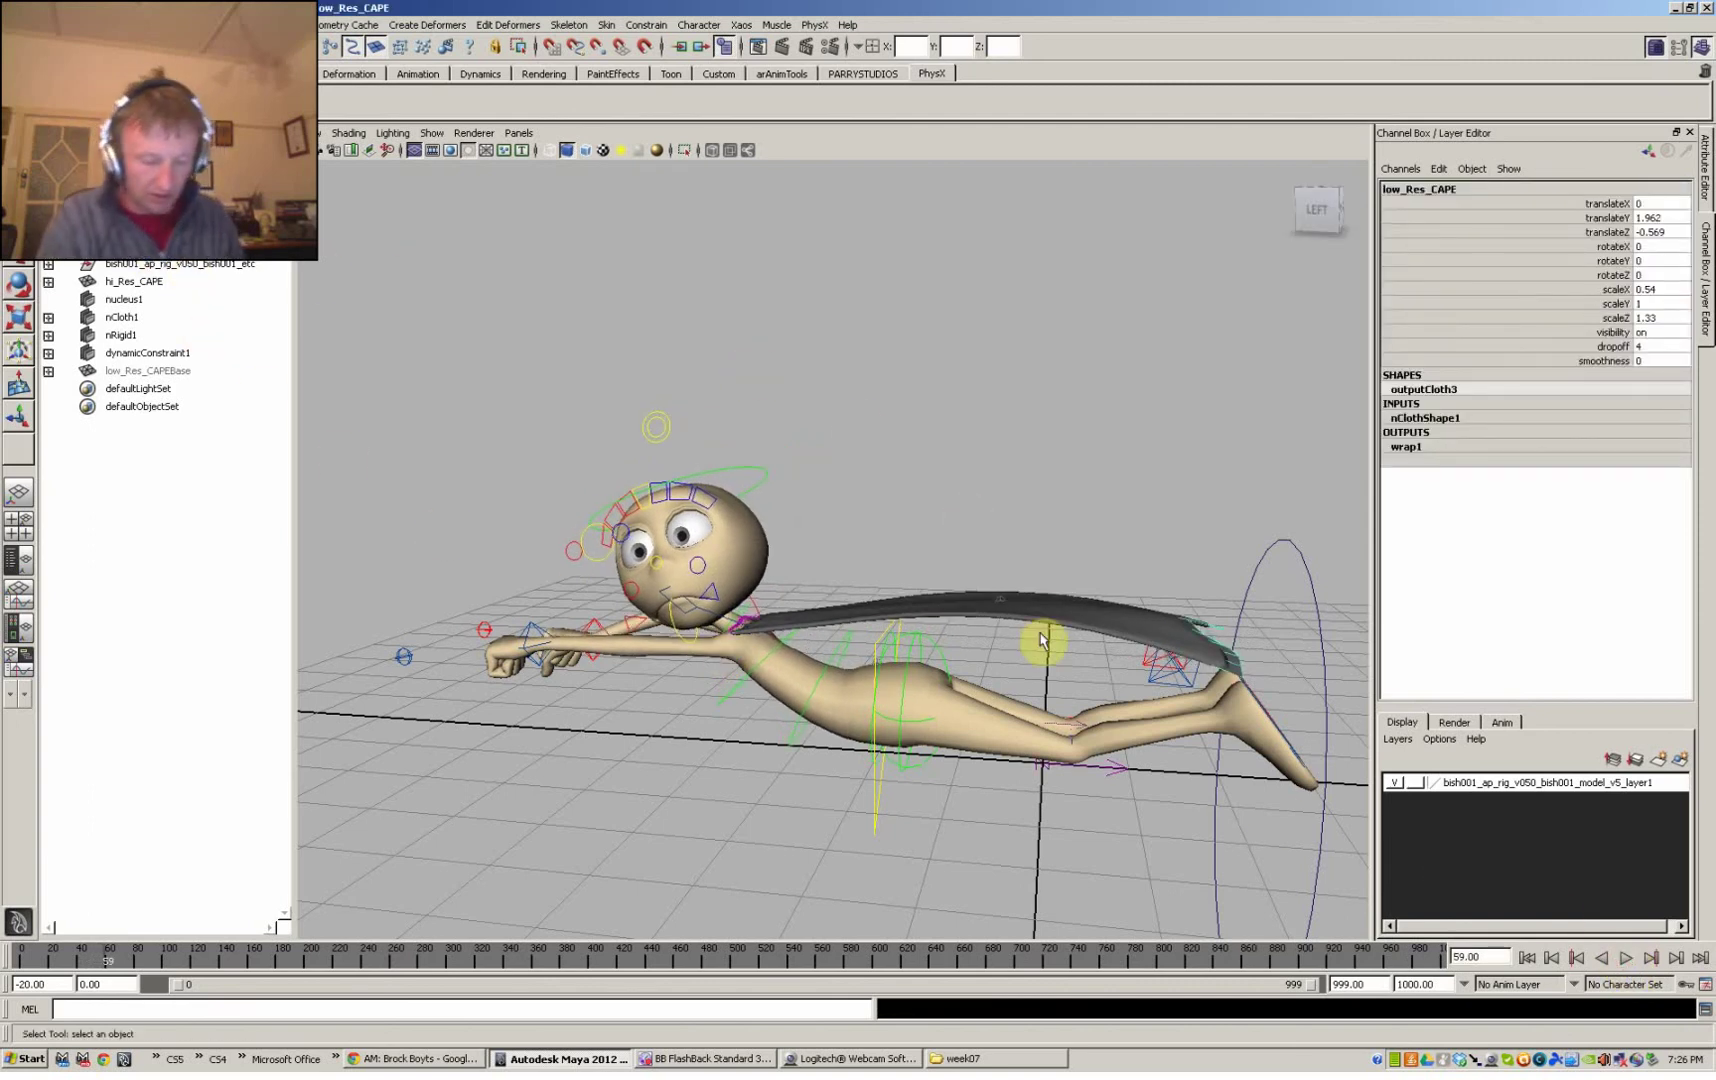
pyautogui.click(1200, 810)
pyautogui.keyDown('alt'); pyautogui.moveTo(1210, 816); pyautogui.dragTo(1294, 826); pyautogui.keyUp('alt')
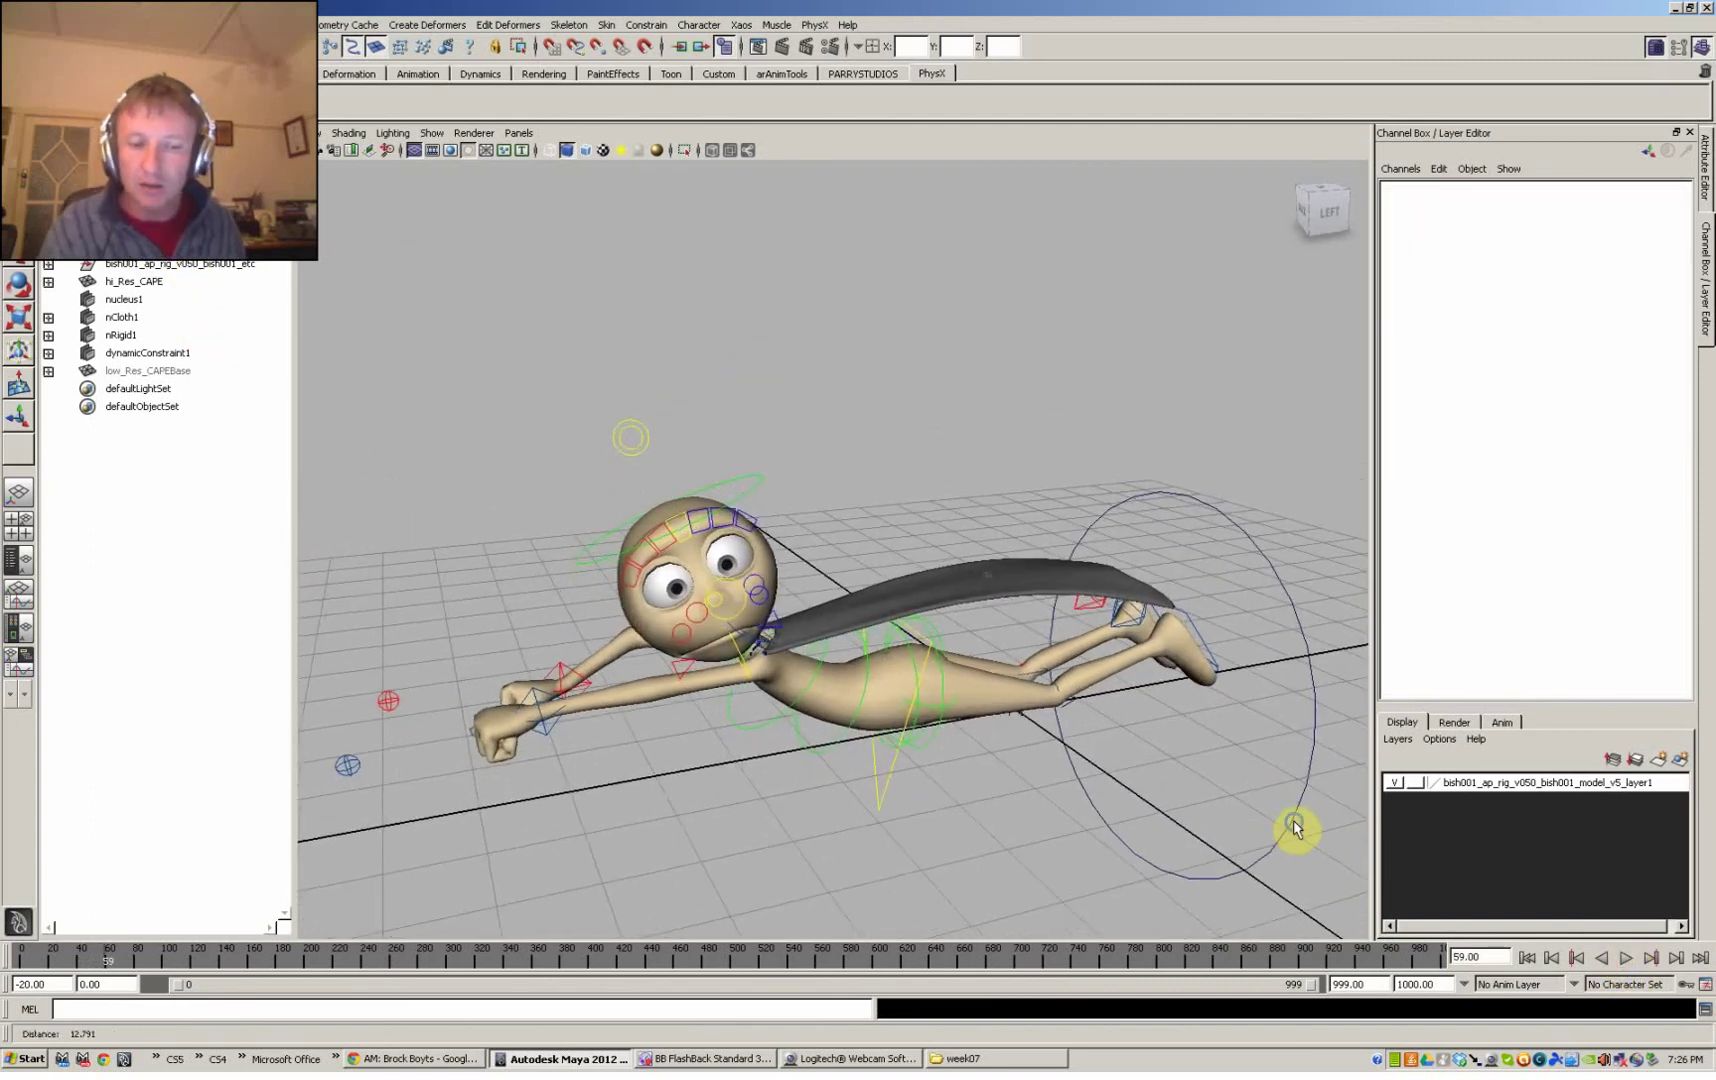
pyautogui.keyDown('alt'); pyautogui.moveTo(1294, 826); pyautogui.dragTo(1440, 877, button='right'); pyautogui.keyUp('alt')
pyautogui.click(1527, 956)
pyautogui.click(1625, 958)
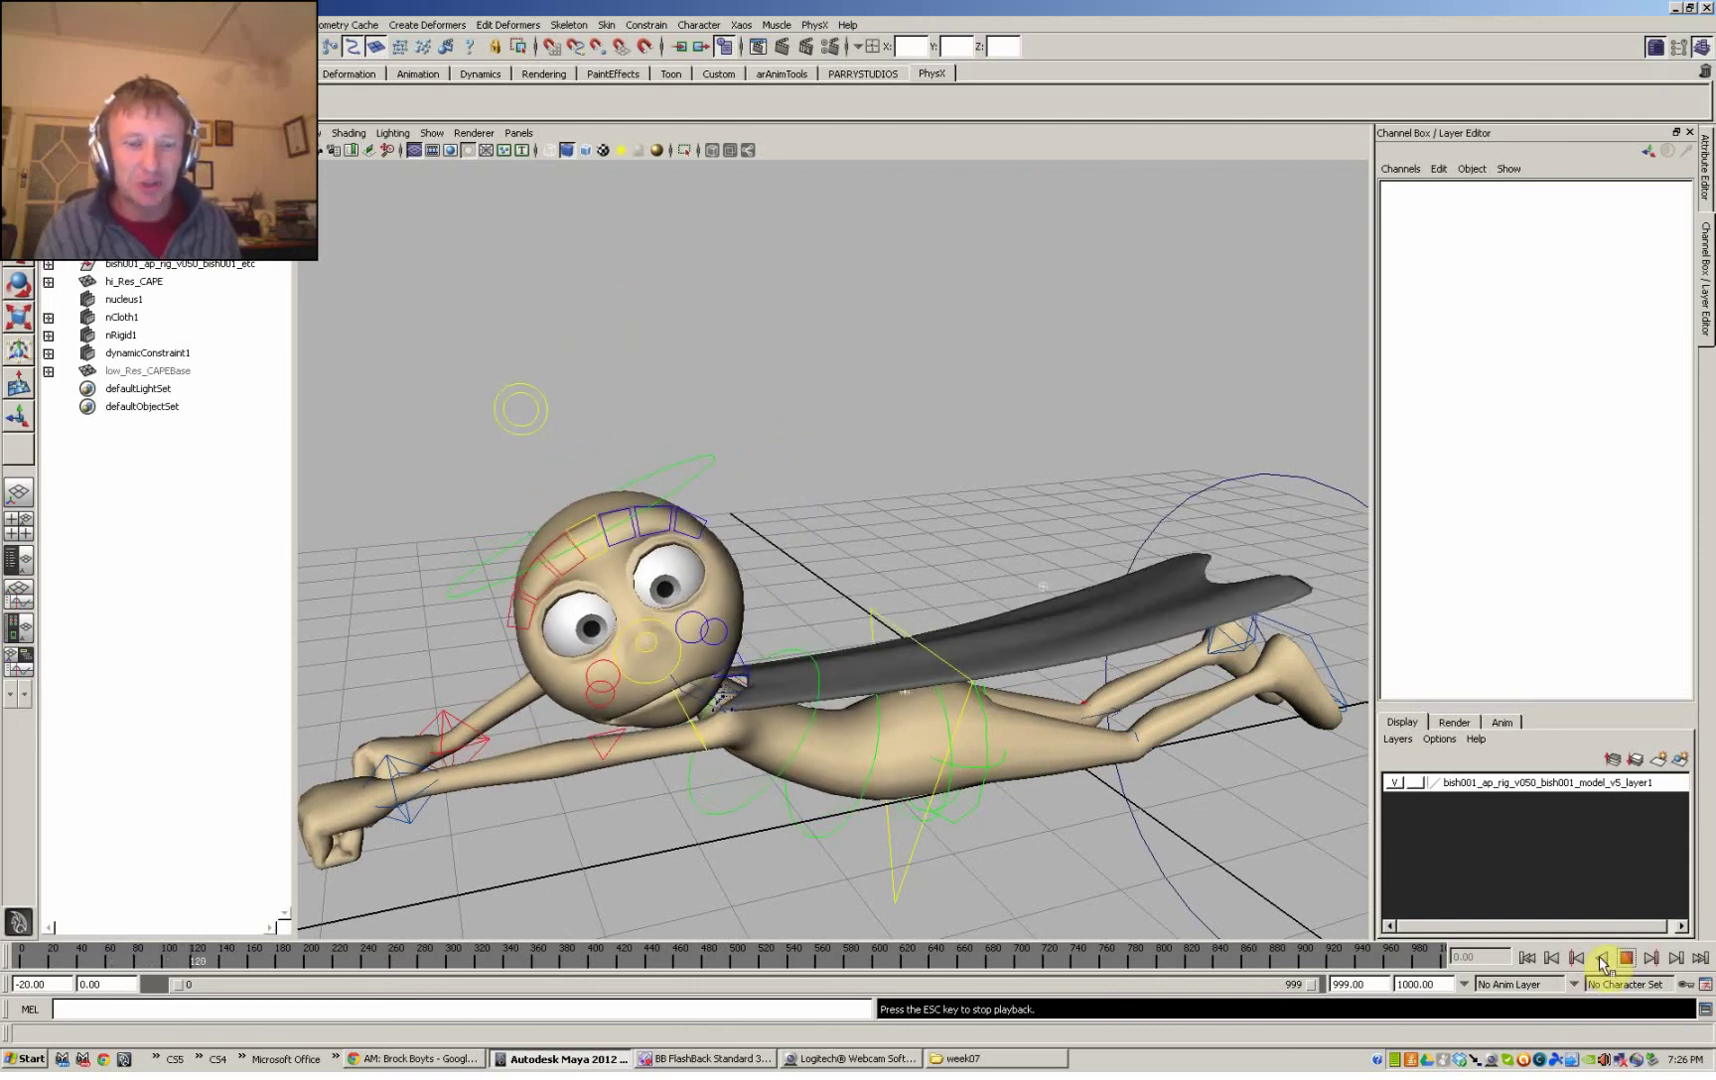
pyautogui.keyDown('alt'); pyautogui.moveTo(1260, 858); pyautogui.dragTo(1173, 800); pyautogui.keyUp('alt')
pyautogui.keyDown('alt'); pyautogui.moveTo(1173, 800); pyautogui.dragTo(1046, 835, button='right'); pyautogui.keyUp('alt')
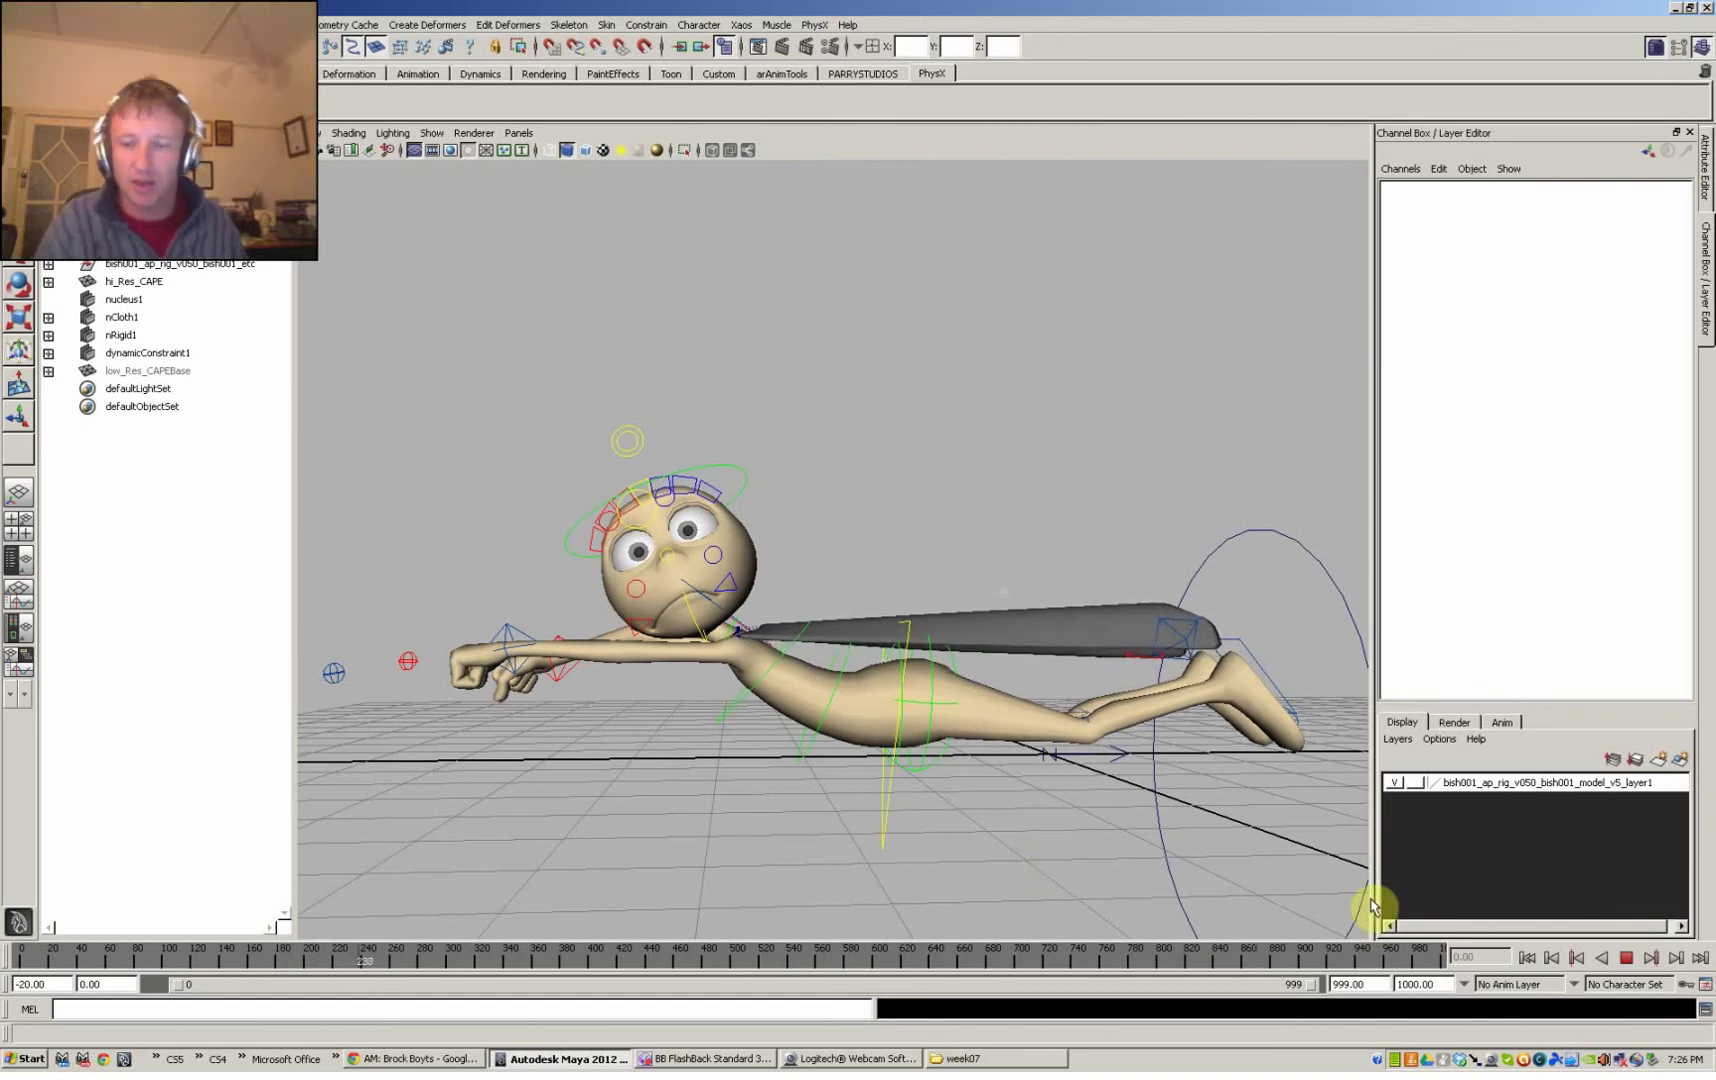
# - Stop playback, rewind to frame 0, and bring BB FlashBack to the front
pyautogui.click(1625, 958)
pyautogui.click(1527, 957)
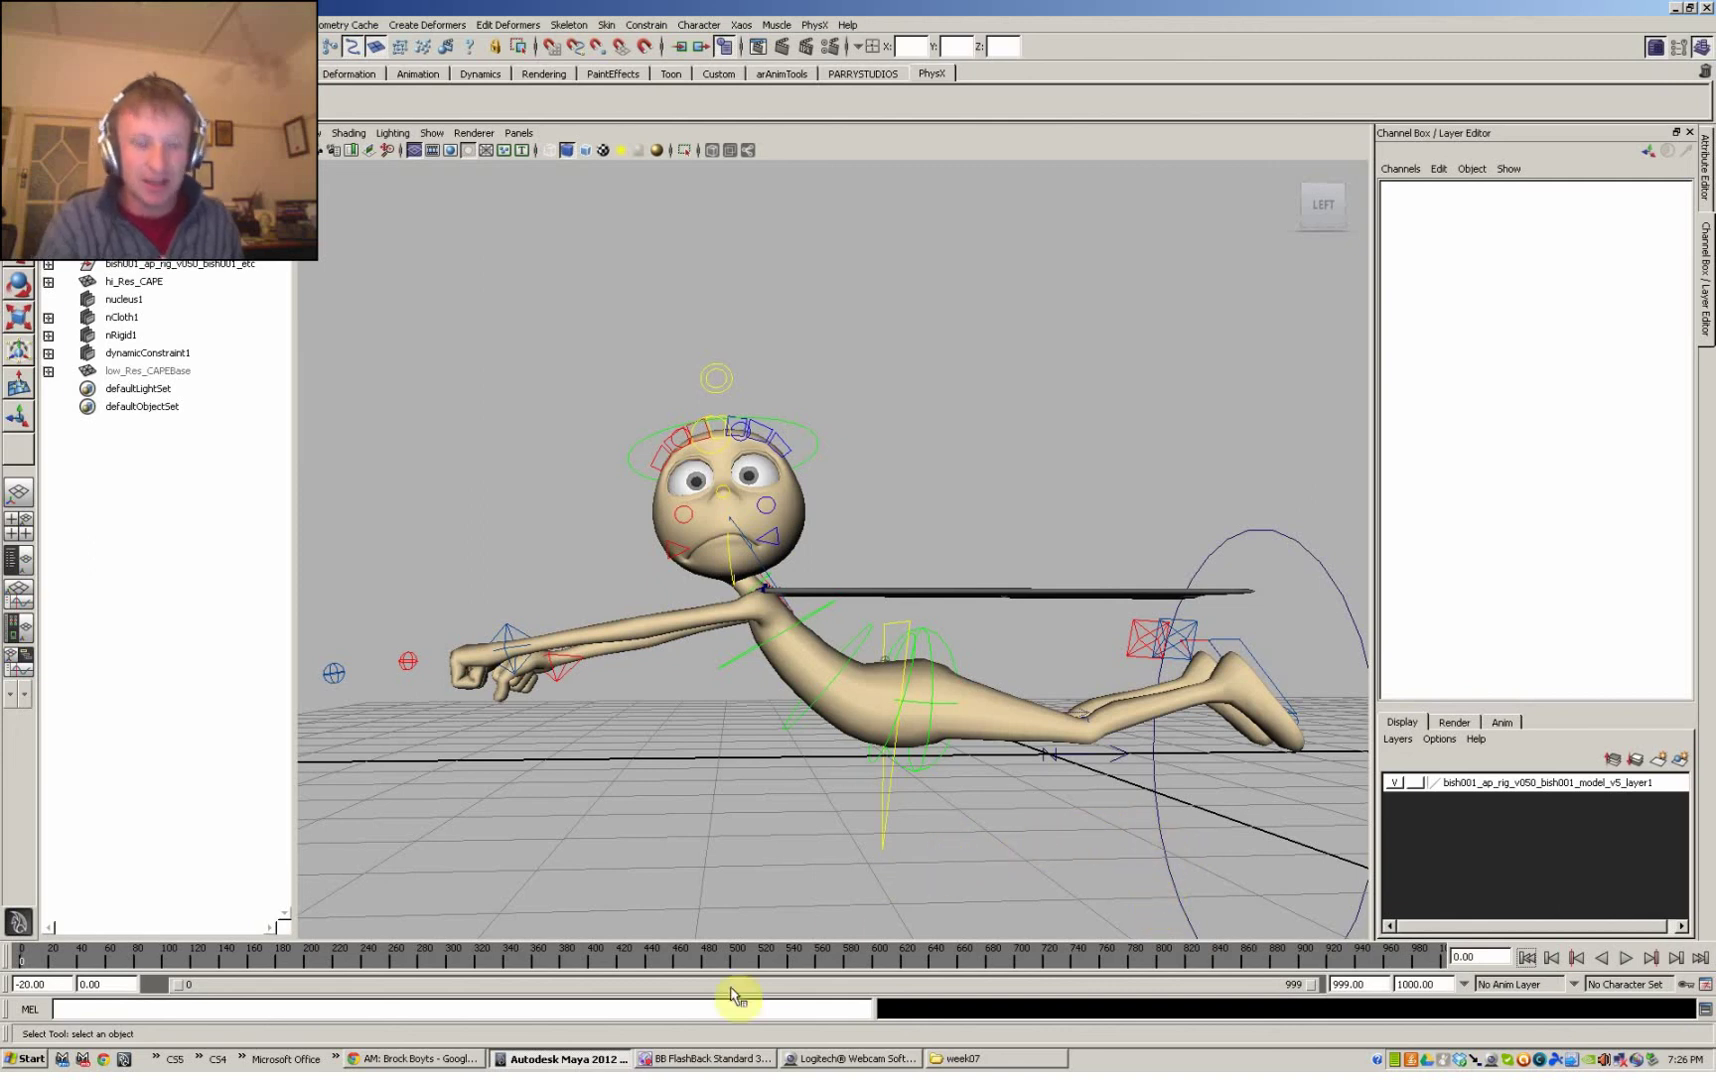
pyautogui.click(730, 1060)
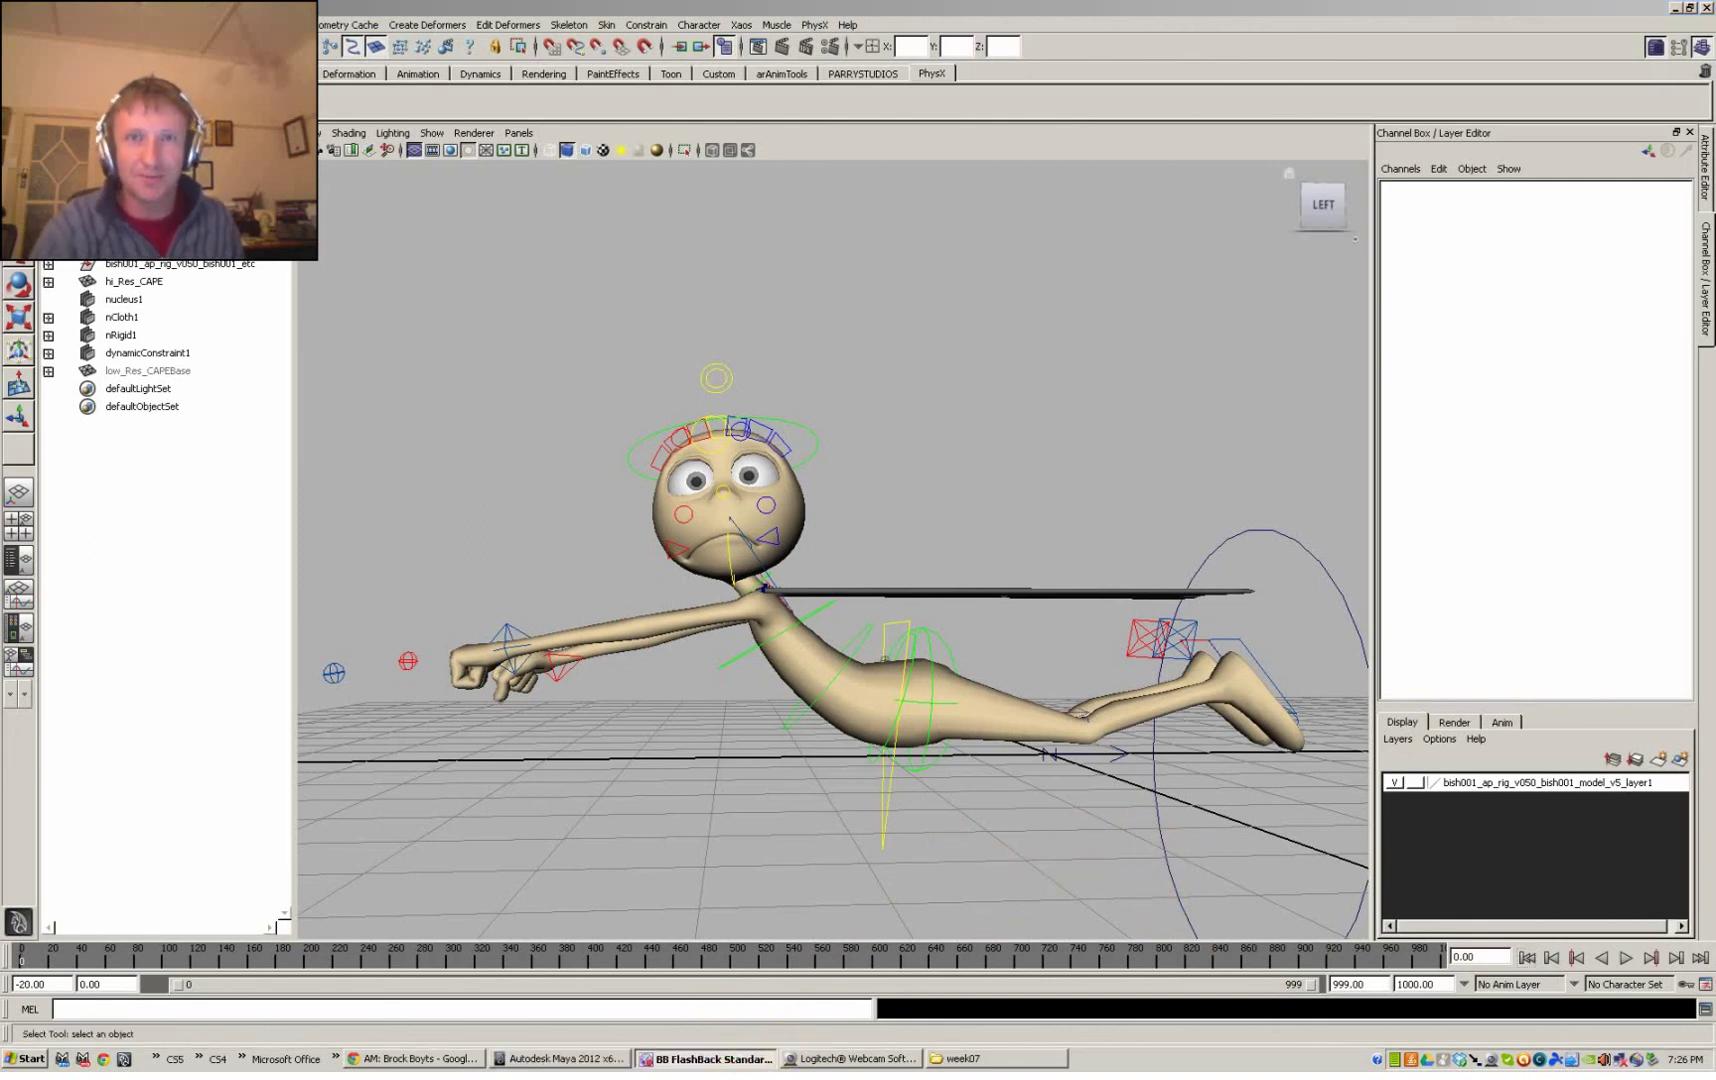